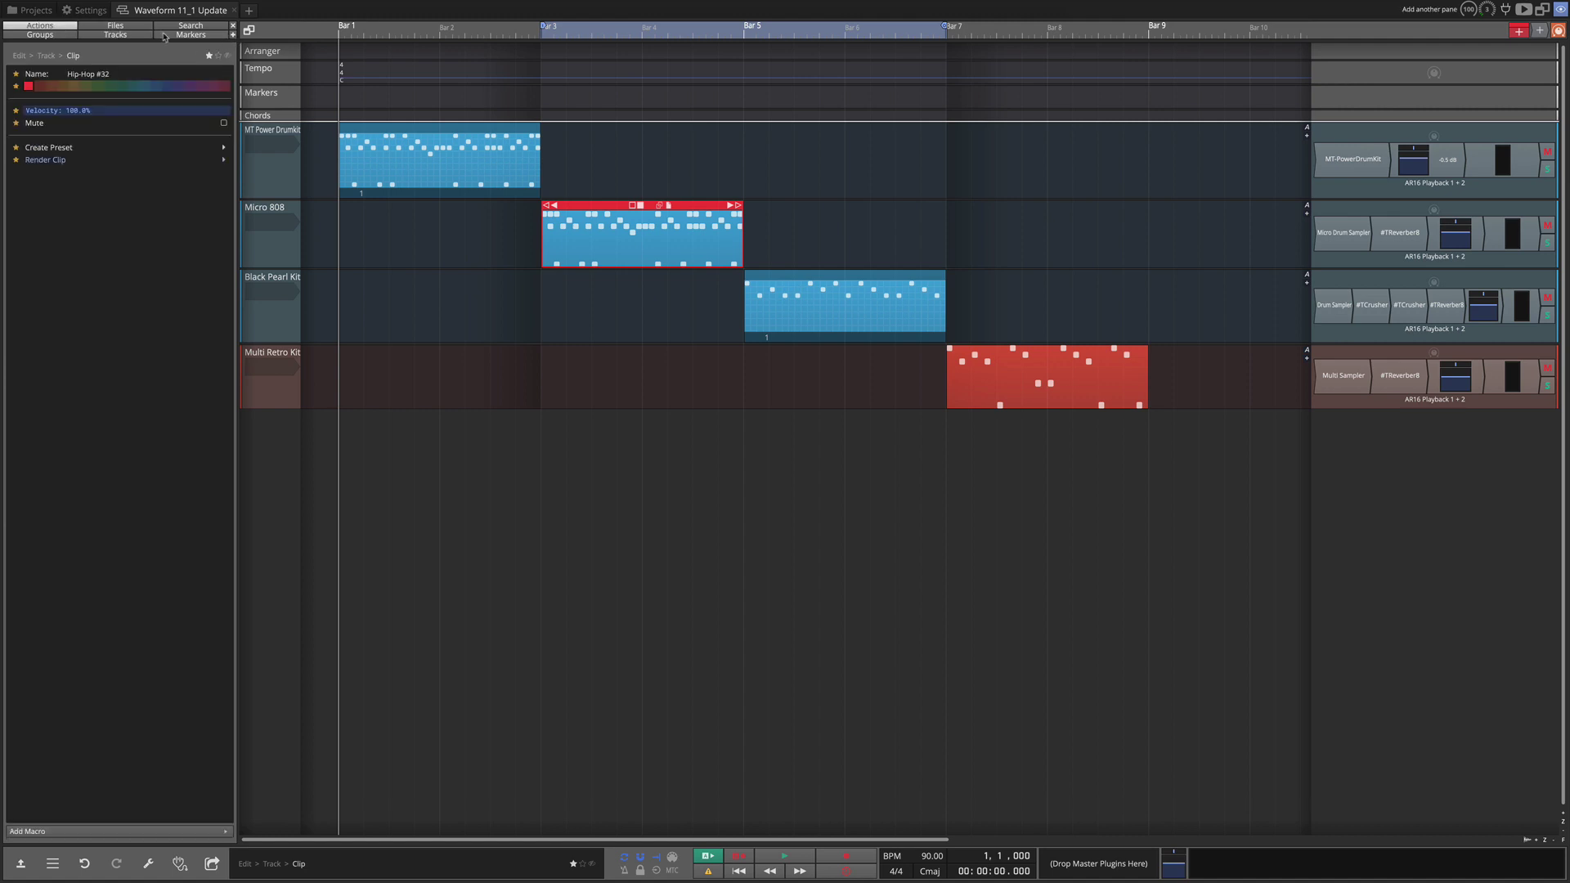
Step: Turn on Always layout panels horizontally in Settings and clear the stacked side panes
click(86, 10)
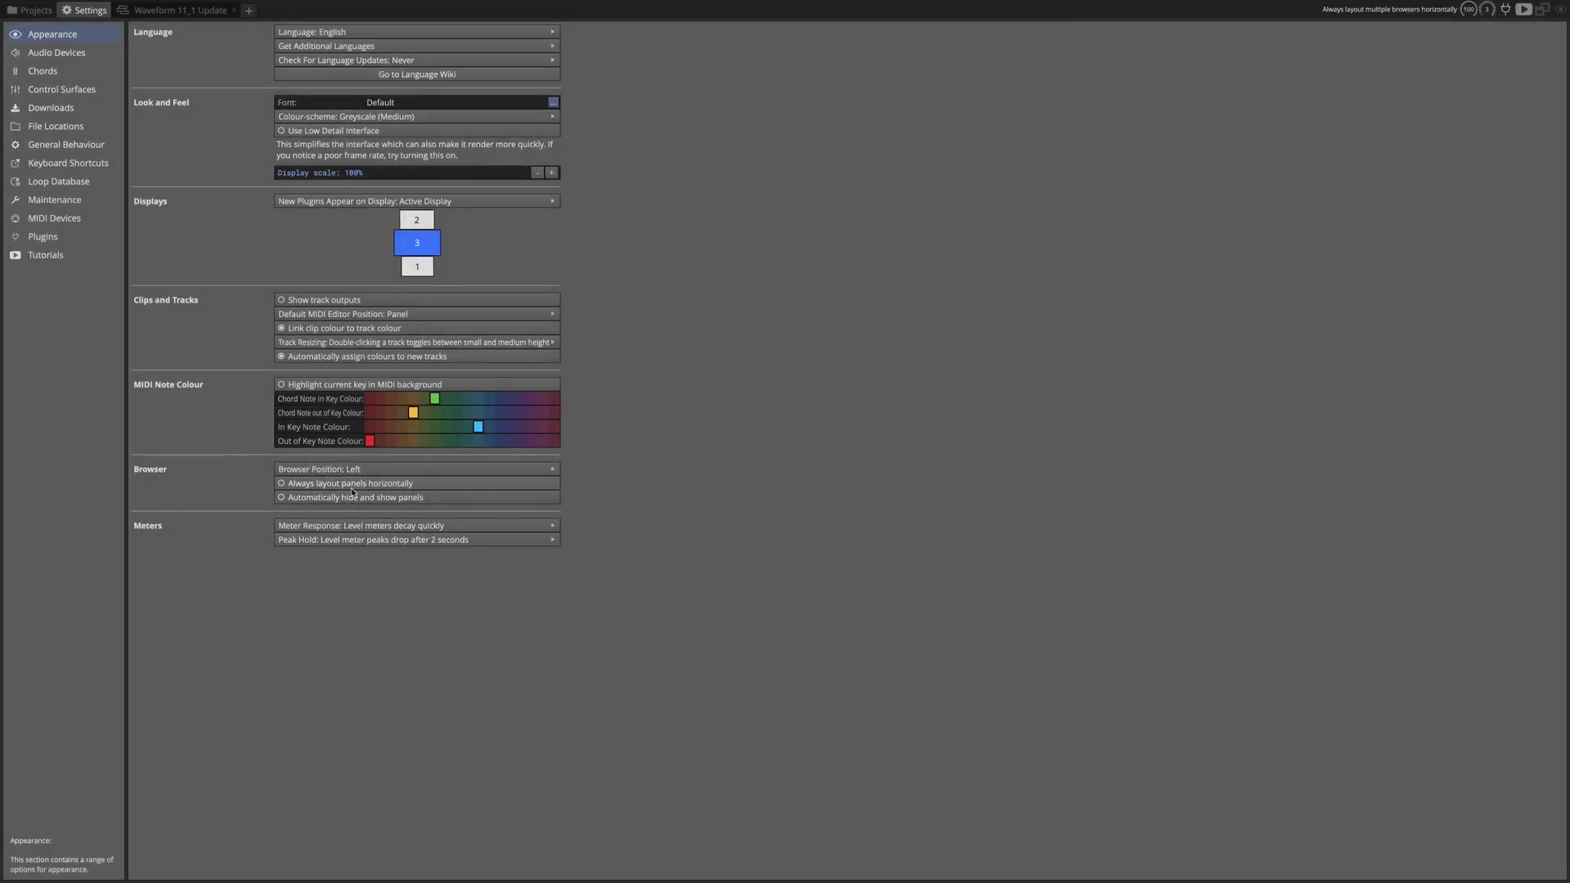
click(196, 10)
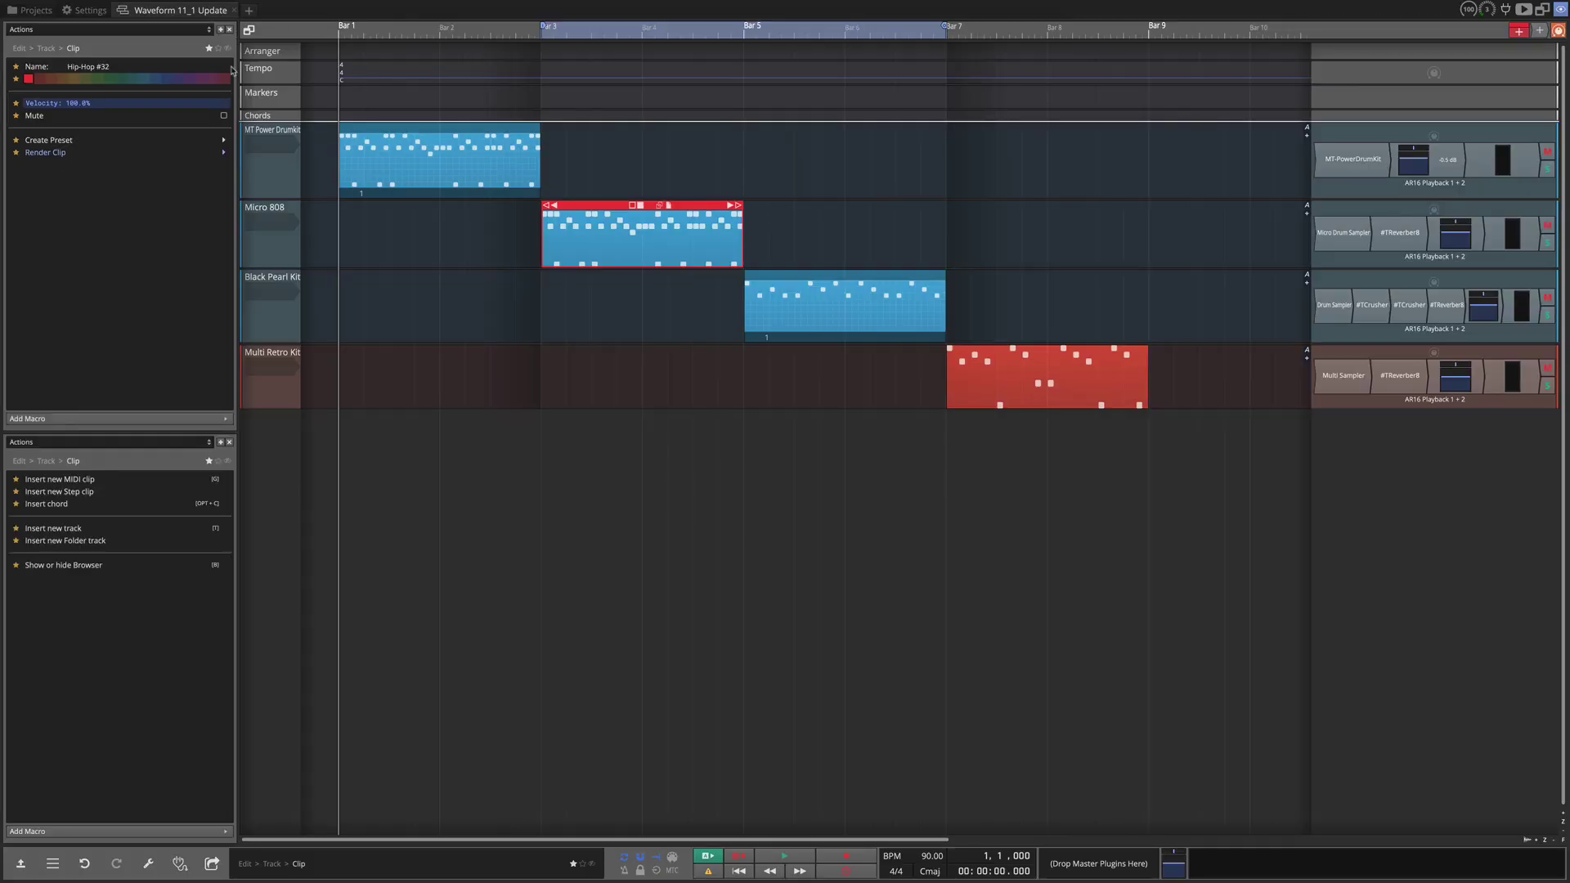
click(229, 443)
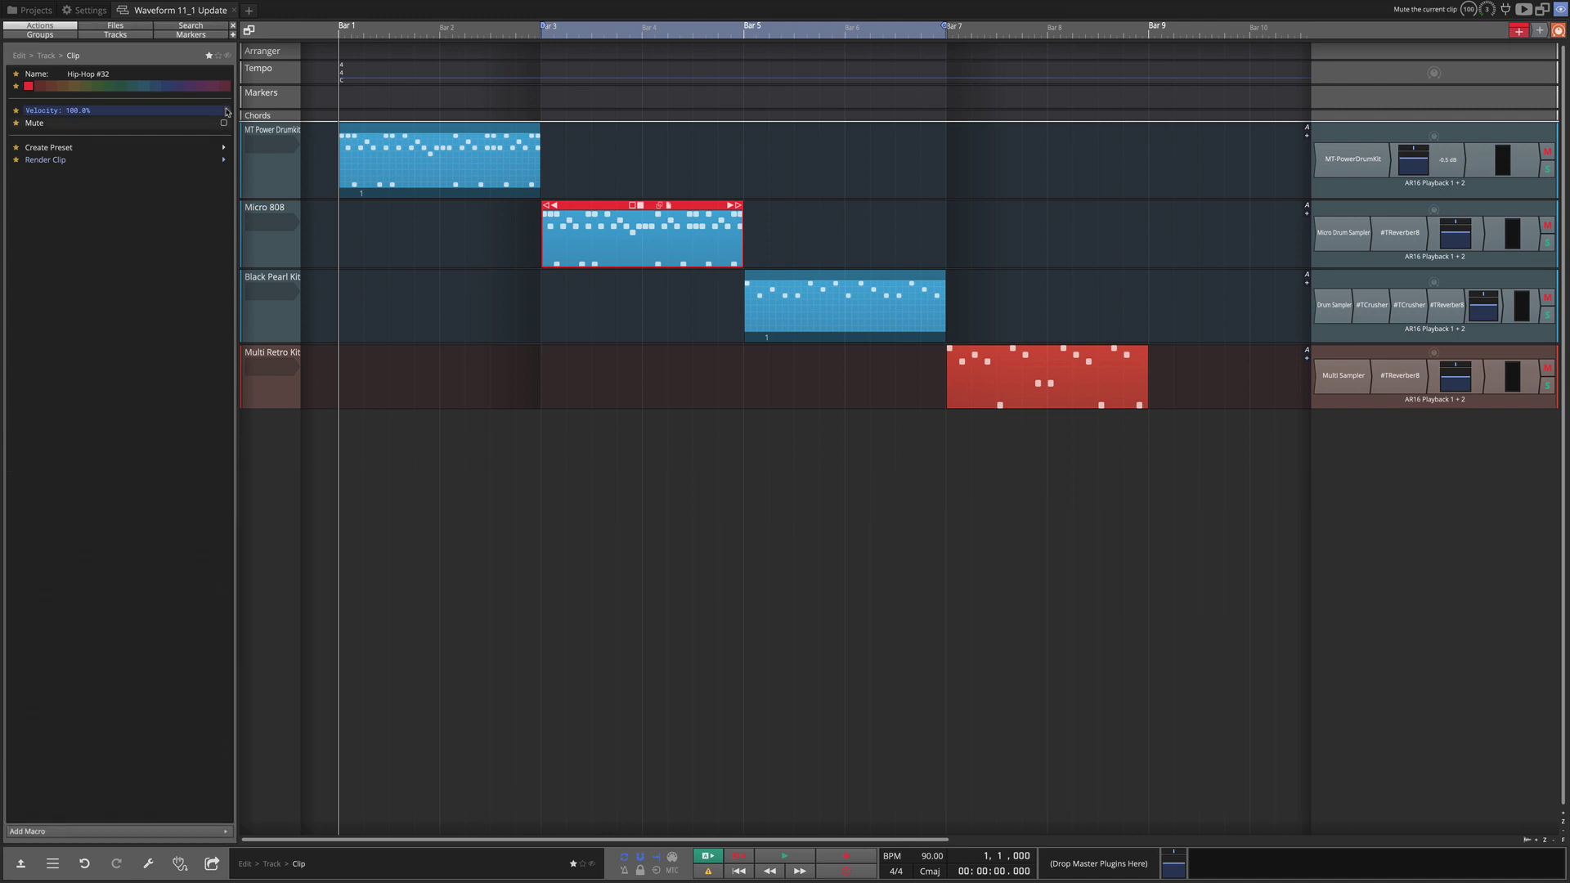
click(234, 47)
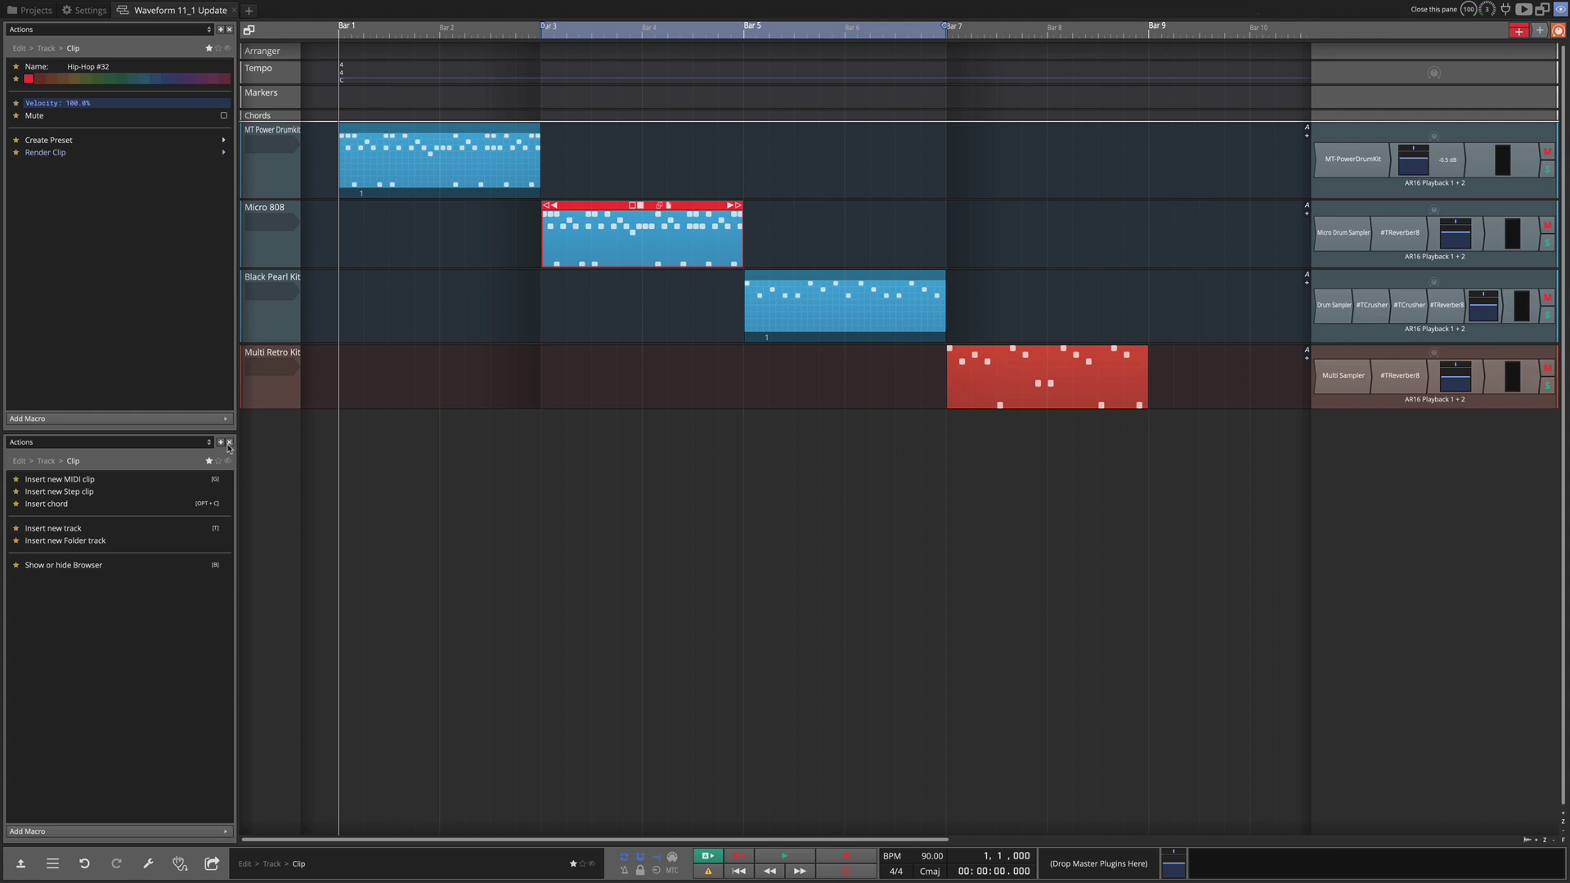
click(221, 443)
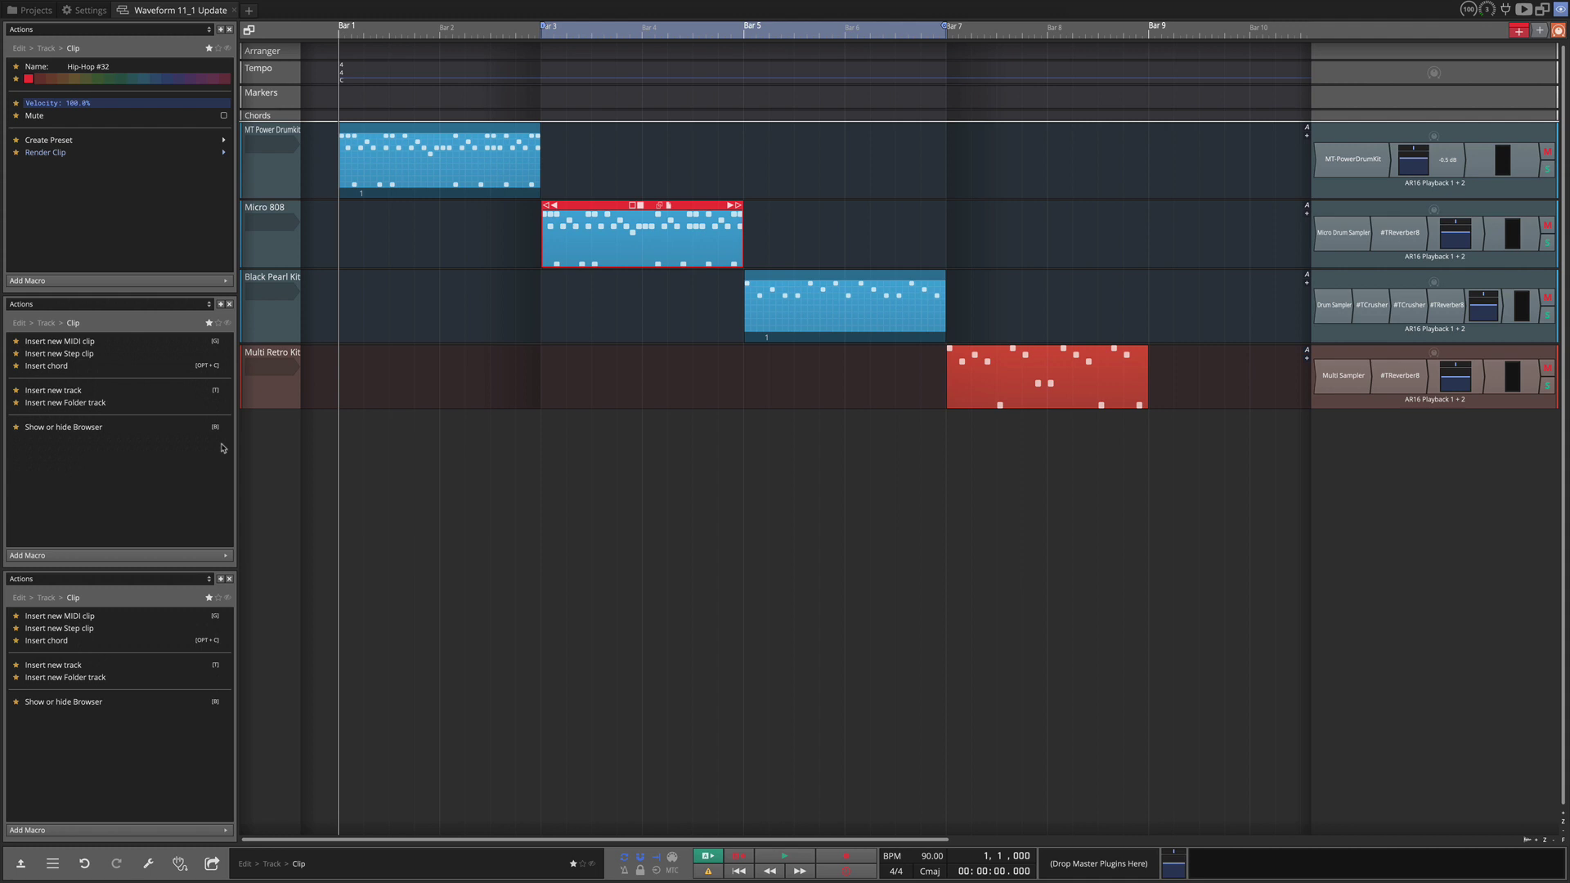
click(229, 579)
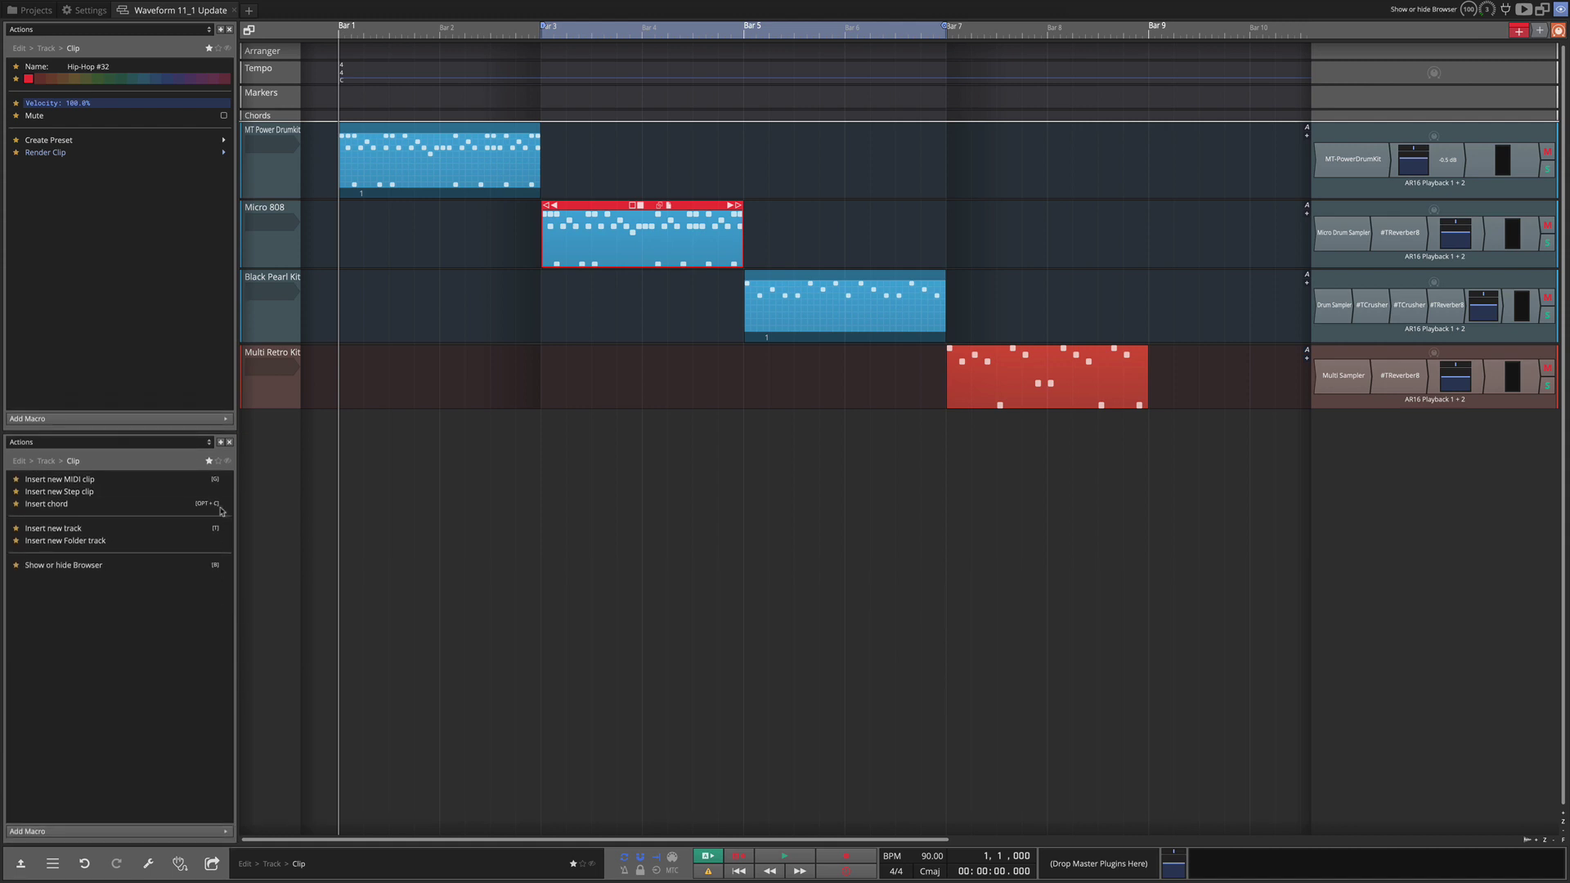
click(229, 441)
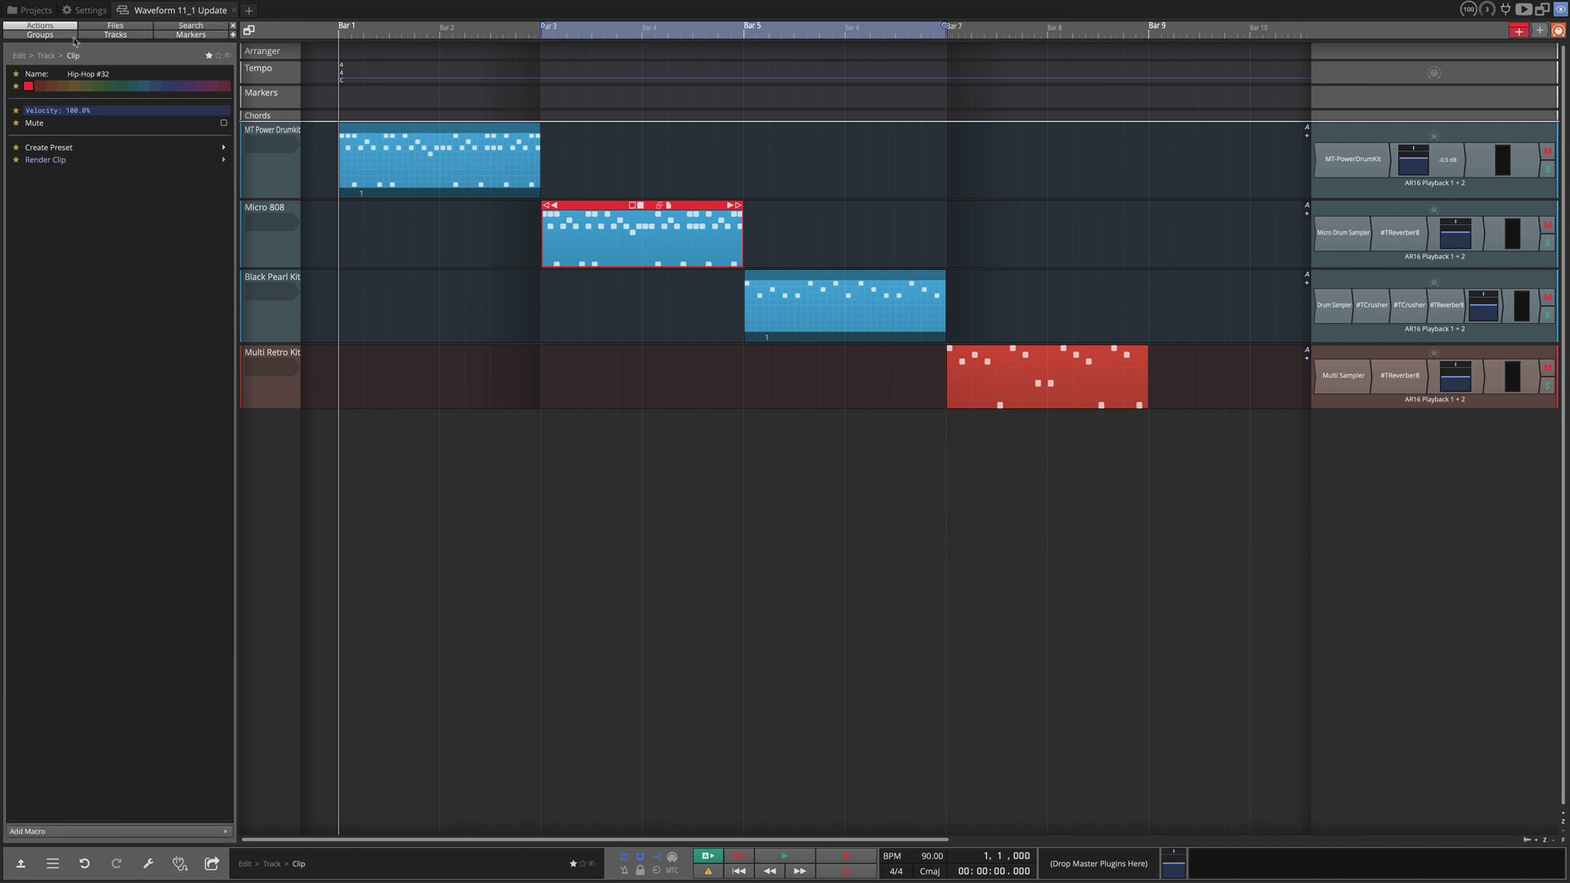
Step: Add a second pane beside the first and widen the side panel
click(85, 10)
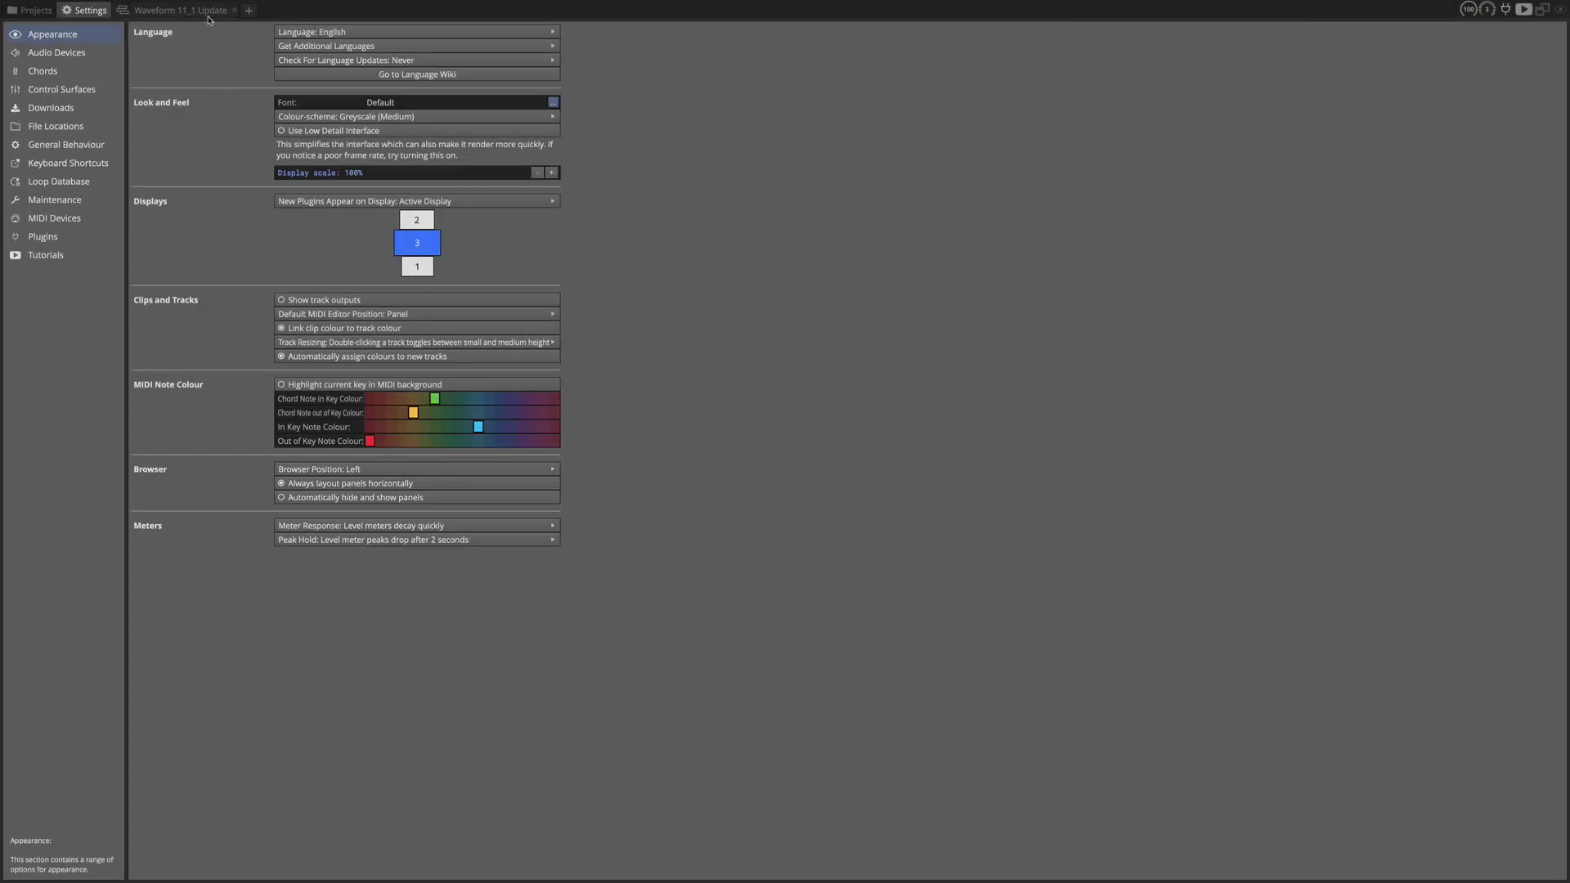
click(208, 18)
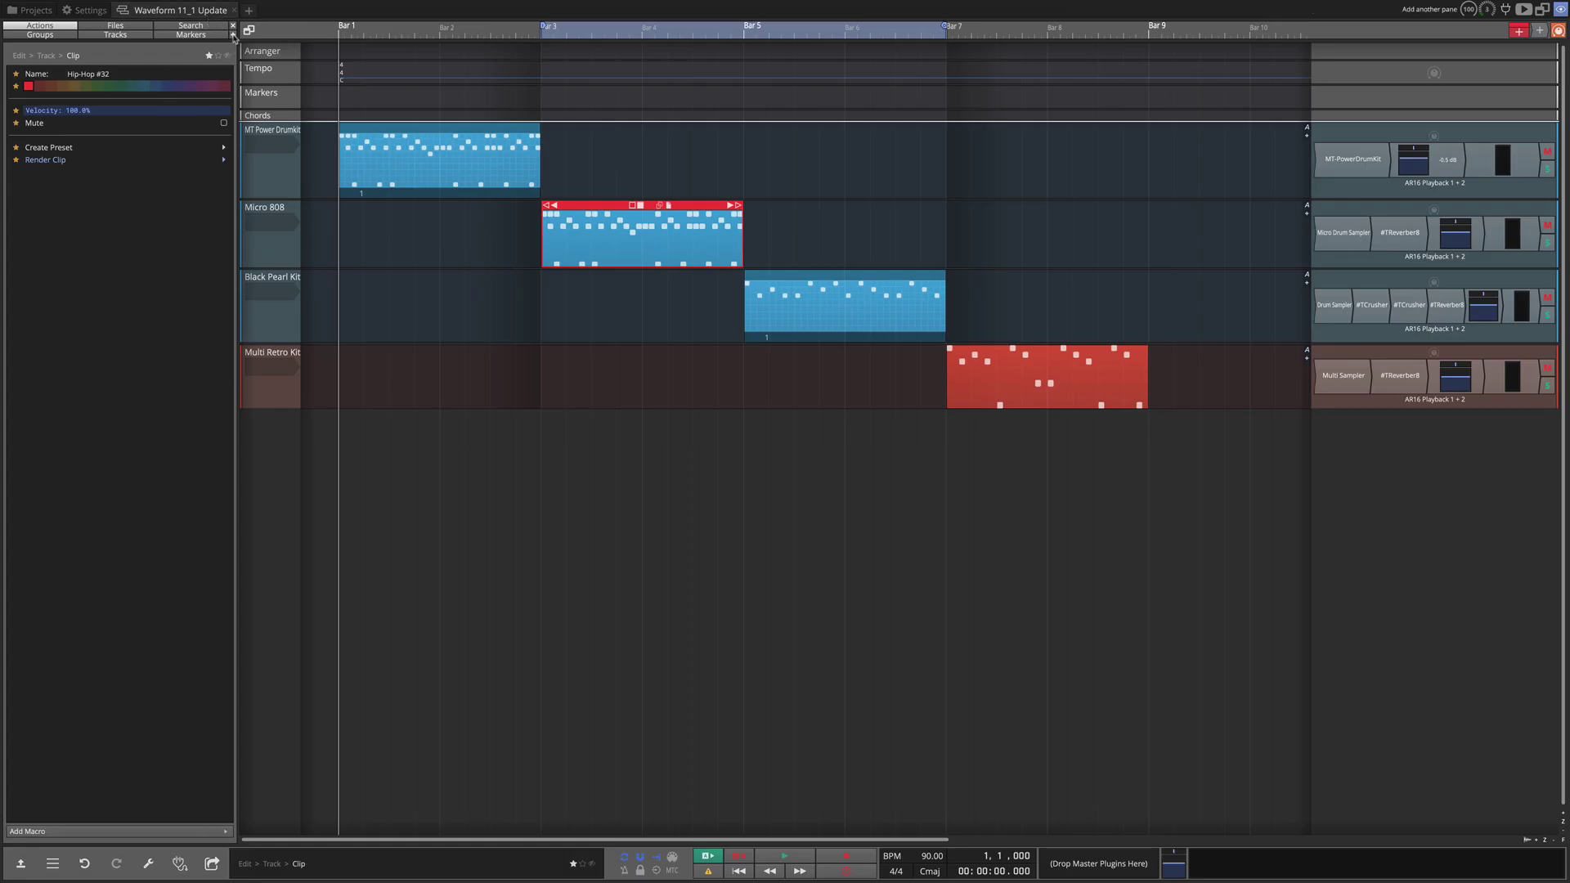
click(233, 36)
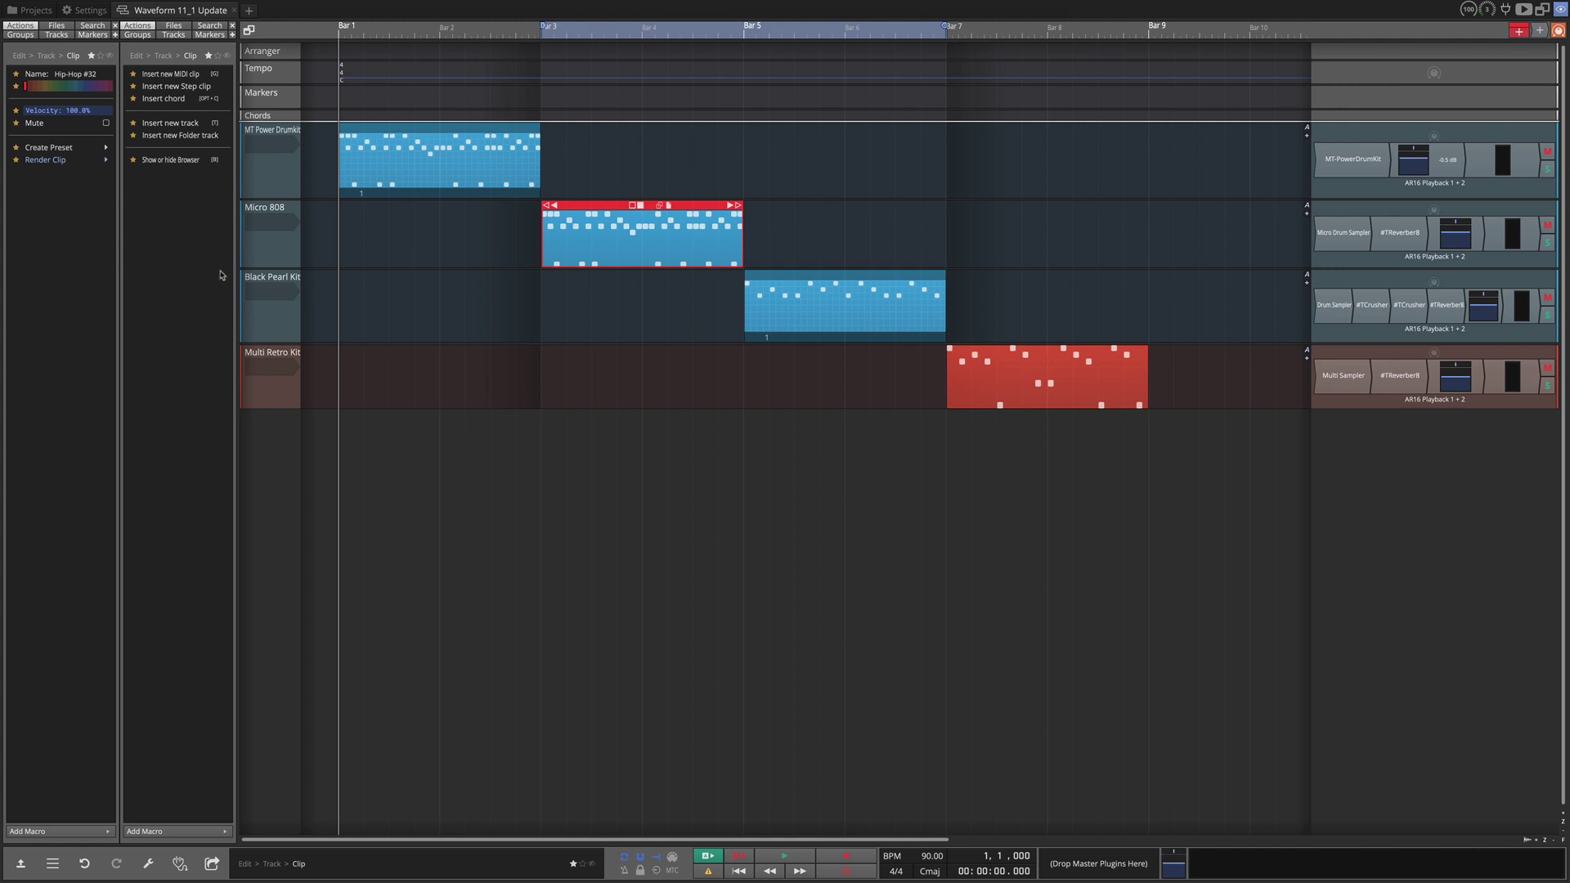
drag(243, 267, 384, 267)
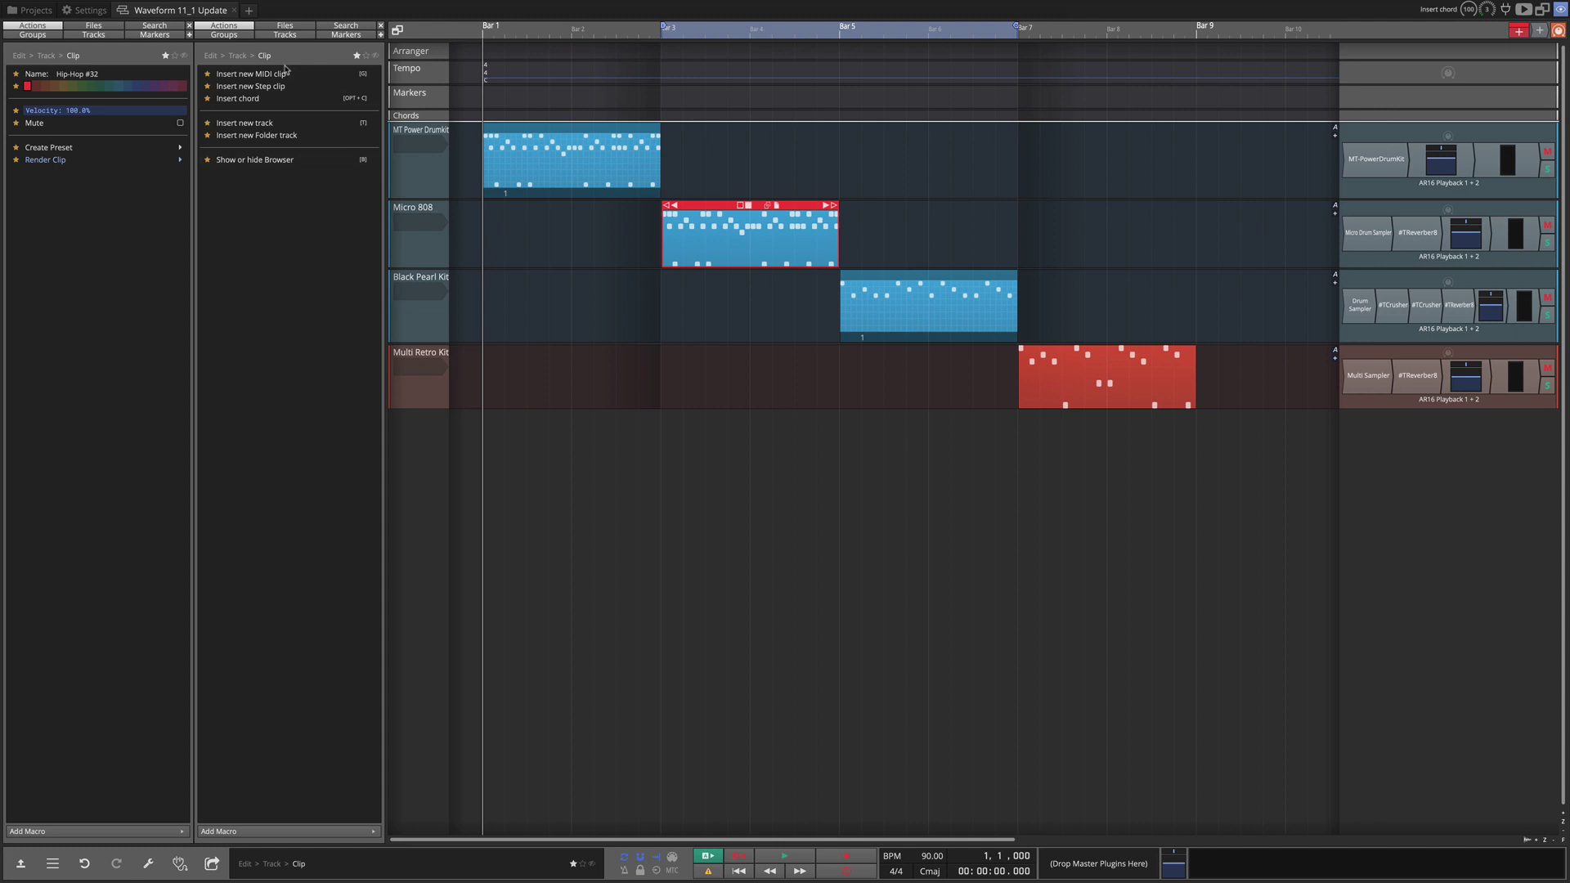
Step: Select the drum clip and show the plugin browser in the first pane beside its properties
click(531, 129)
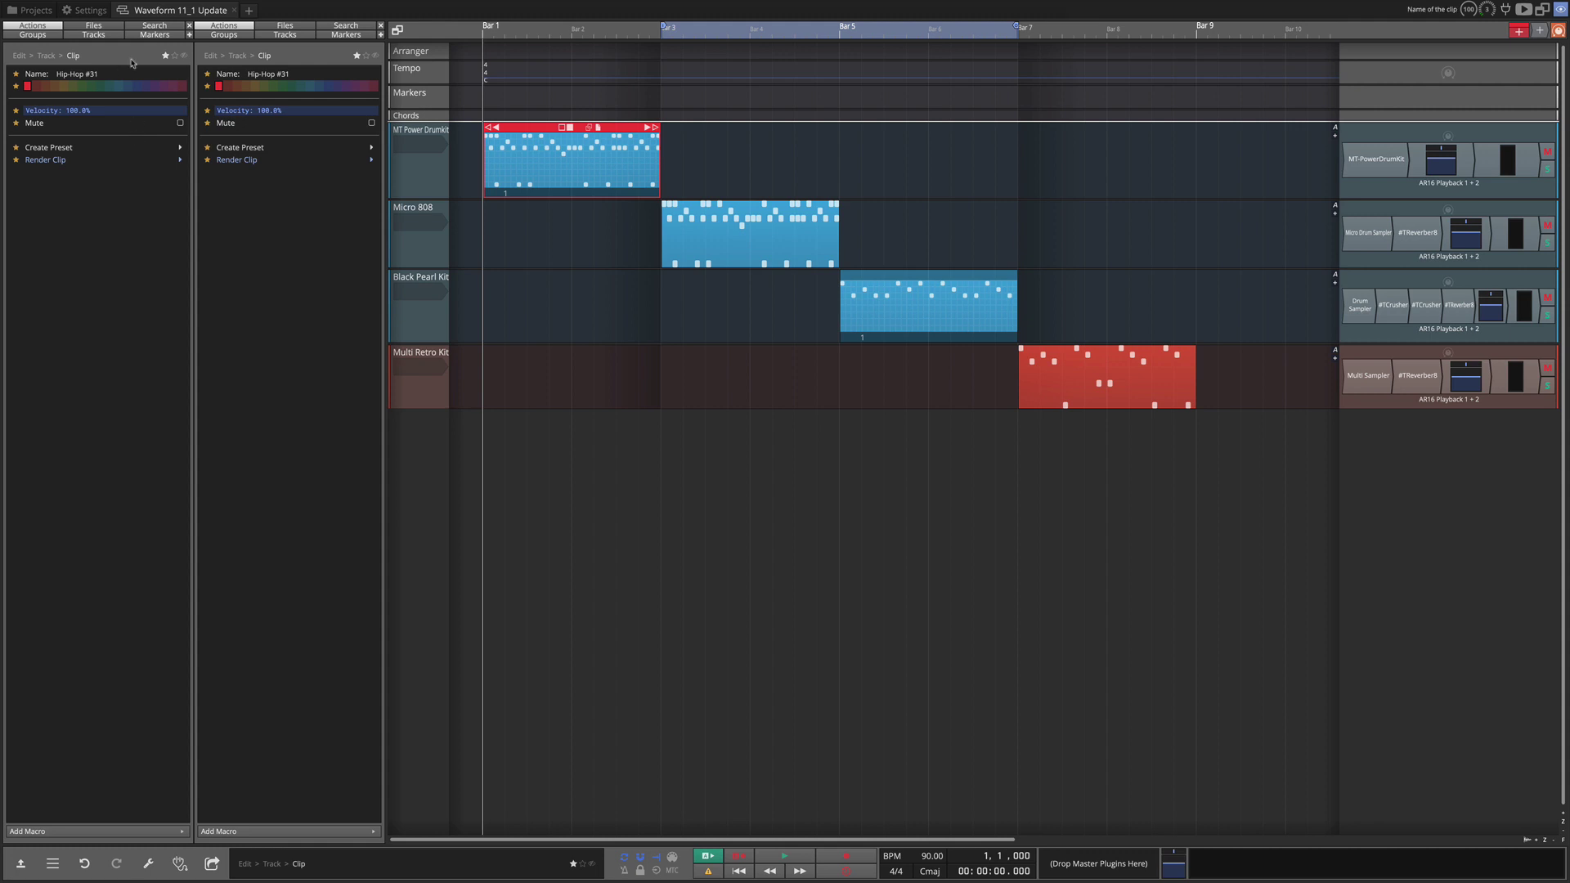
click(156, 29)
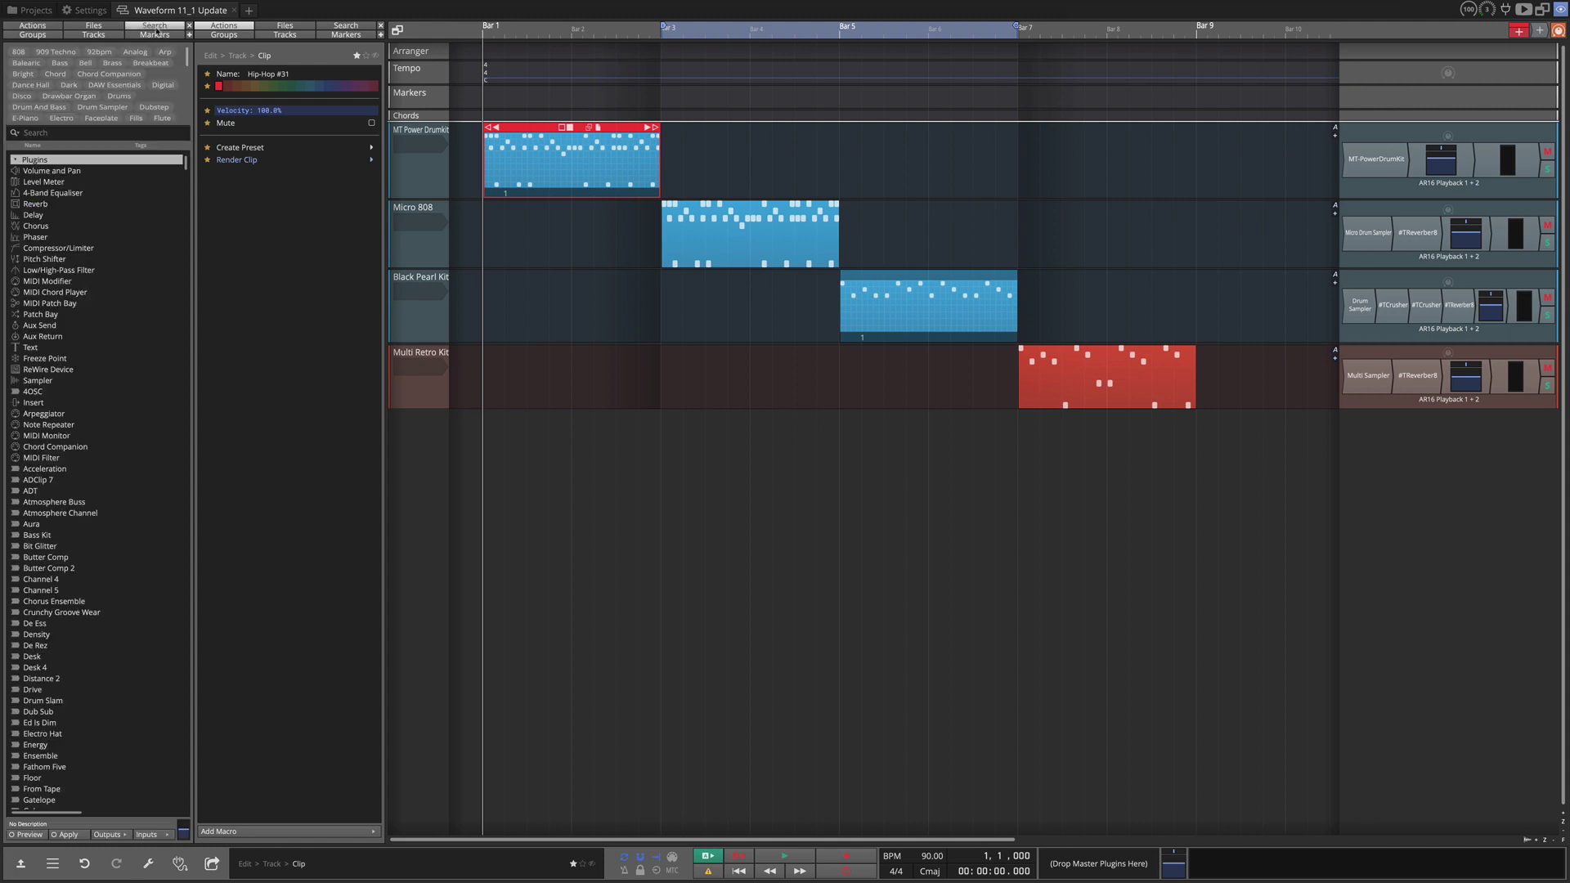
click(84, 37)
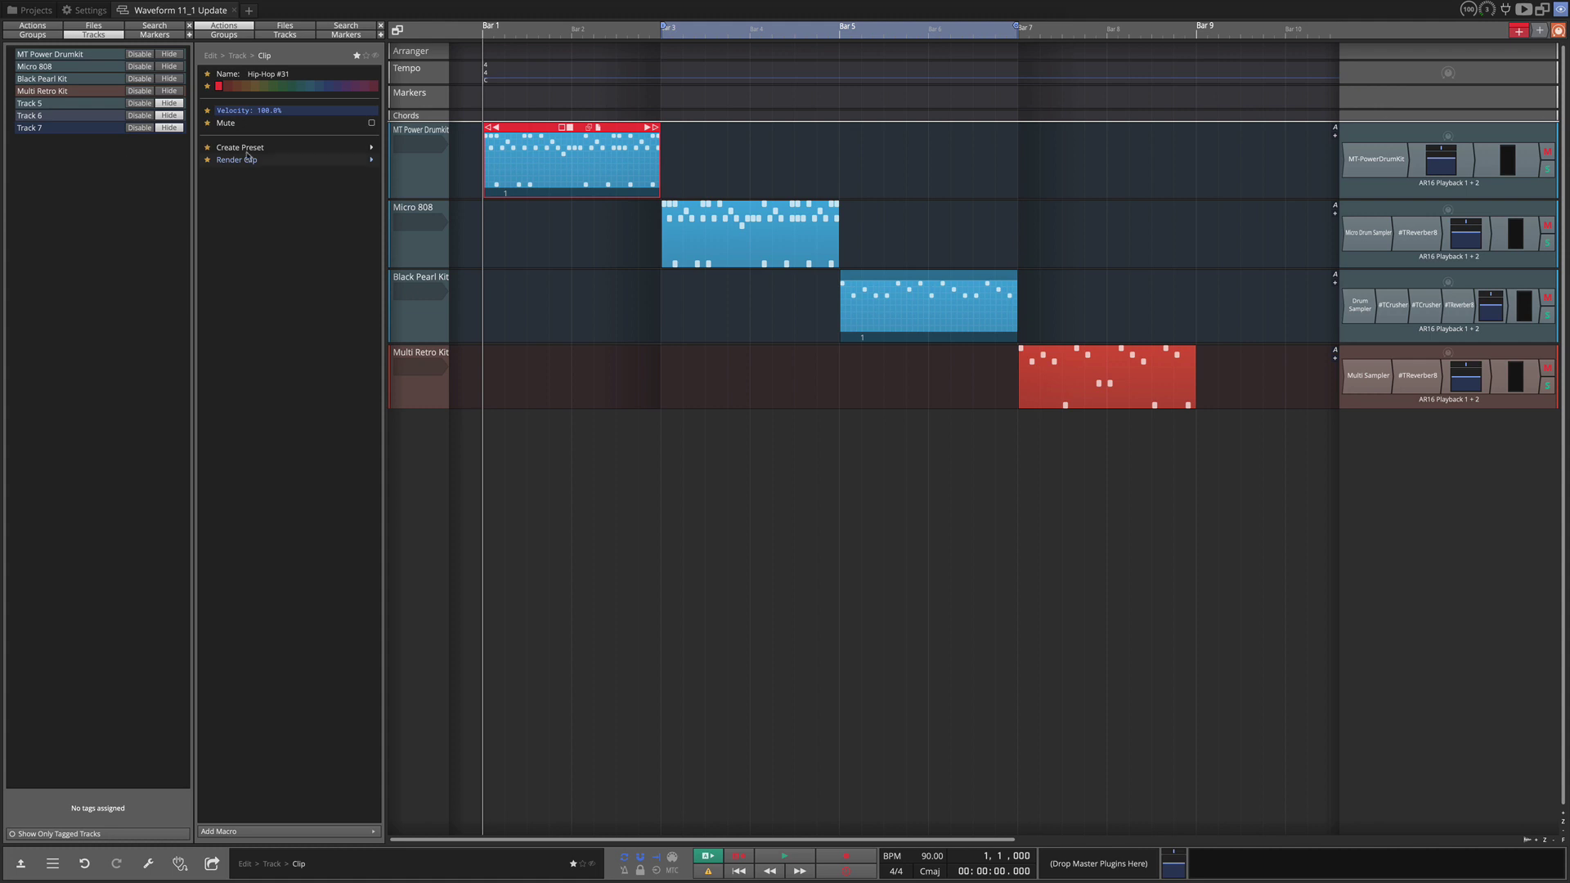
click(380, 36)
drag(383, 195, 392, 226)
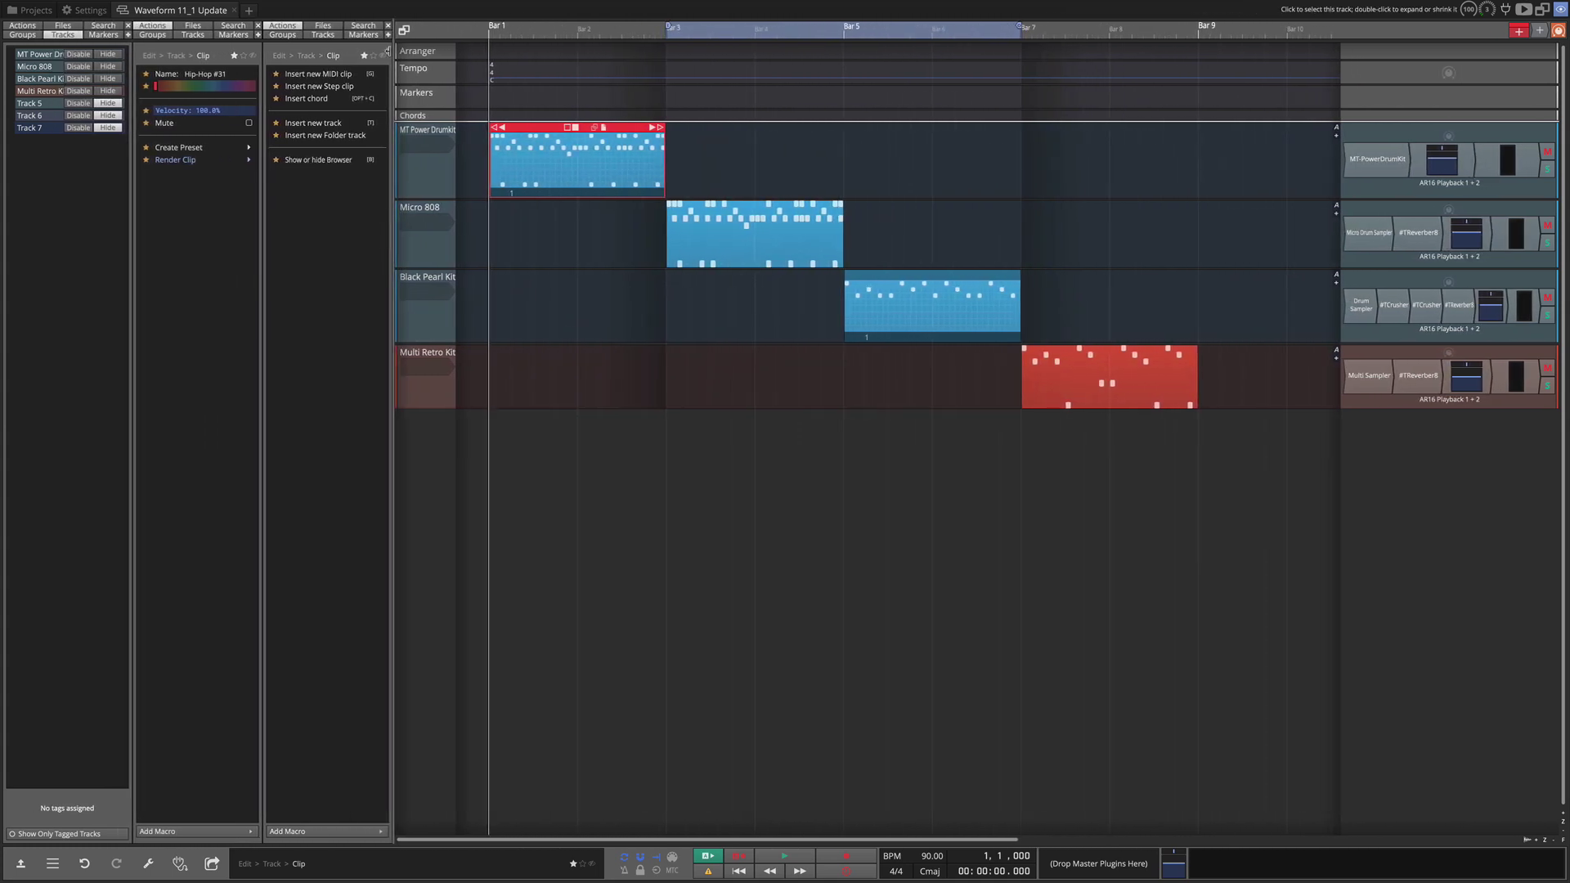
click(389, 26)
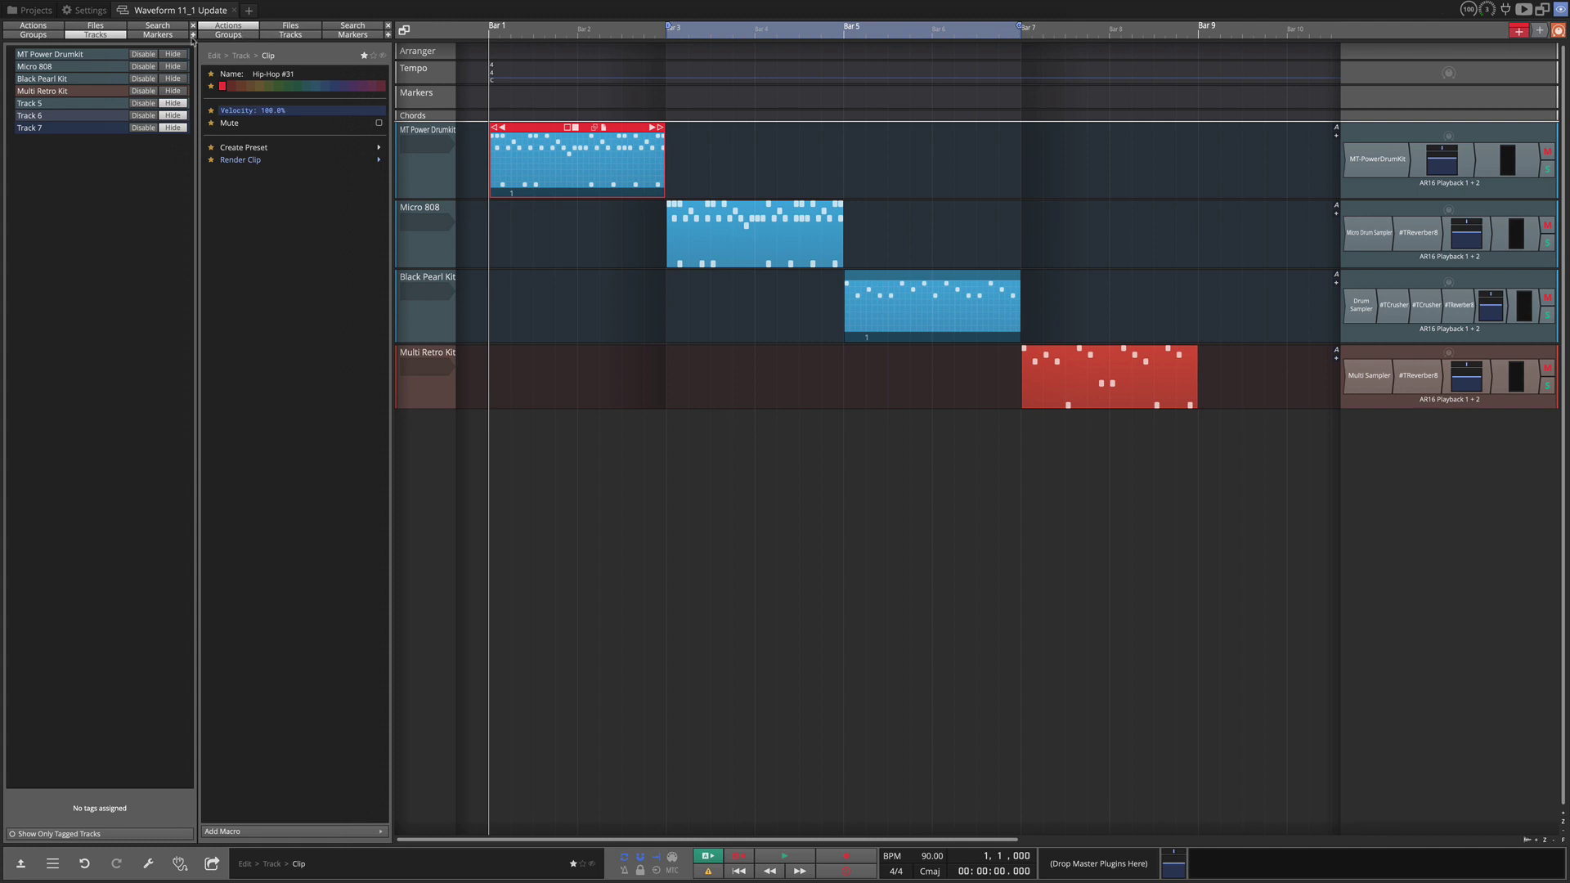
click(152, 26)
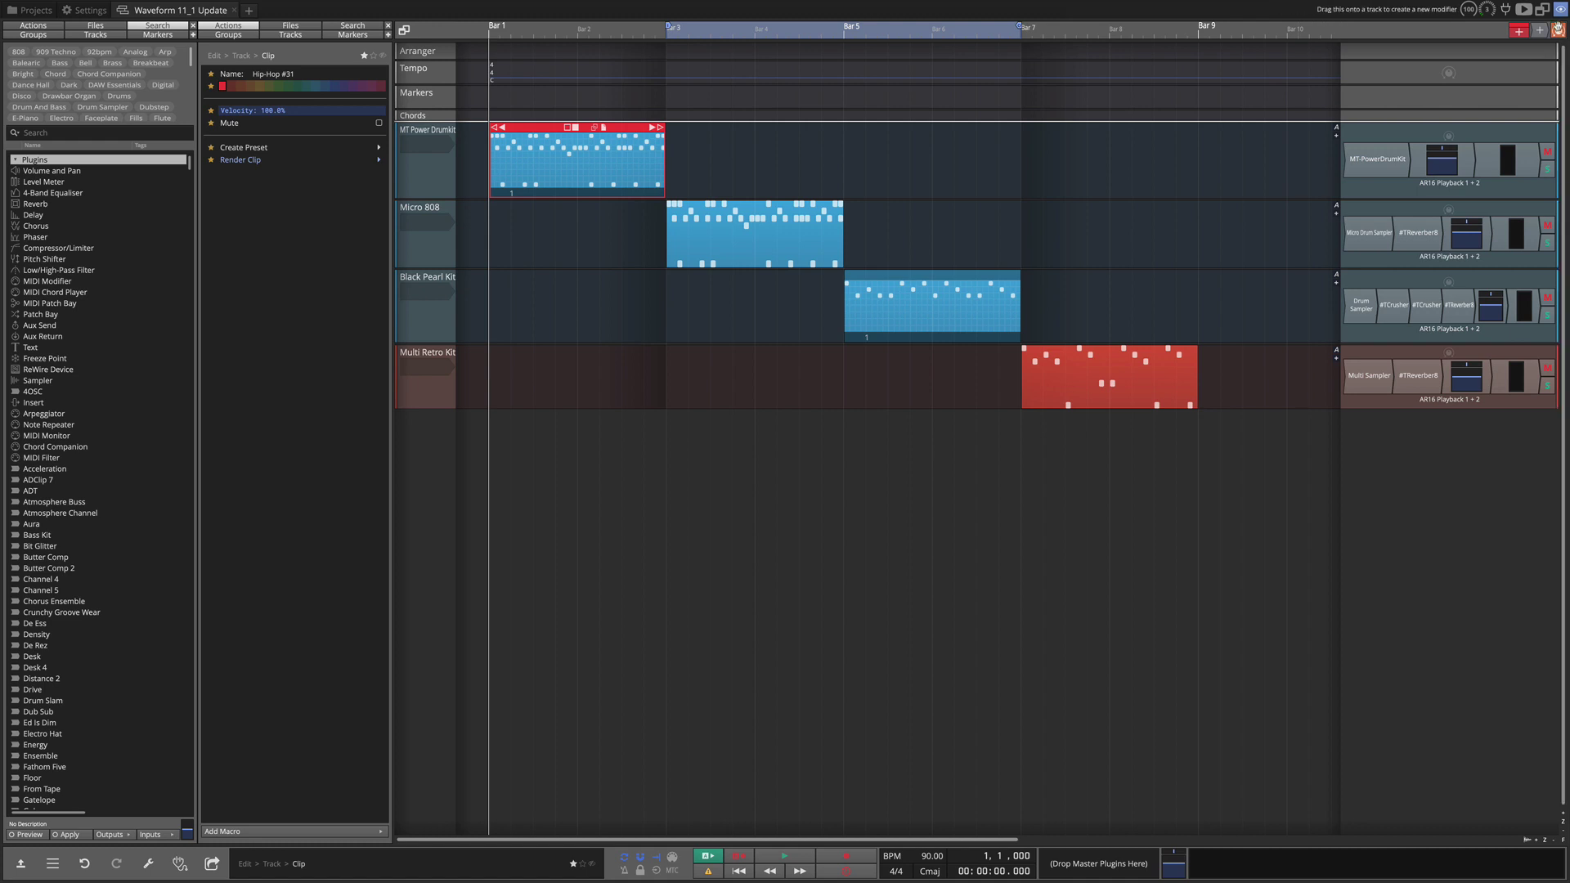
Step: In the layout overview, toggle the browser panel and move it to the right side
click(1559, 10)
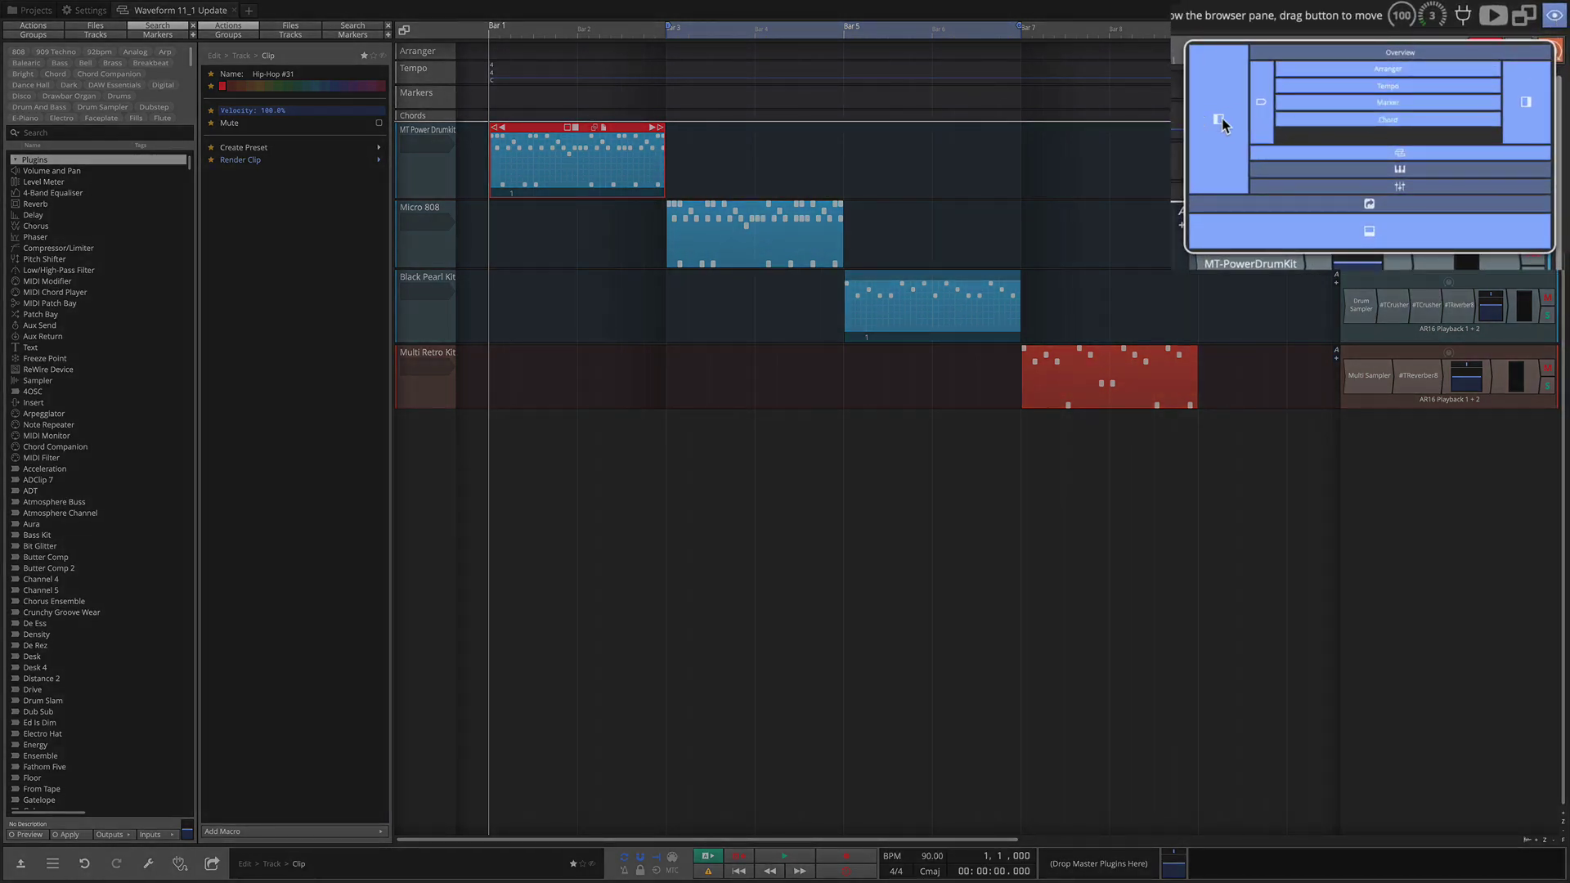
click(1218, 119)
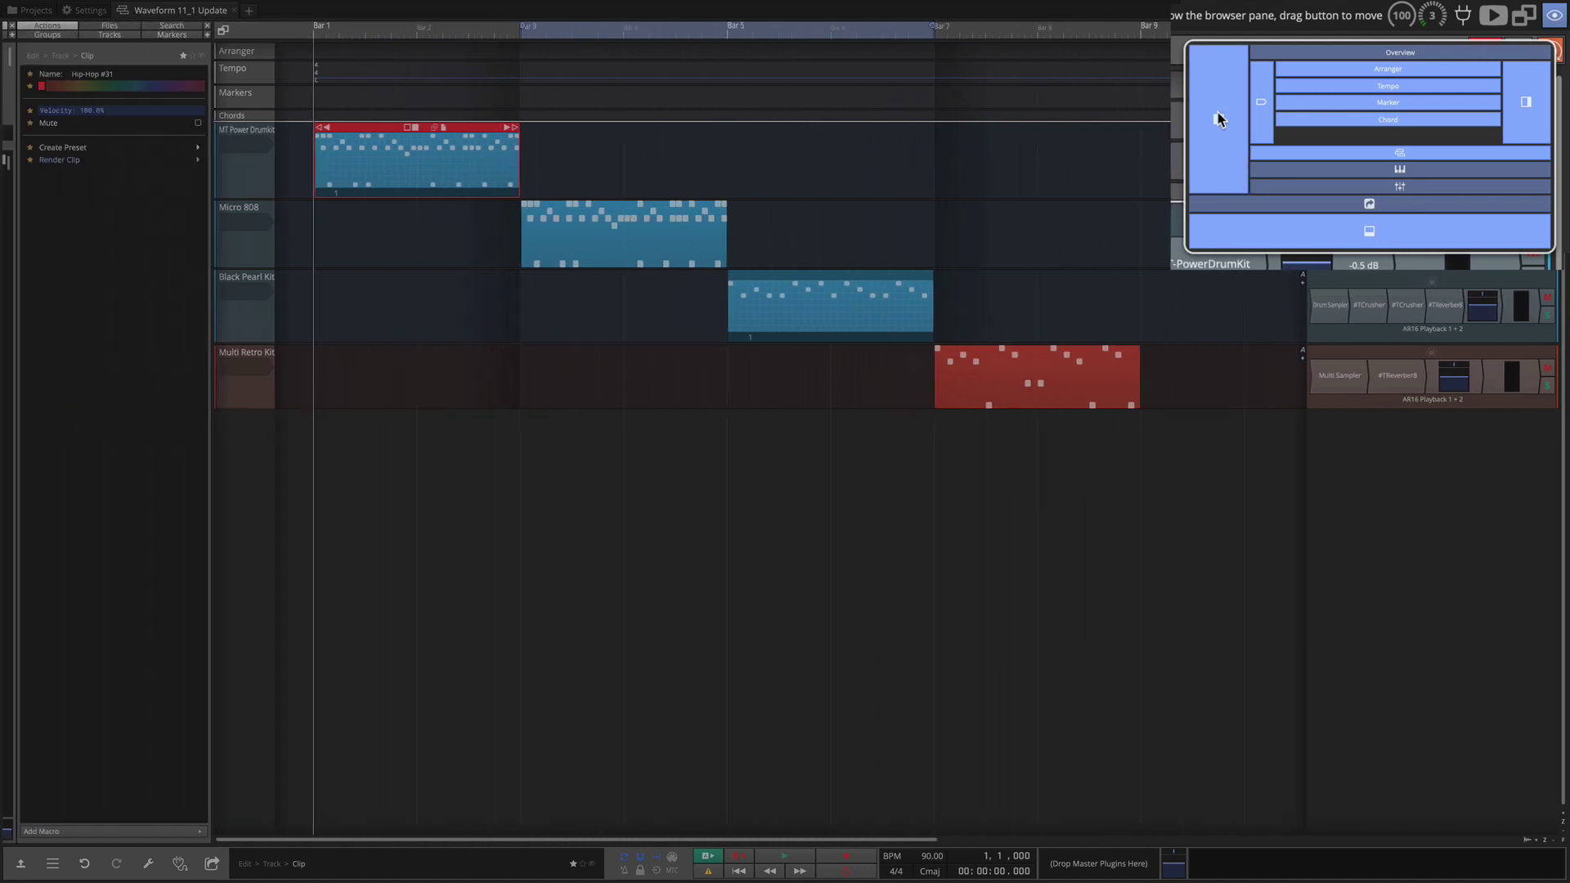
click(1218, 118)
click(1218, 119)
click(1218, 119)
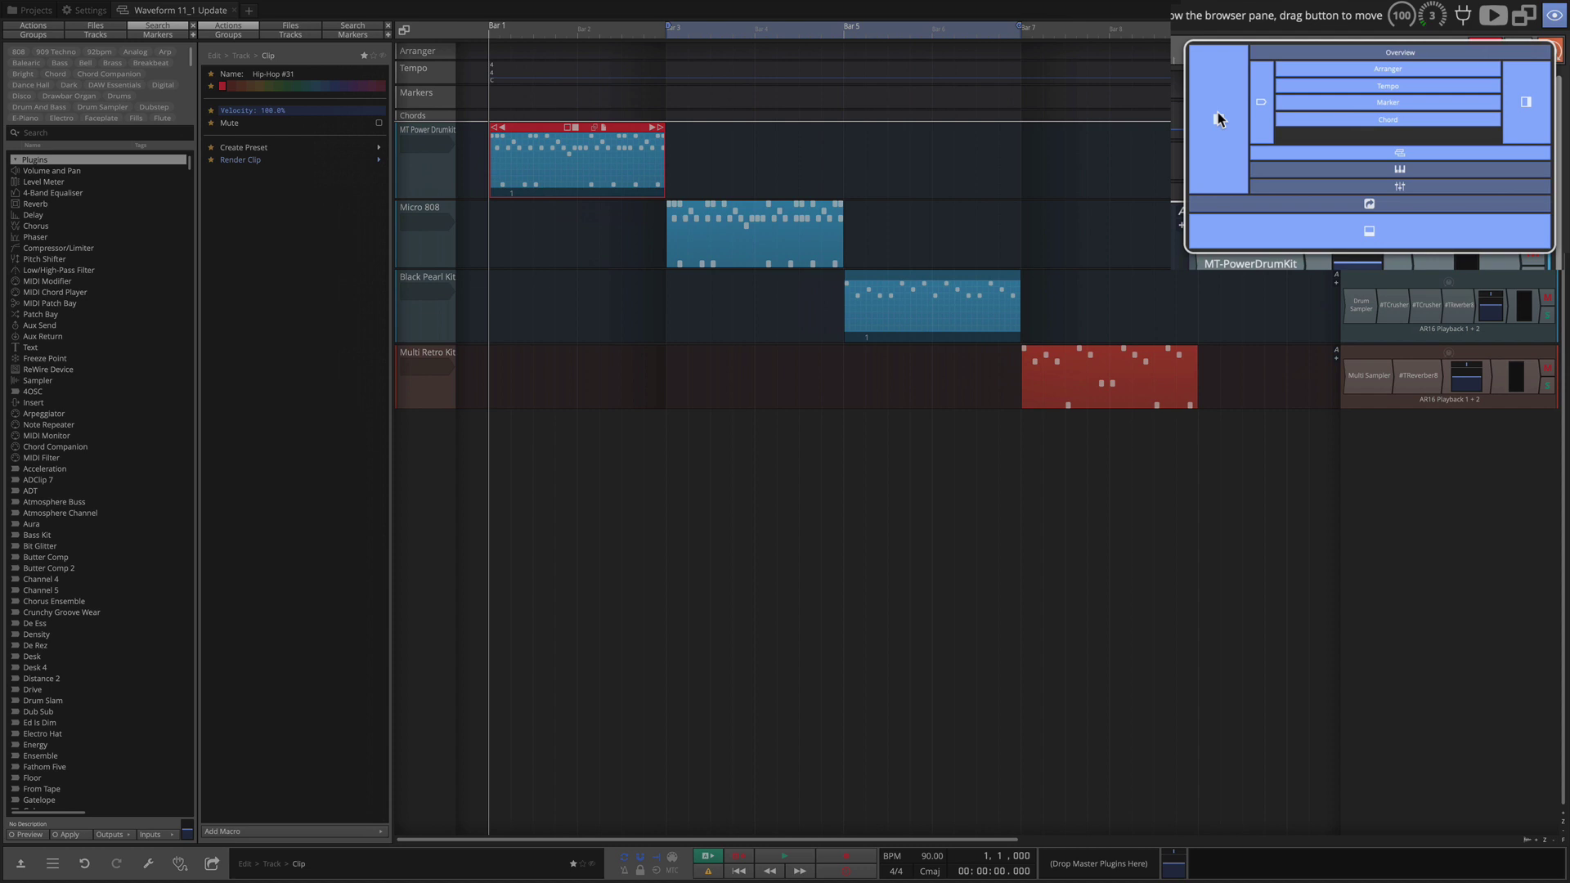
drag(1218, 118, 1505, 118)
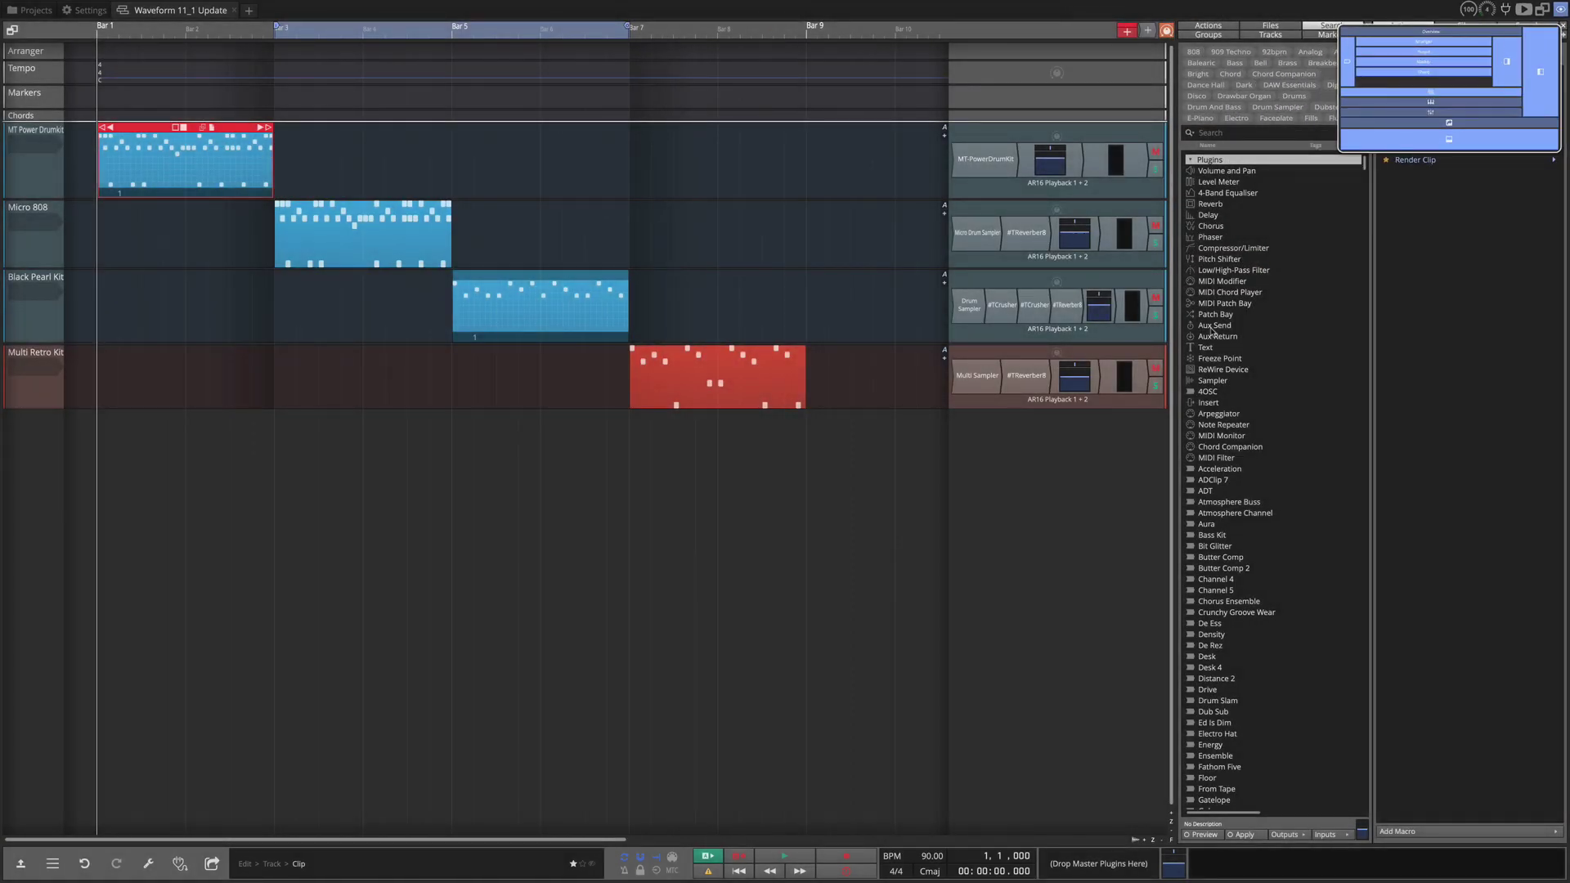
click(1341, 435)
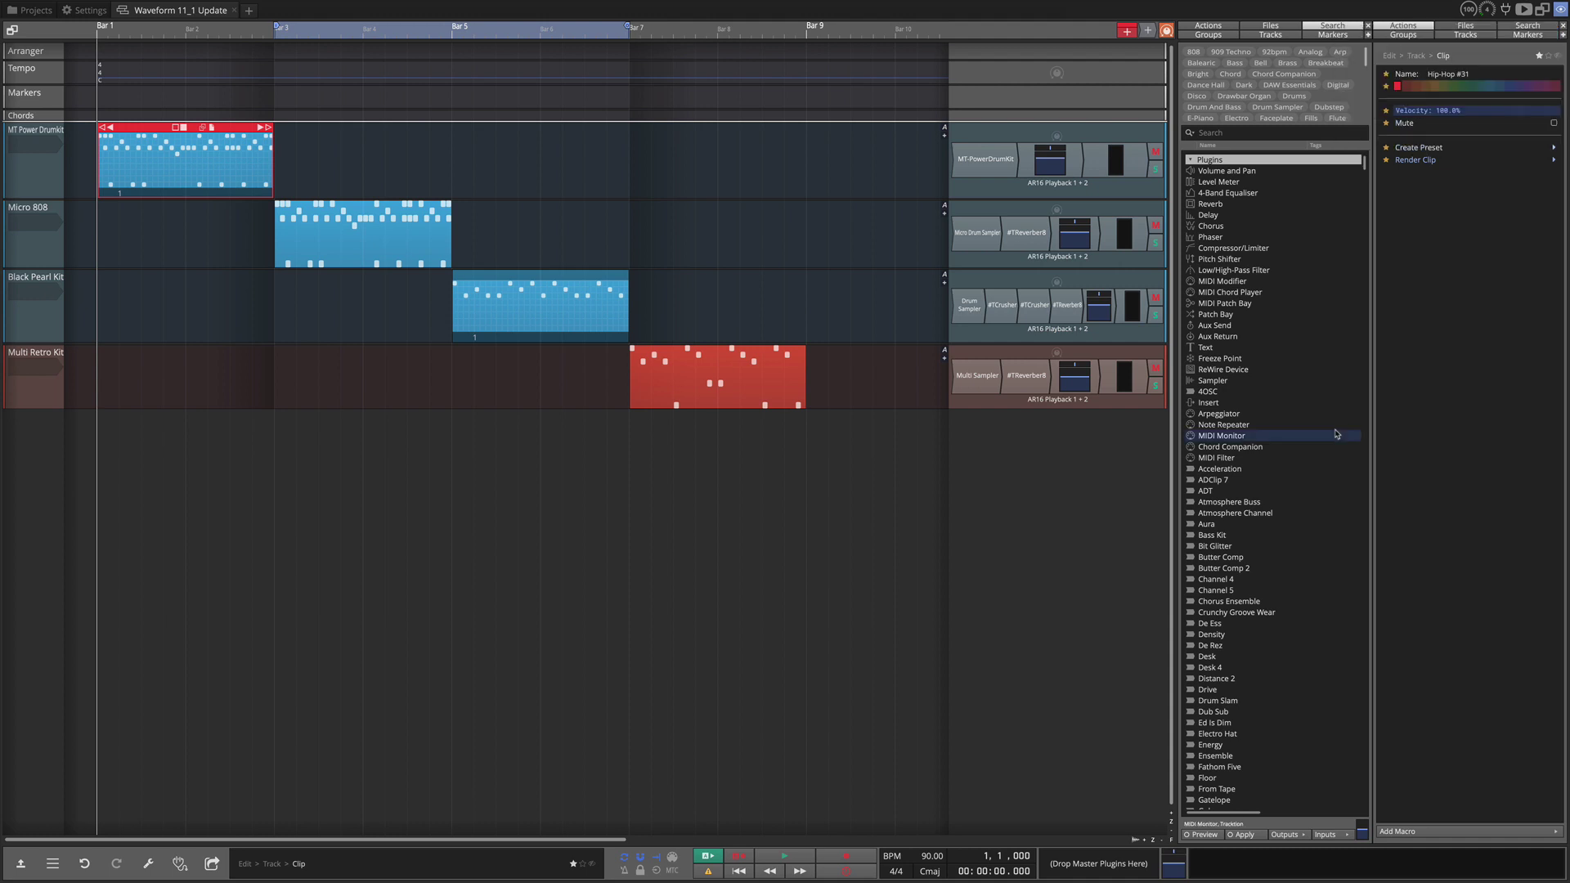
Step: Put clip properties first and the plugin browser second, then move the panel back left
click(1209, 30)
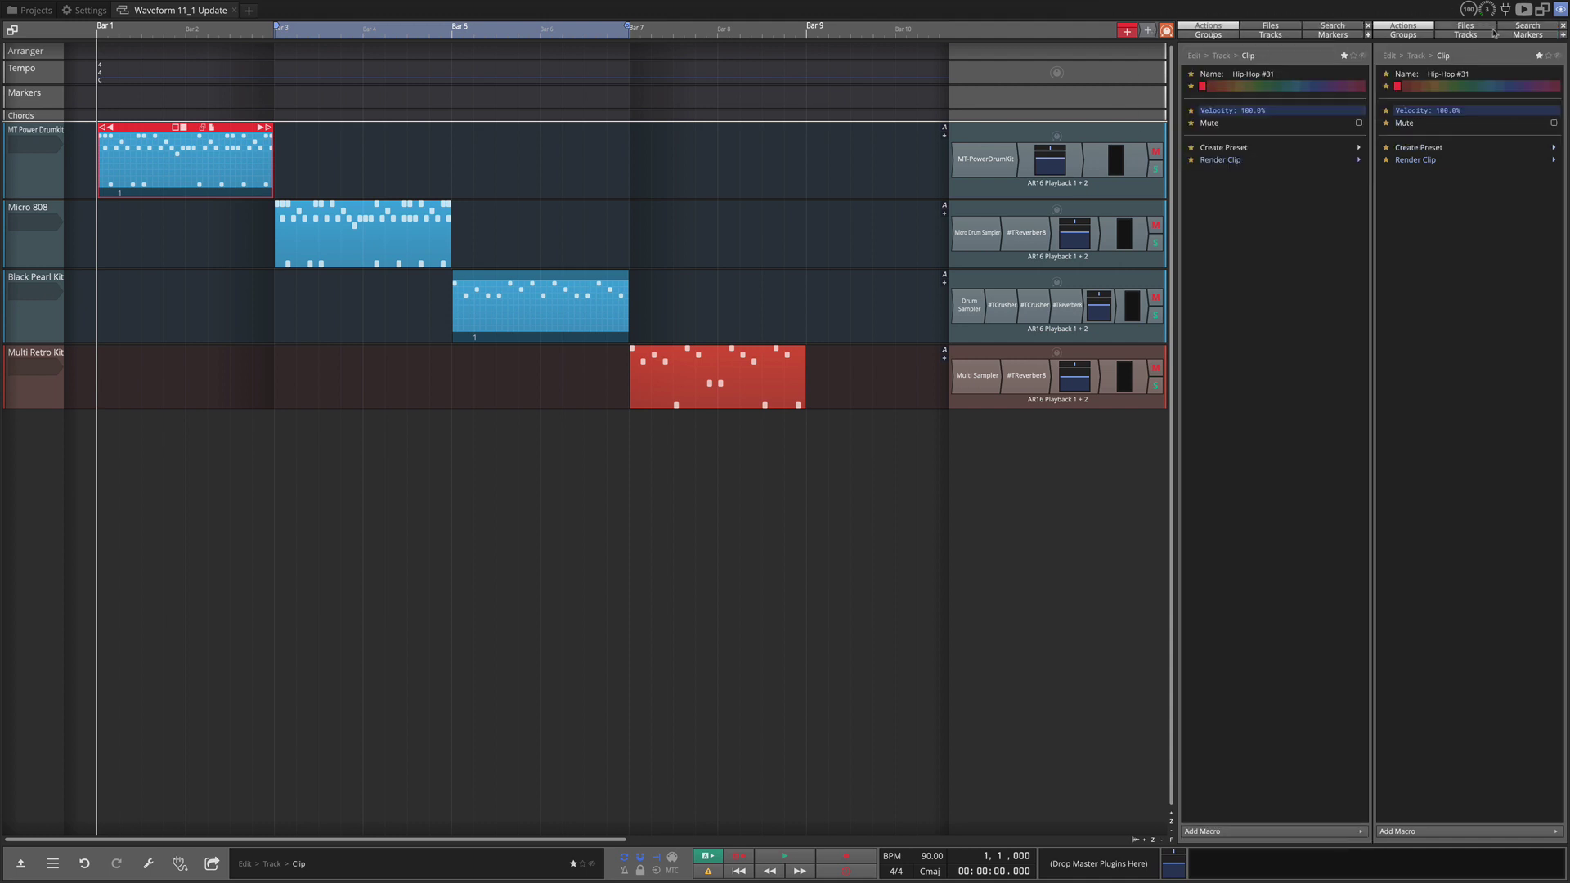
click(1522, 27)
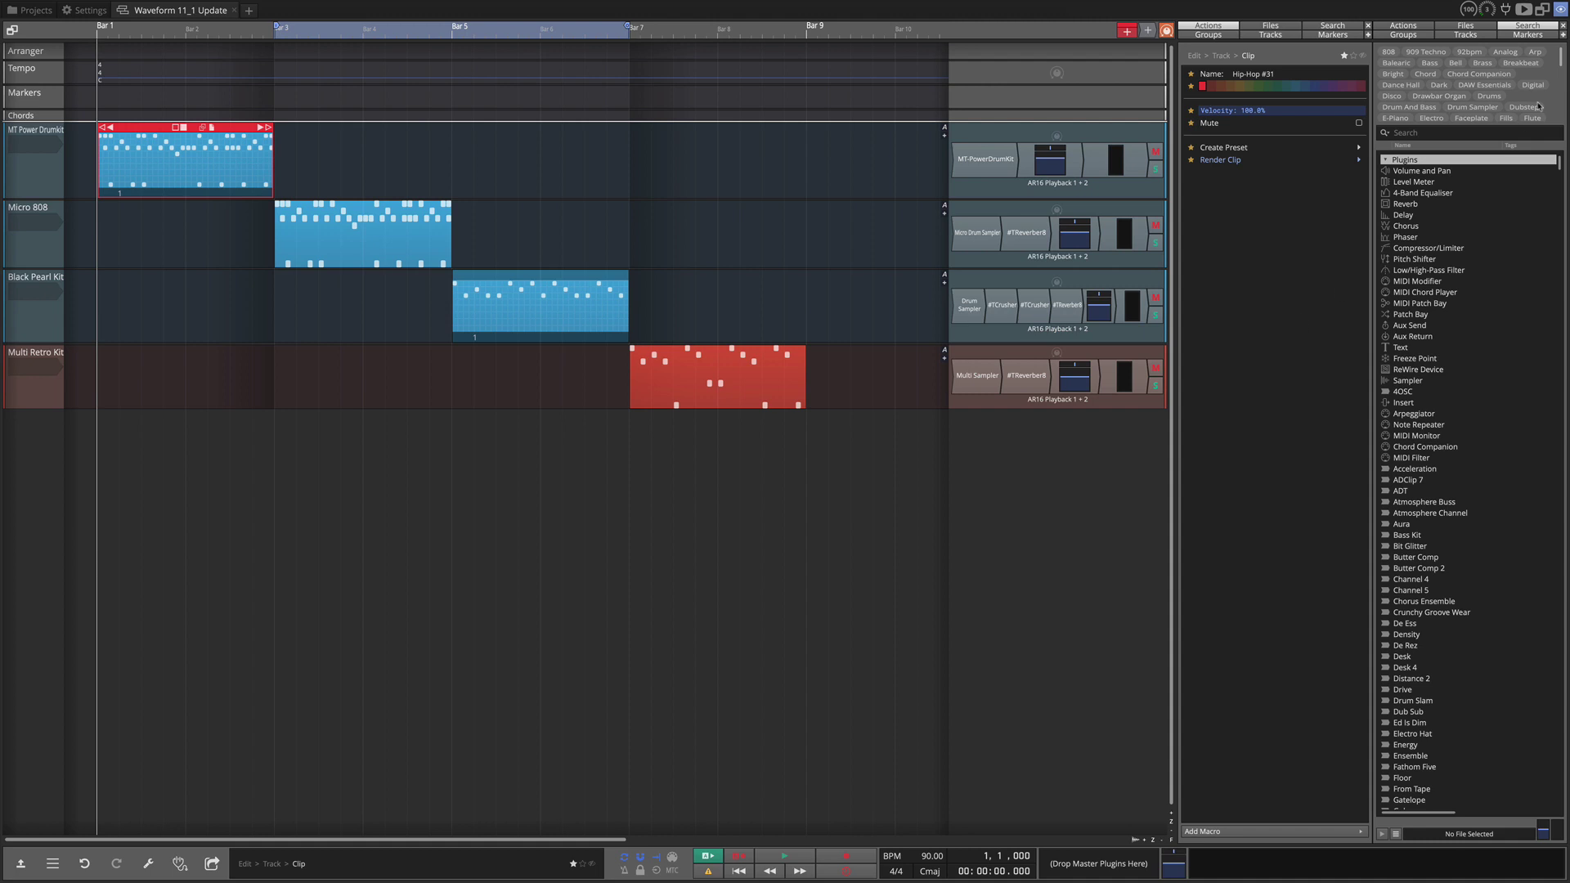
drag(1560, 9, 1540, 61)
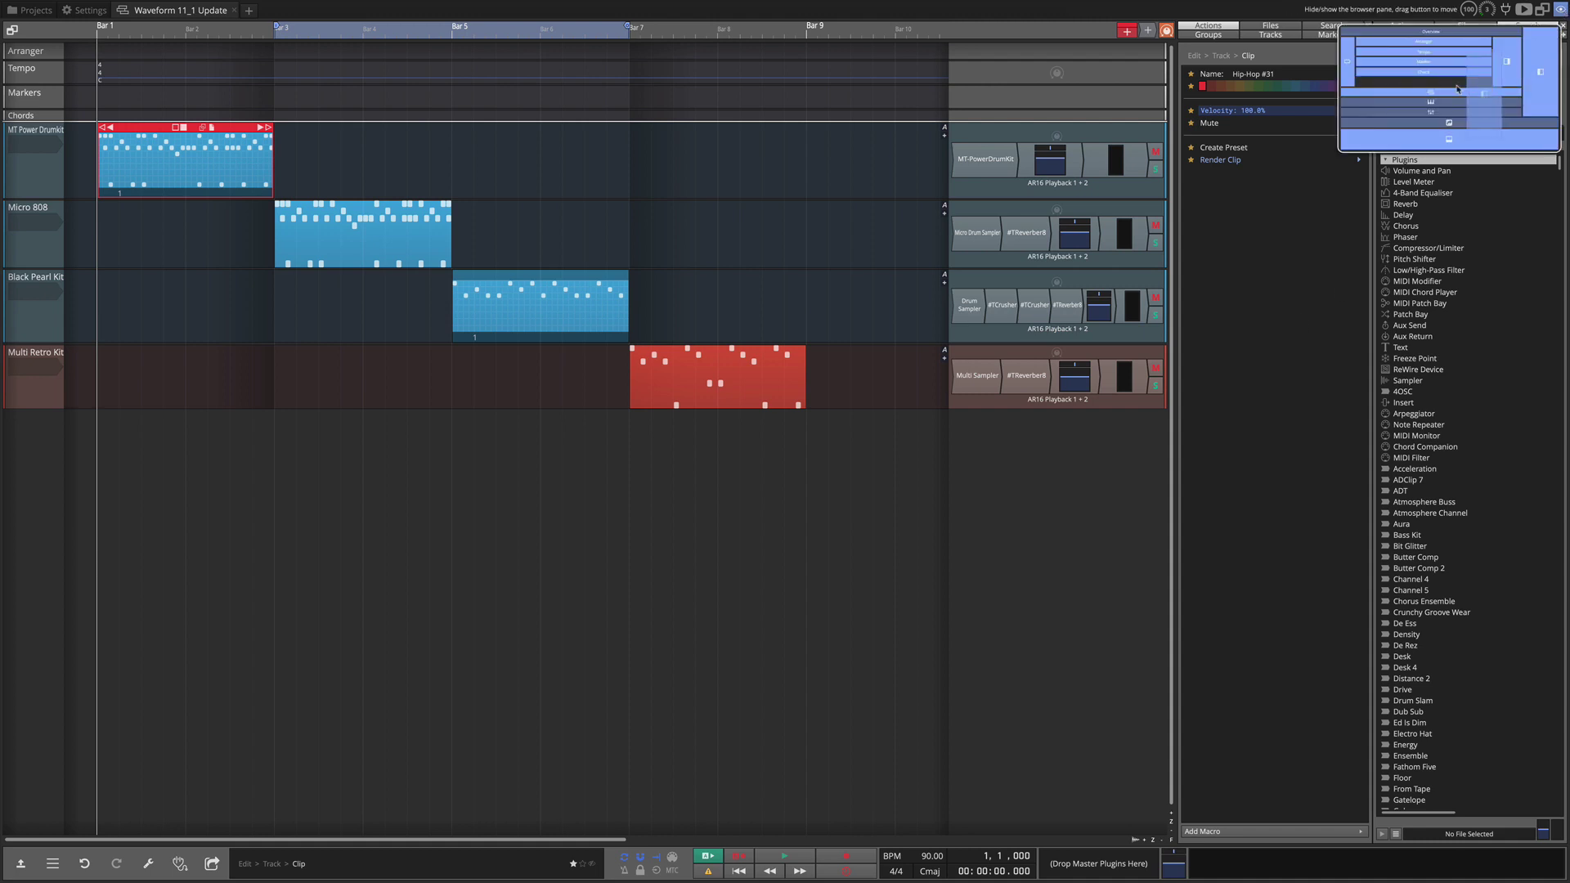
drag(1432, 90, 1364, 88)
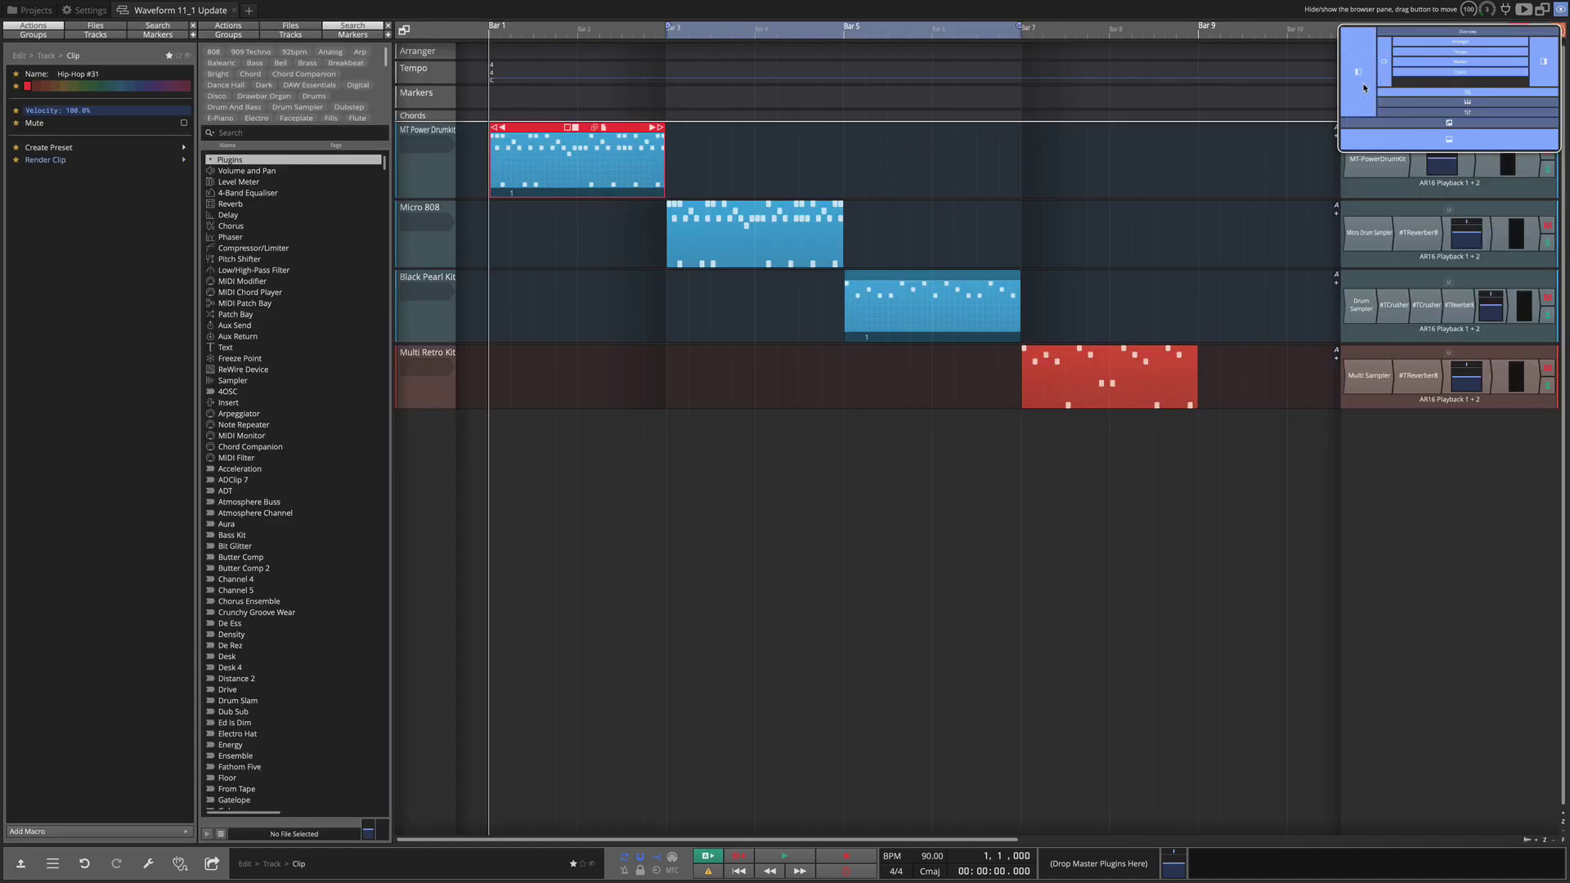
click(744, 539)
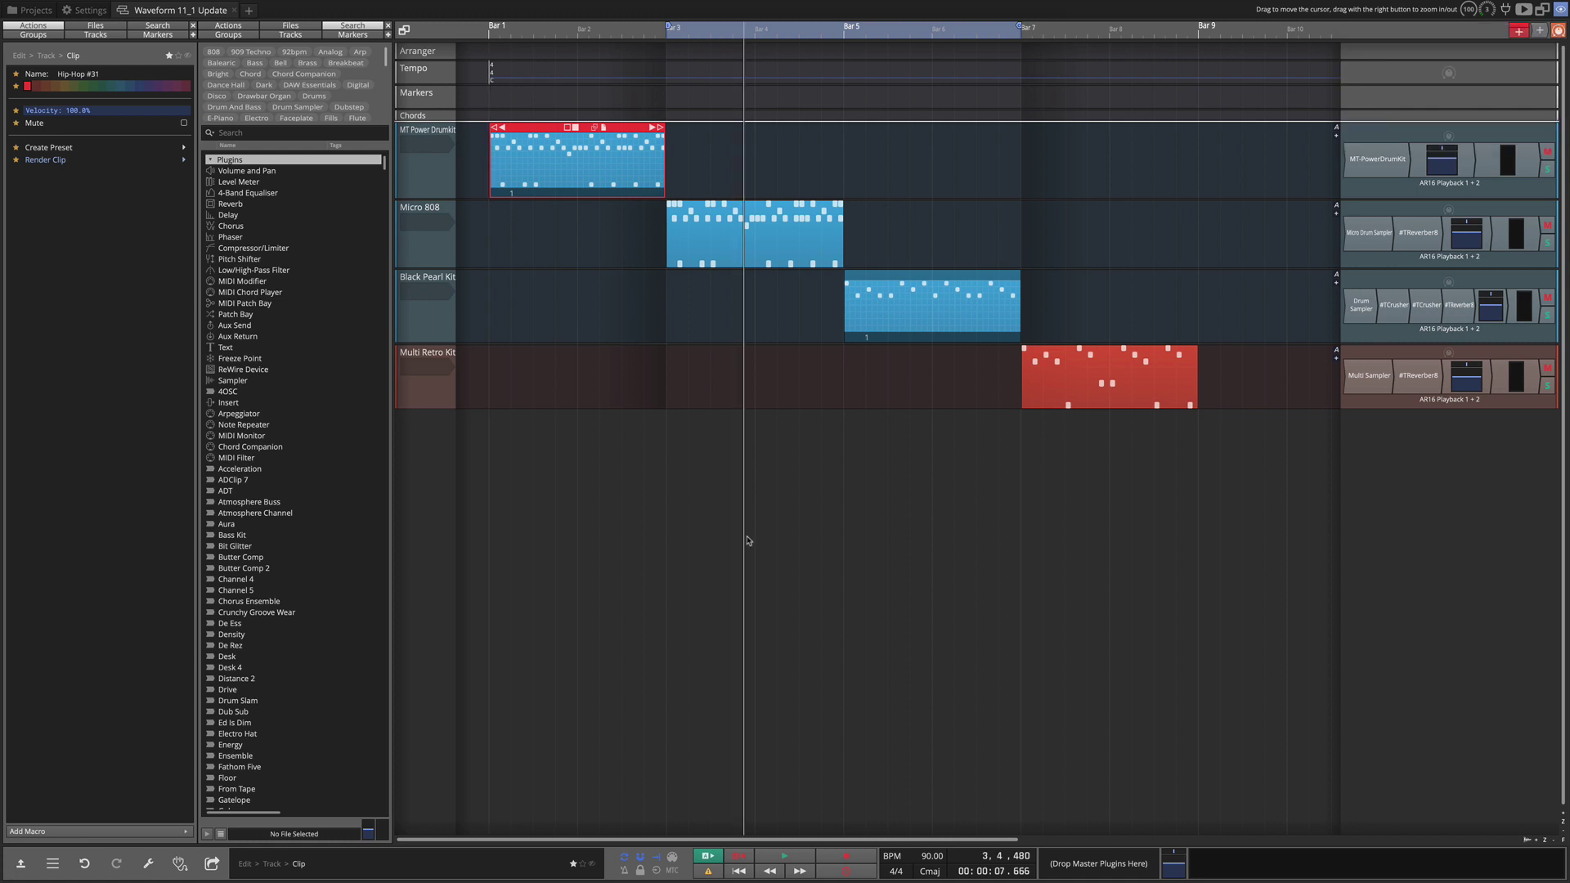
Step: Search the browser for 'Step Clip' and preview the Disco #11 preset
click(241, 134)
text(tep)
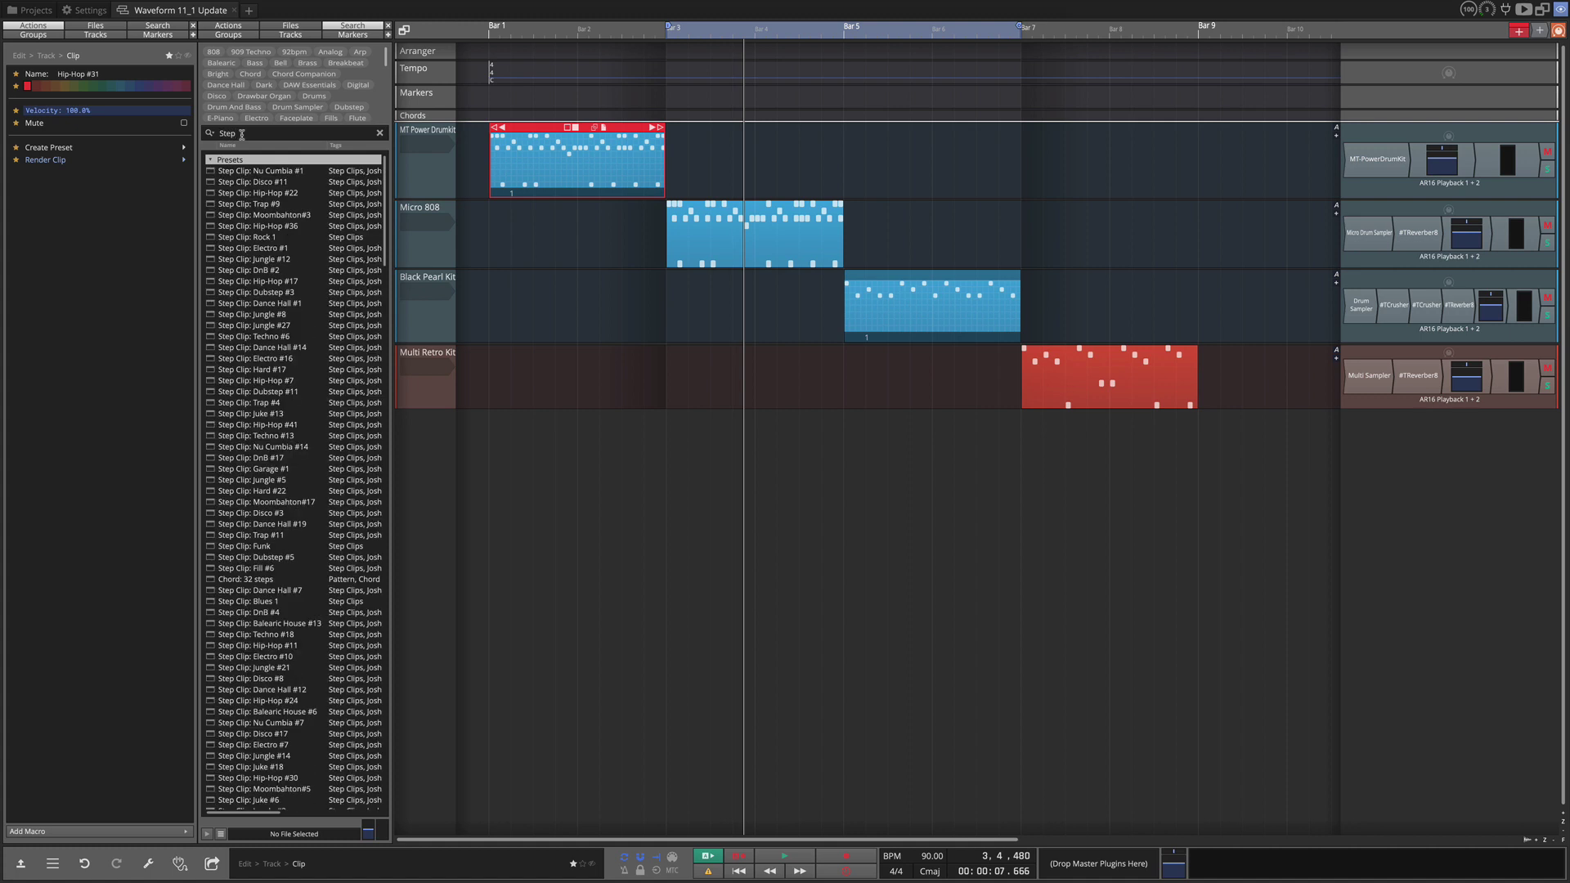
text( Clip)
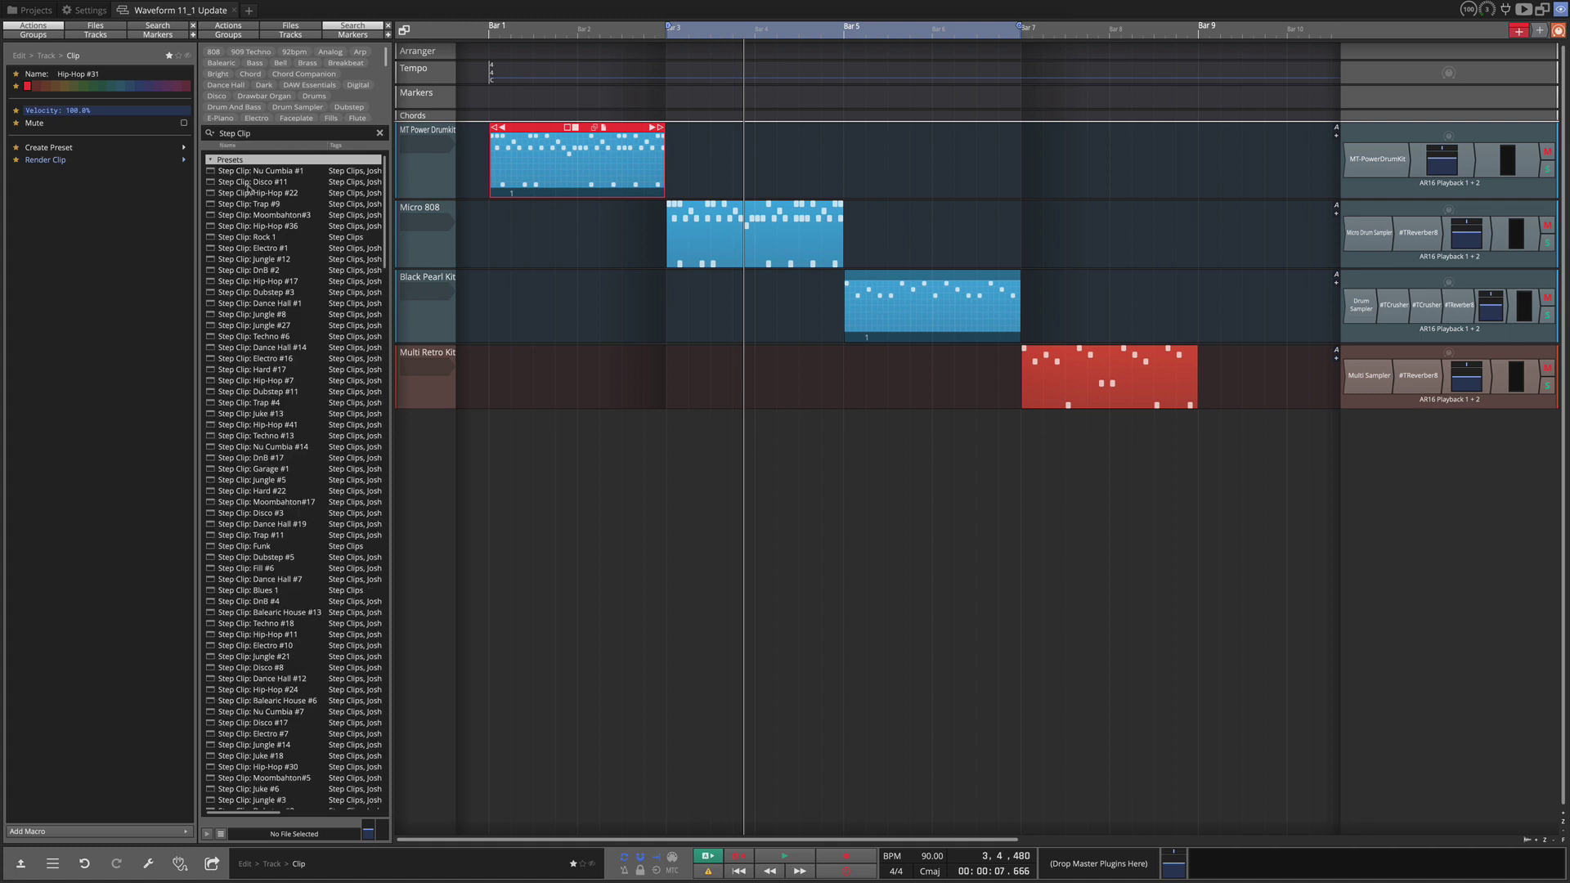
click(247, 182)
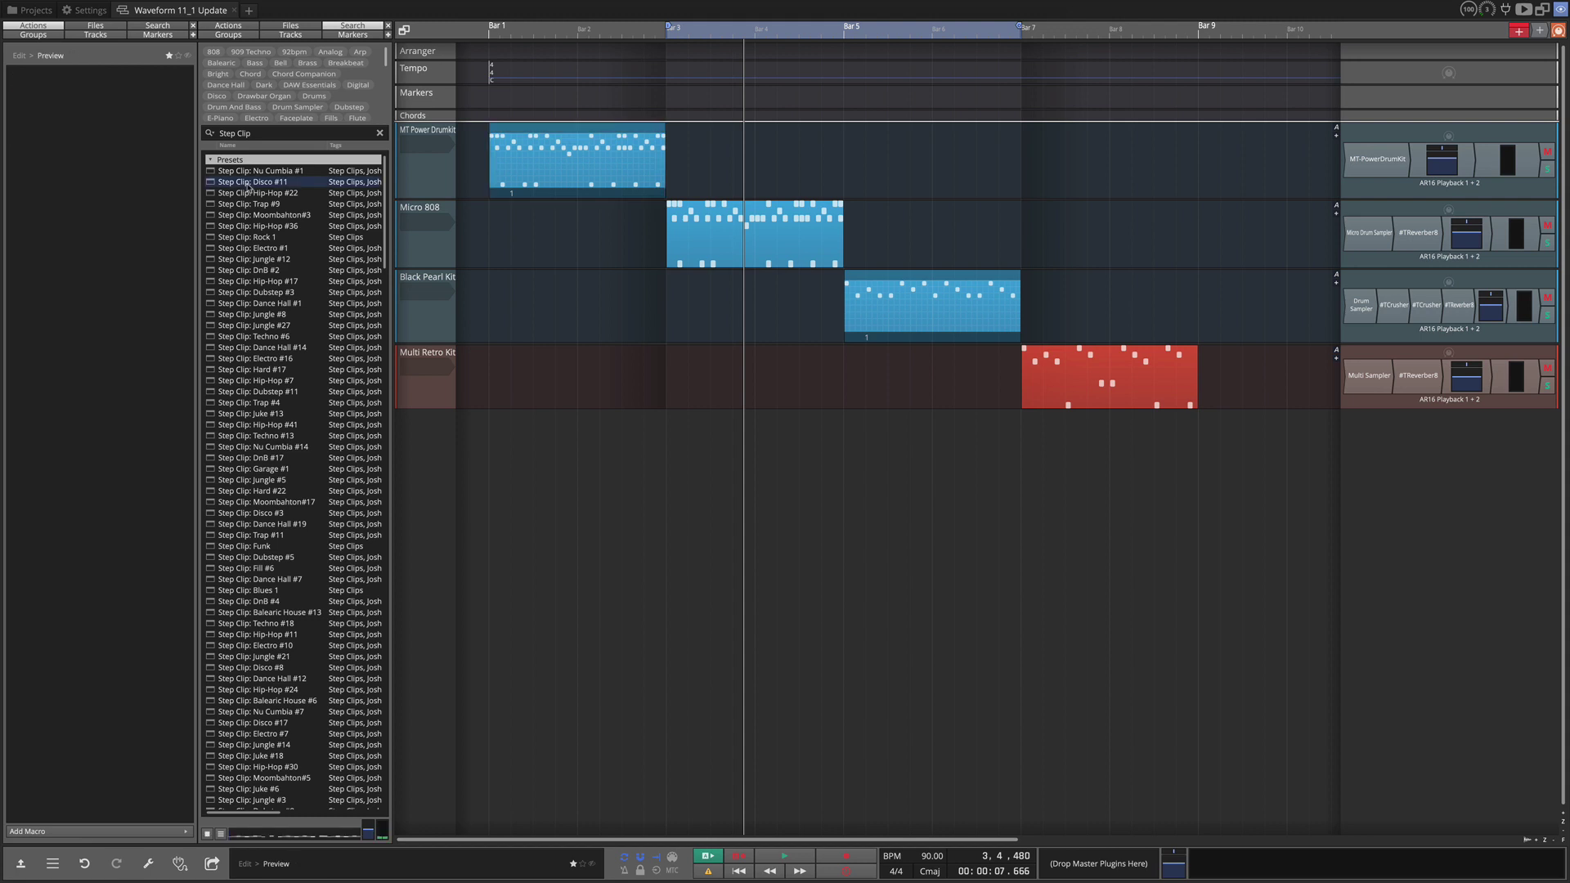
click(207, 836)
click(207, 836)
click(208, 836)
Step: Audition the Disco #3, Dubstep #5 and Blues 1 presets, then stop the preview
click(286, 514)
click(270, 556)
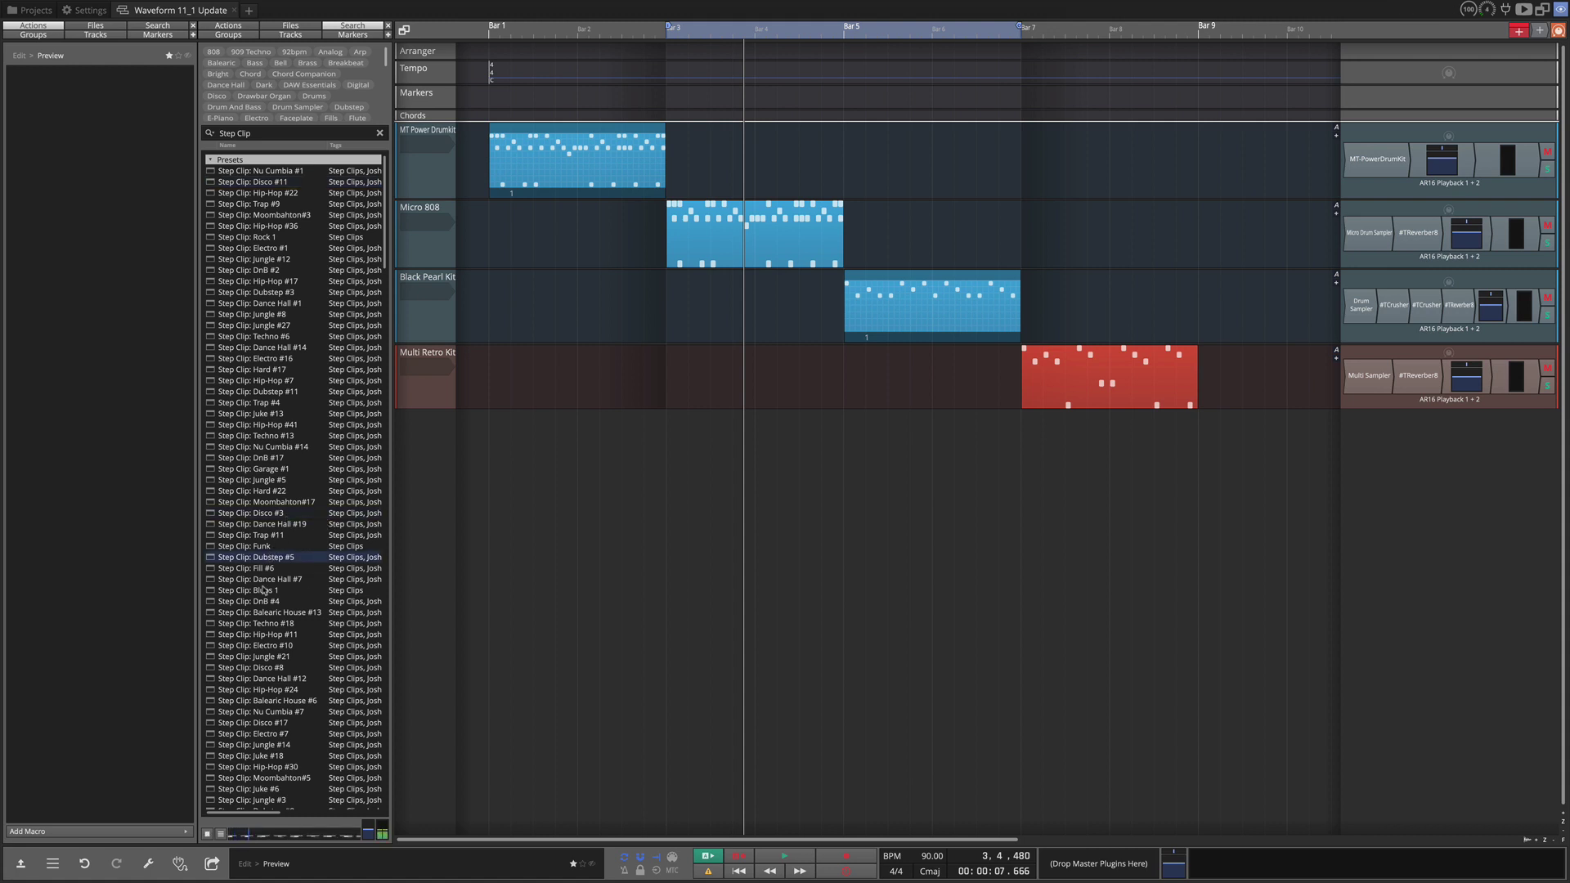
click(264, 590)
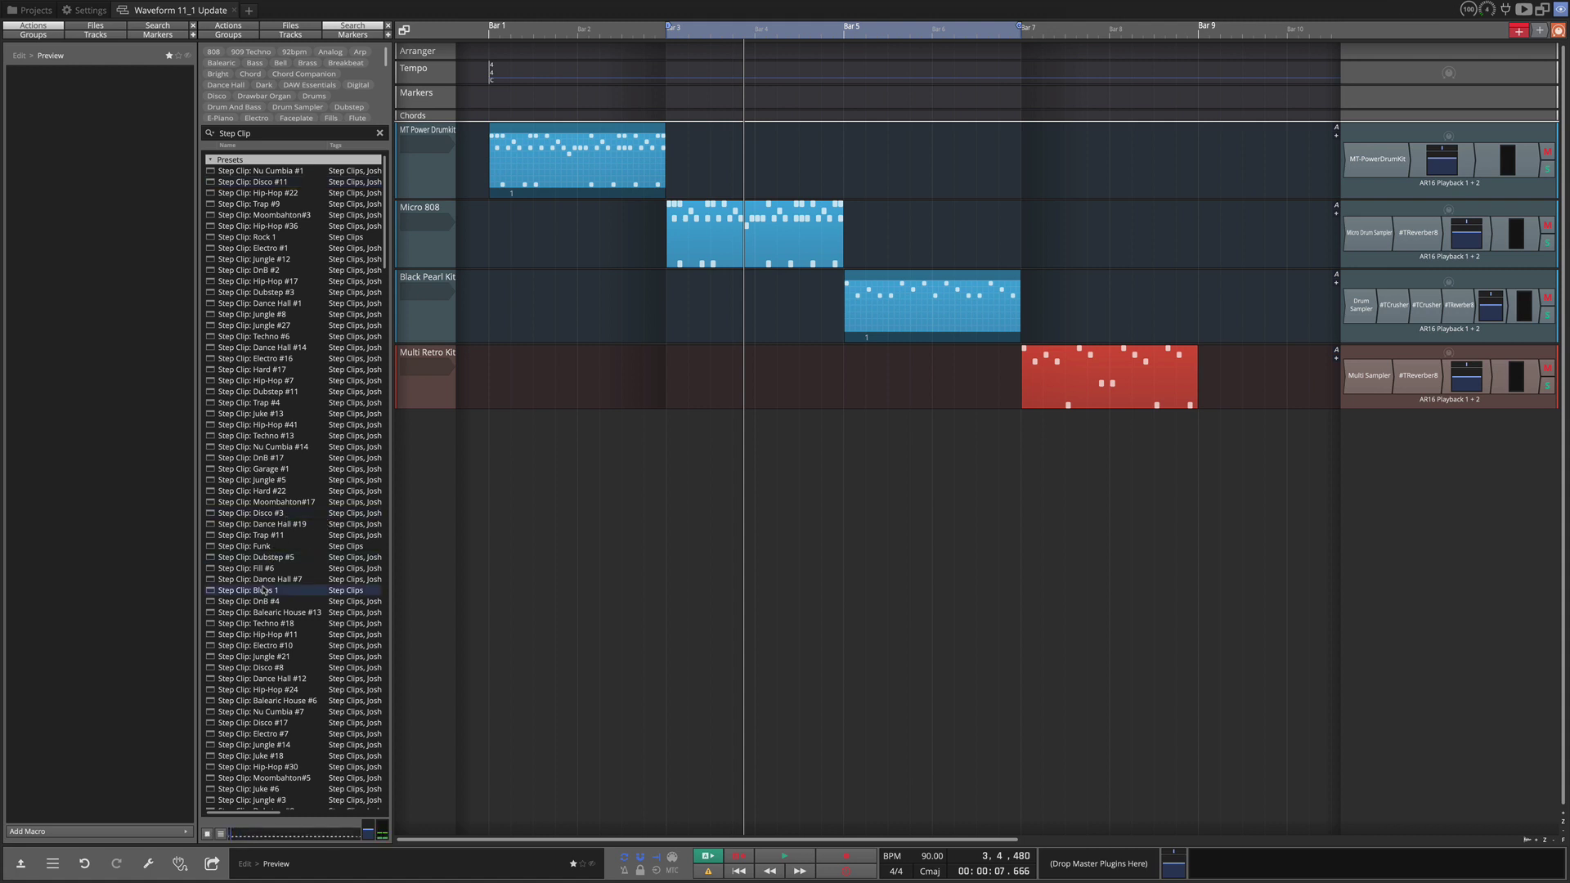
click(208, 836)
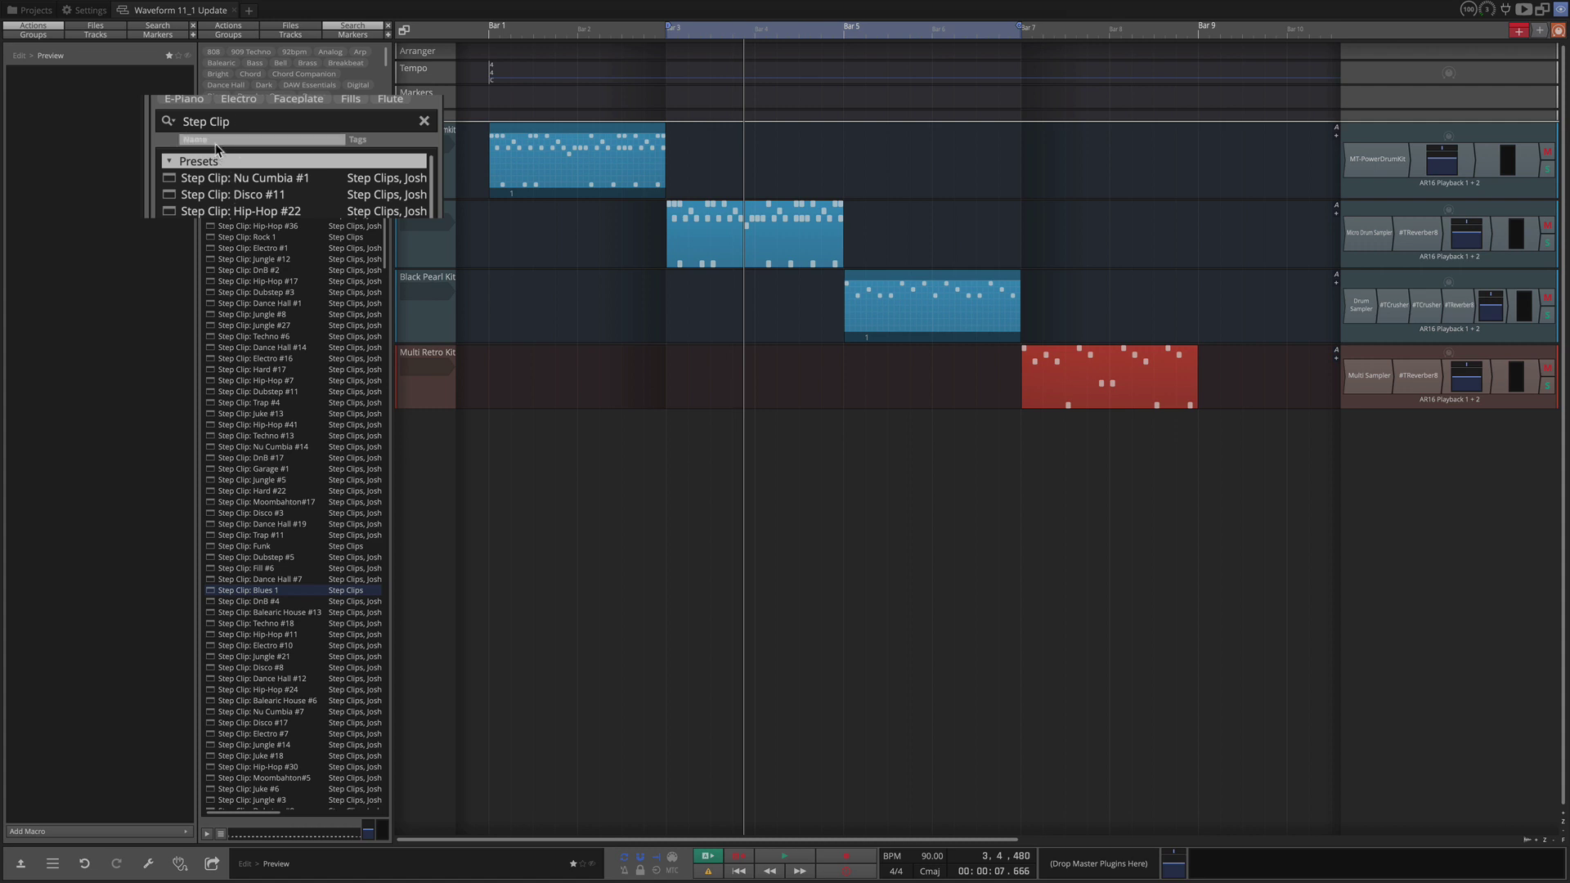
Step: Sort the presets by name and audition Hip-Hop #13, #23, #30 and #38
click(237, 146)
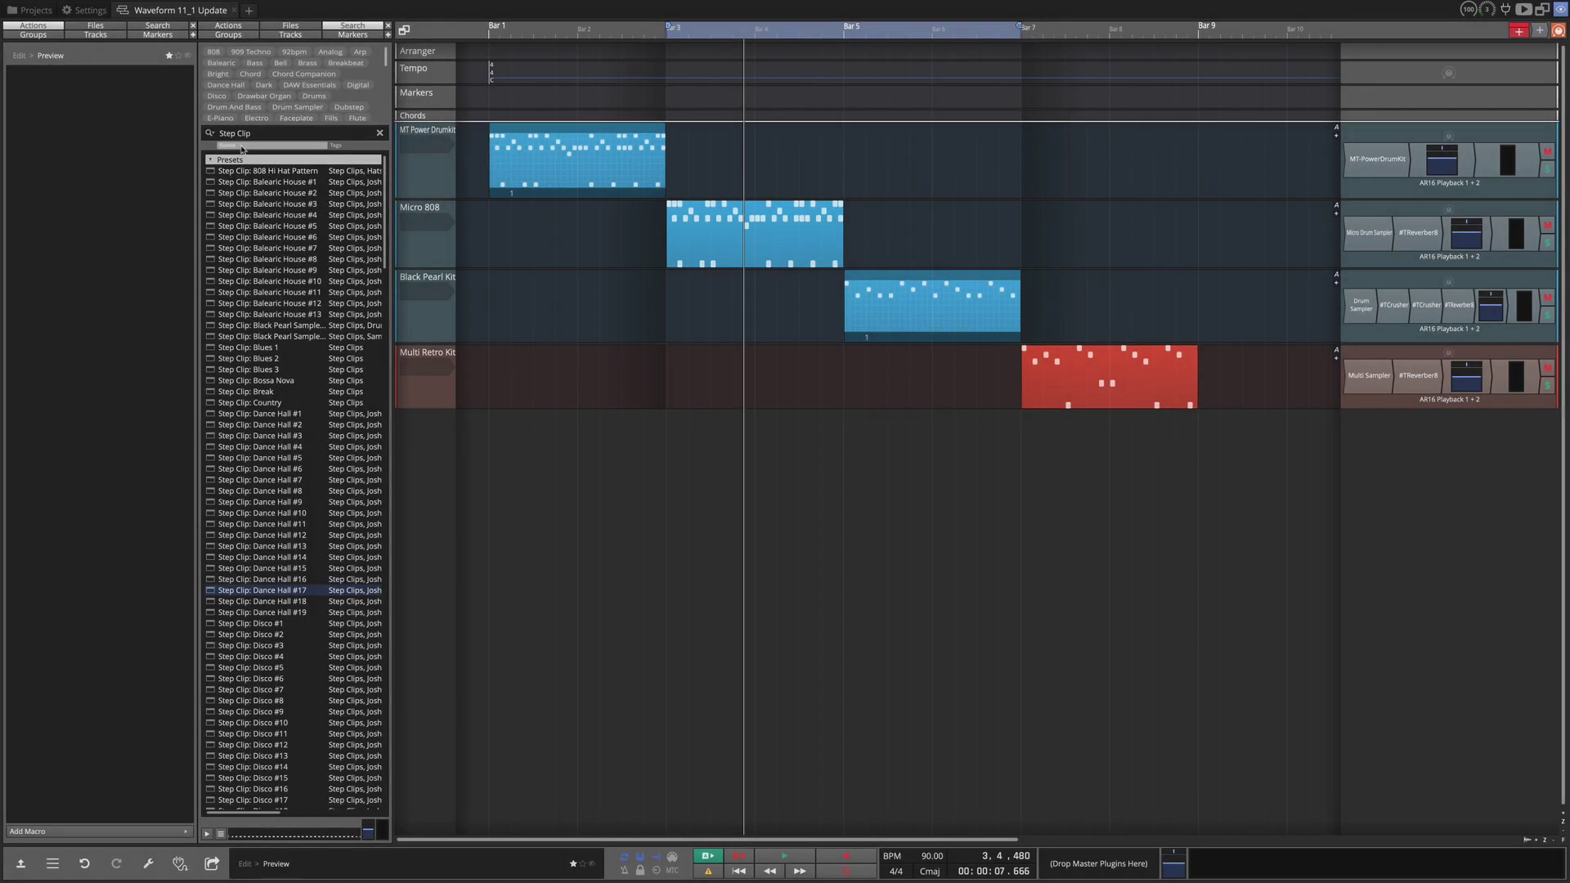
click(257, 414)
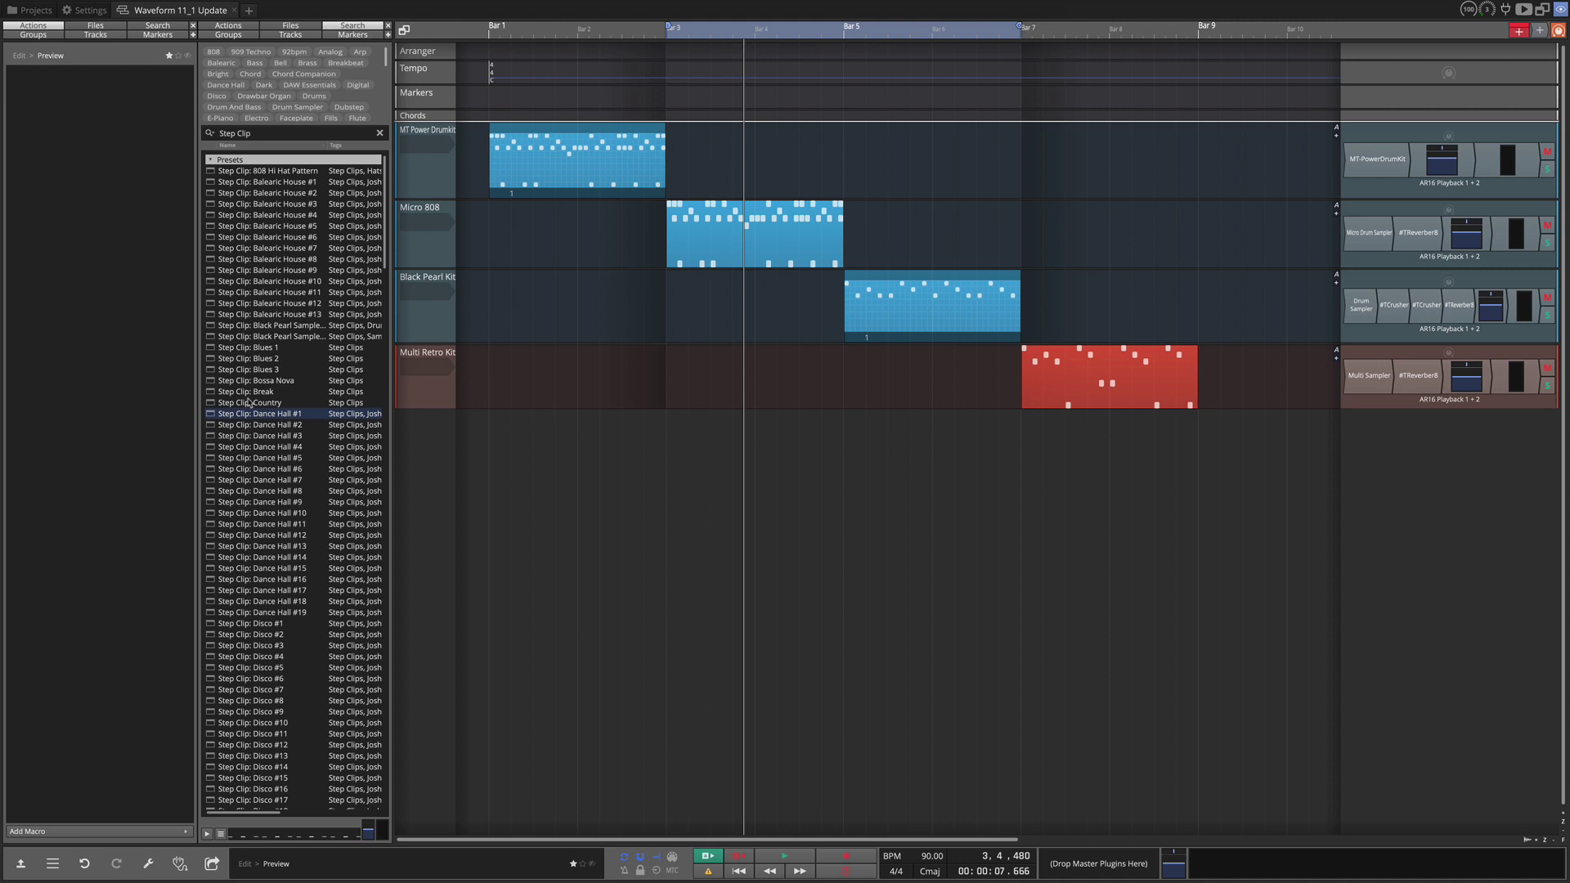
scroll(269, 513, down, 6)
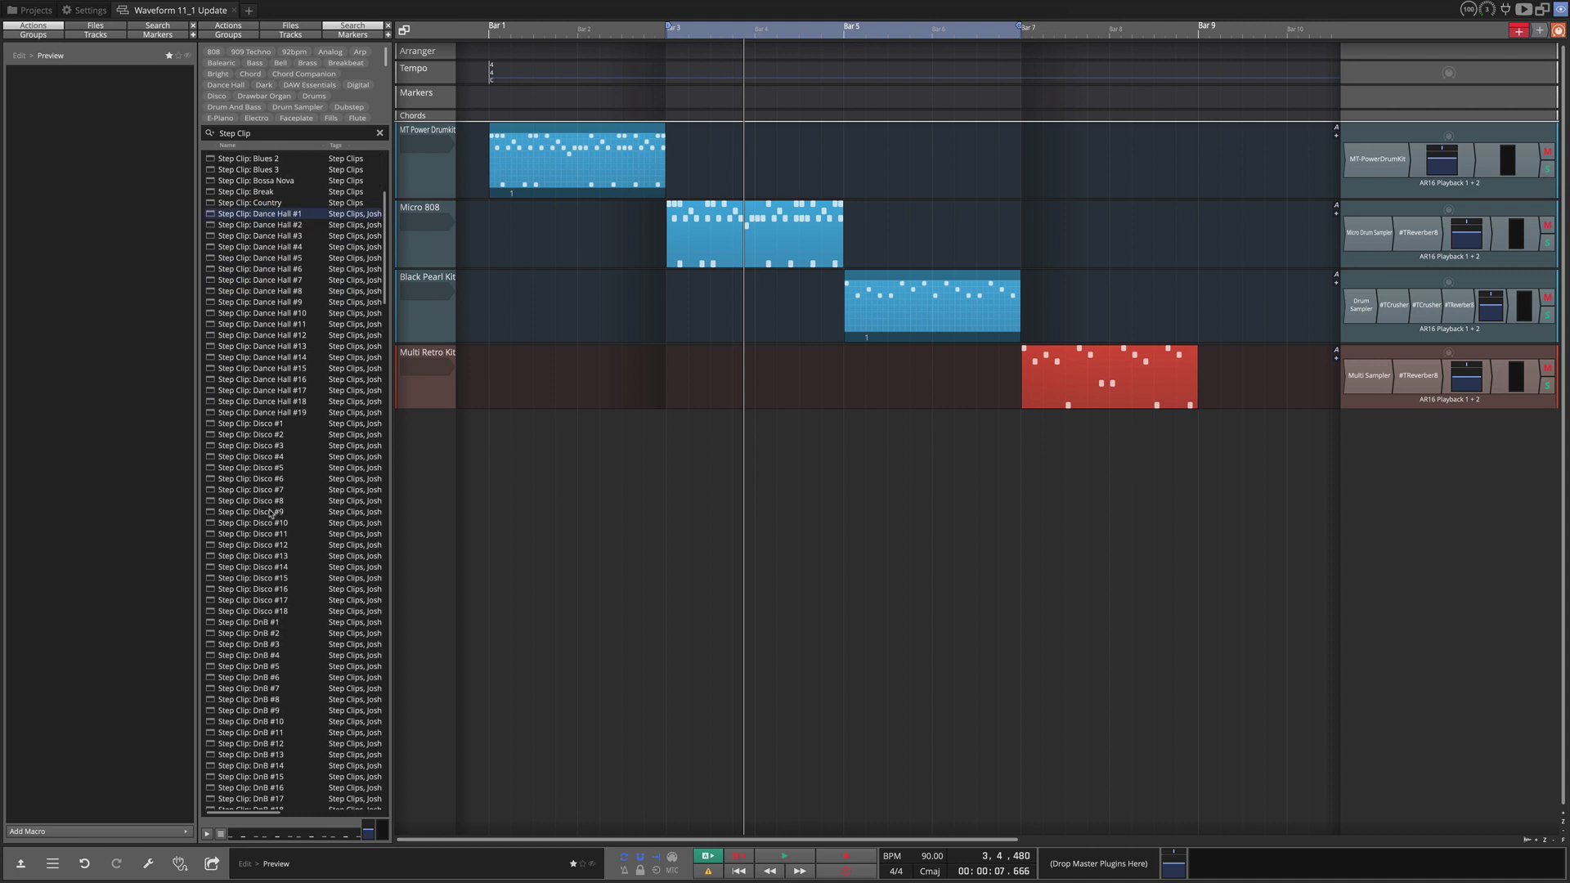
scroll(270, 514, down, 18)
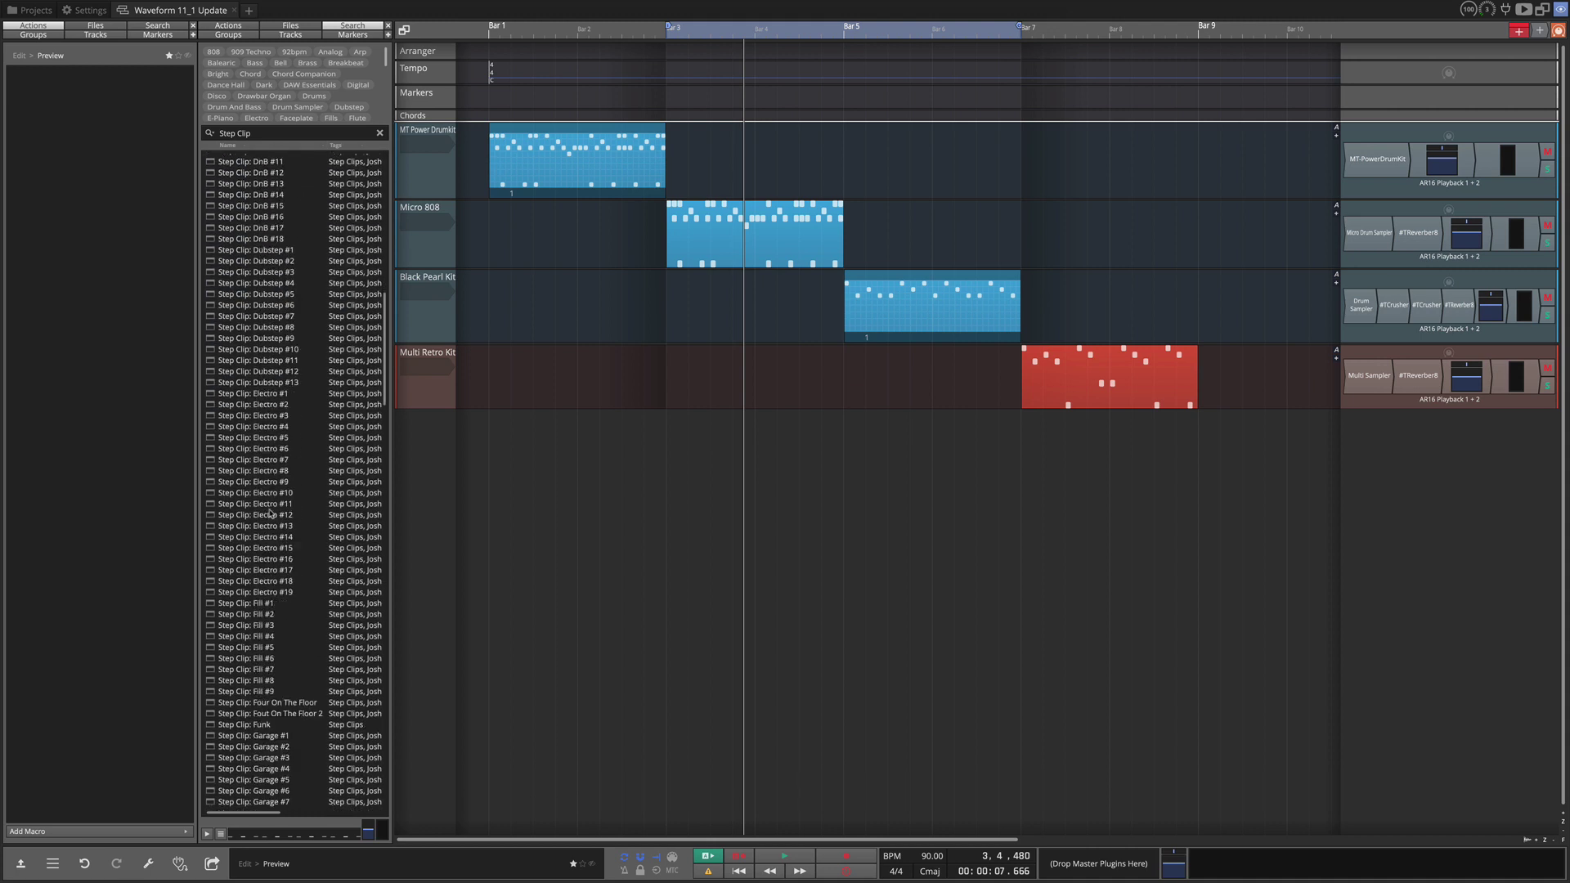
scroll(269, 514, down, 17)
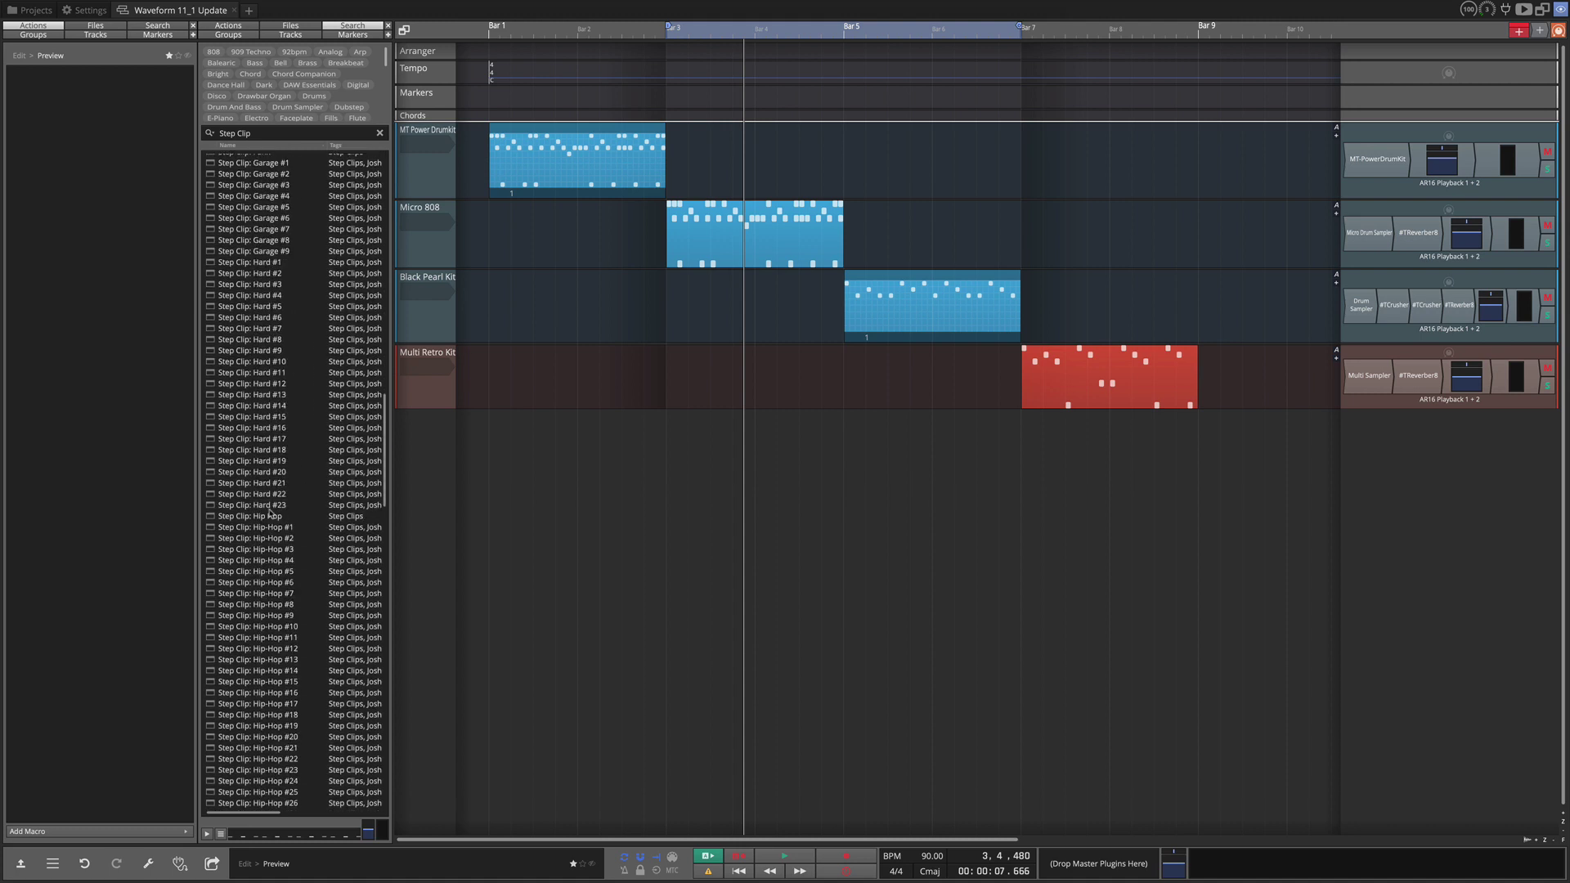
scroll(269, 513, down, 9)
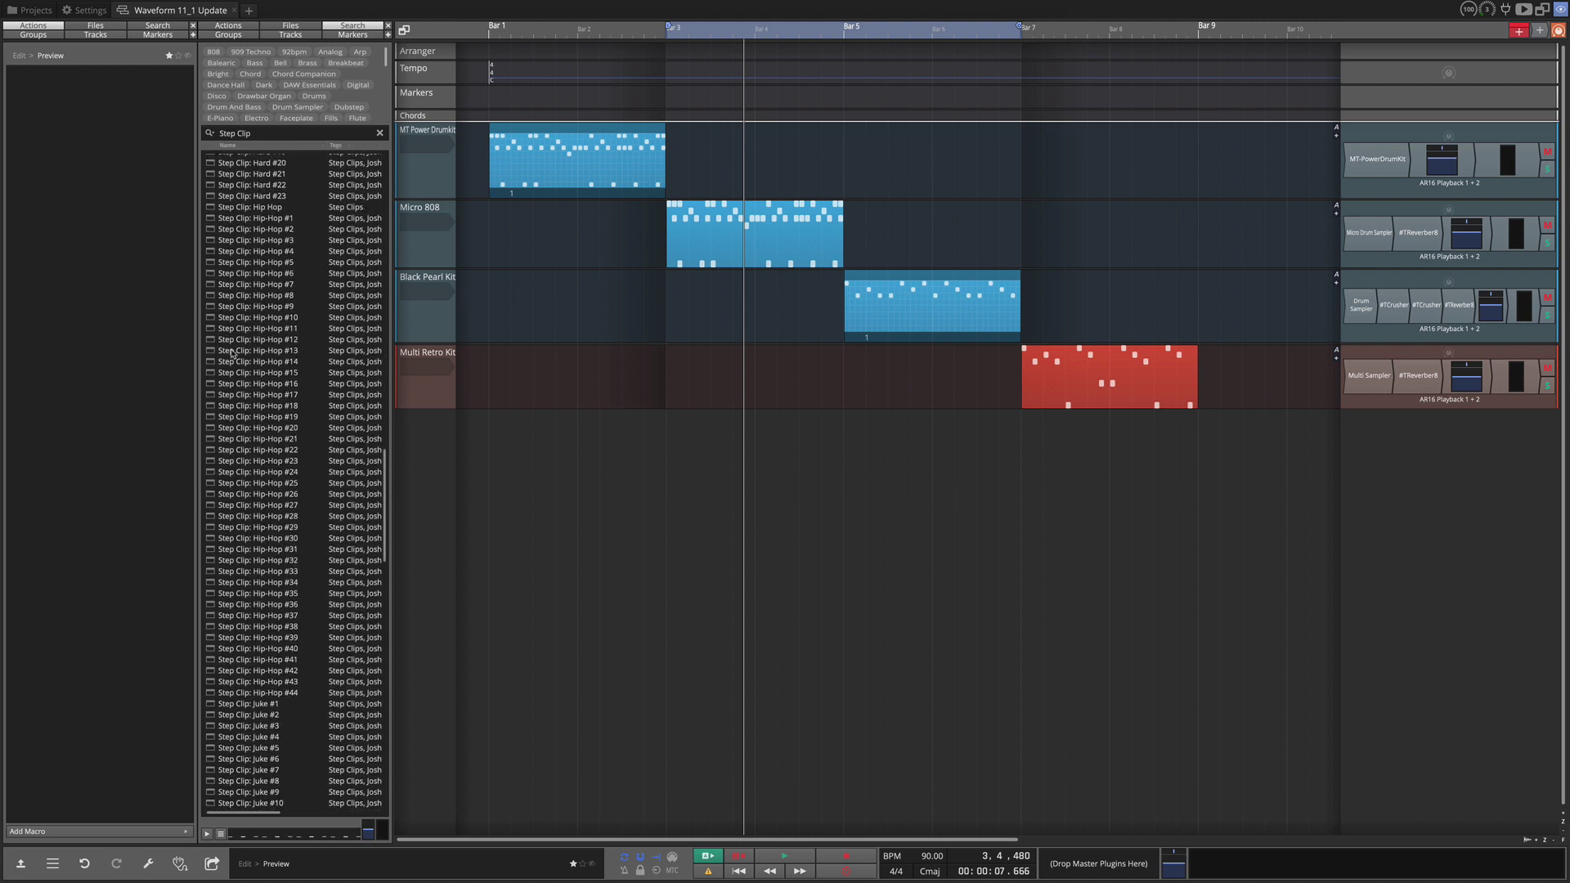
click(232, 354)
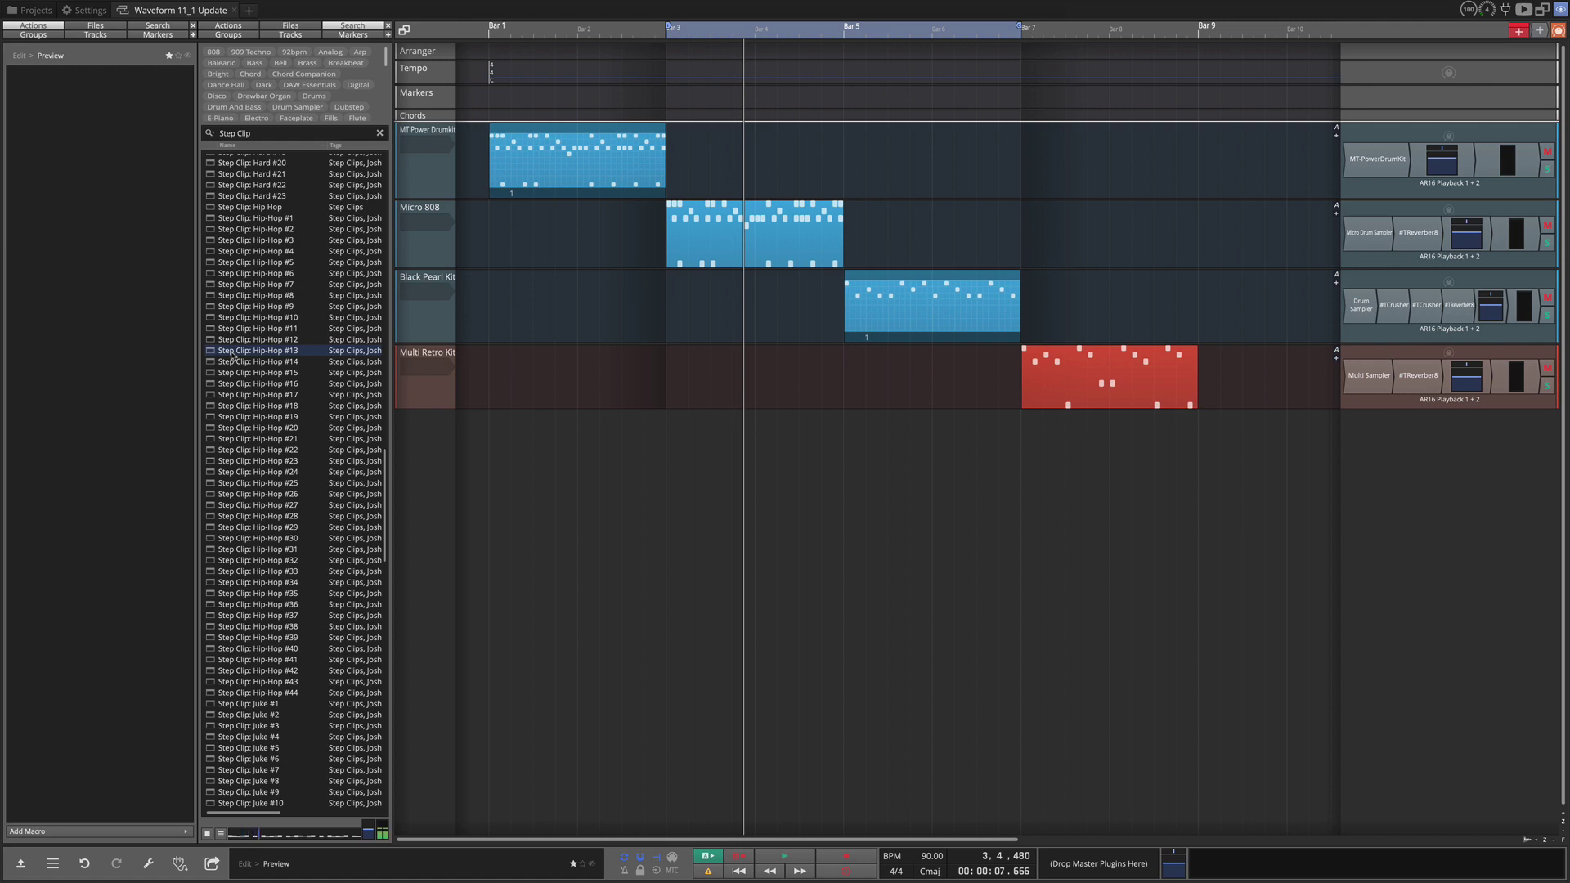
click(235, 464)
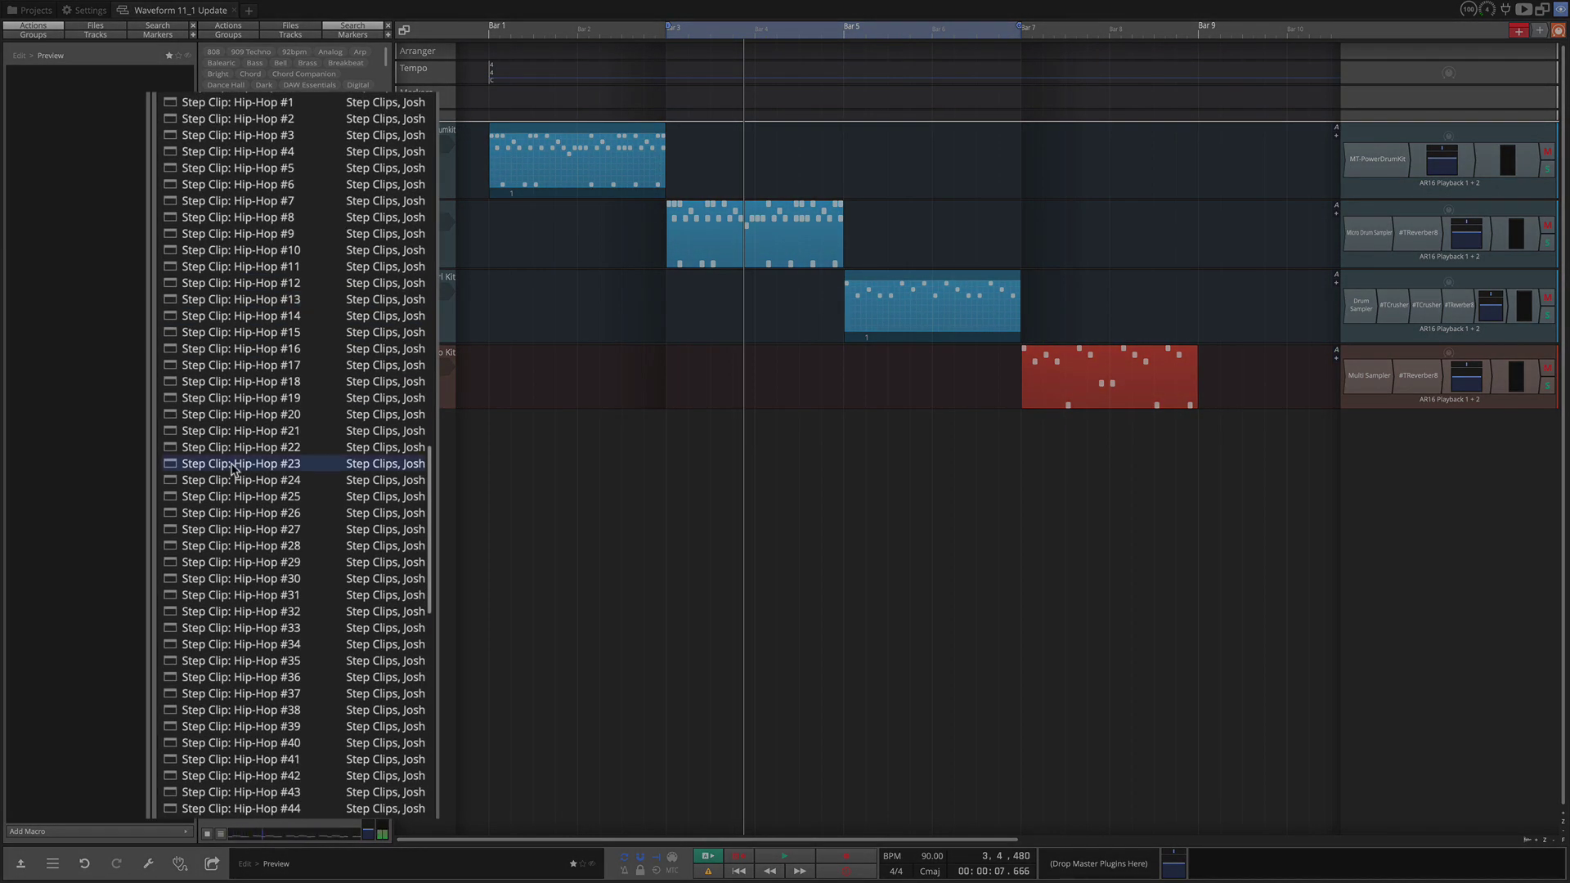
click(234, 581)
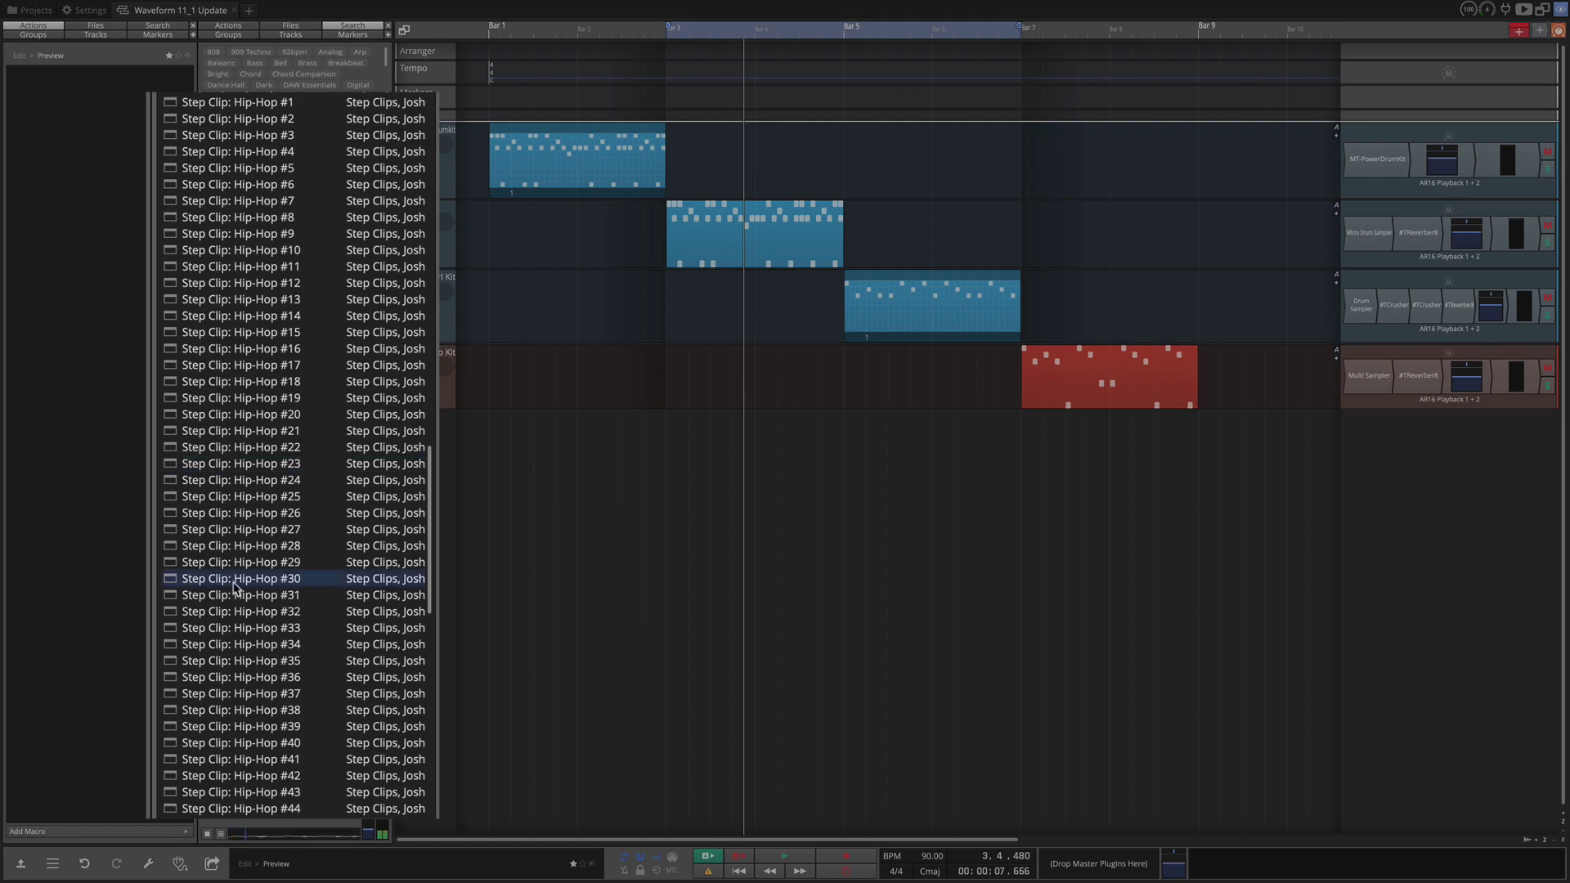
click(237, 711)
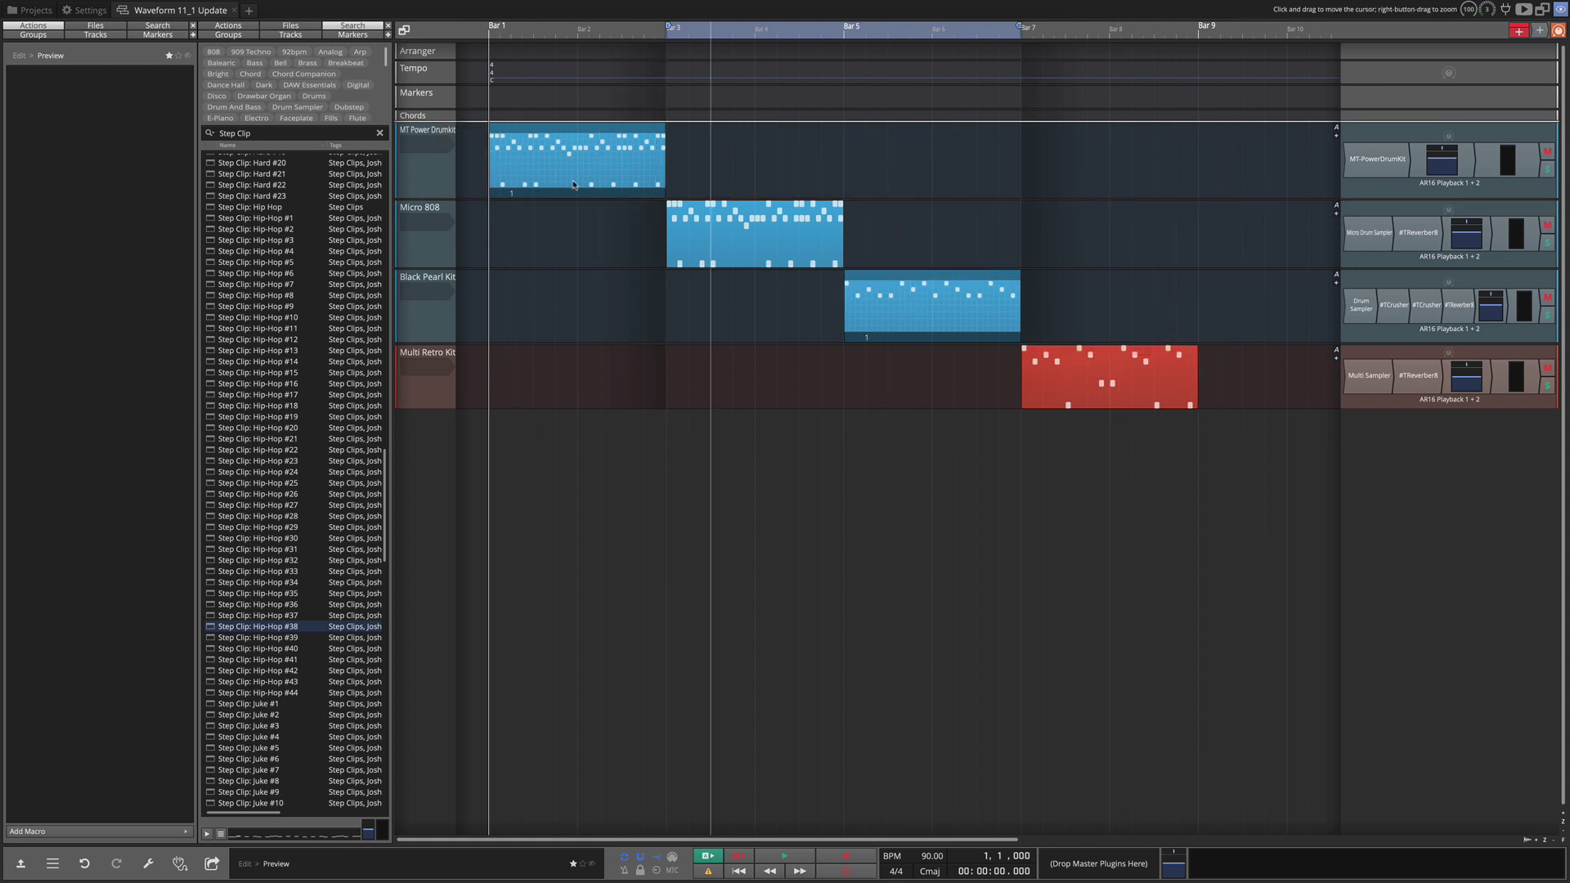
Step: Check the names of the four drum clips, Hip-Hop #31 through #34
click(550, 126)
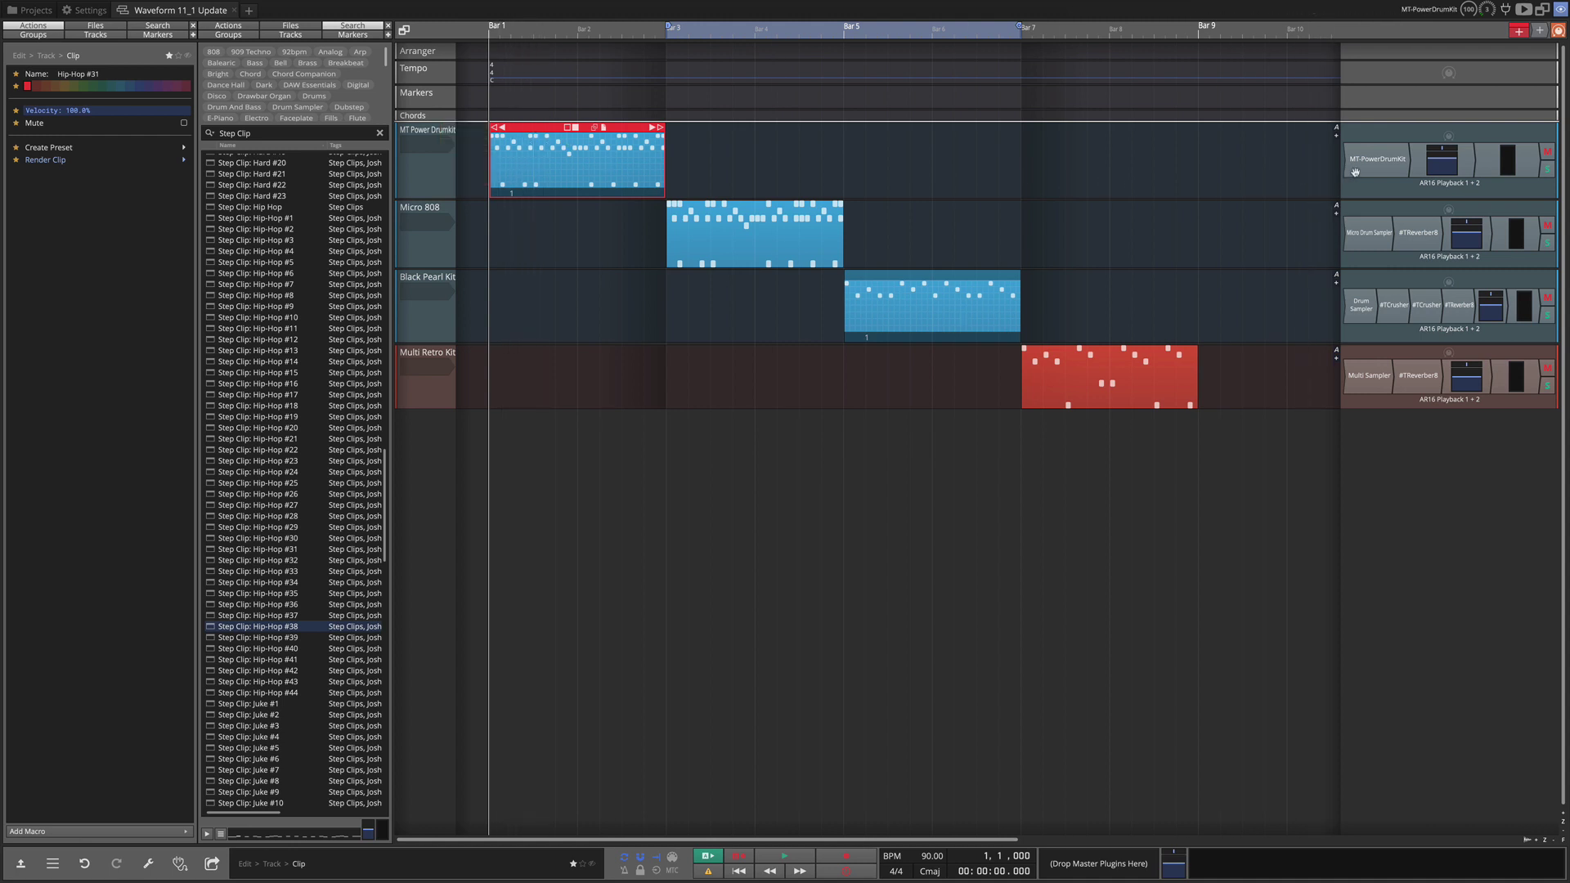
click(735, 205)
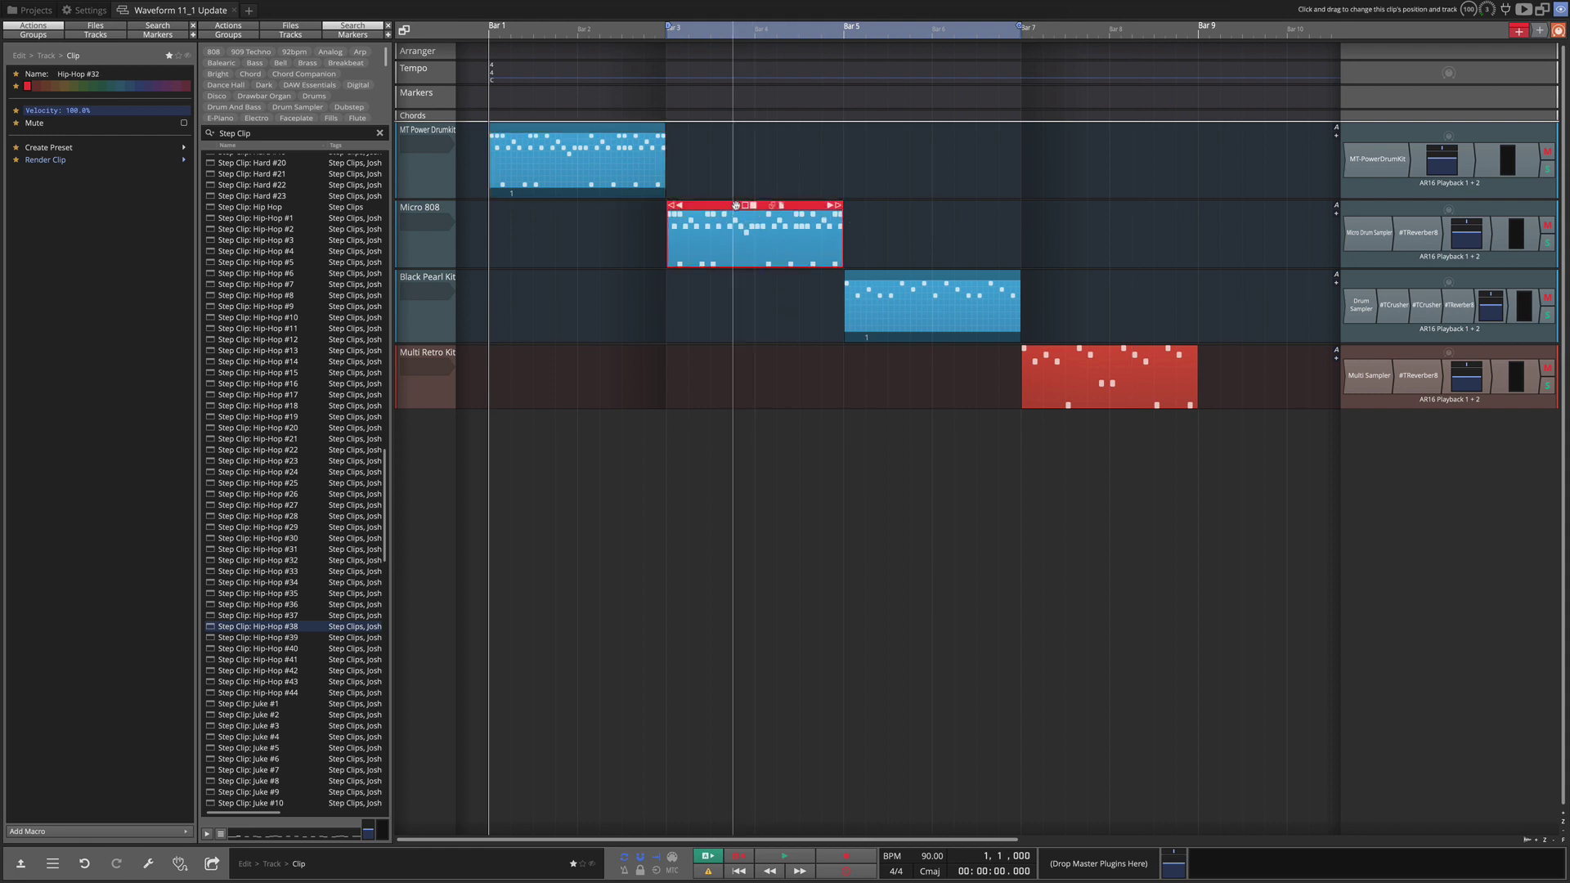
click(884, 276)
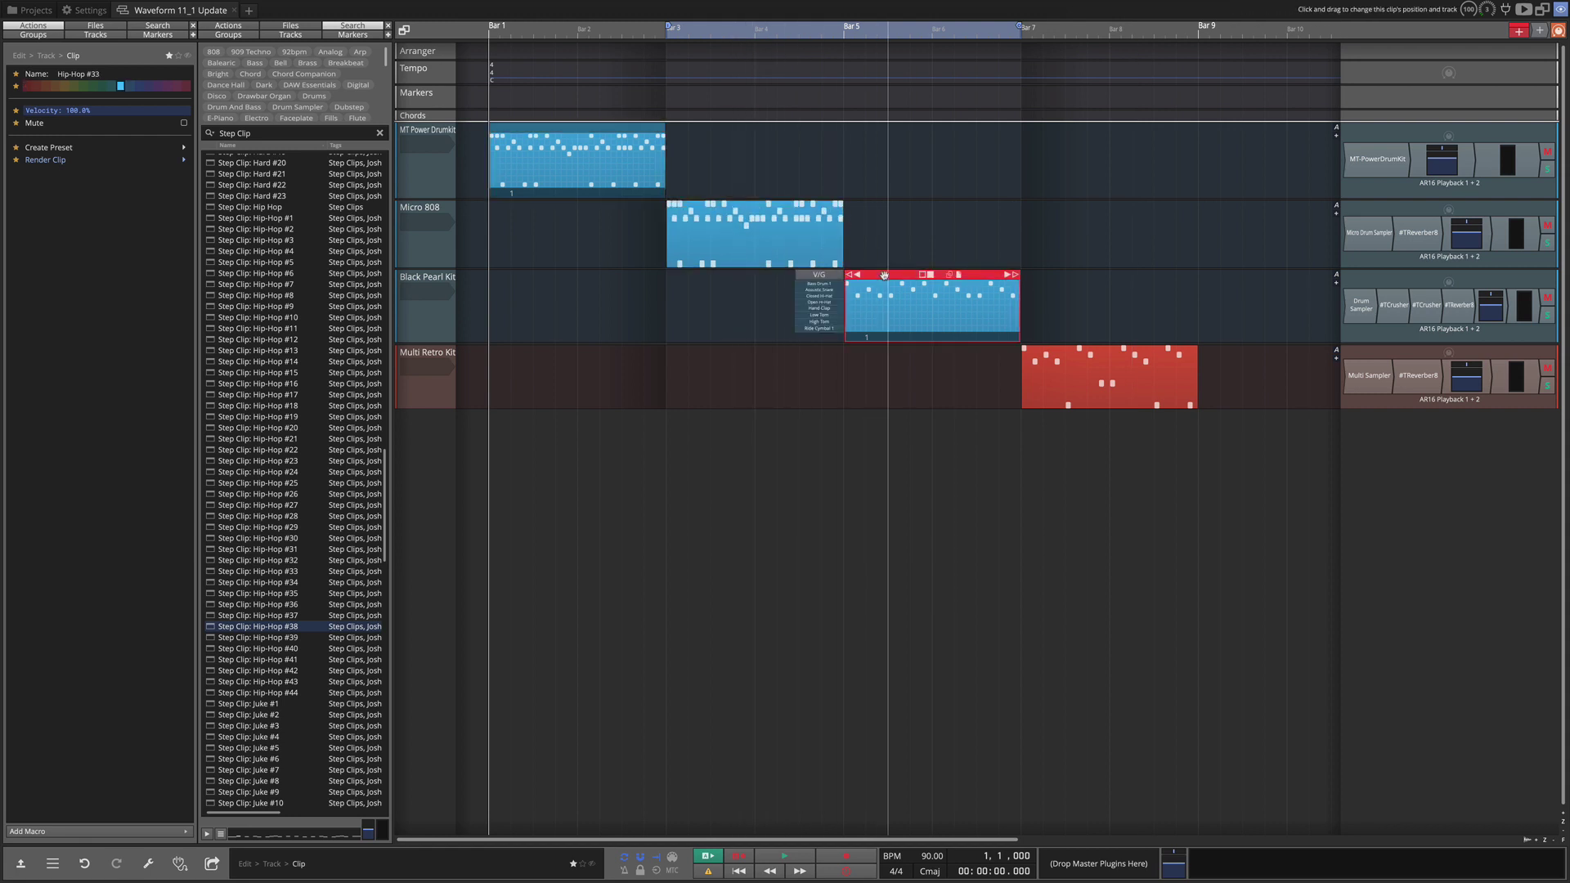
click(1055, 350)
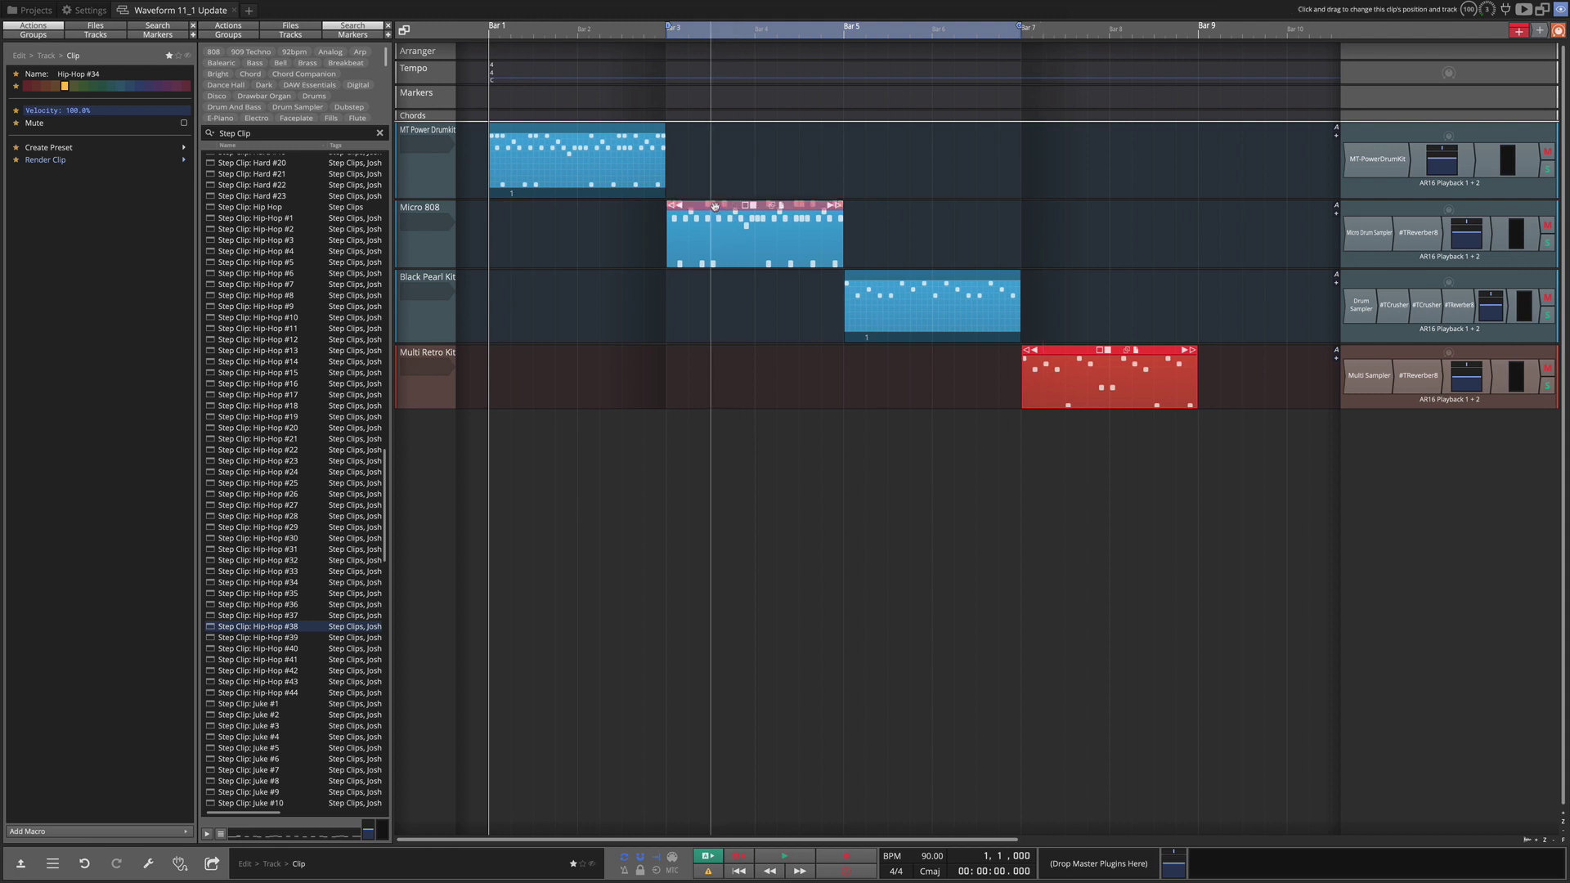
Step: Move the Micro 808, Black Pearl Kit and Multi Retro Kit clips onto MT Power Drumkit, then play
drag(714, 206, 712, 167)
drag(873, 276, 880, 128)
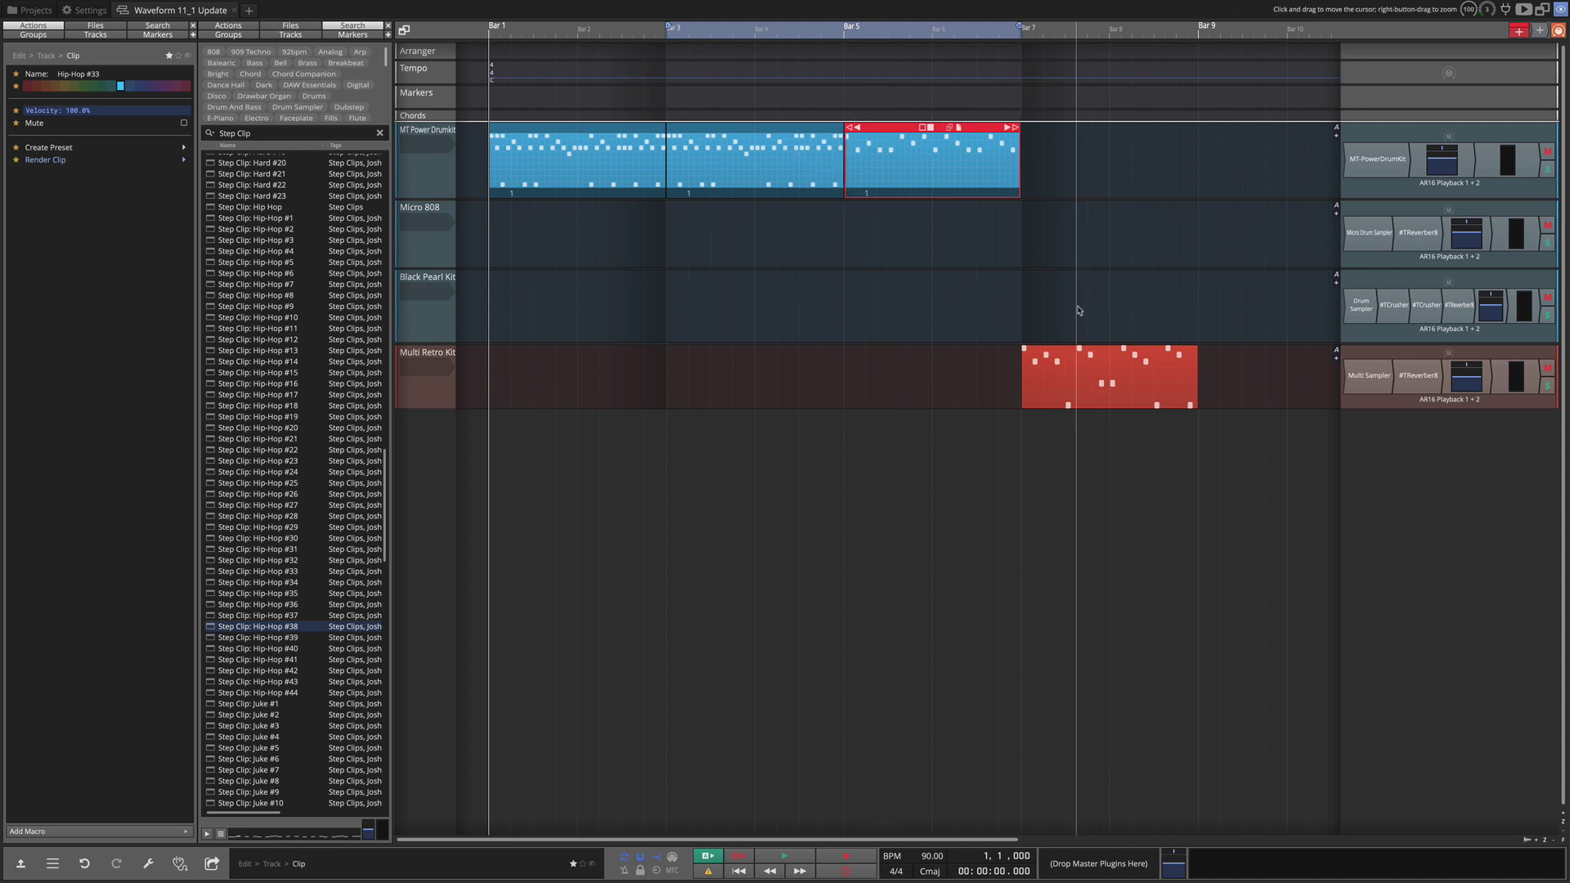
click(1084, 349)
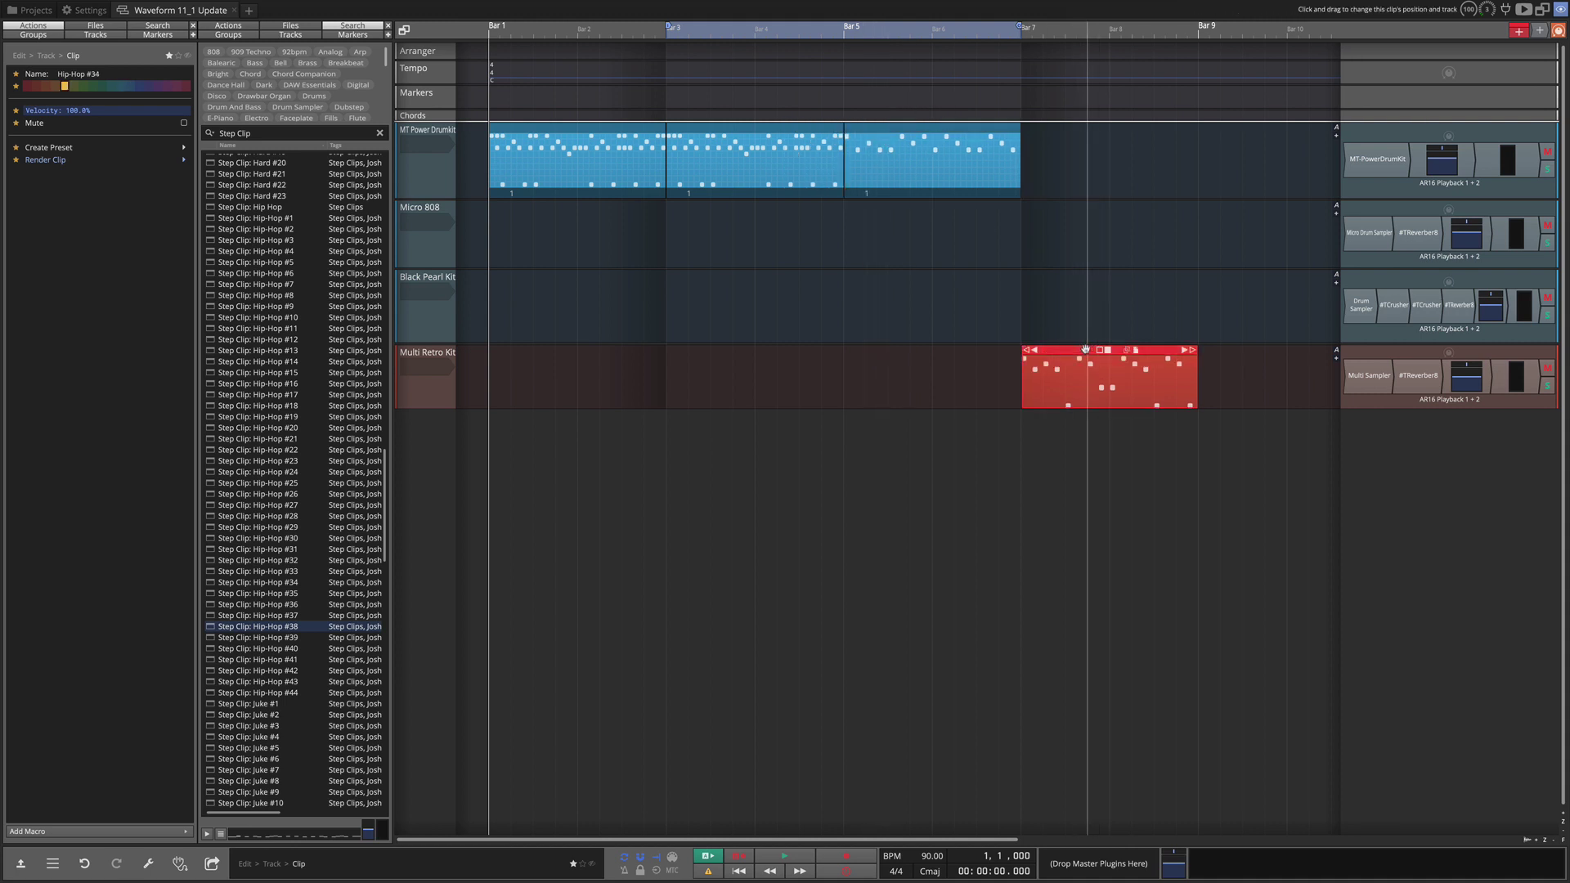
key(alt+Up)
key(alt+Up)
key(alt+Up)
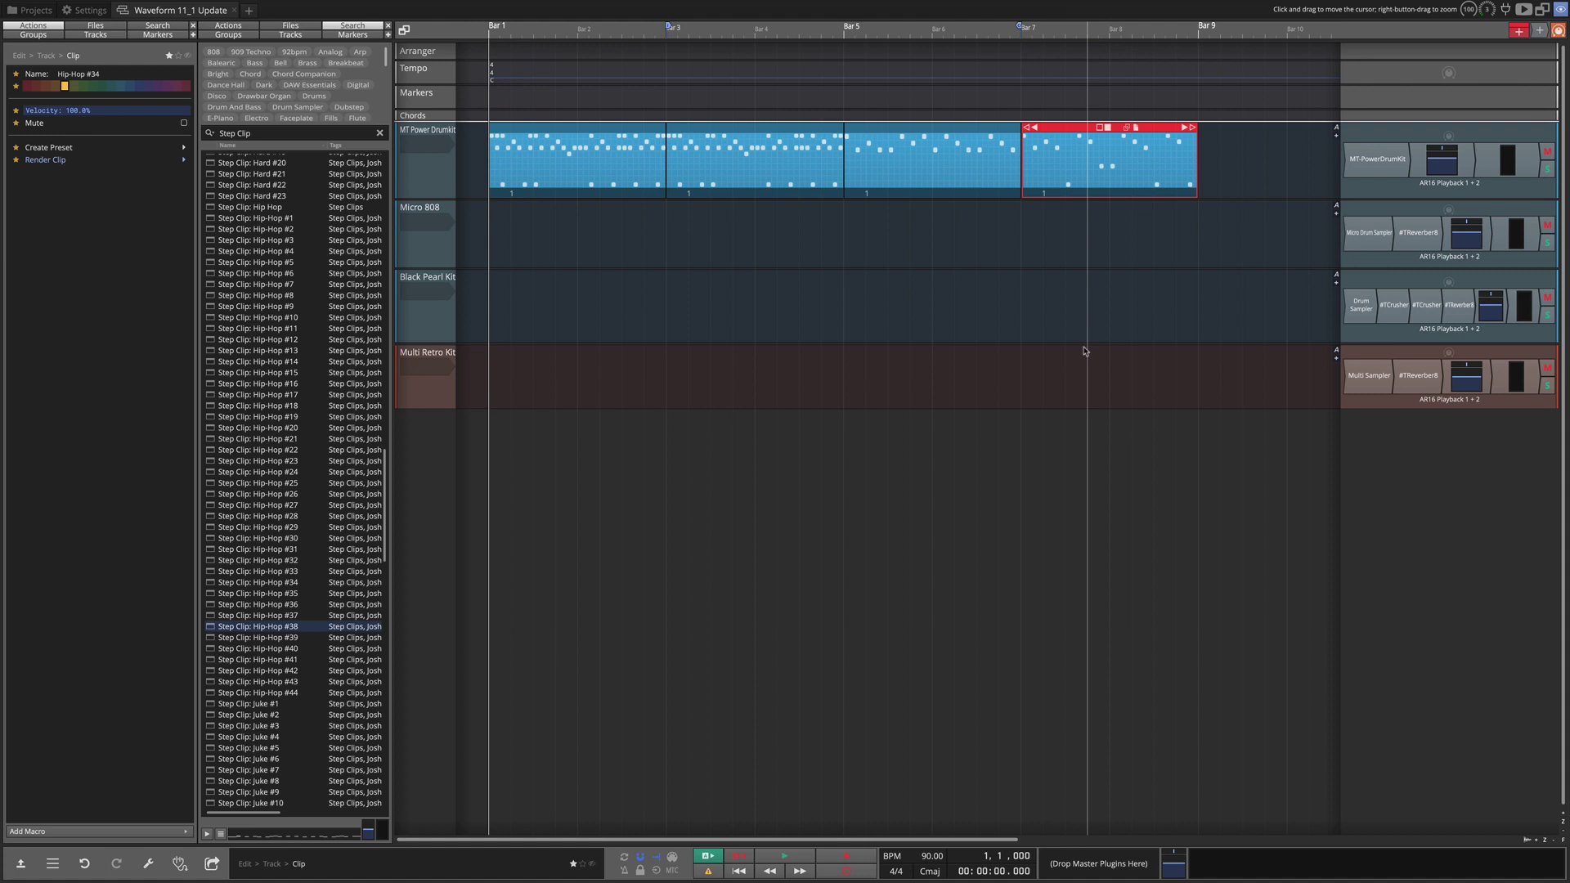
key(space)
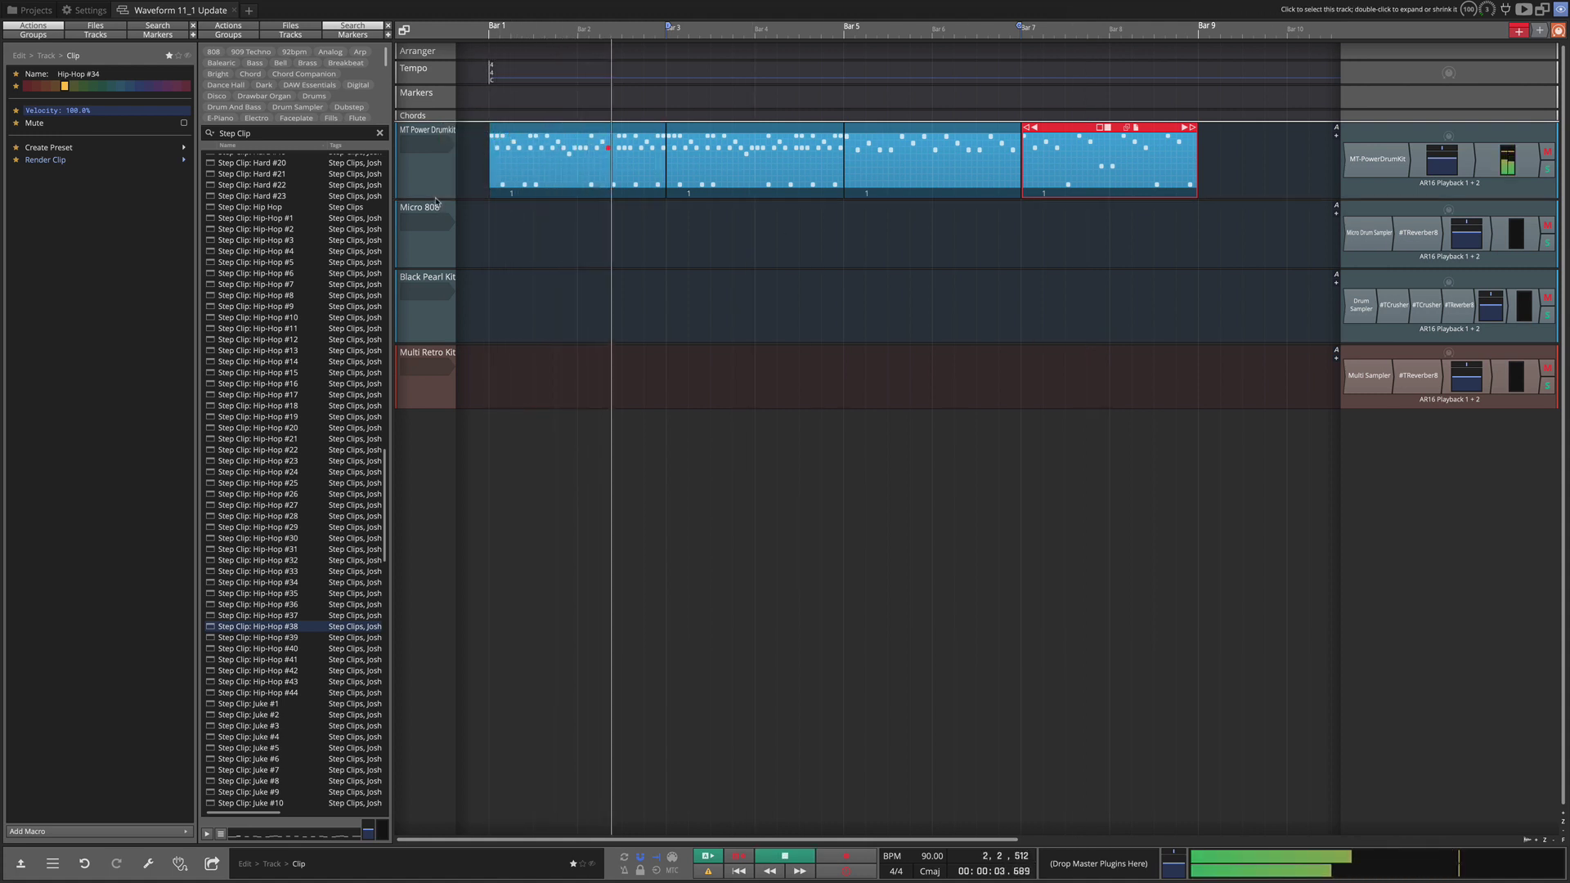
Step: Enlarge the MT Power Drumkit track, play the clips, then undo to restore #TCrusher on Micro 808
drag(436, 200, 441, 248)
scroll(561, 36, up, 5)
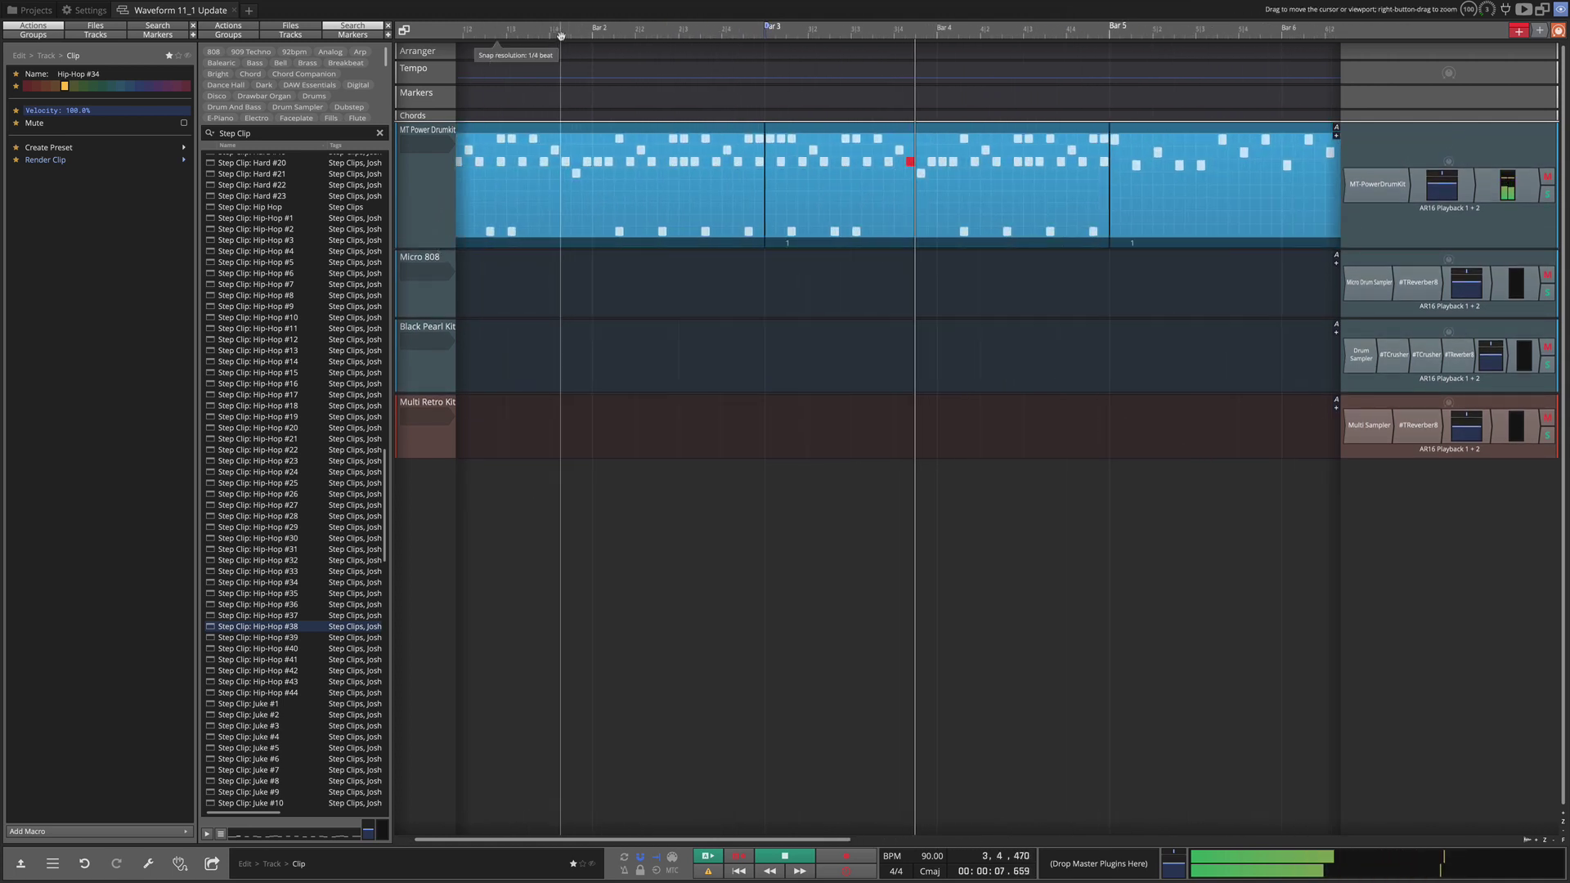
scroll(570, 39, up, 1)
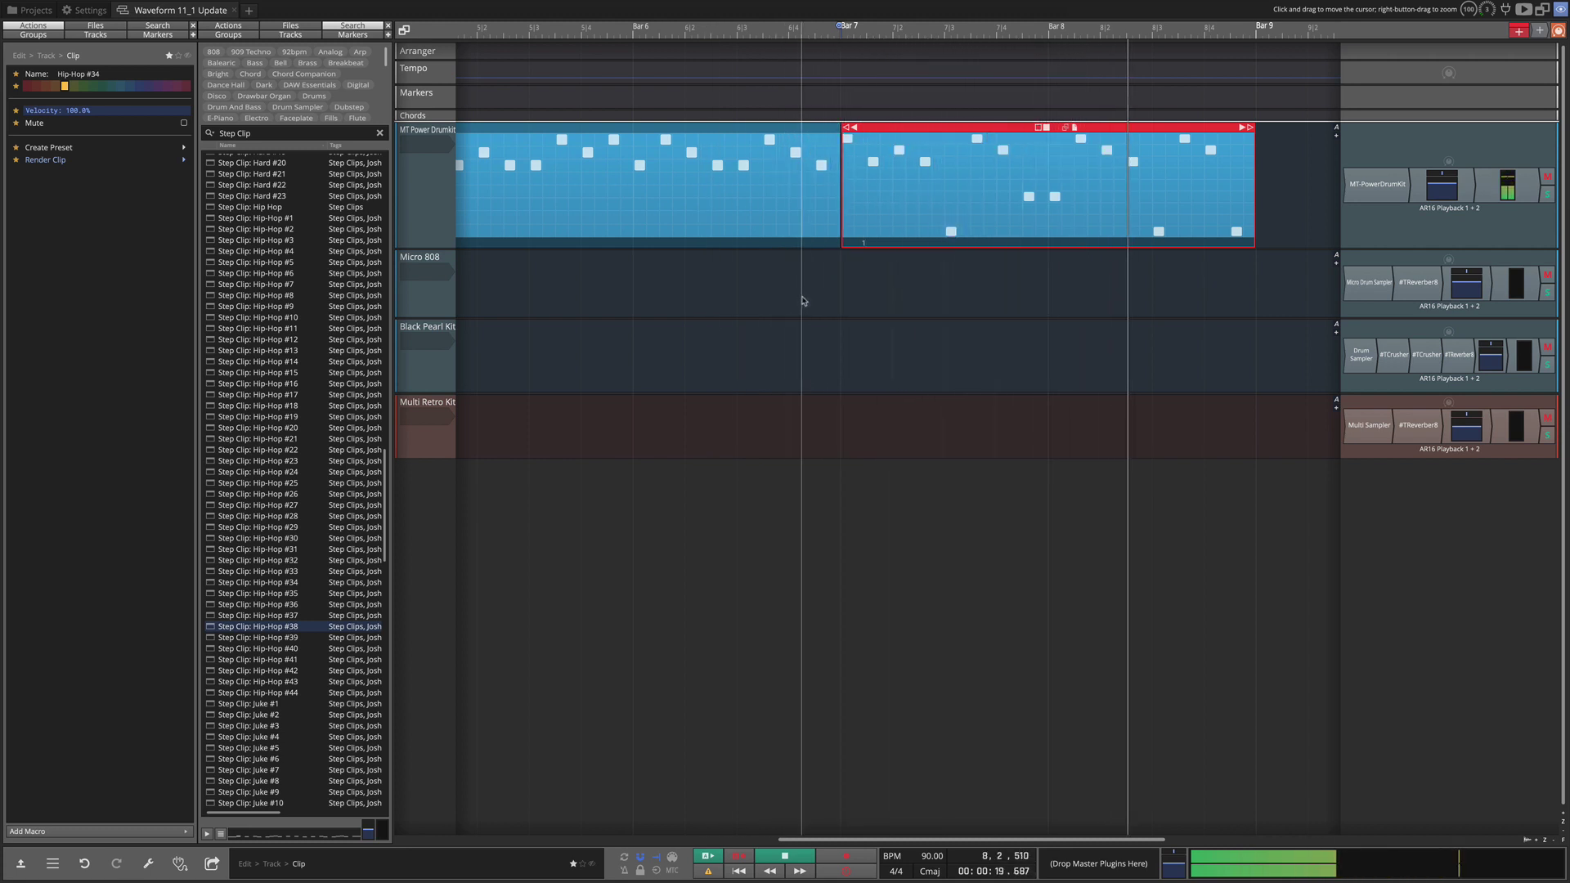
key(space)
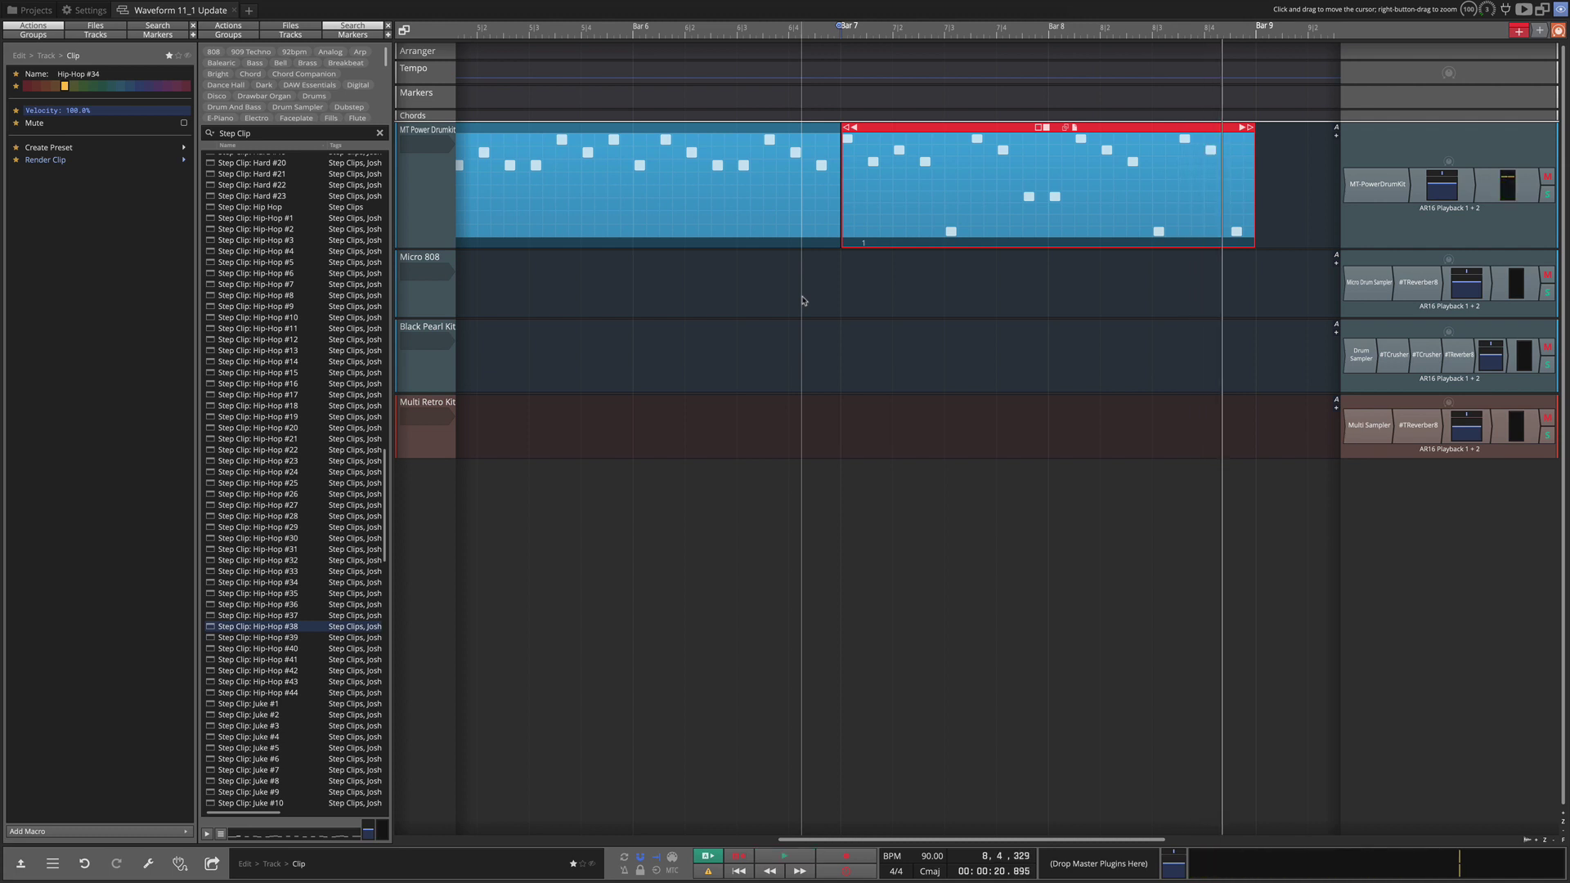
scroll(710, 33, down, 3)
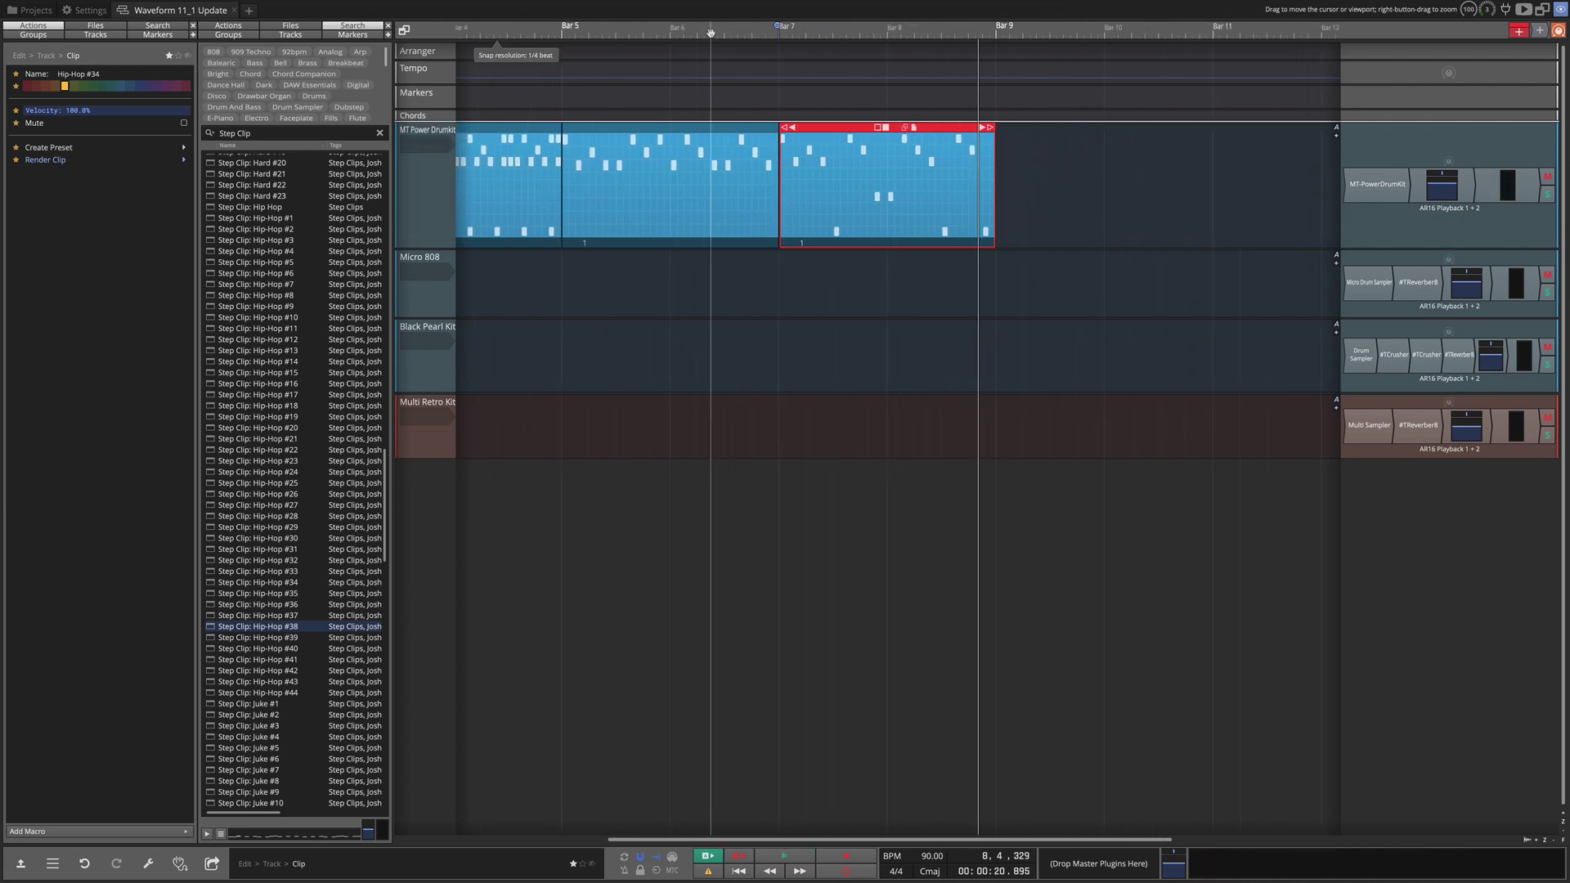
scroll(775, 295, down, 3)
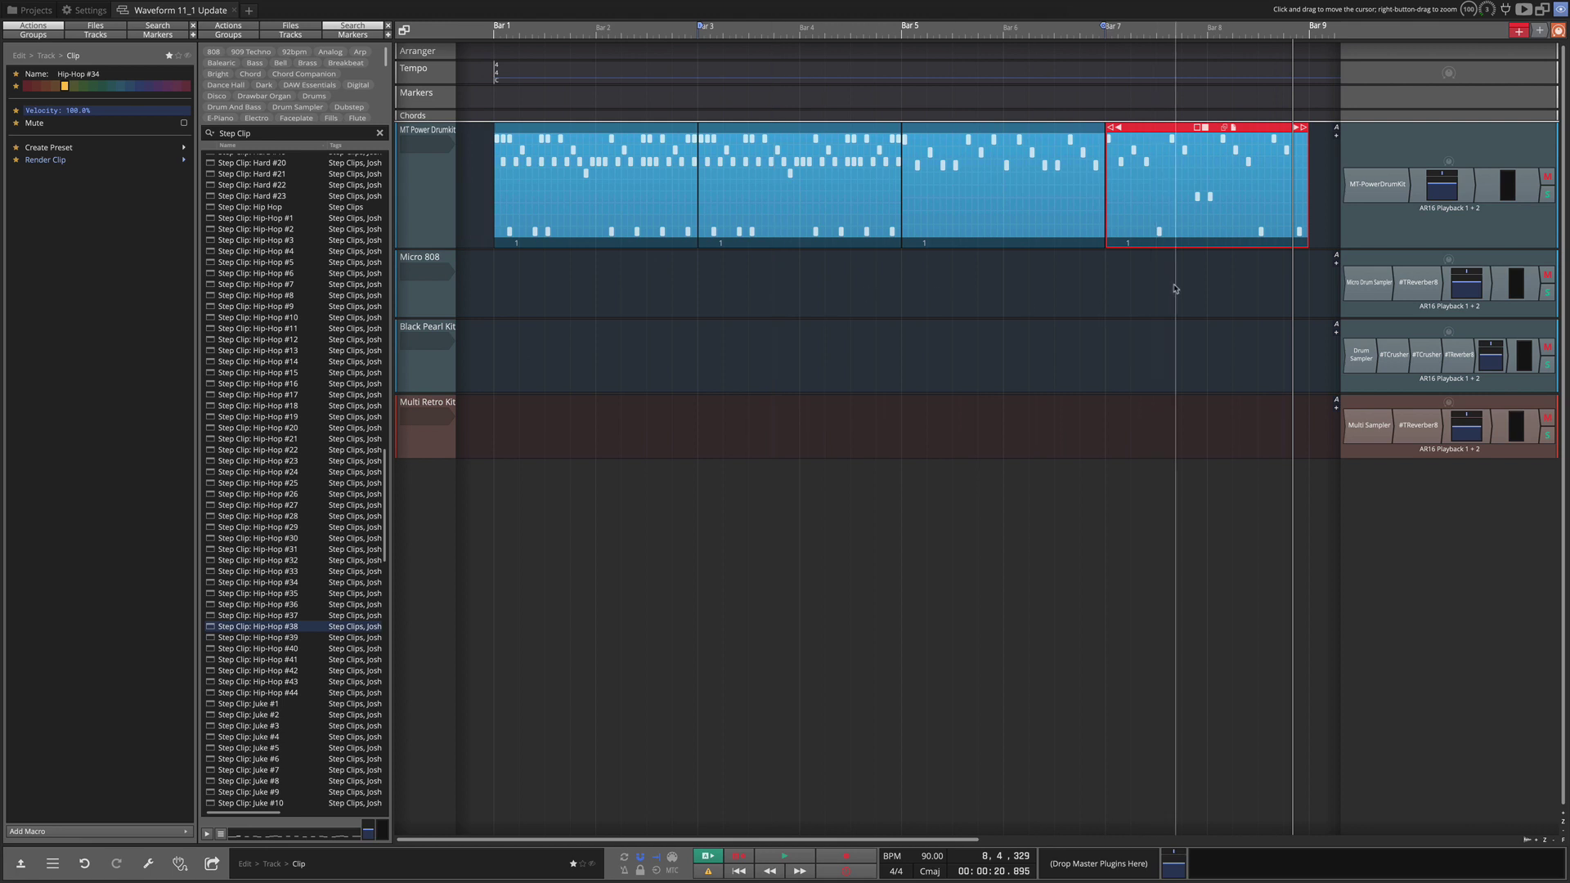
key(ctrl+z)
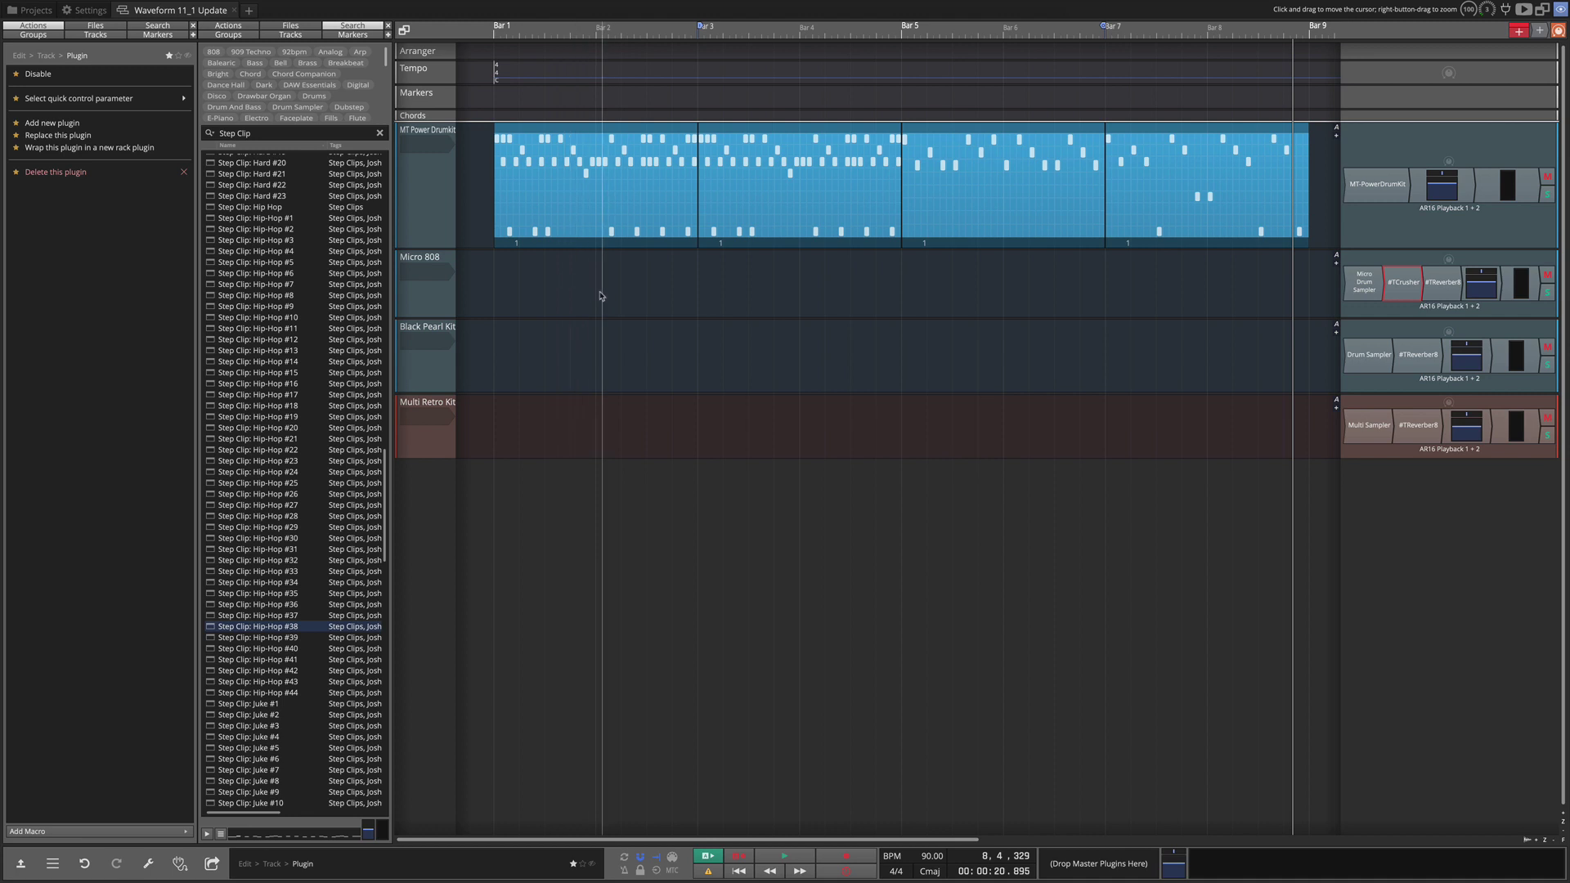
Step: Inspect the Micro Drum Sampler's pads on the Micro 808 track
key(minus)
key(plus)
click(550, 163)
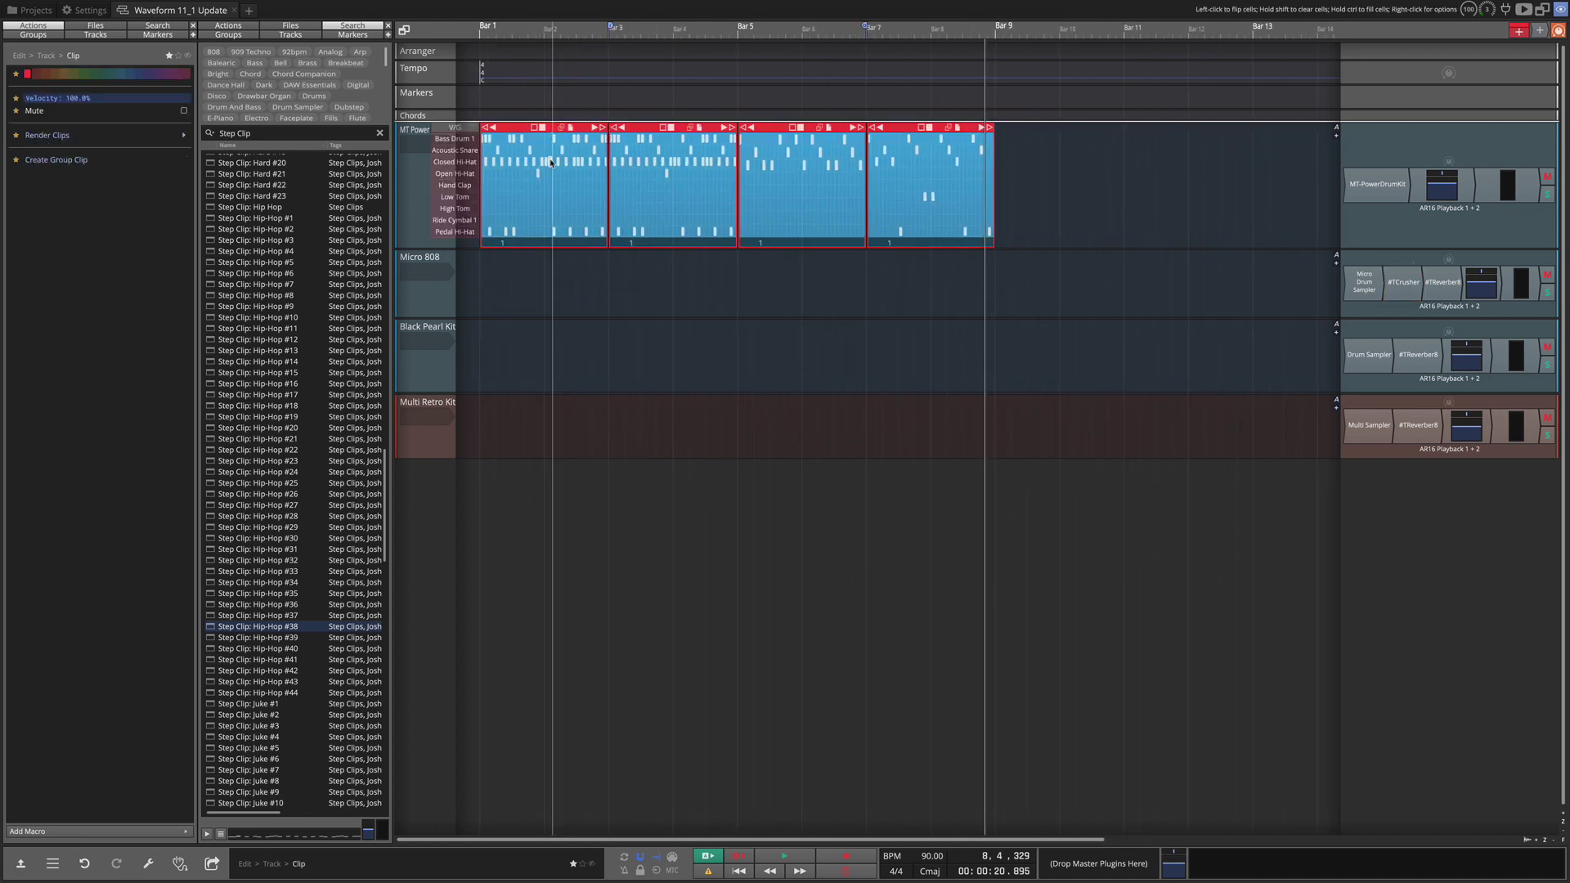
double_click(1362, 286)
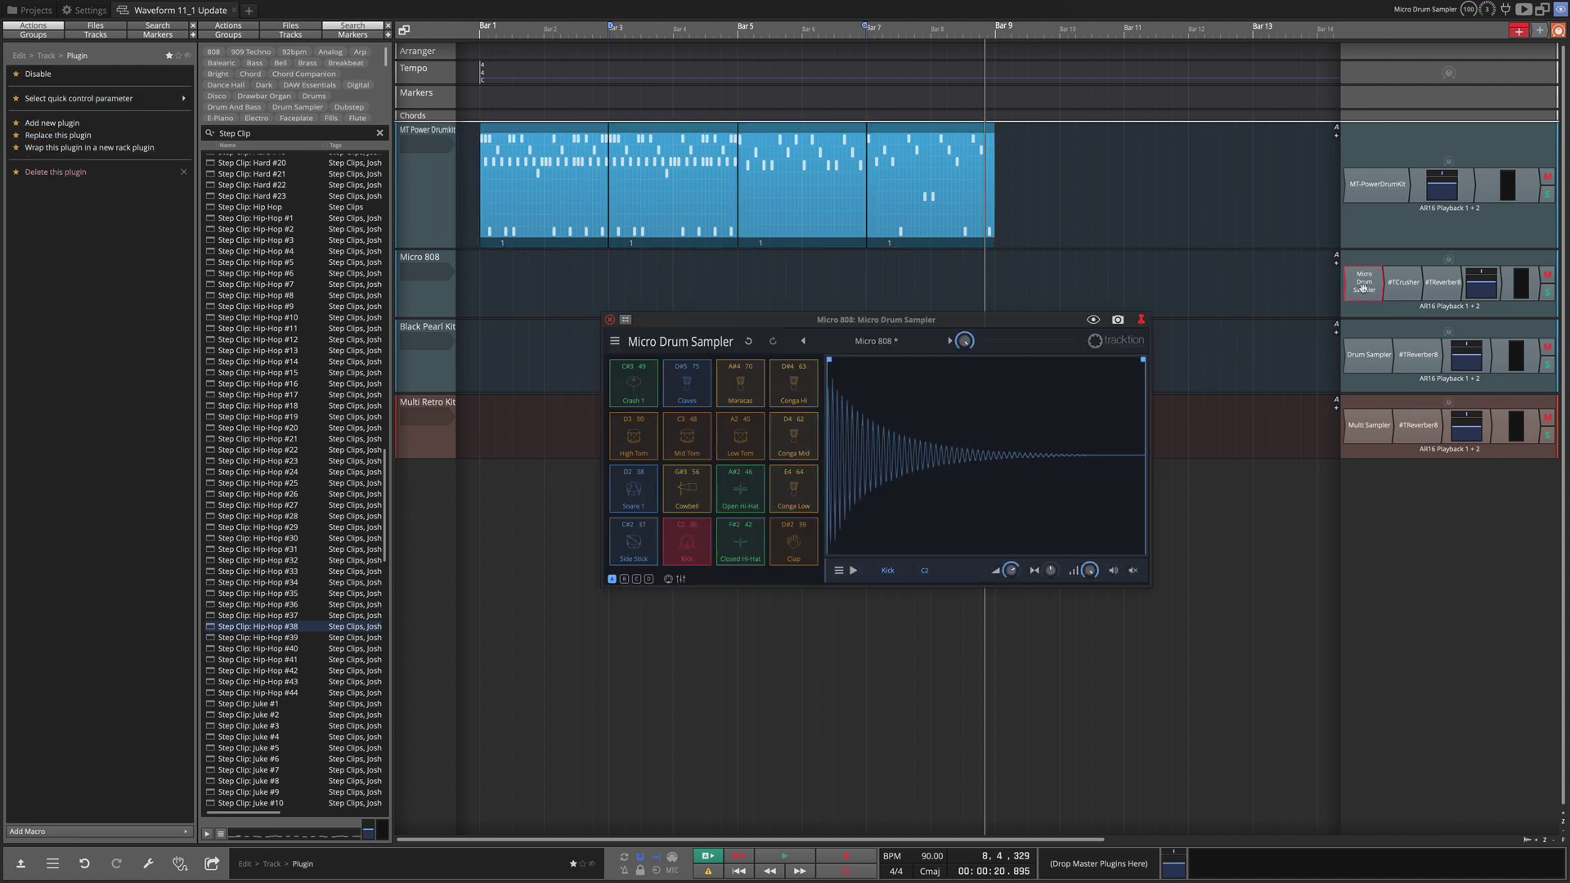
click(611, 320)
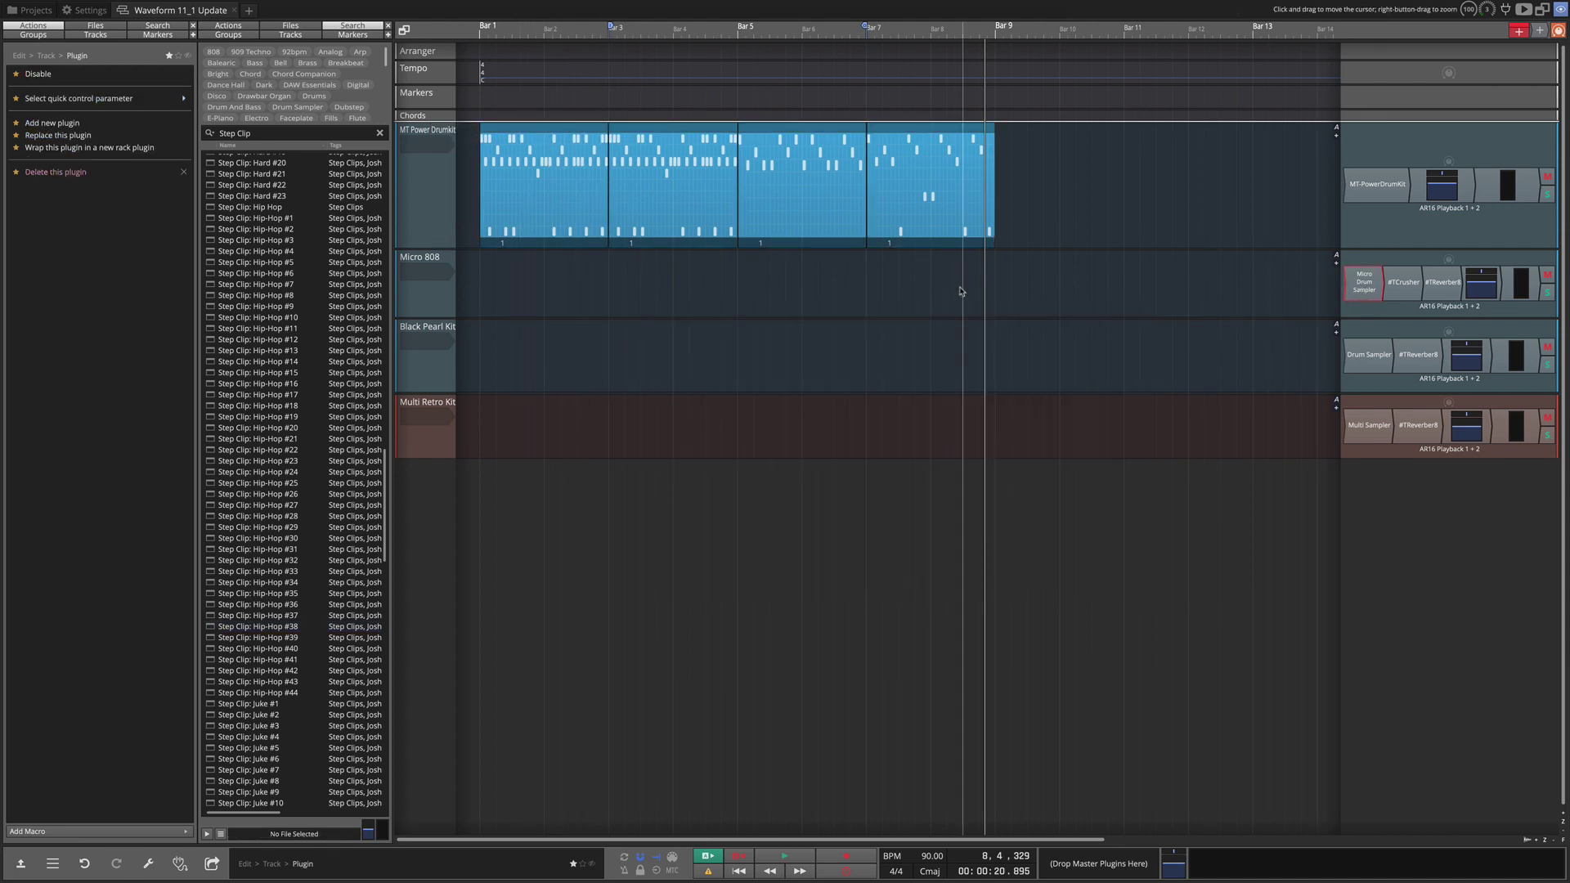
Step: Move all four step clips down to Micro 808 and play them from the start
drag(938, 294, 561, 197)
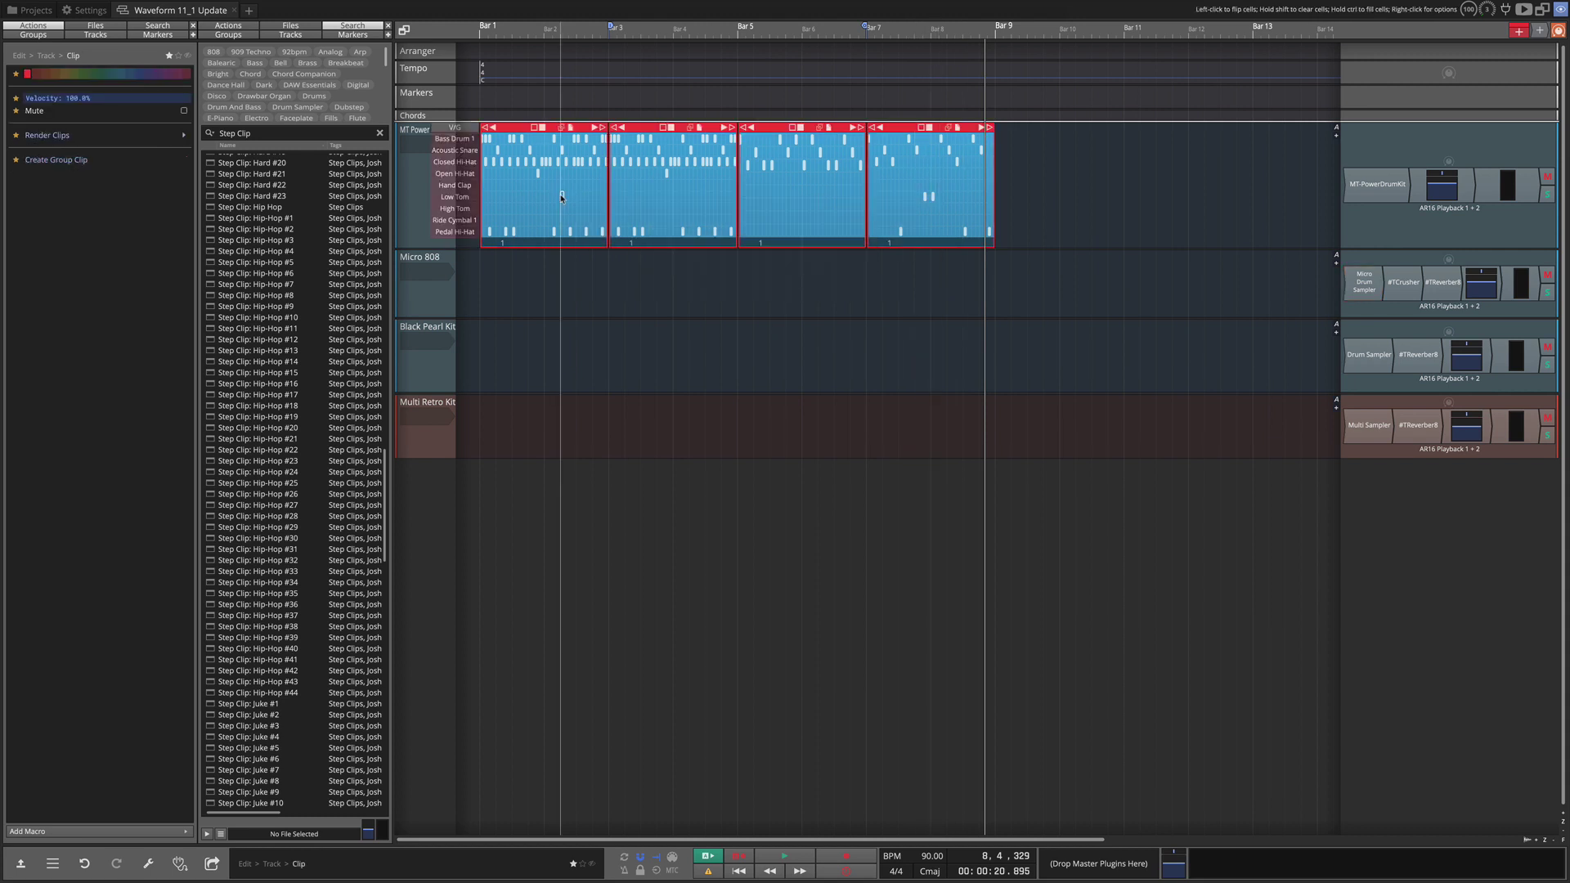
key(ctrl+Down)
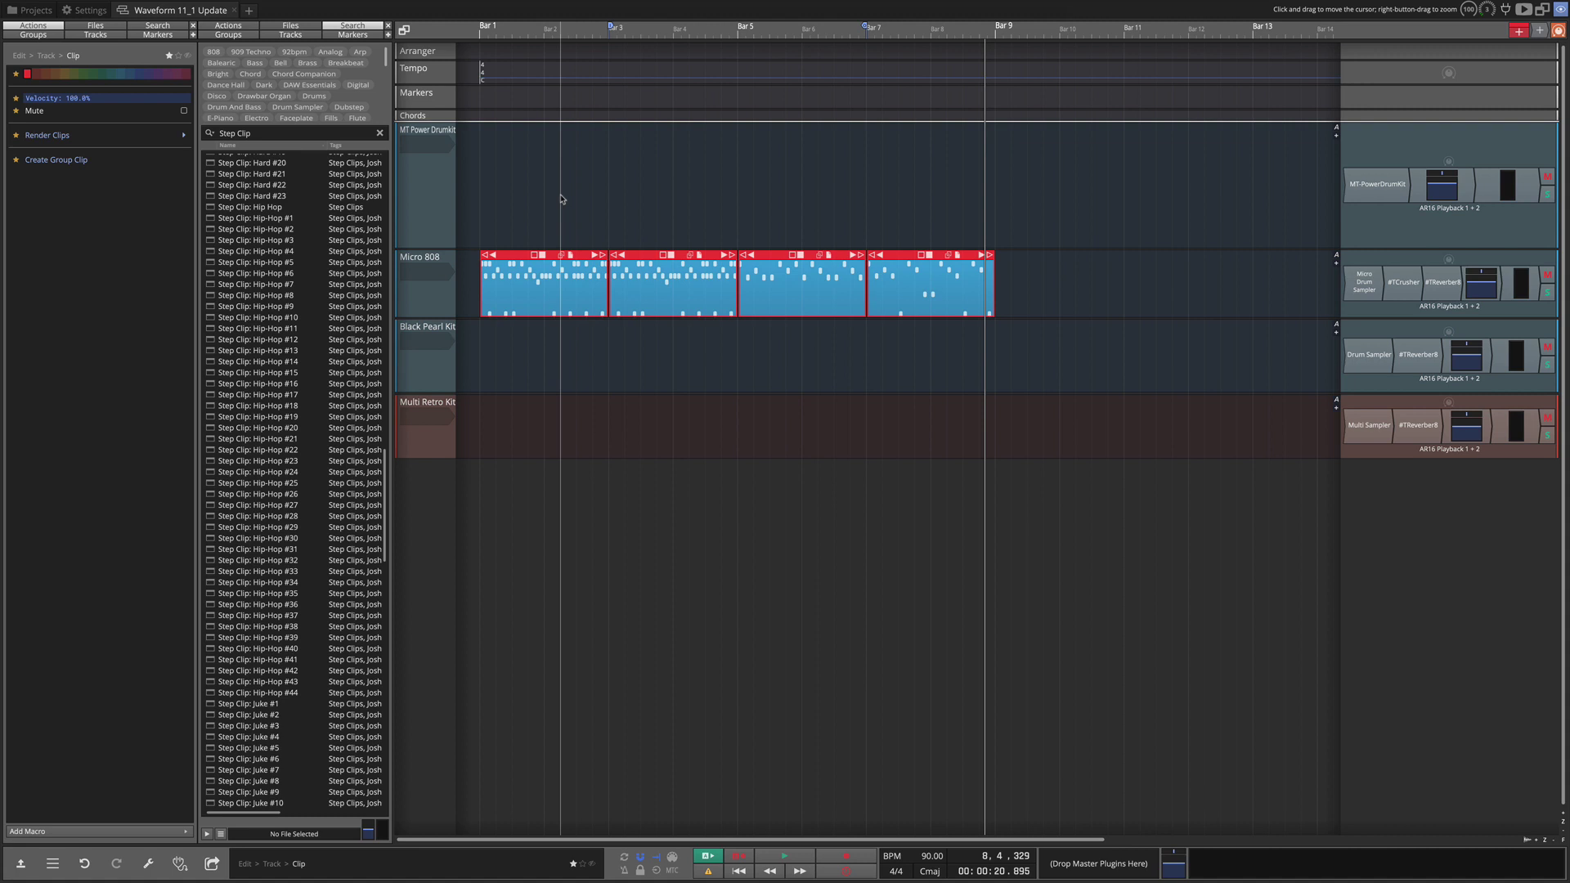
key(Home)
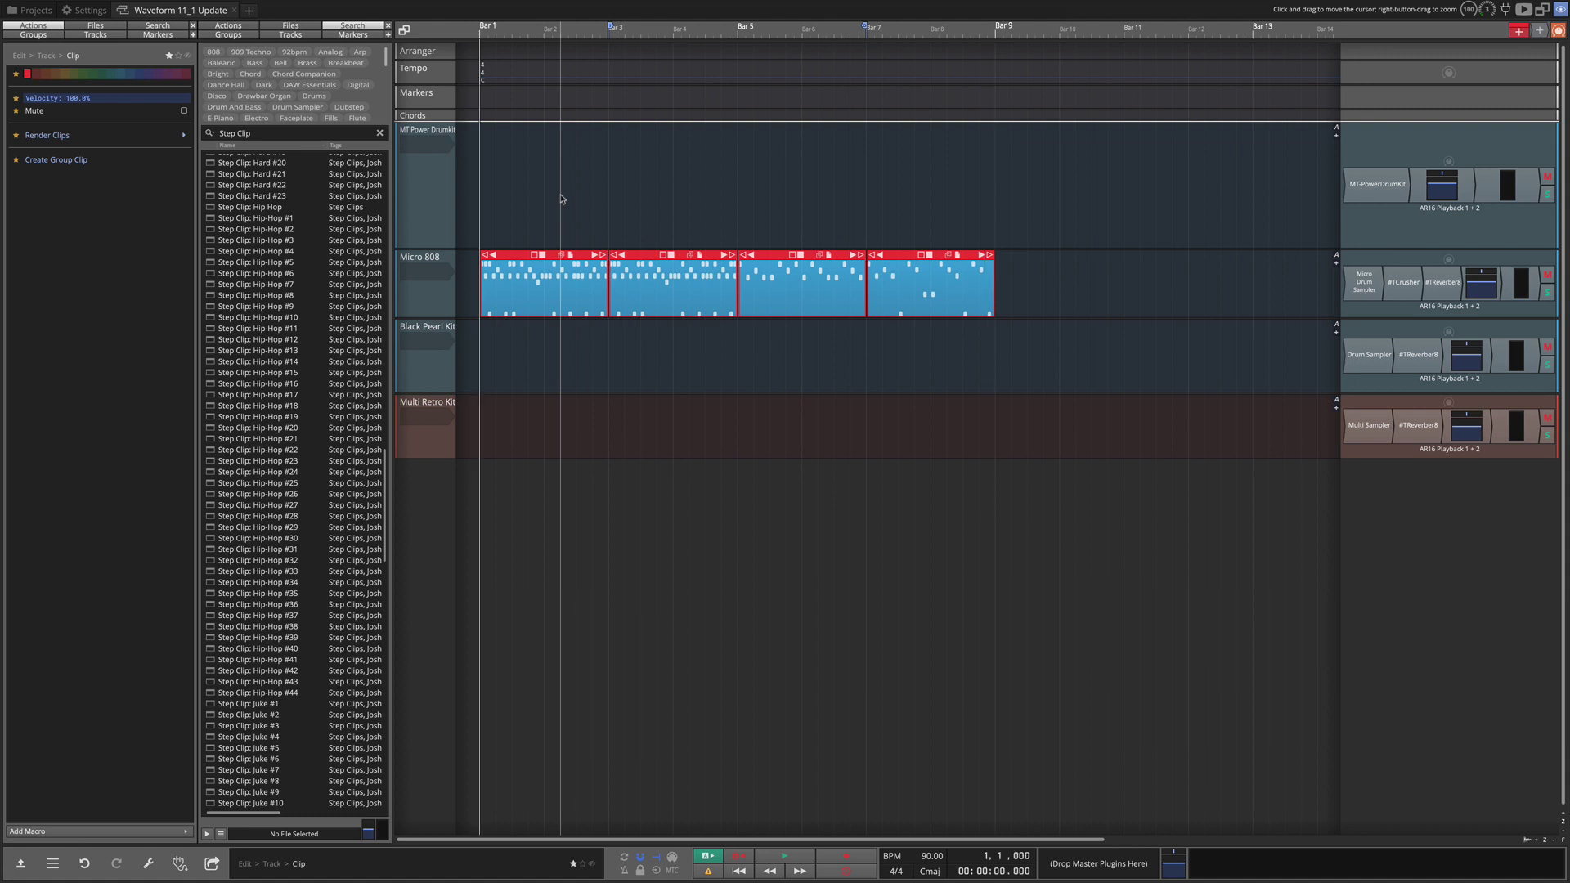
key(space)
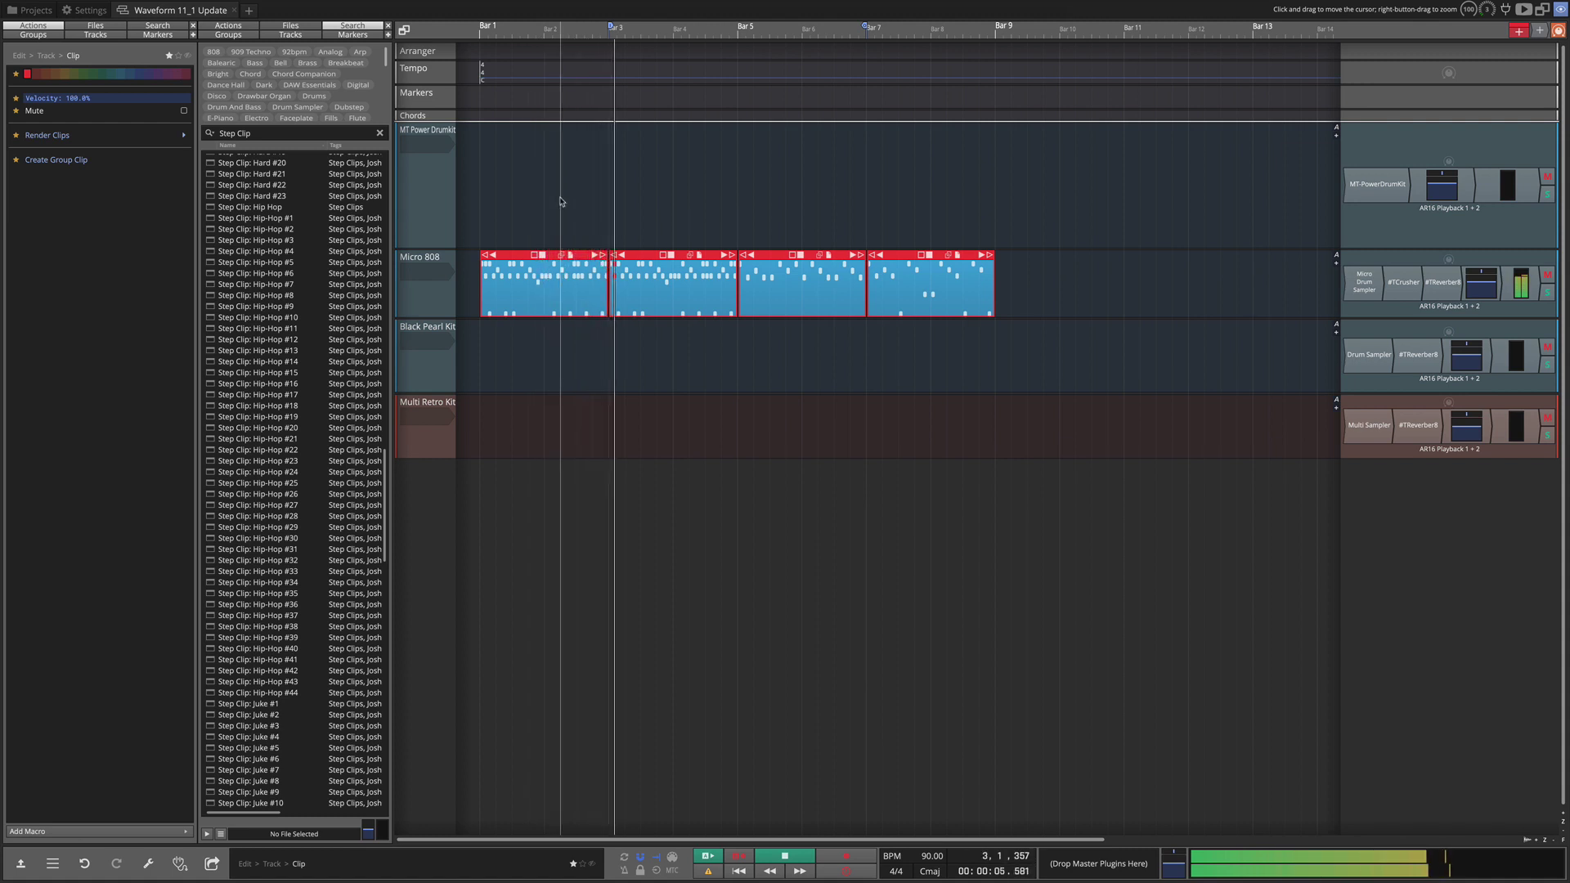
key(space)
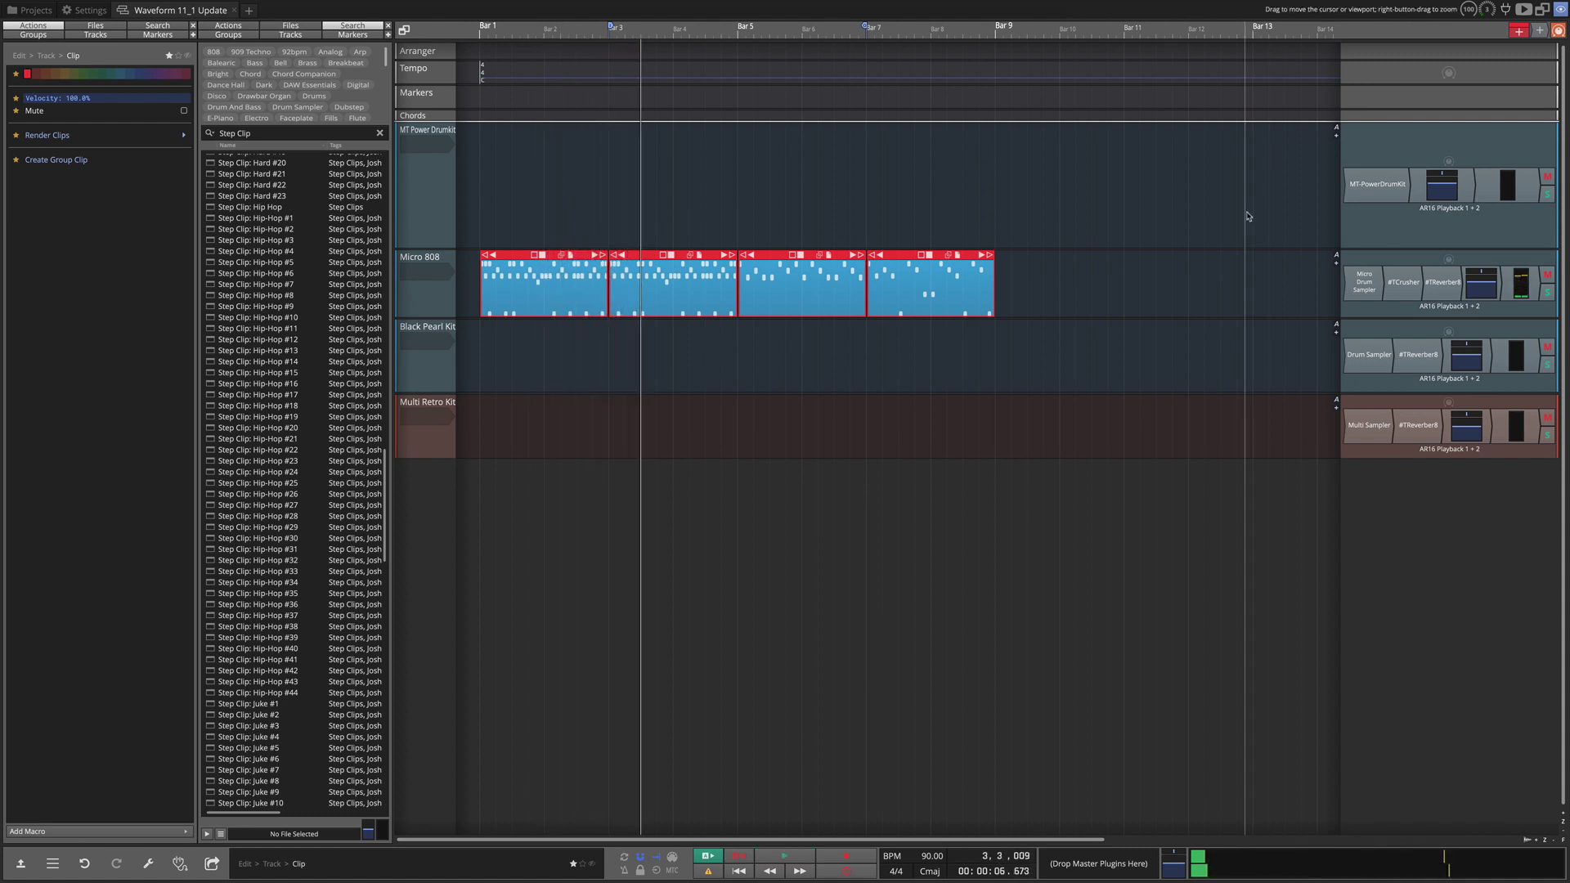
Step: Open #TCrusher, then bypass it during playback to hear the Micro 808 drums dry
double_click(1404, 282)
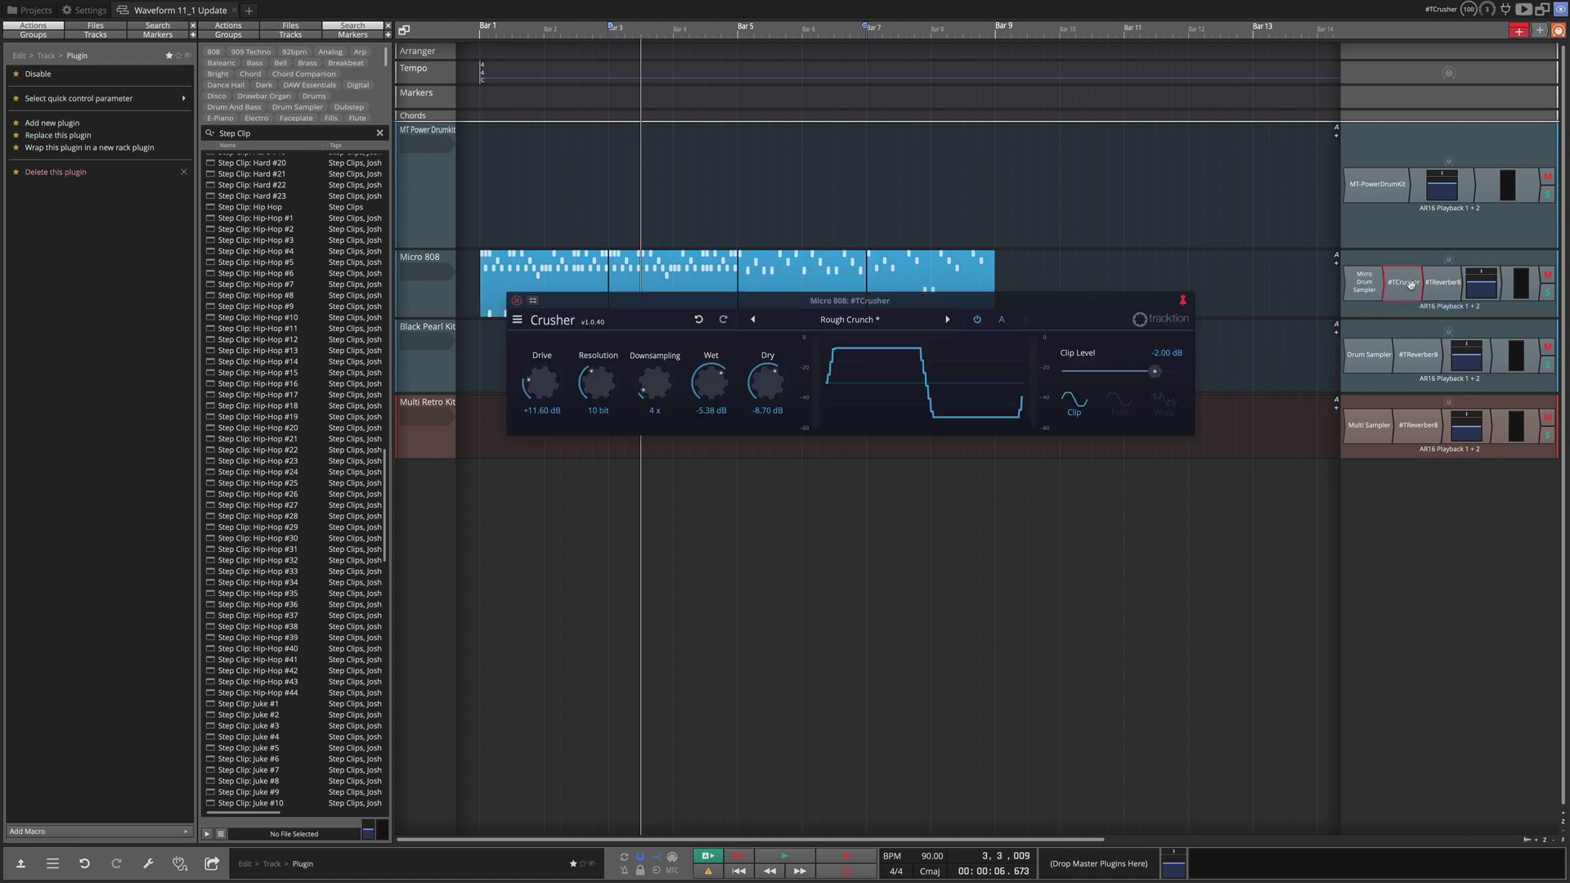
drag(1082, 300, 1073, 197)
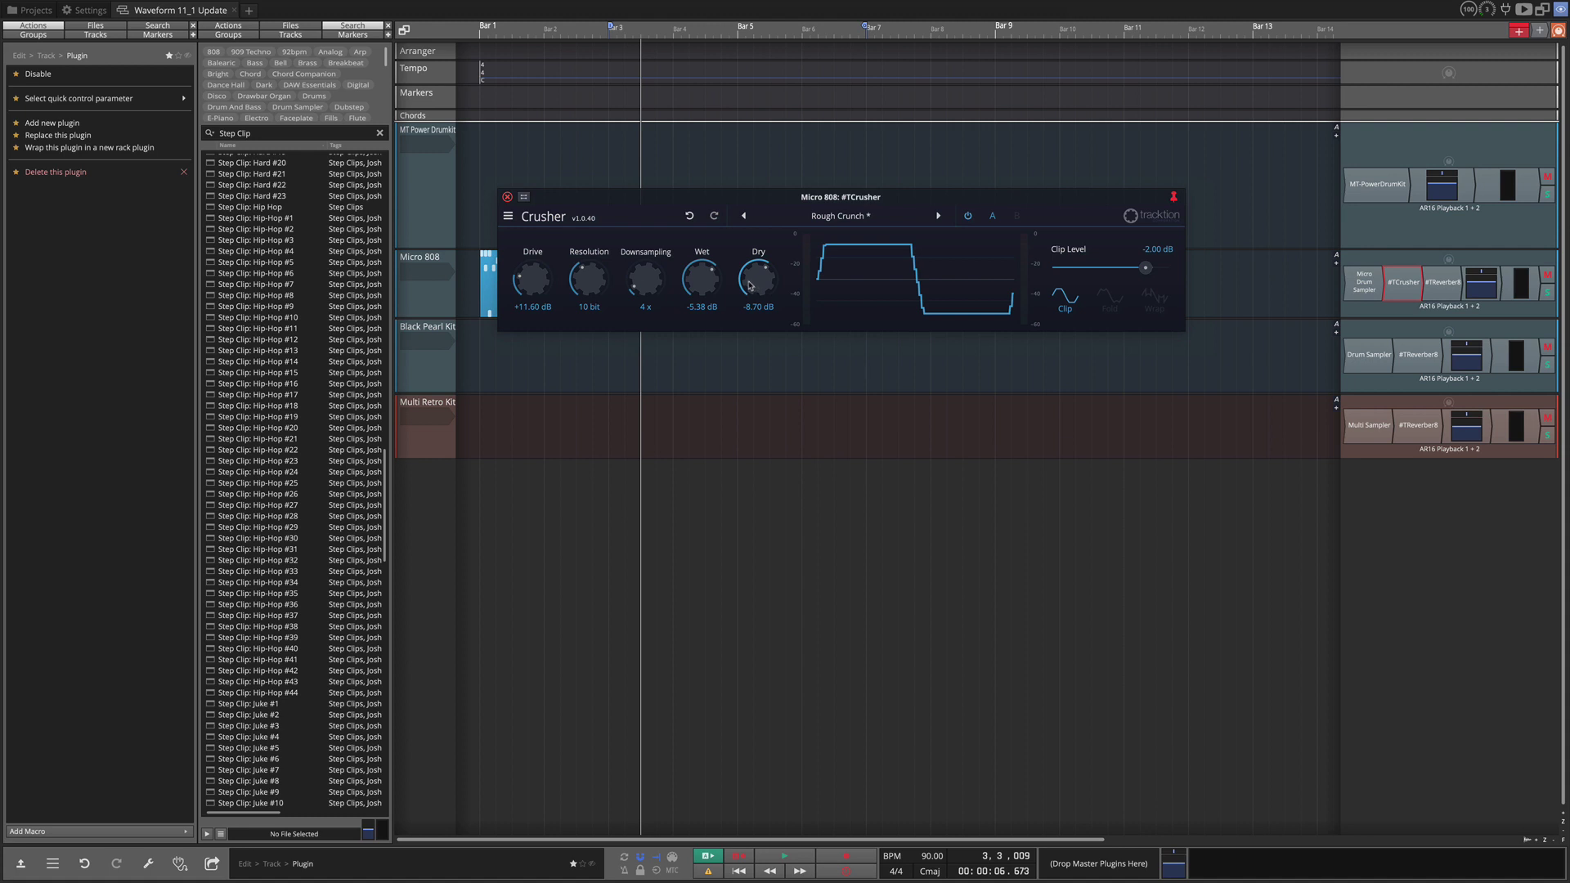
click(507, 197)
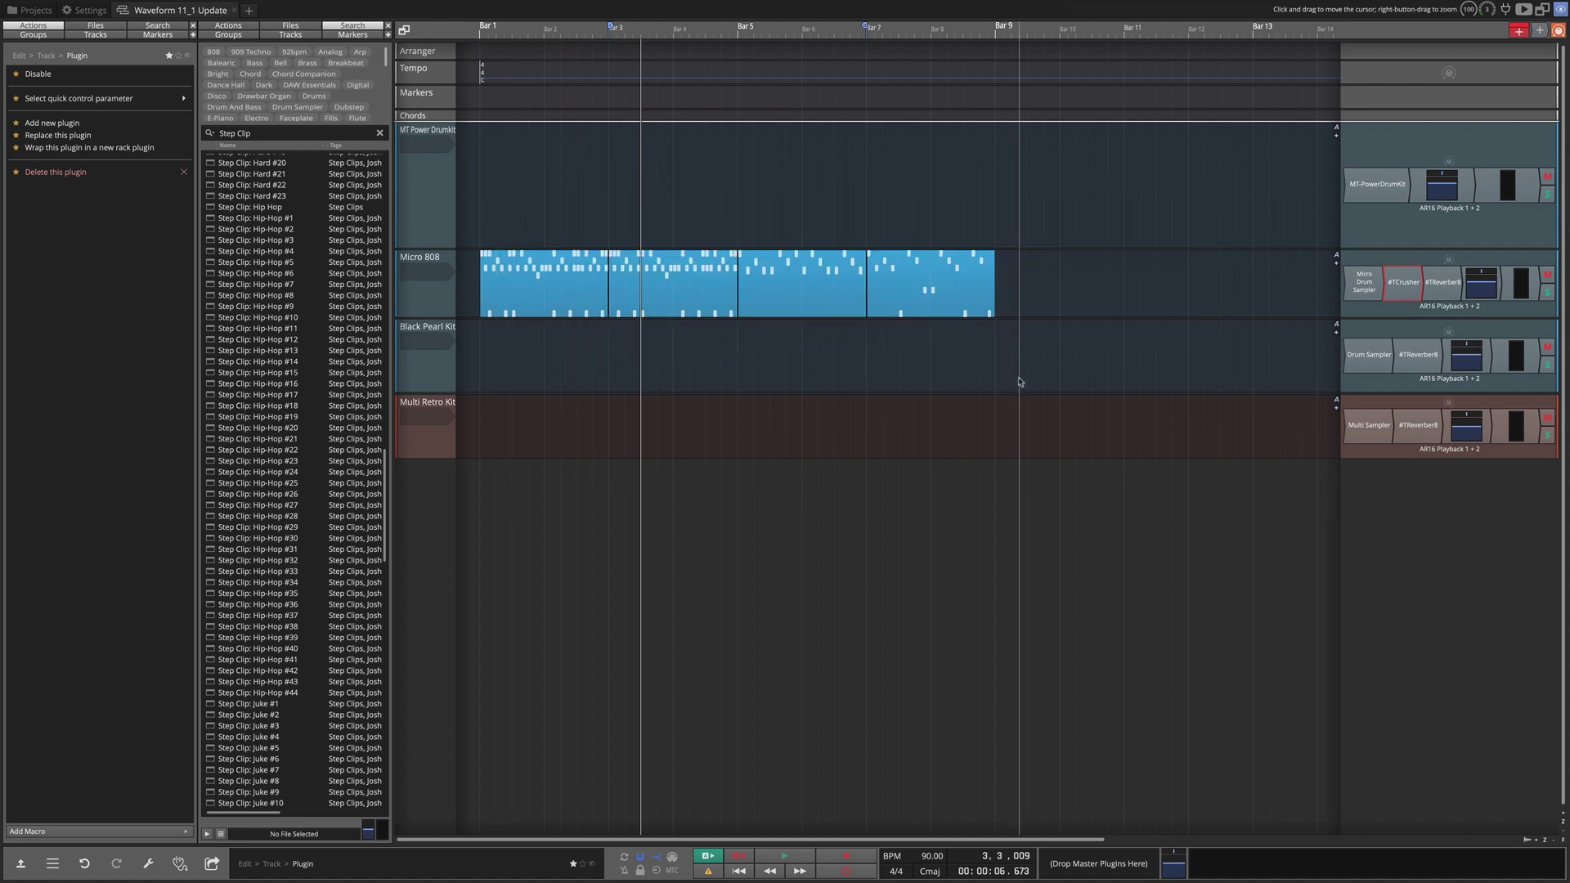
key(space)
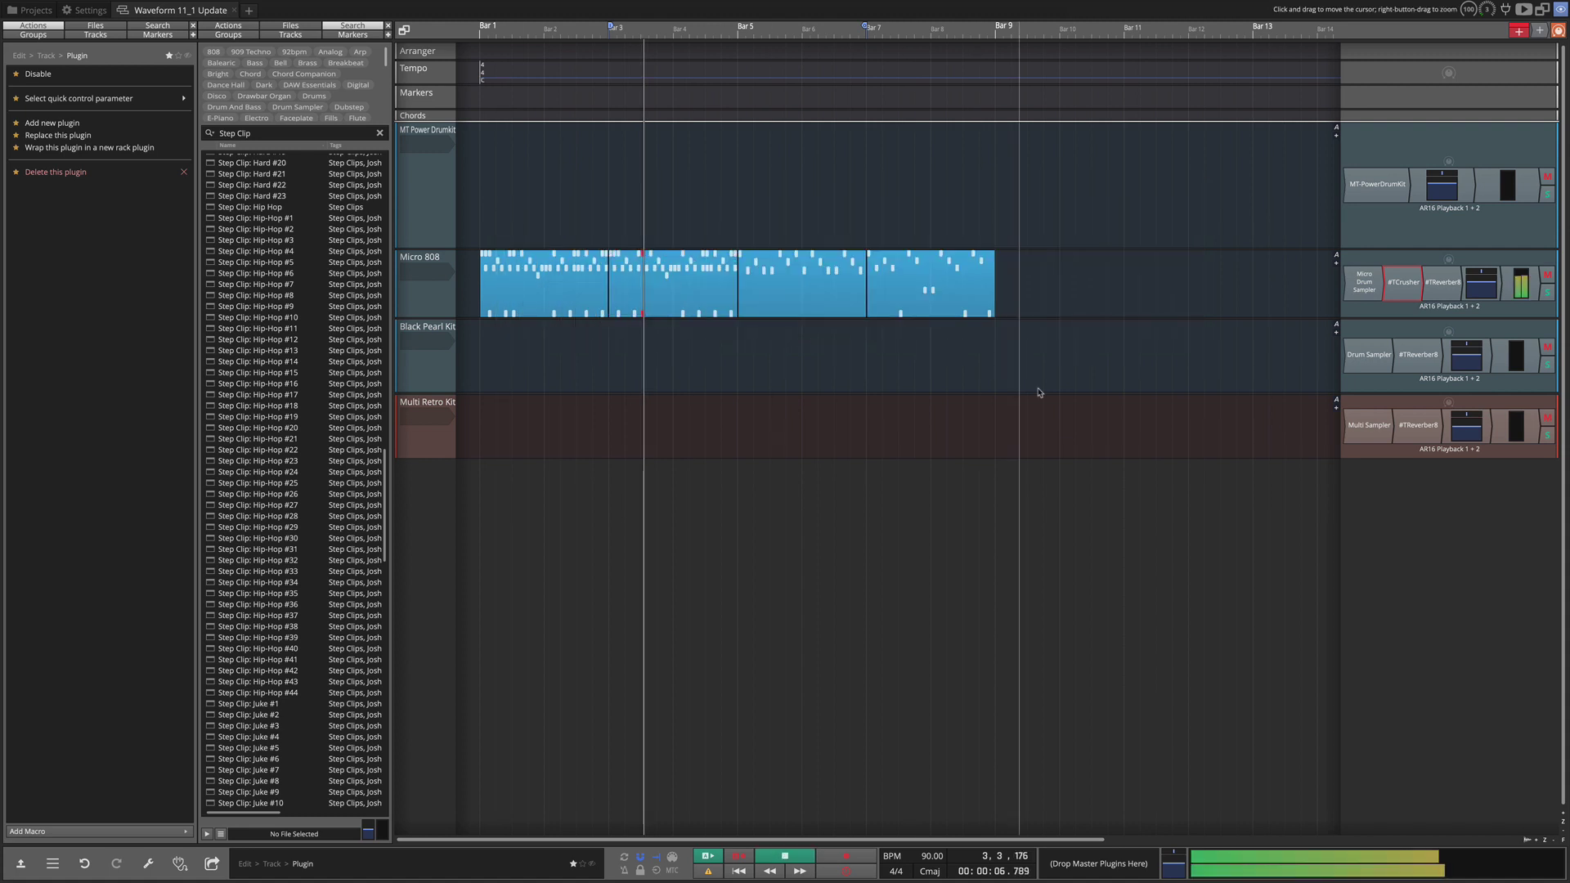
click(1400, 285)
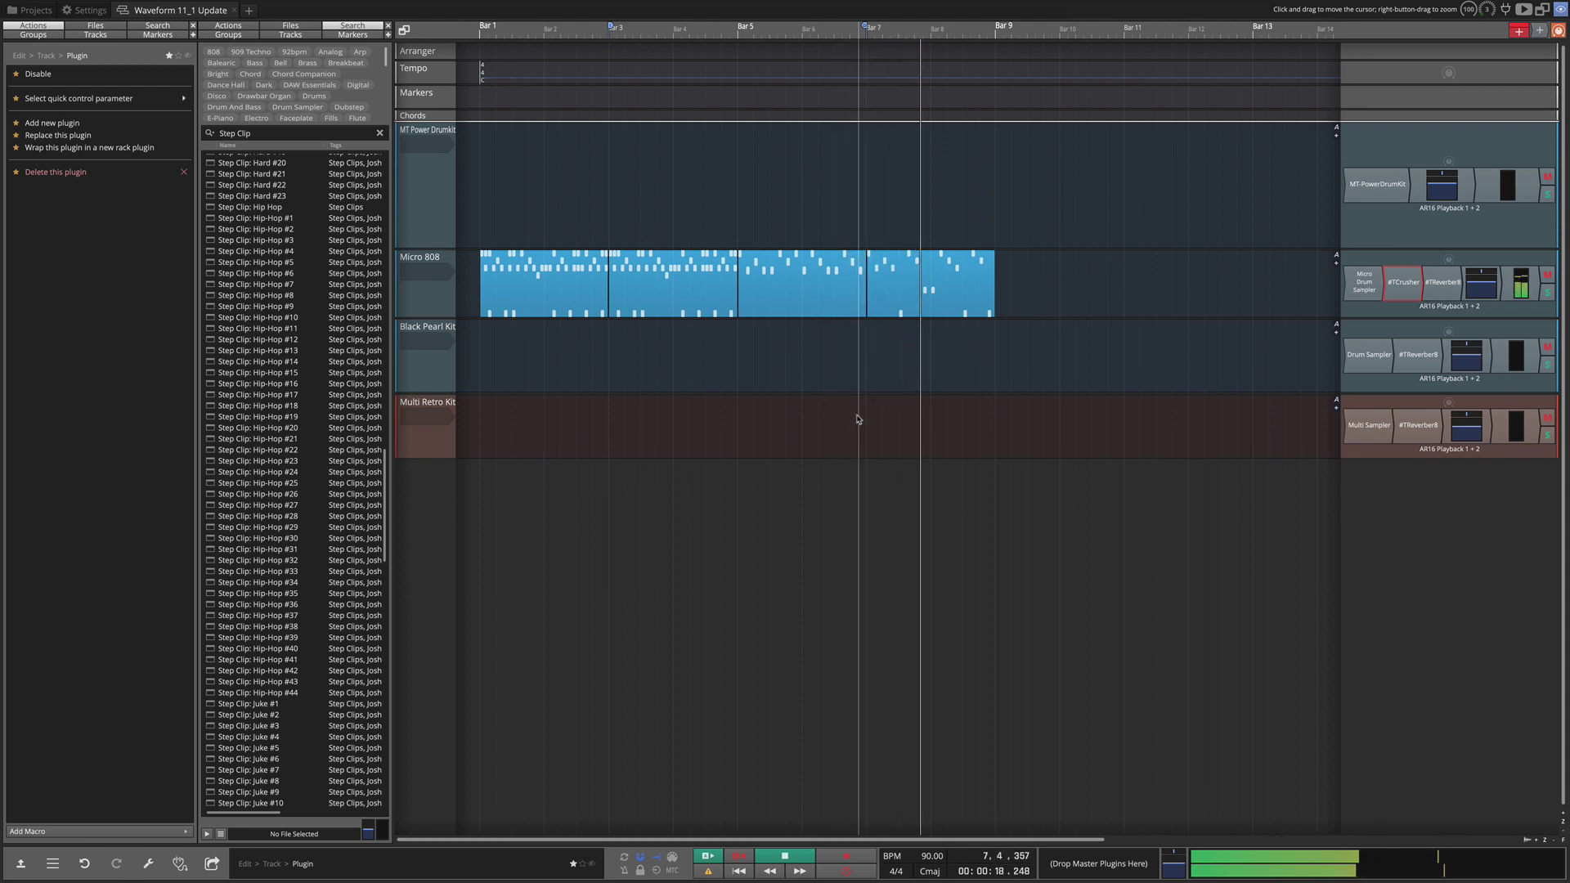
key(space)
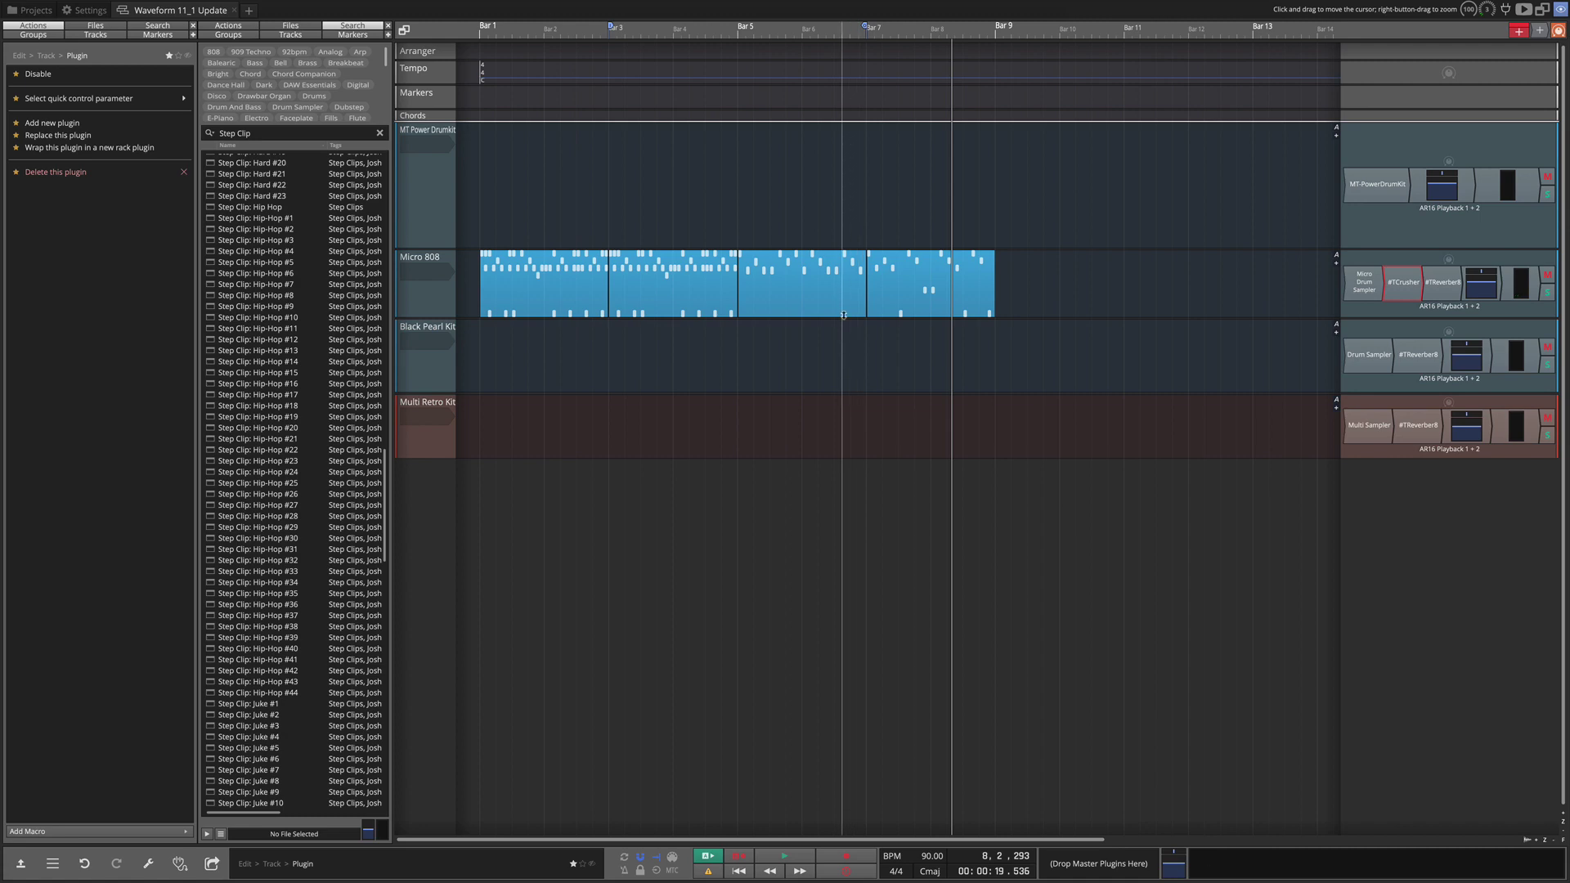
Step: Preview the Hip-Hop #38, #42, #43 and #44 step clip presets, ending on #44
click(266, 620)
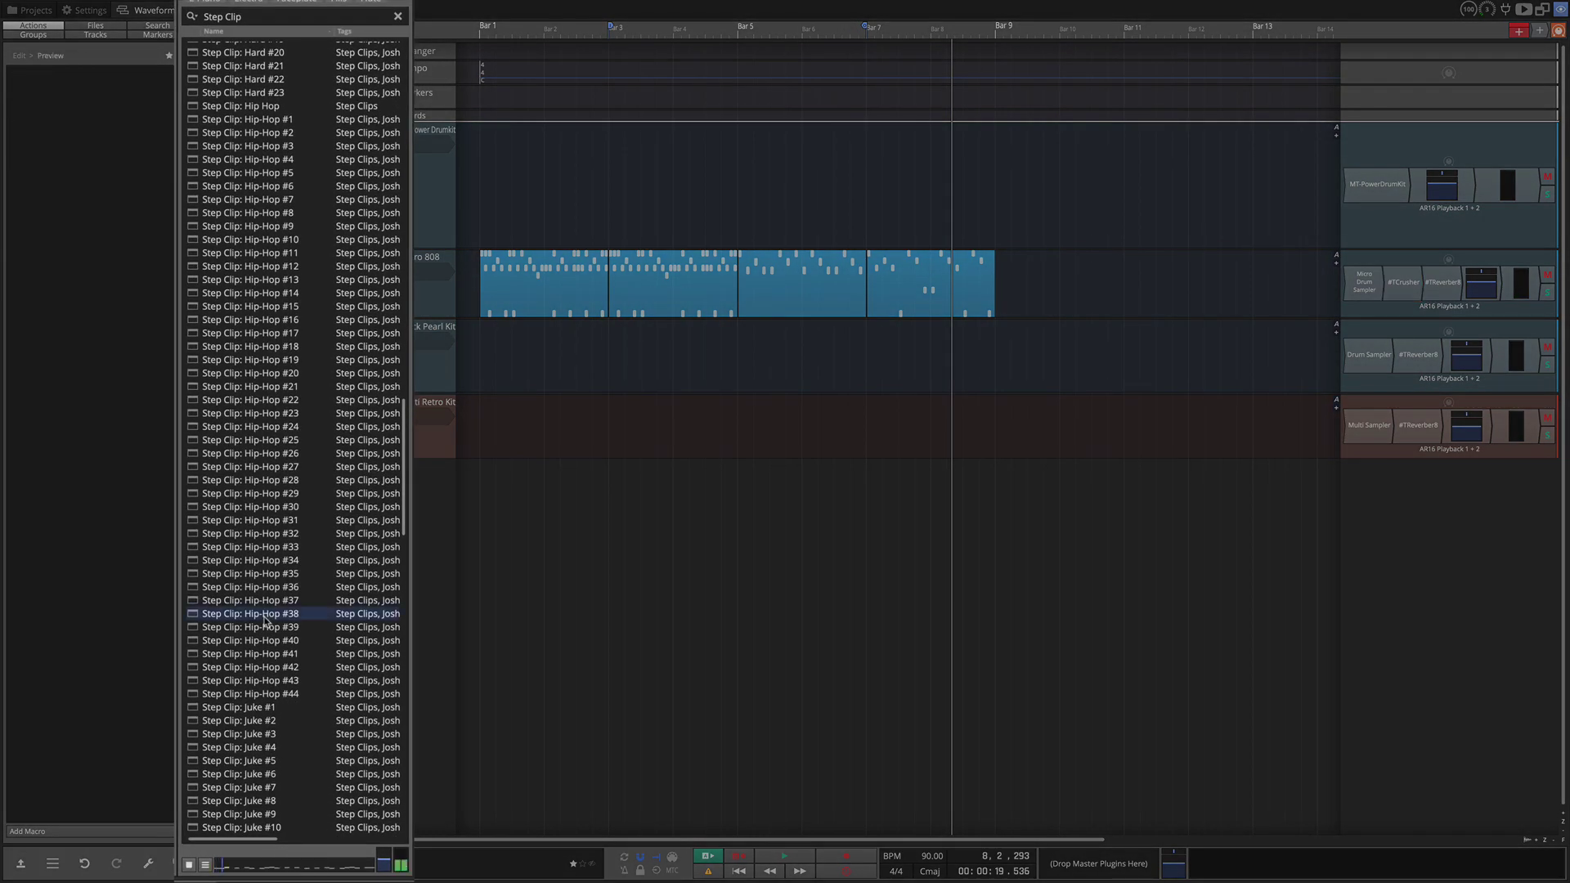
click(270, 668)
click(270, 682)
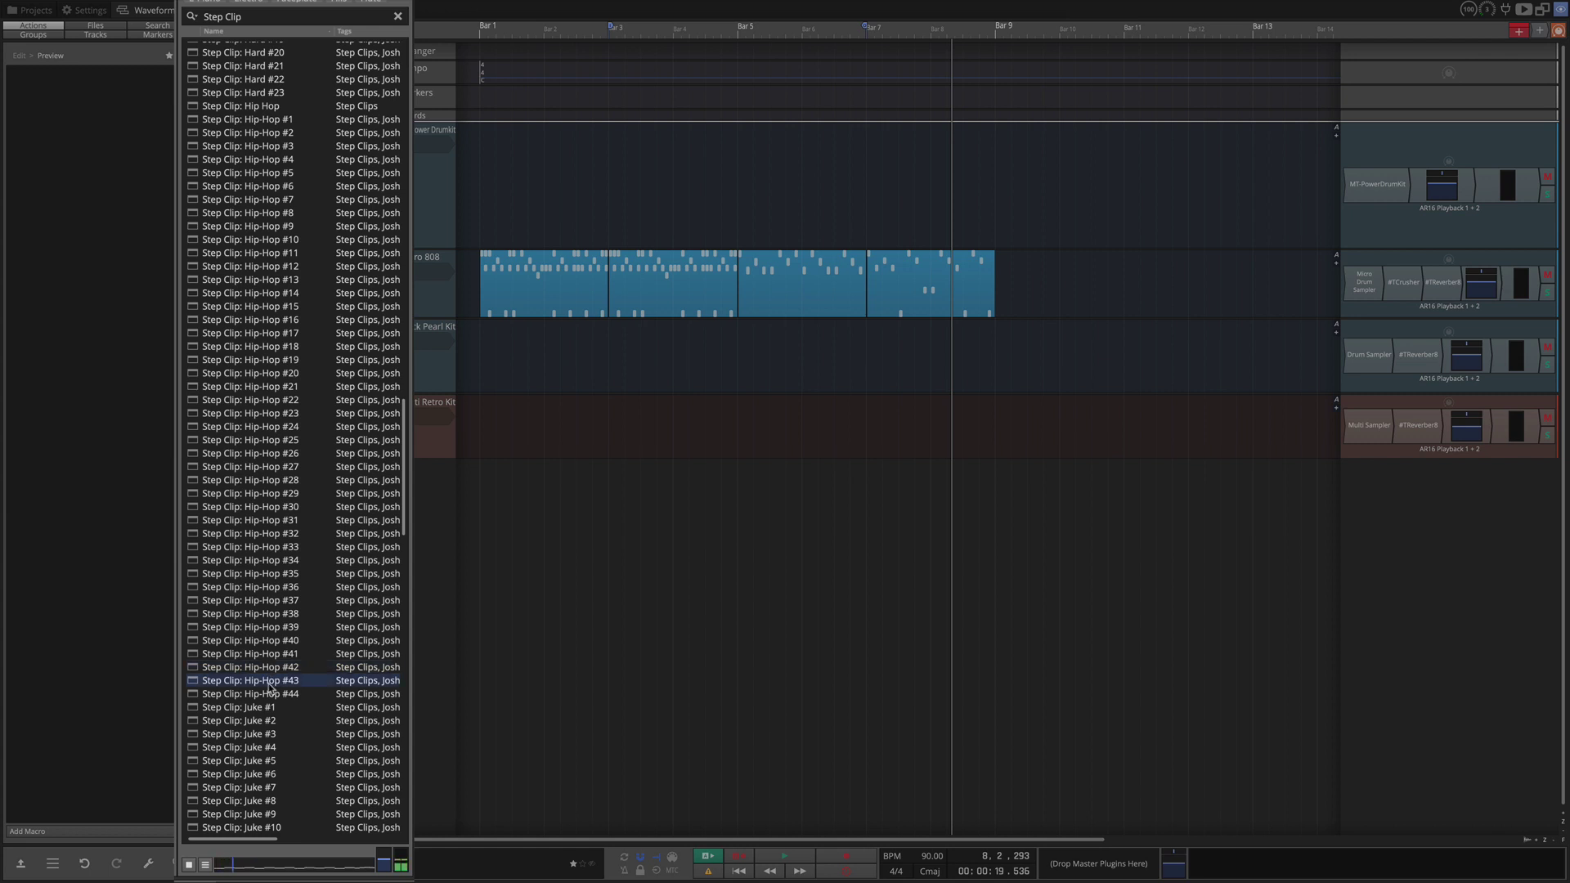
click(269, 694)
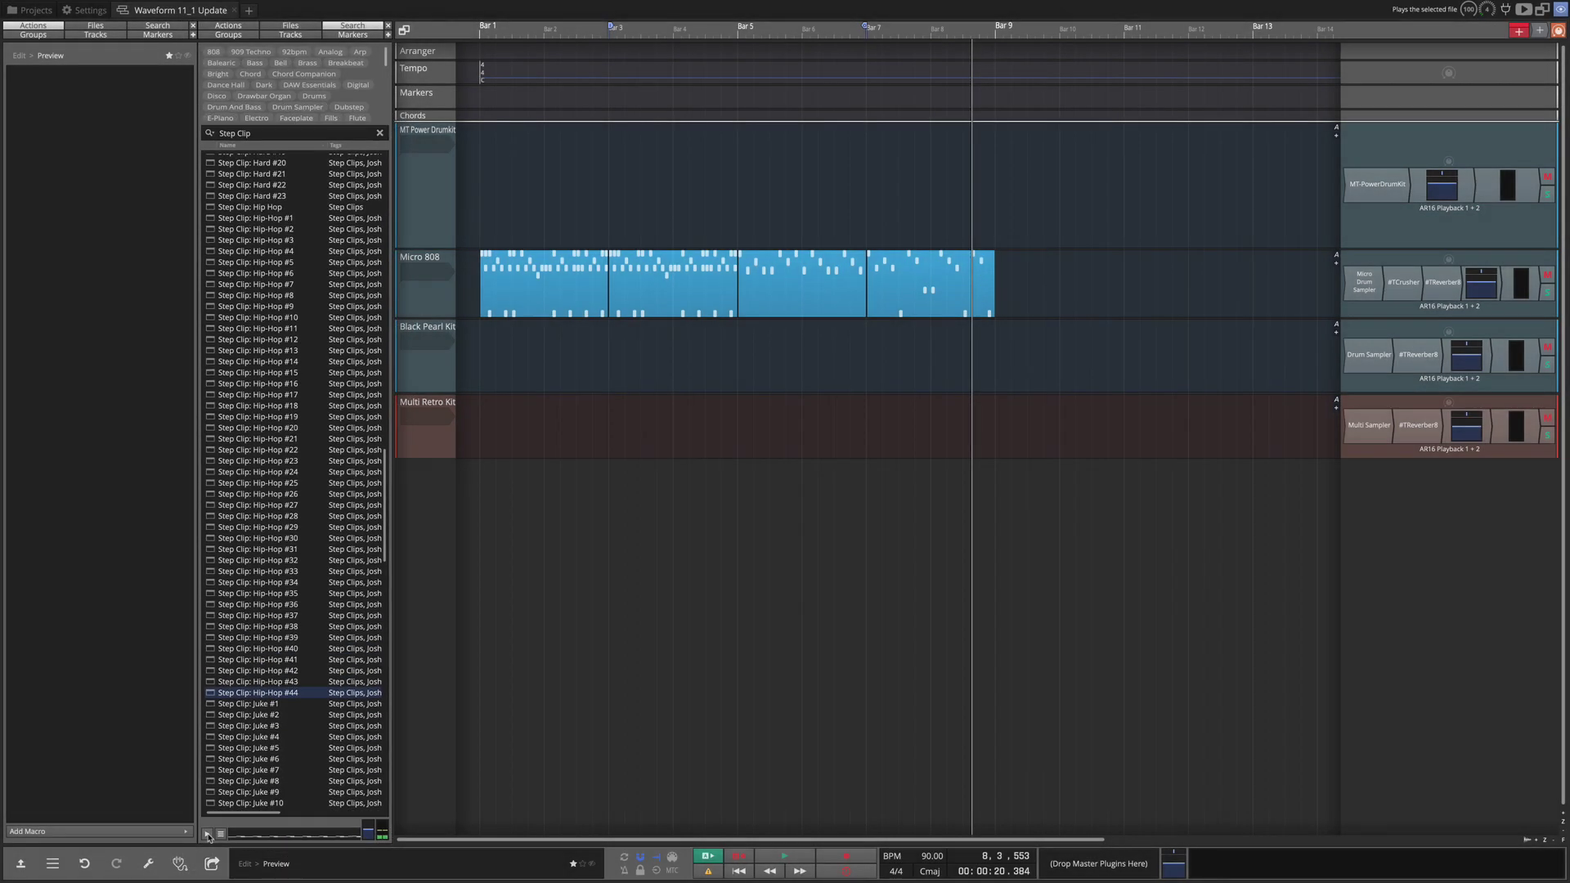
Step: Drop Hip-Hop #44 onto Micro 808 at bar 9 and play it from just before bar 9
drag(213, 700, 995, 299)
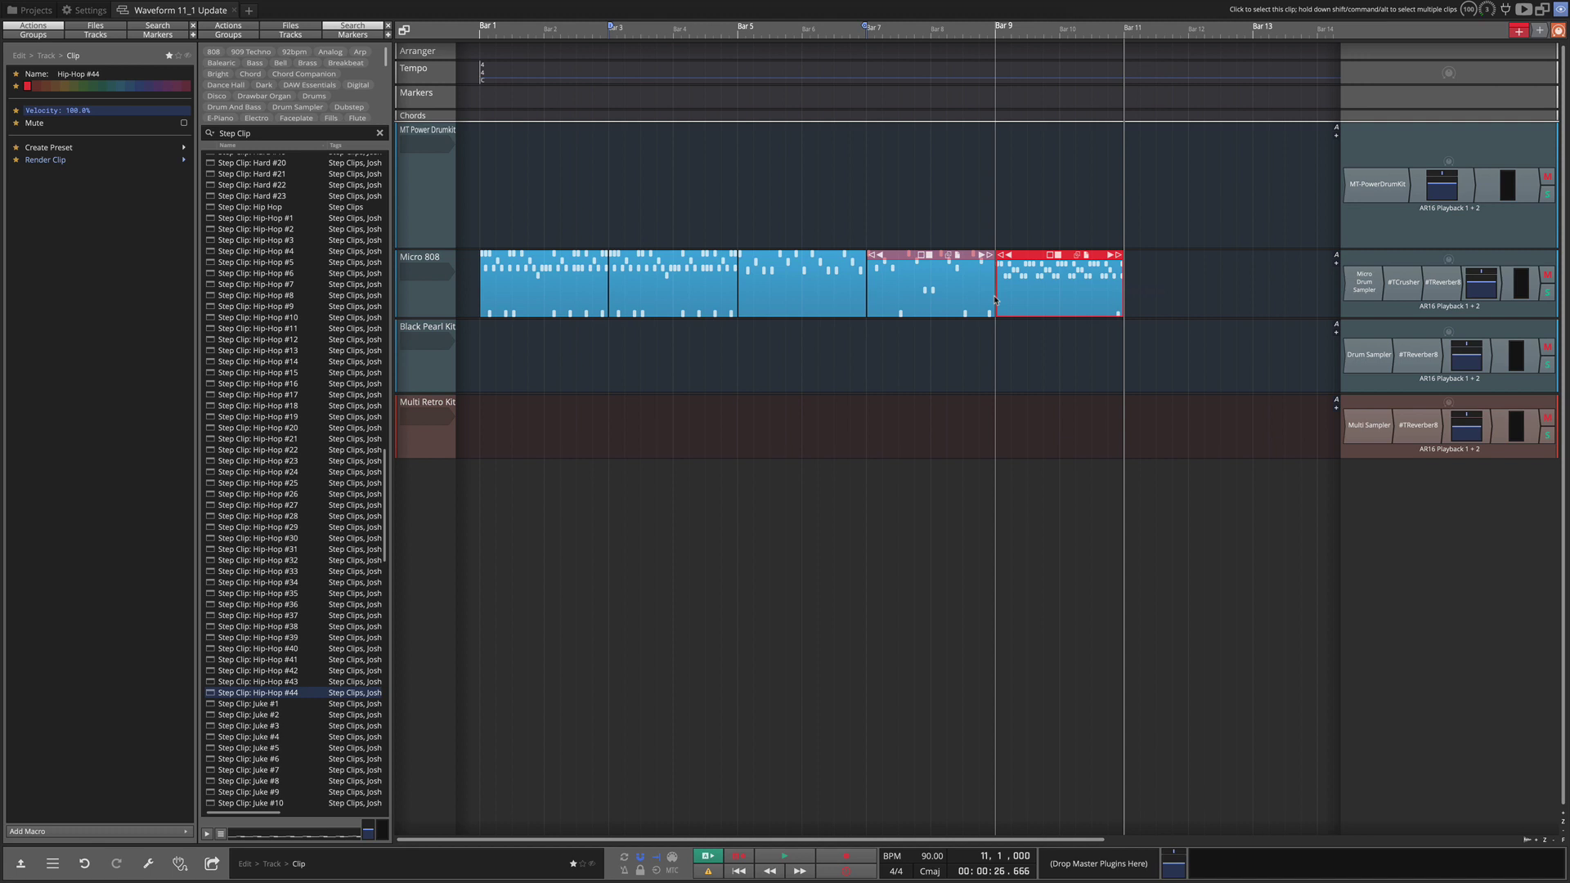
click(982, 238)
key(space)
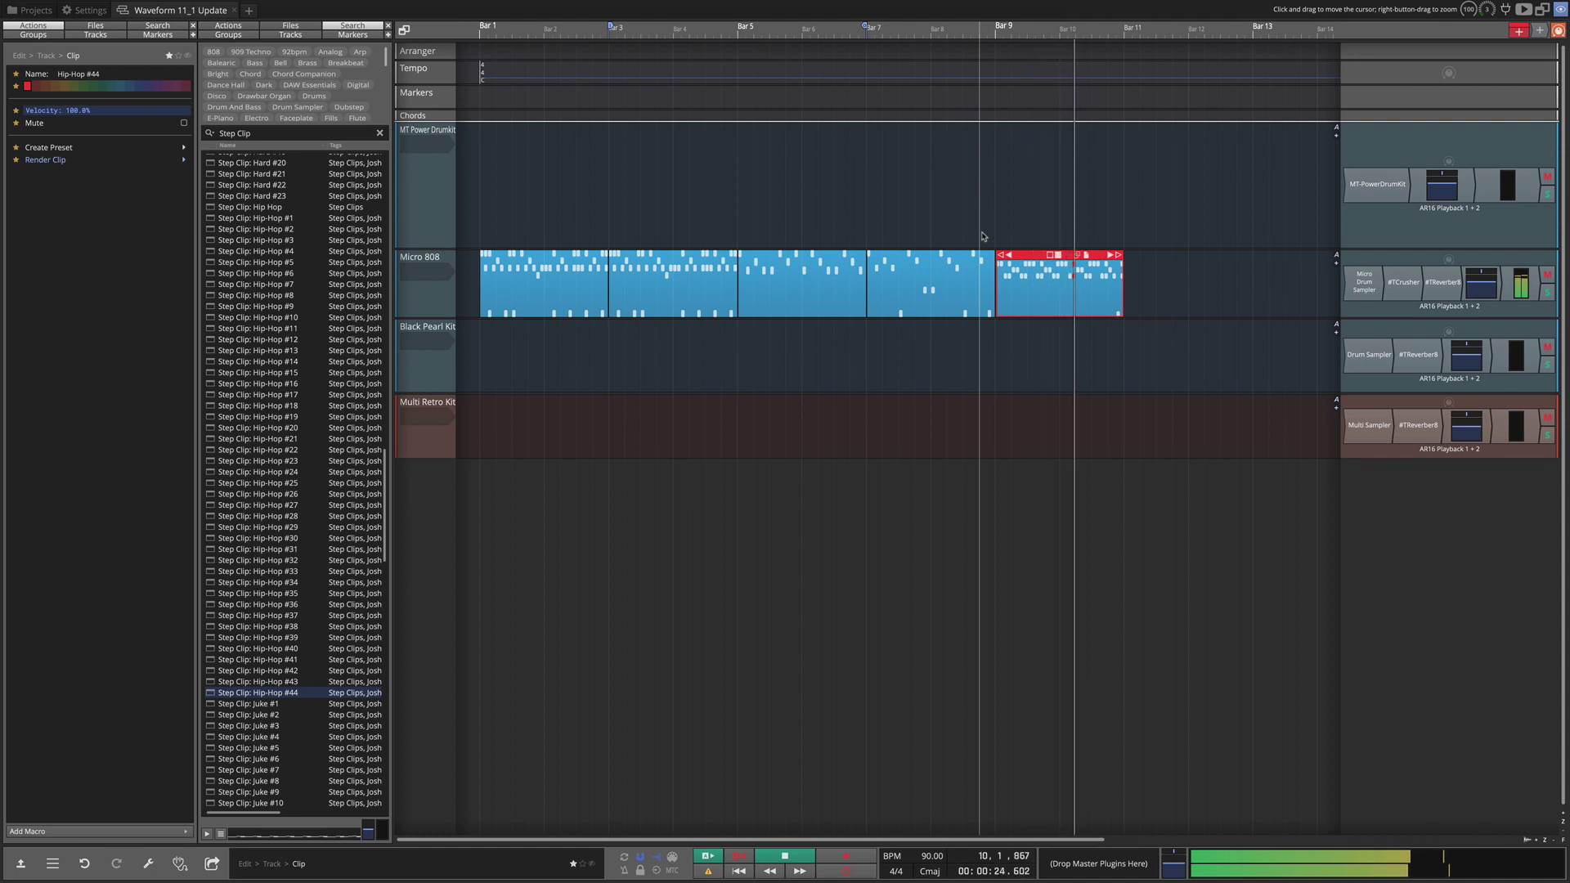
key(space)
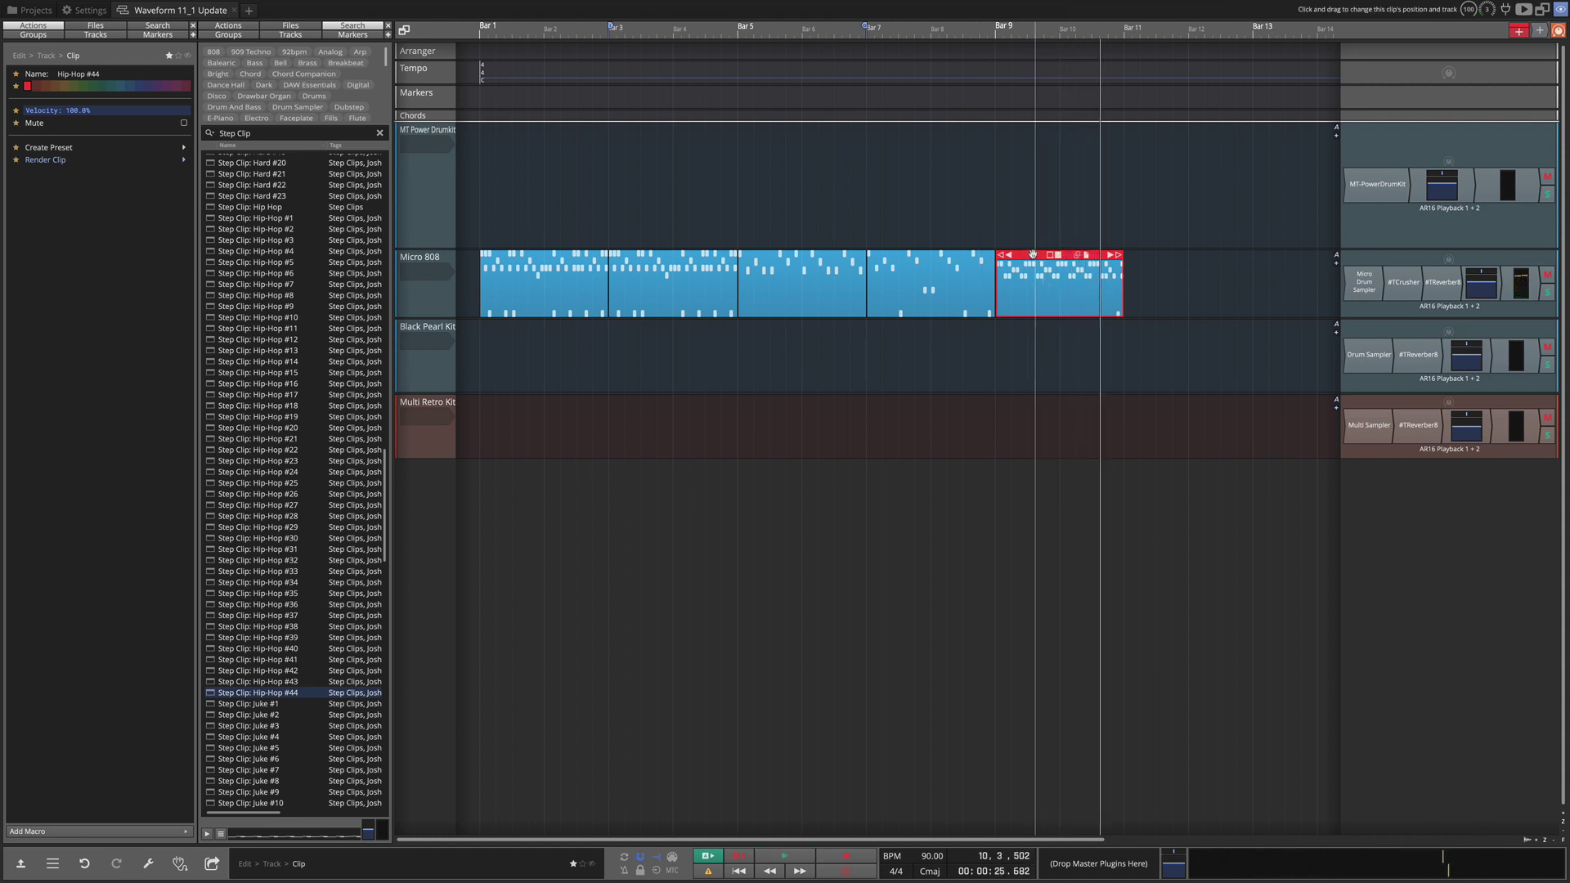
Step: Move the Hip-Hop #44 clip up to MT Power Drumkit and play it again
drag(1033, 254, 1033, 127)
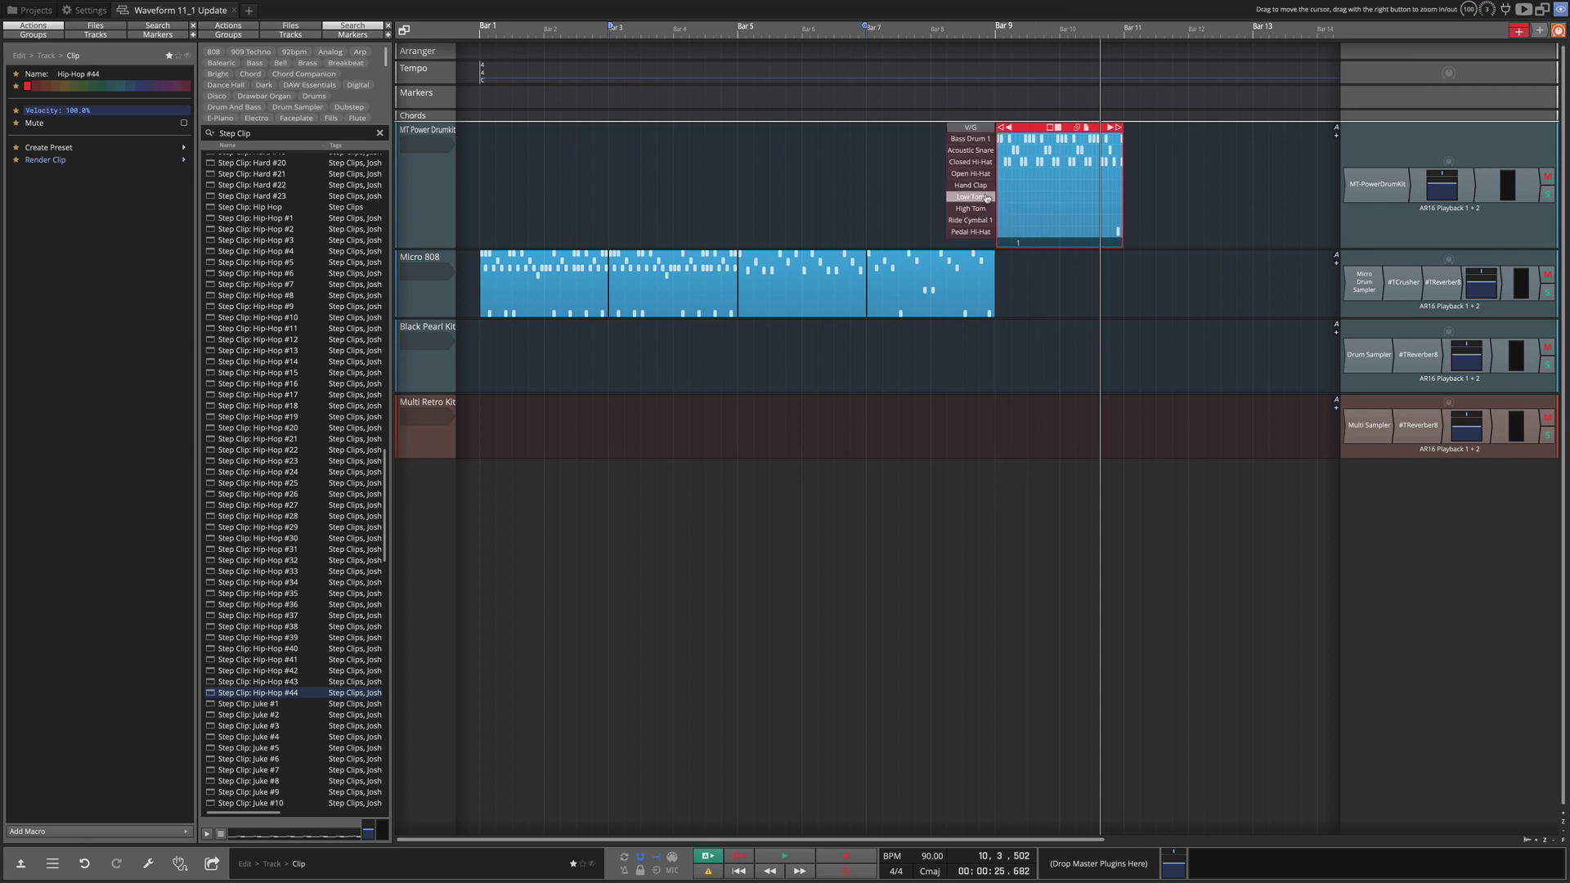
key(space)
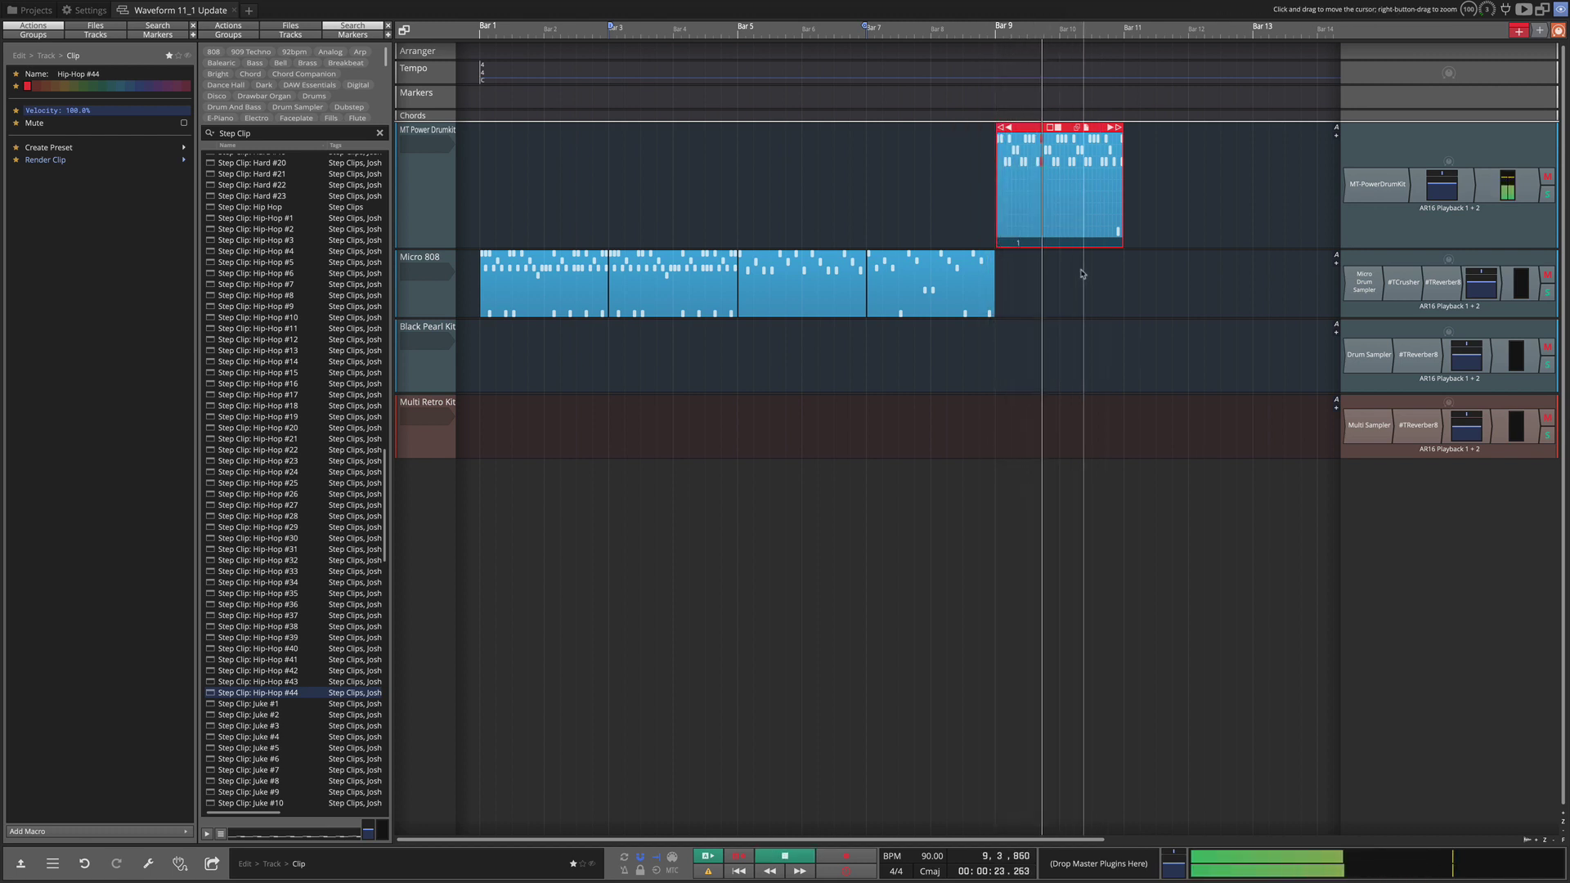
key(space)
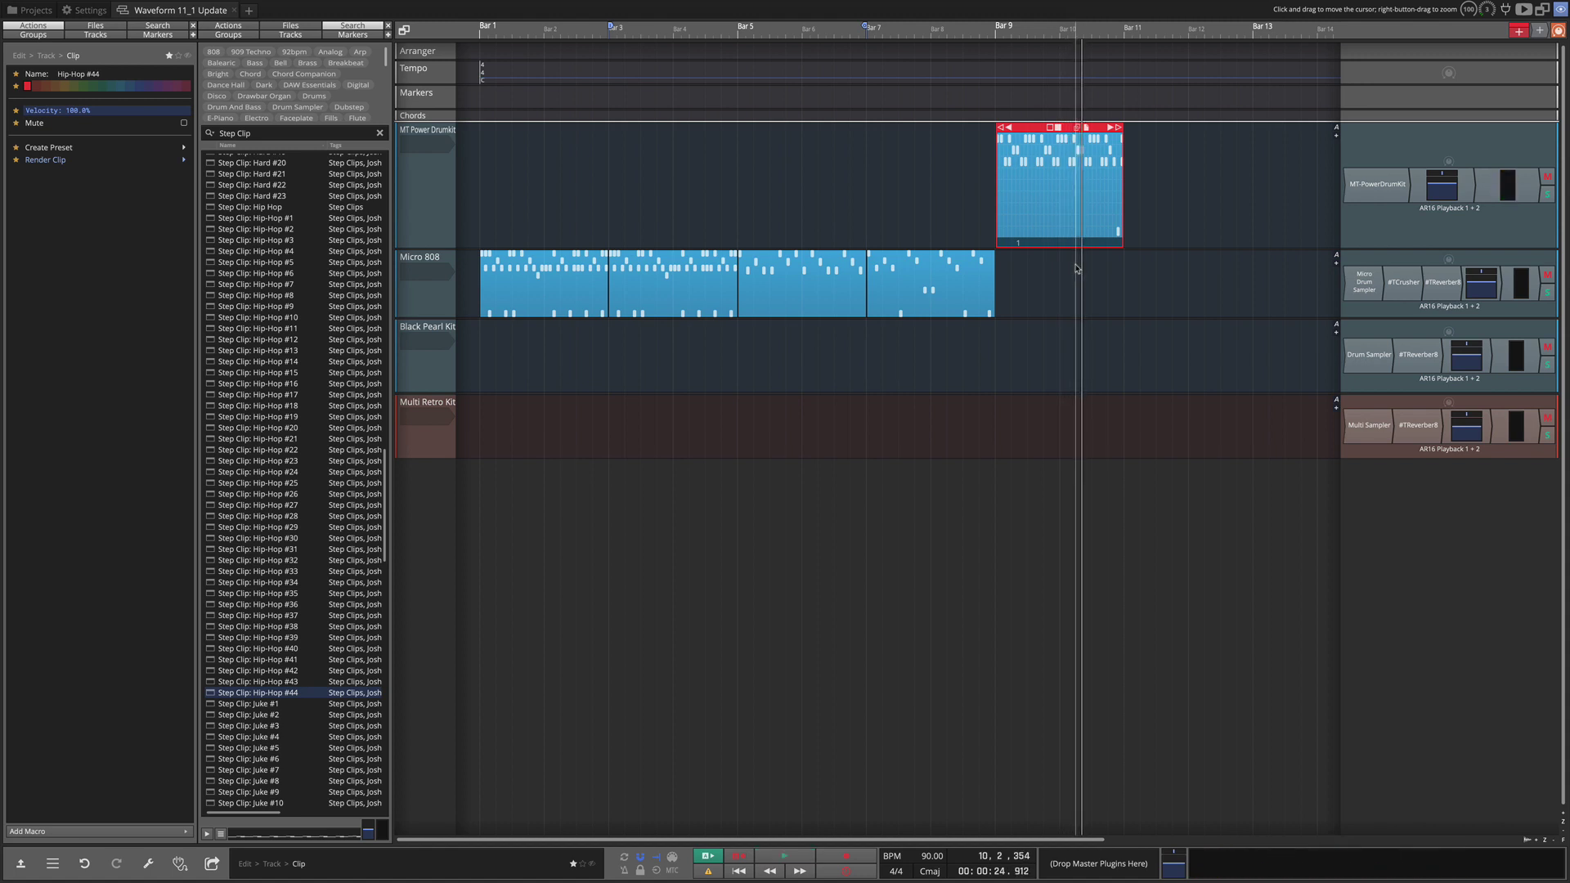
Step: Move the Hip-Hop #44 step clip back onto Micro 808 and preview the Hard #1 pattern
mouse_move(1032, 129)
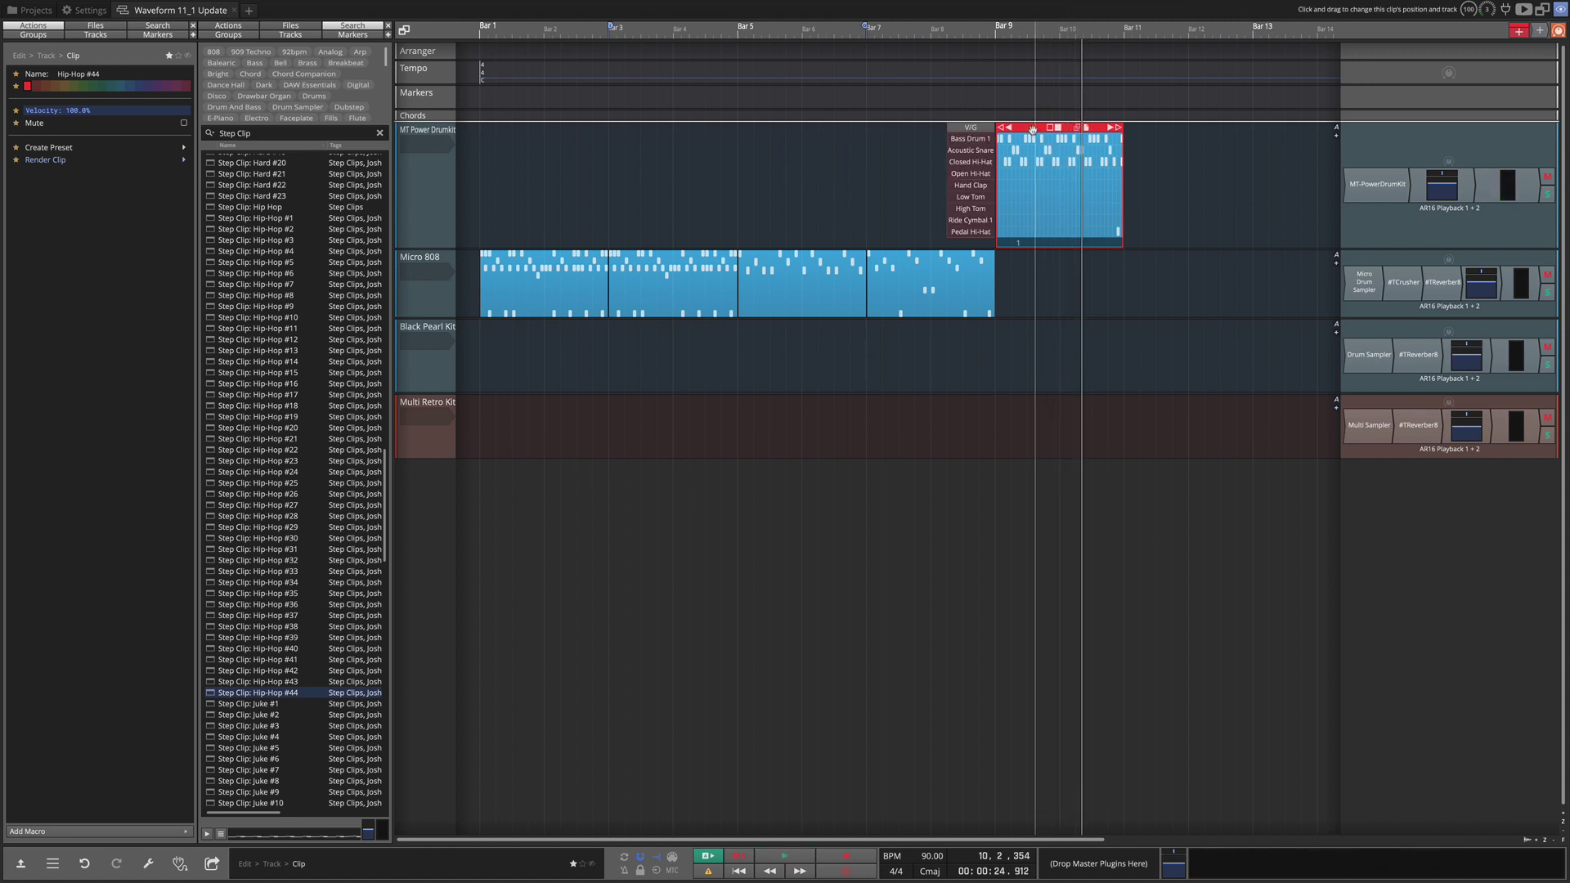
drag(1032, 129, 1033, 256)
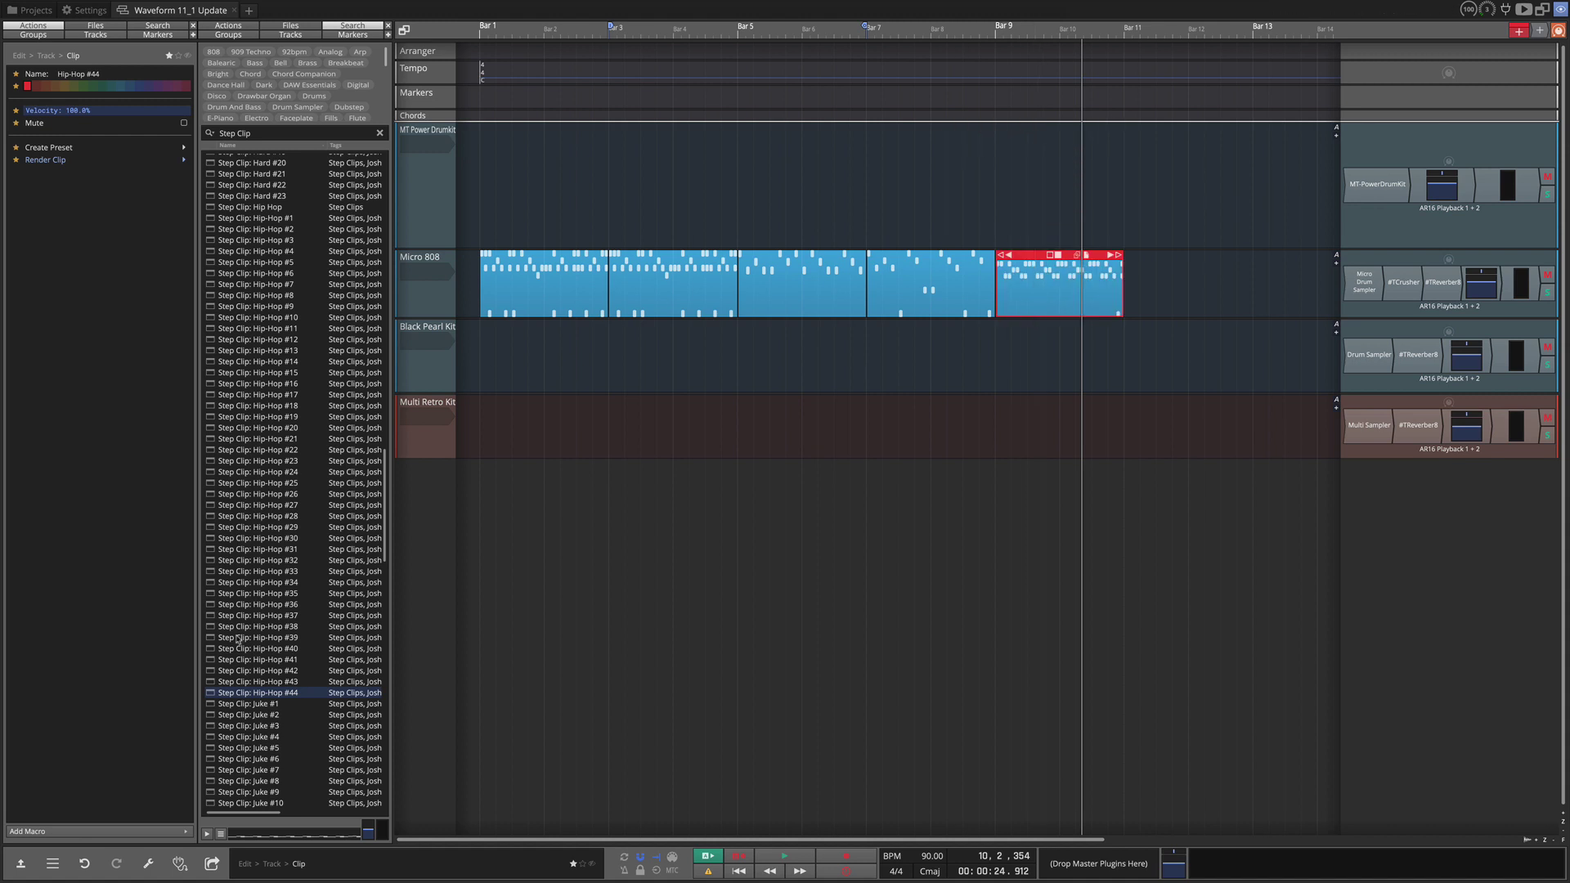
scroll(237, 639, down, 13)
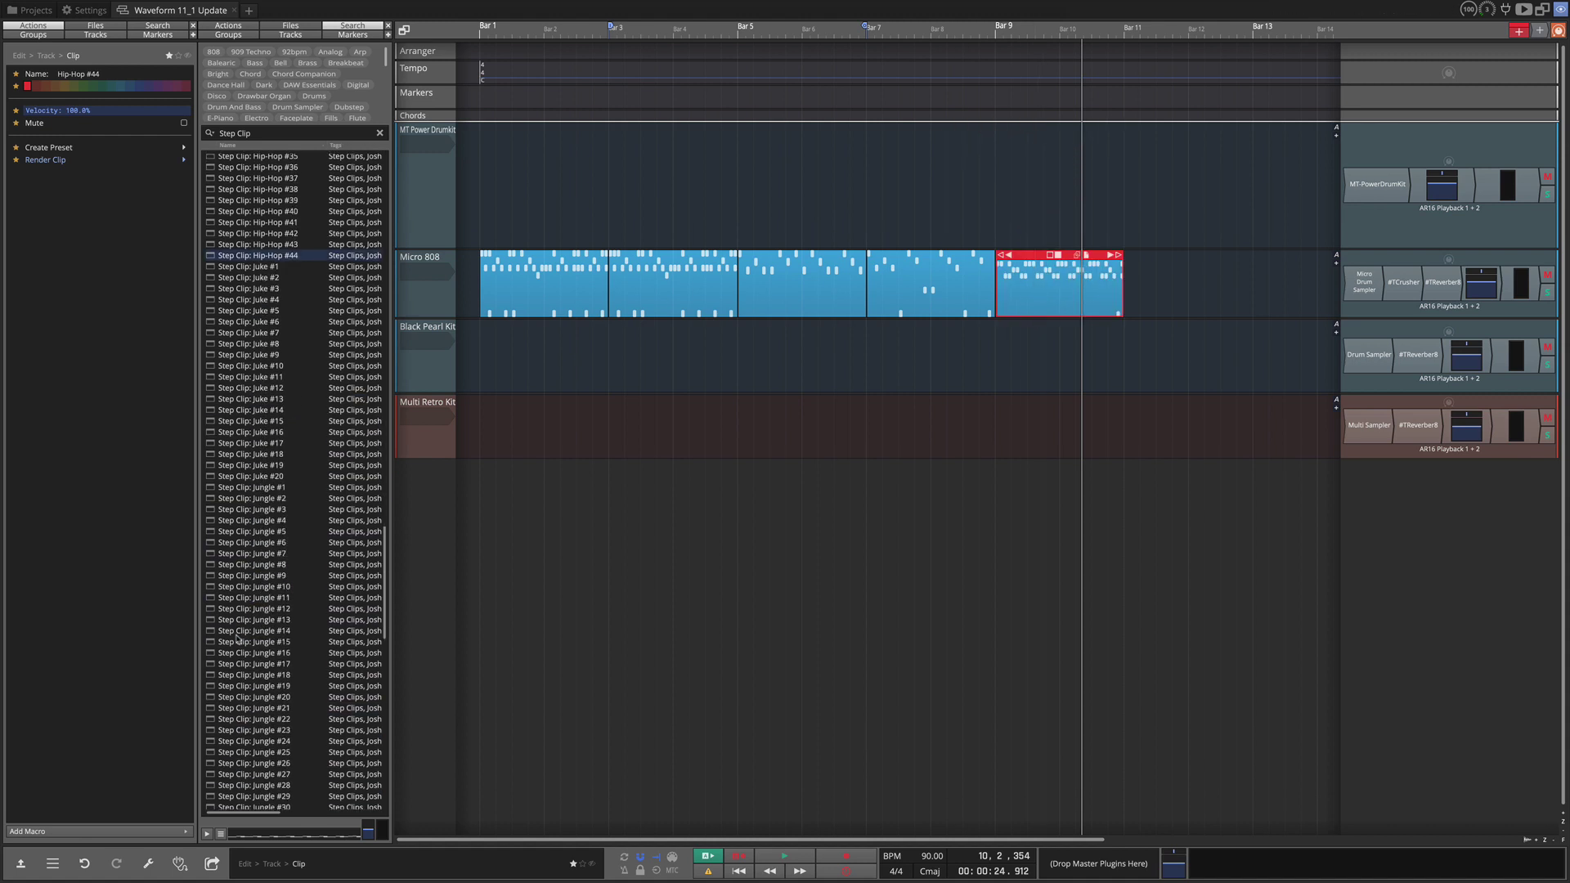
scroll(237, 639, down, 20)
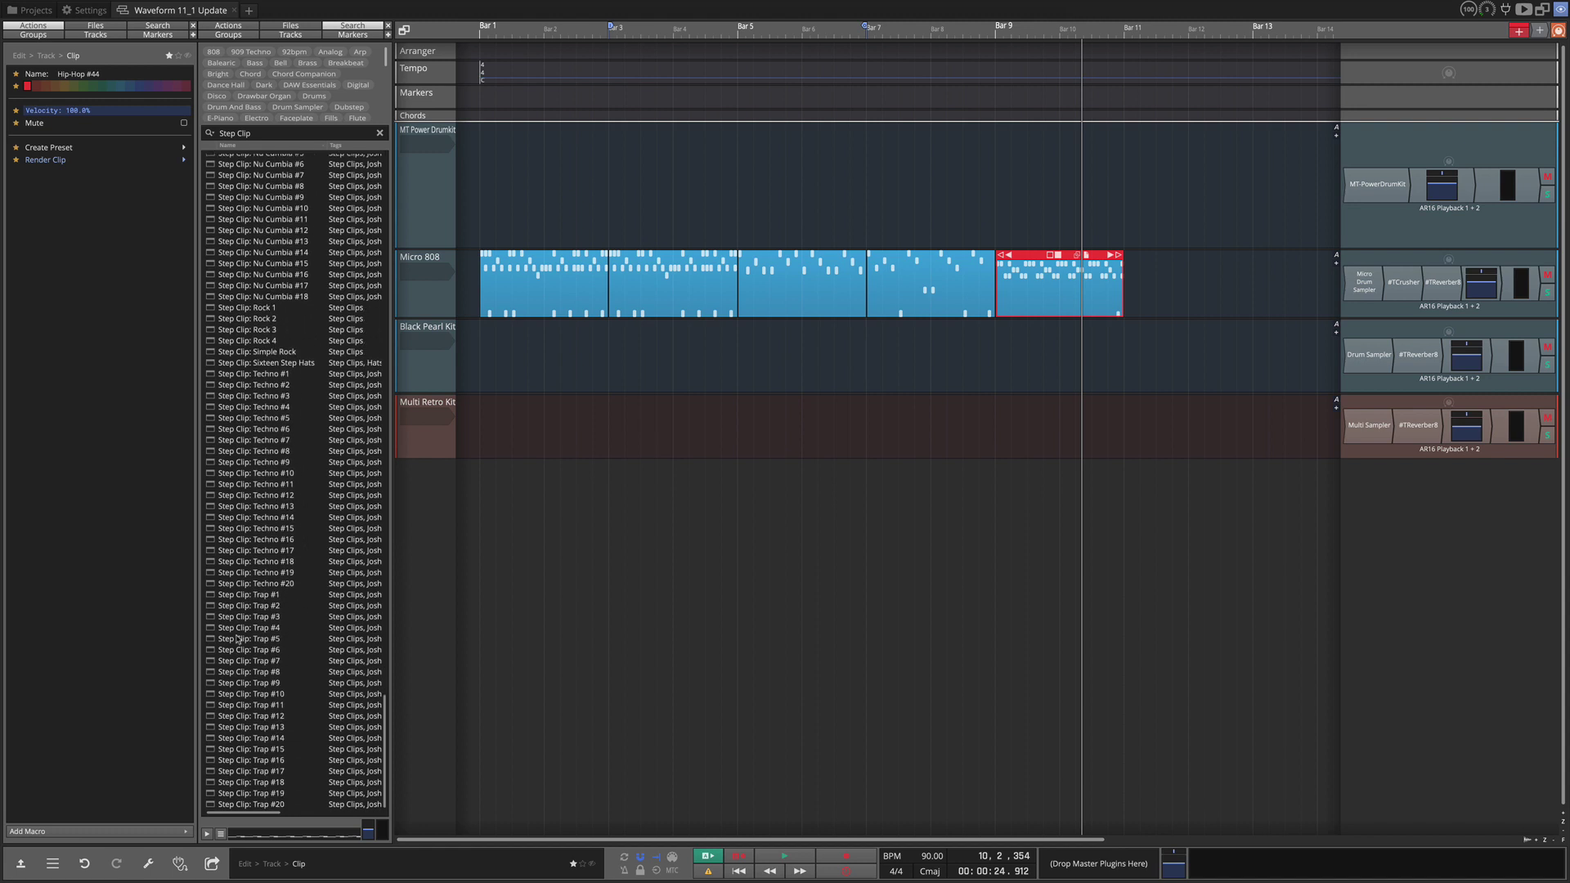
scroll(258, 667, up, 20)
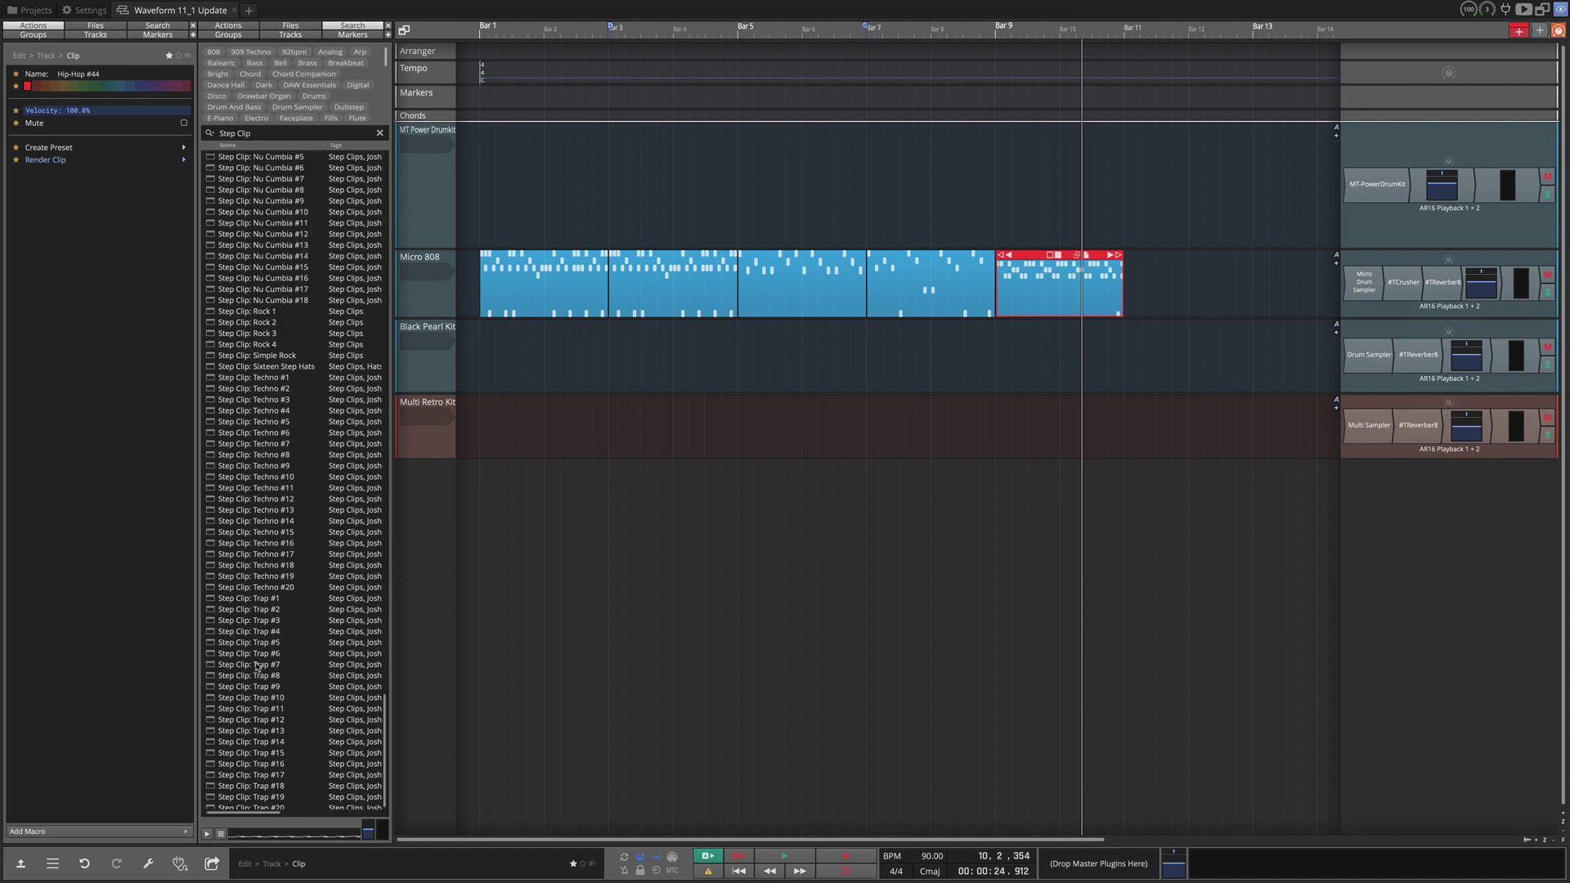
scroll(257, 666, up, 17)
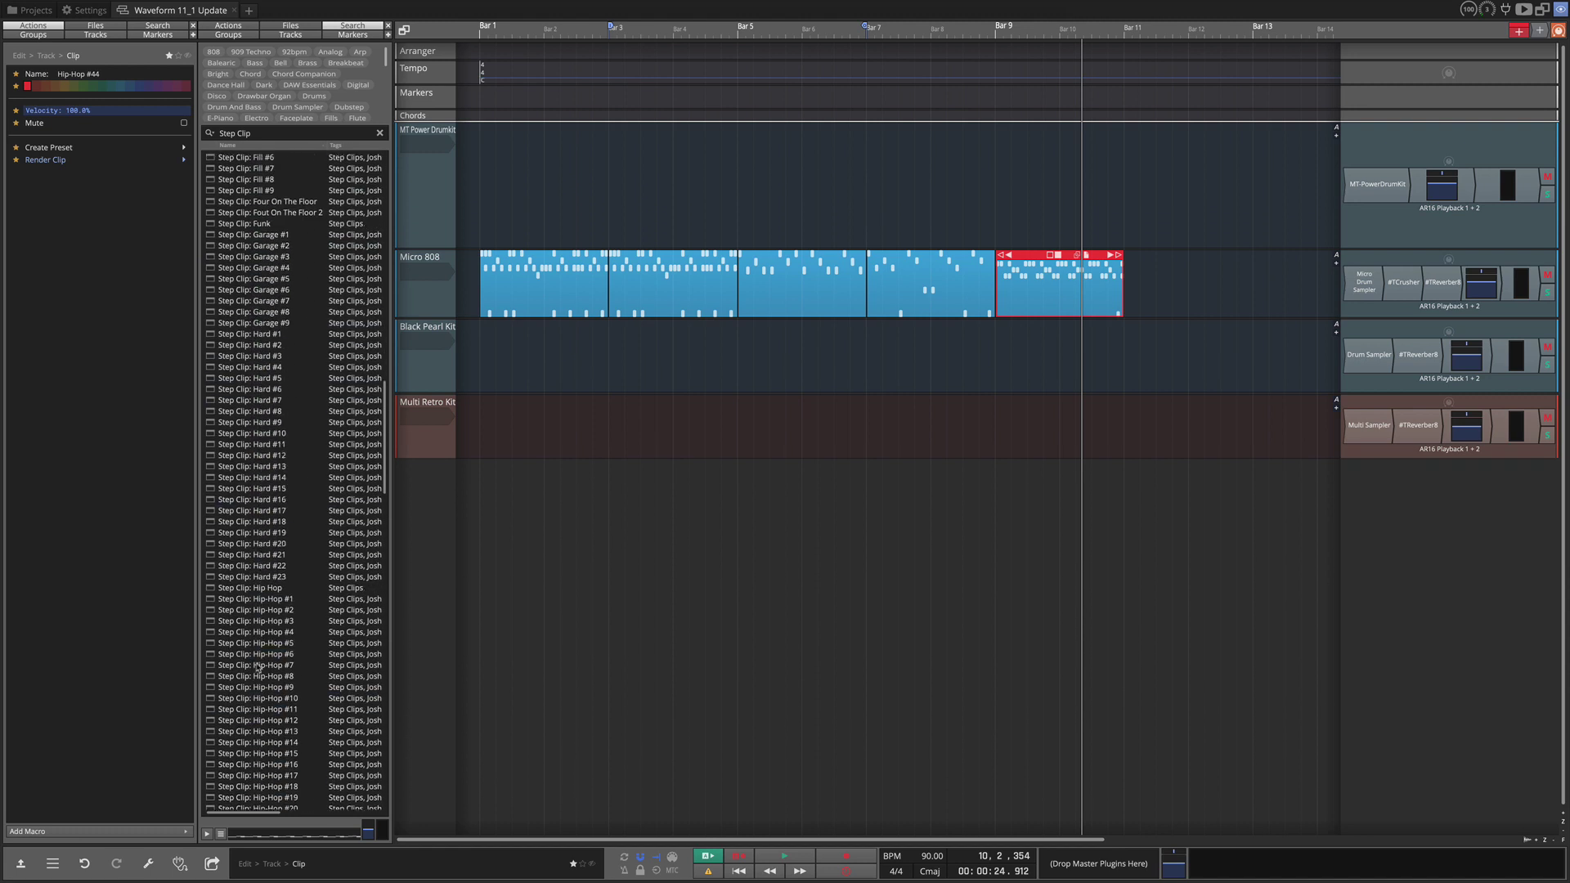
click(239, 337)
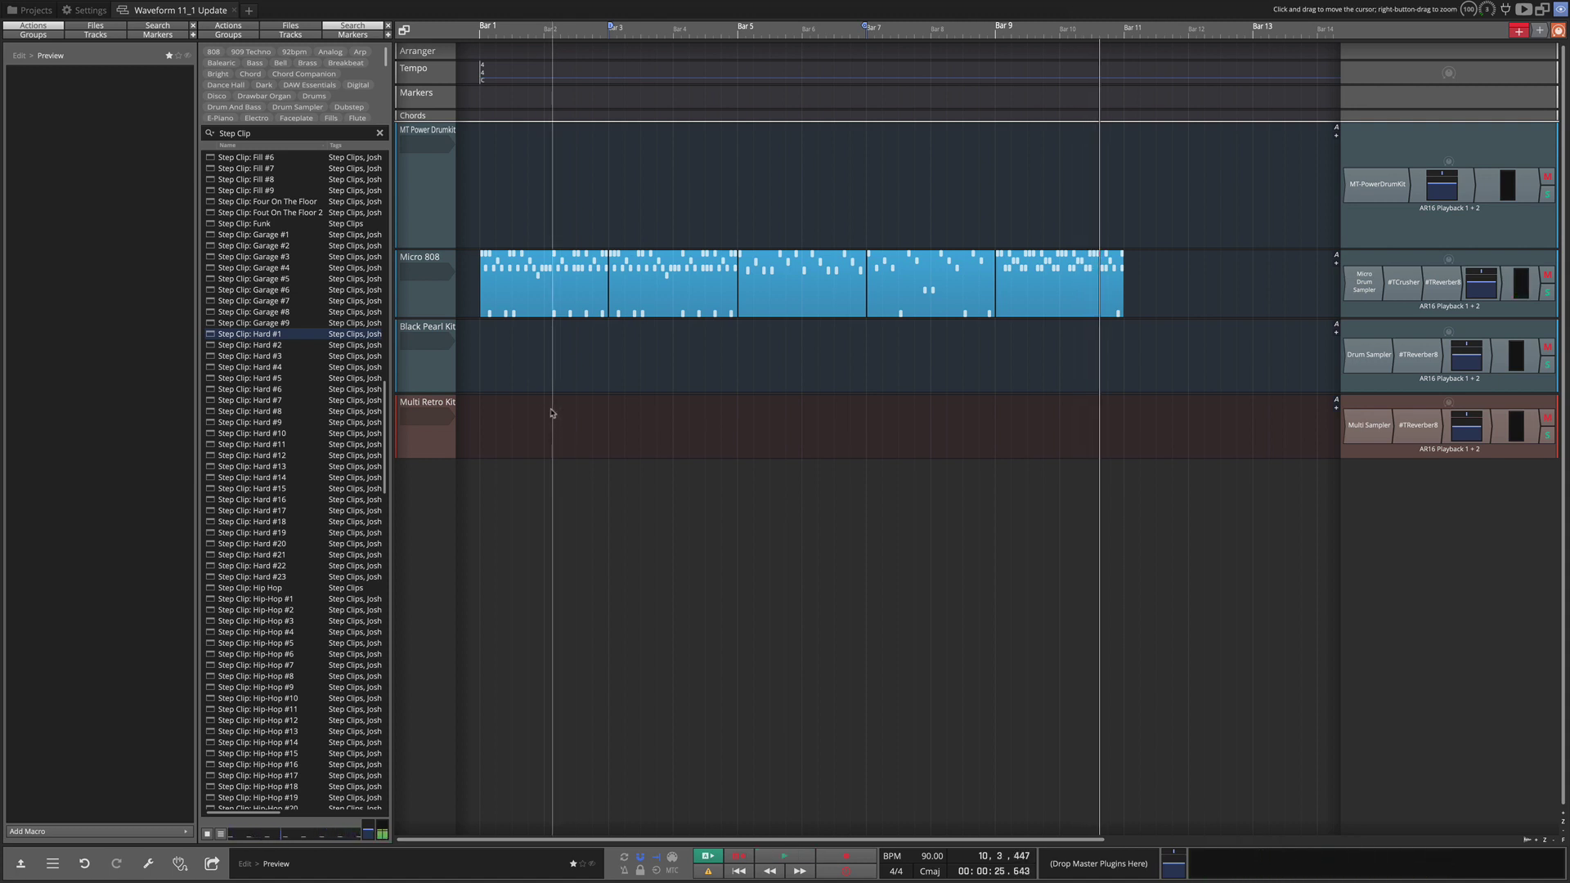
Step: Select all five clips on the Micro 808 track and delete them
mouse_move(1104, 266)
click(802, 339)
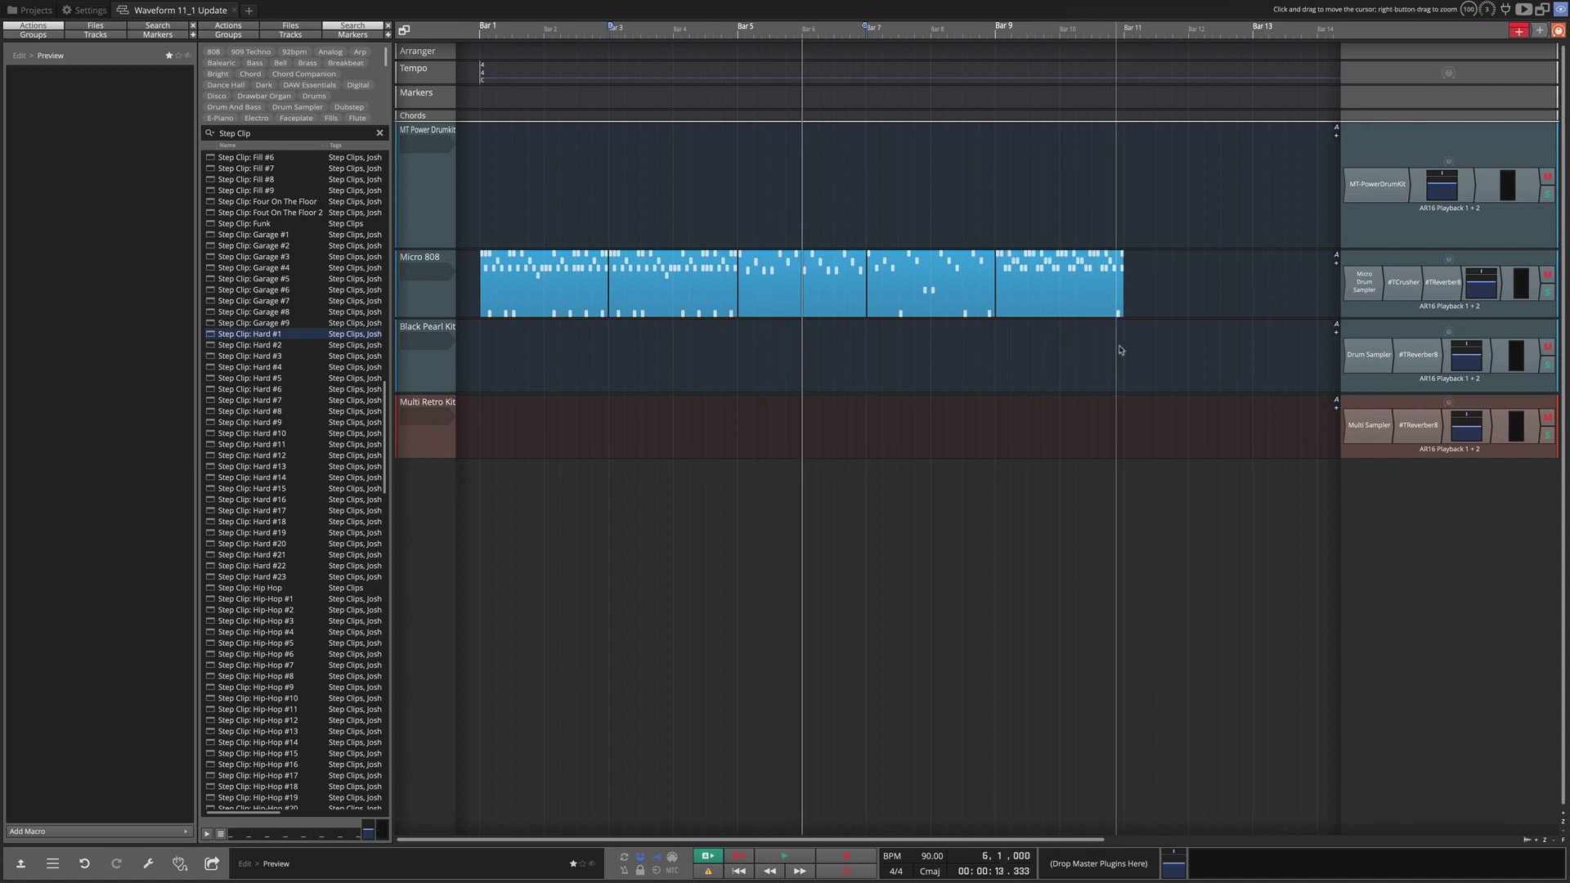
drag(1121, 341, 484, 299)
key(Delete)
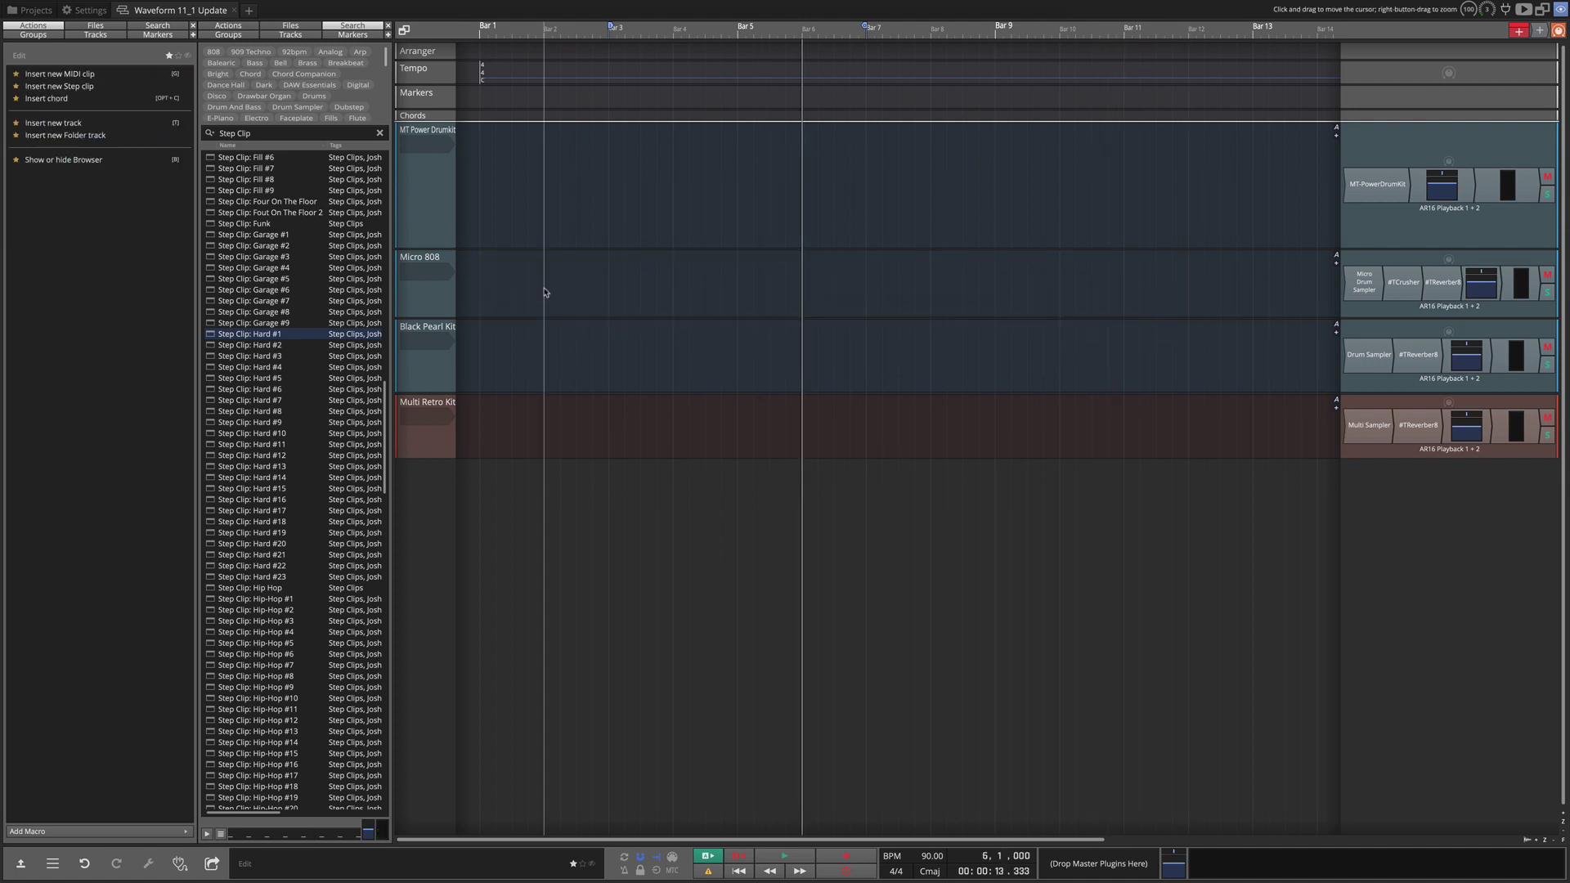
Step: Place the Hard #14, Hard #16 and Hard #19 step clips back to back on Micro 808
click(245, 478)
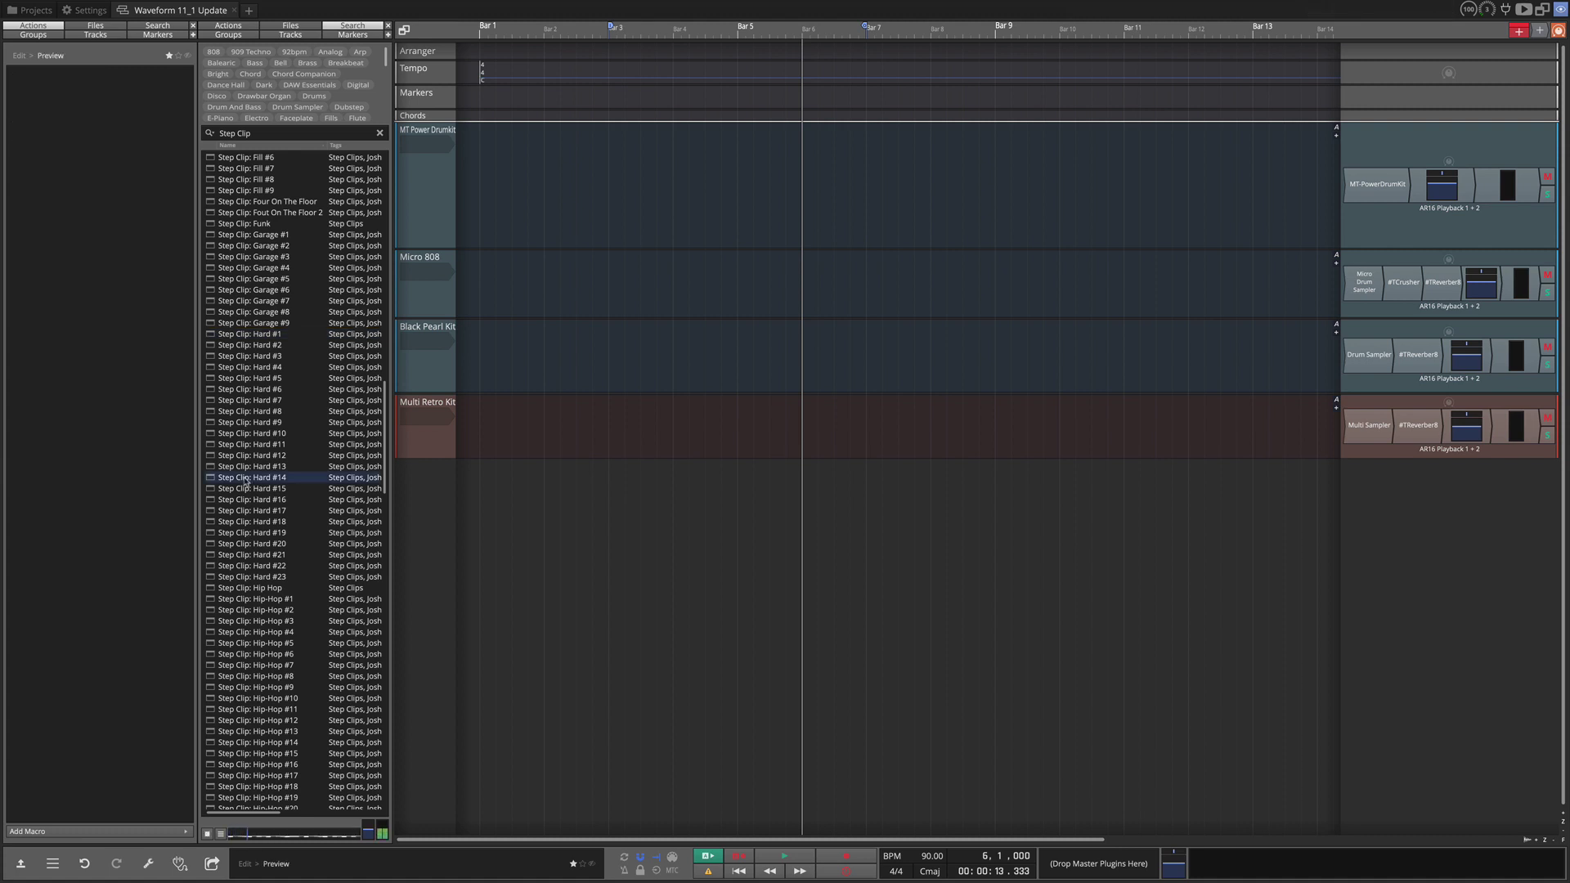
drag(212, 483, 464, 299)
drag(267, 507, 577, 303)
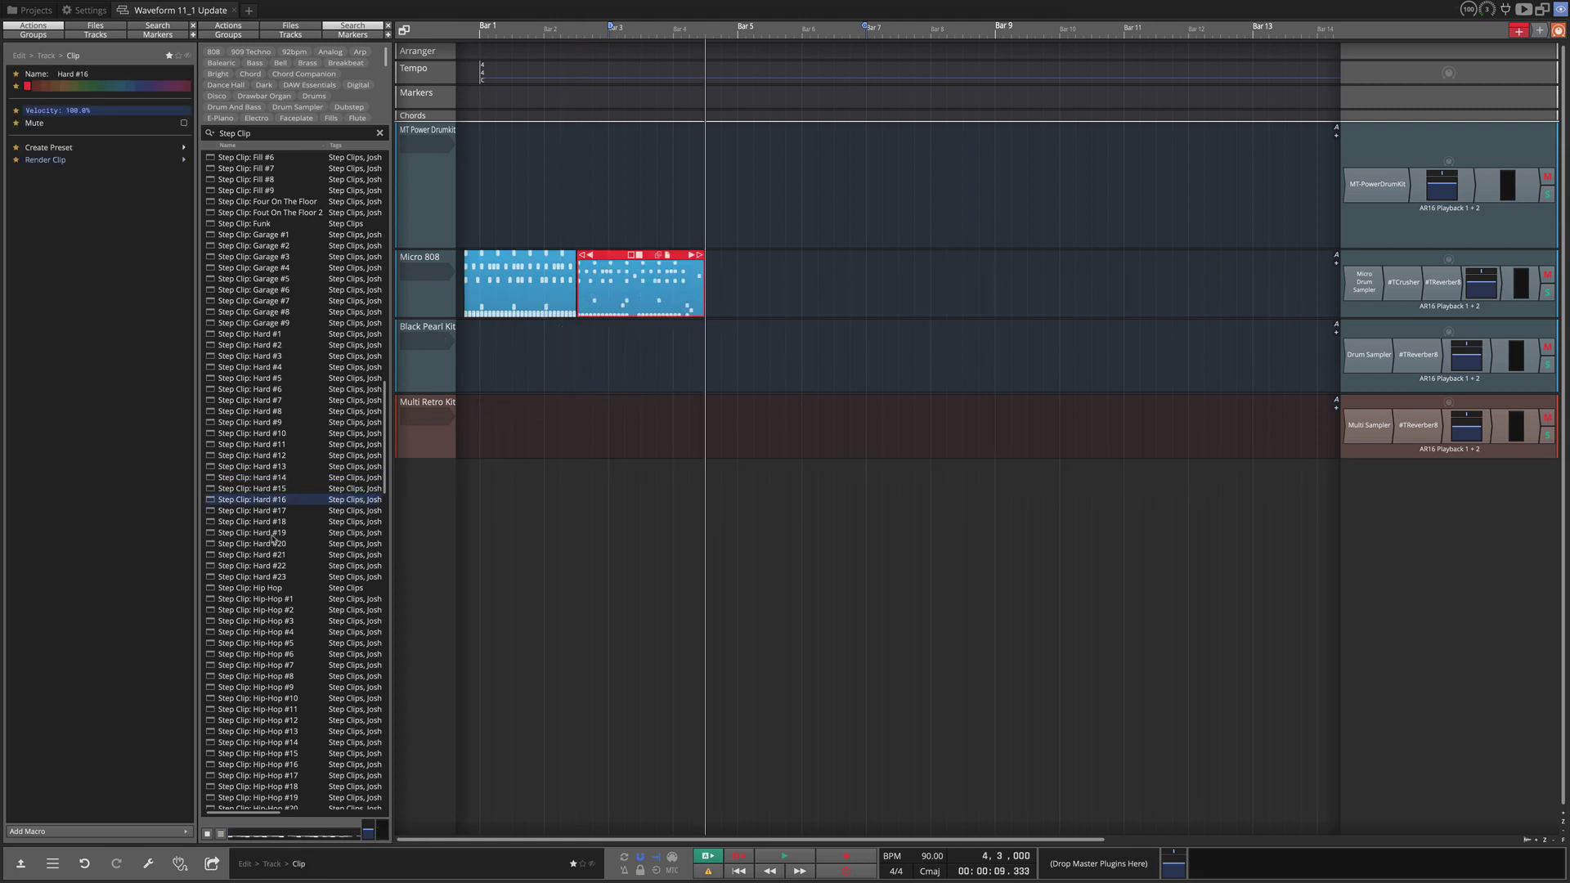
drag(274, 534, 728, 290)
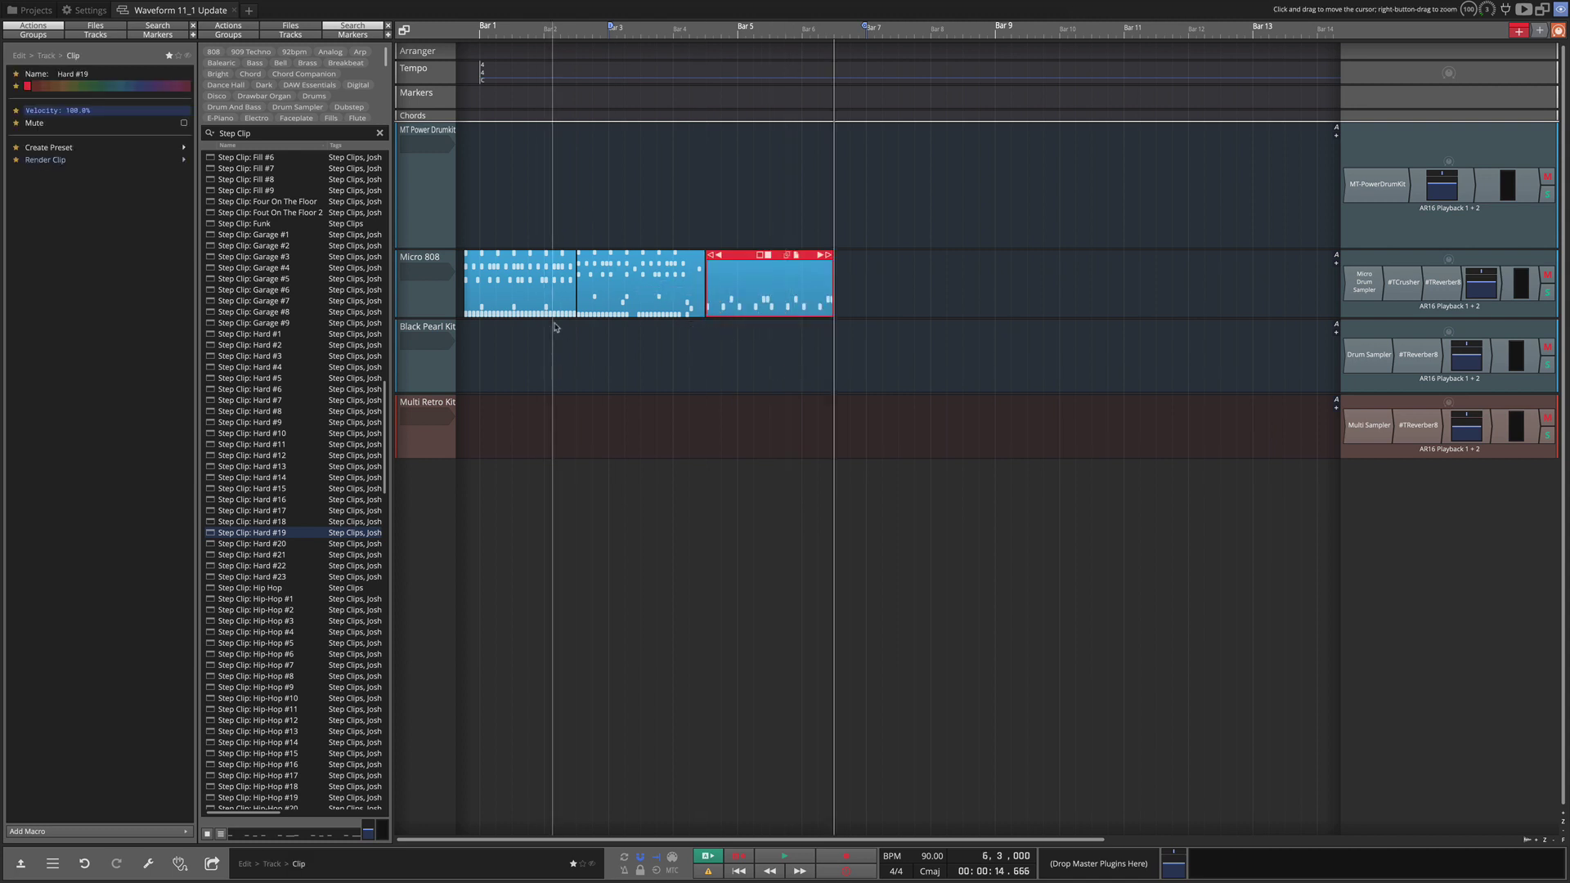
drag(781, 348, 516, 259)
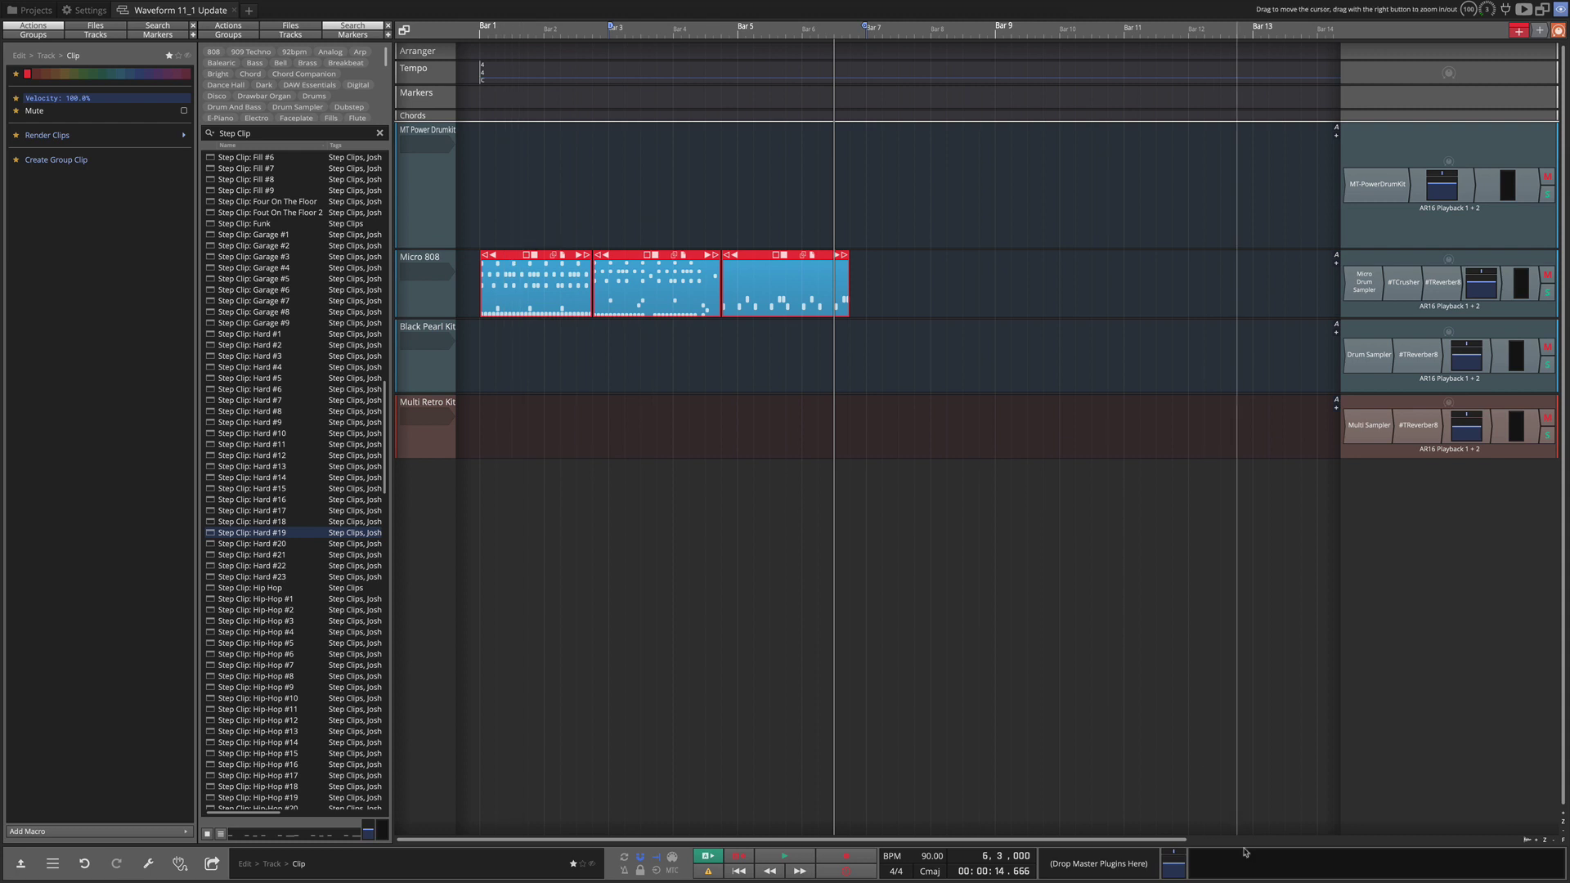
Step: Change the project tempo from 90 to 145 BPM
click(931, 855)
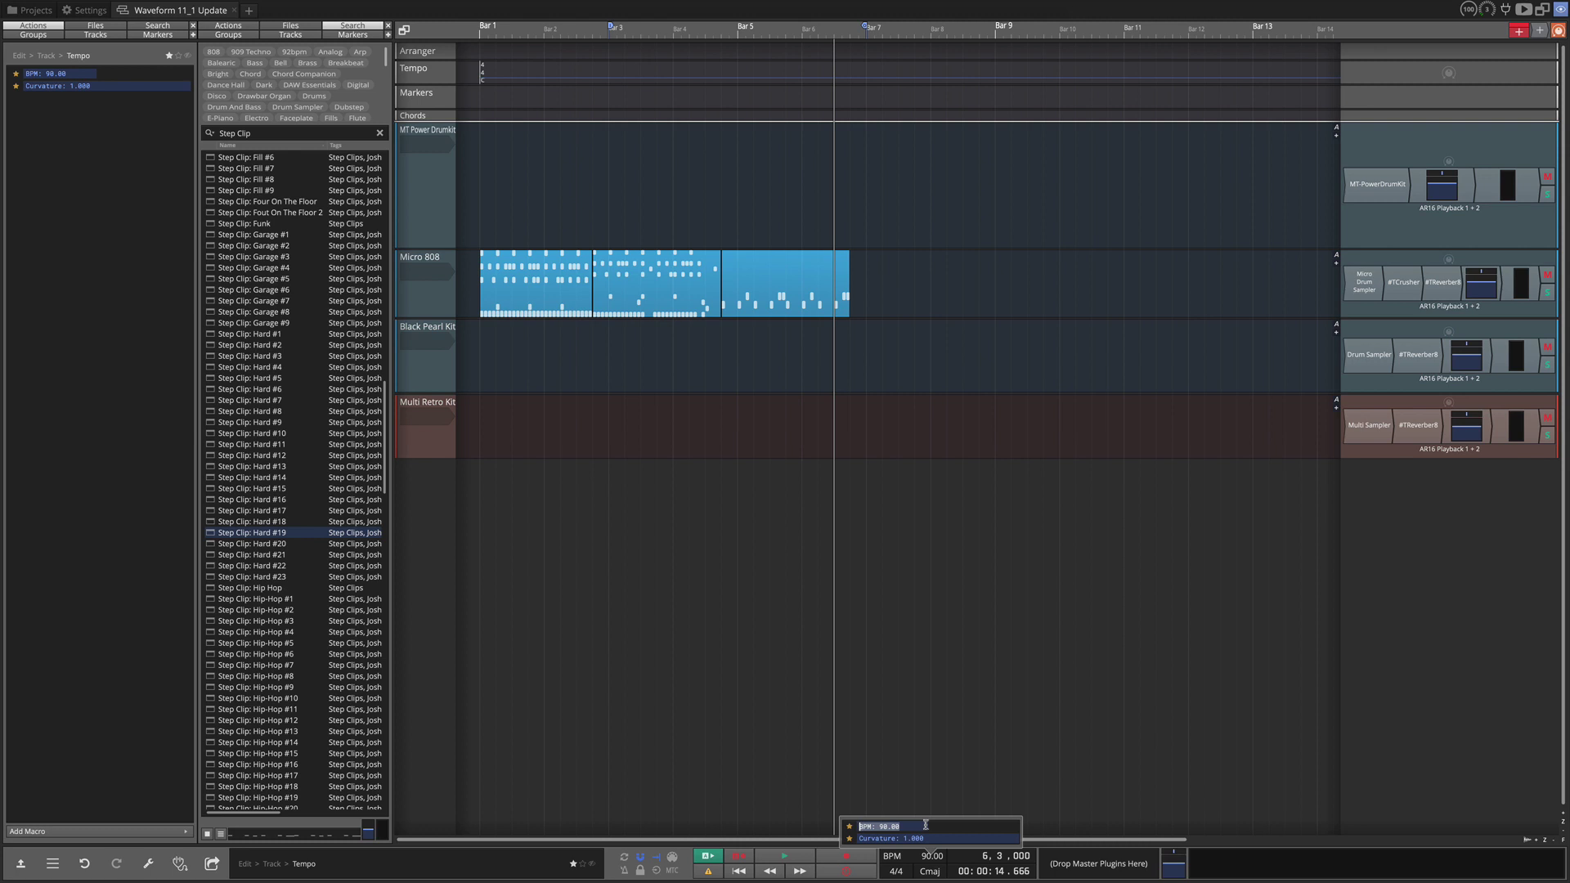
text(145)
key(Return)
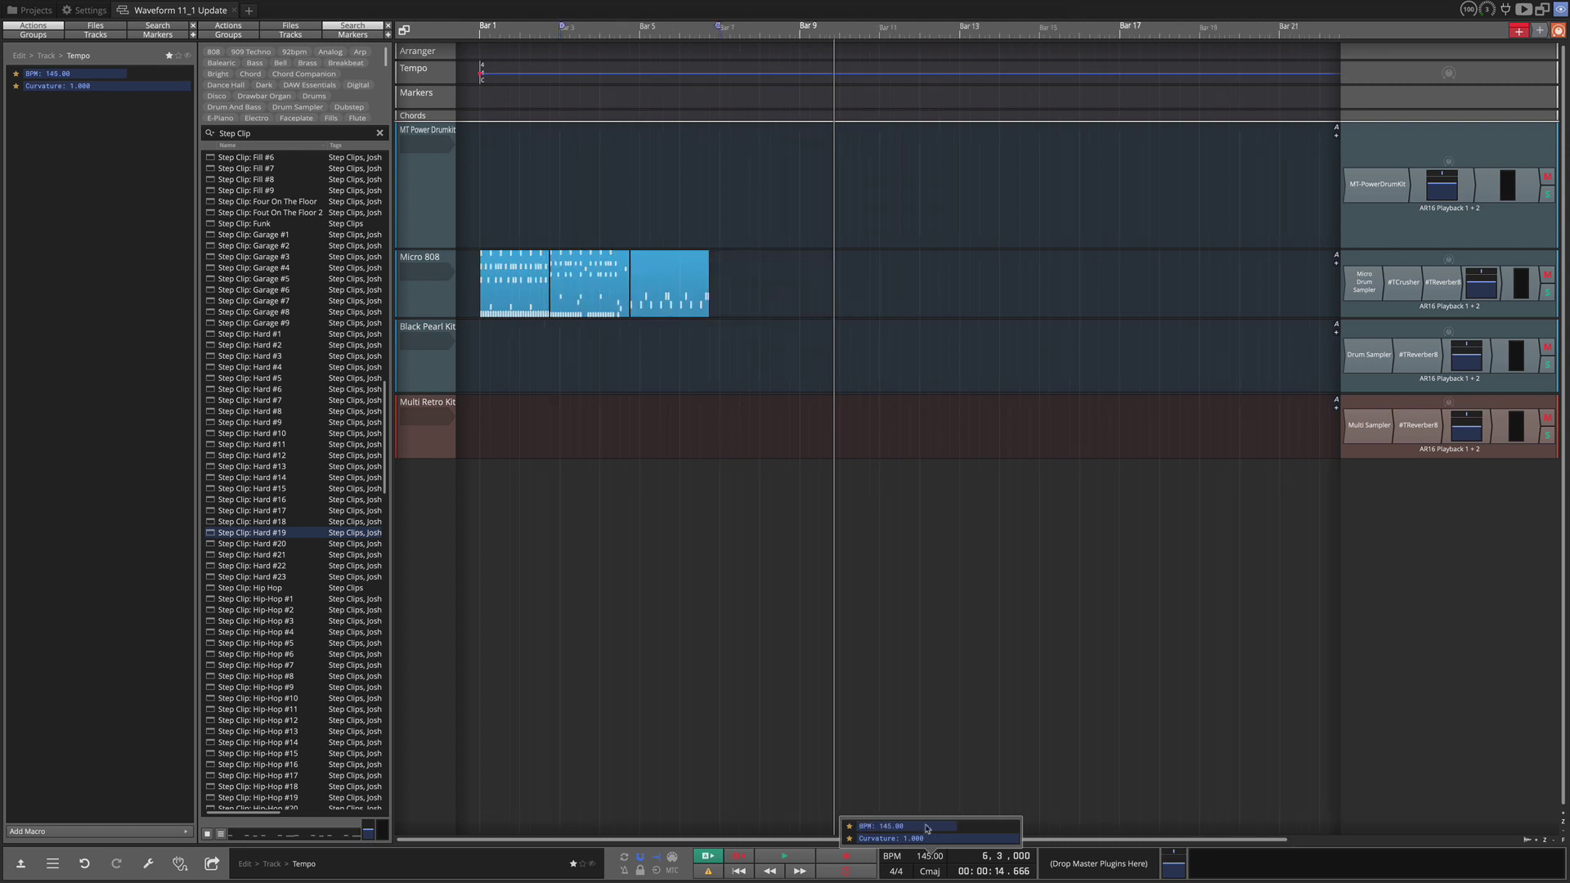
Step: Play the arrangement from bar 1 and open Micro 808's Crusher effect
click(470, 562)
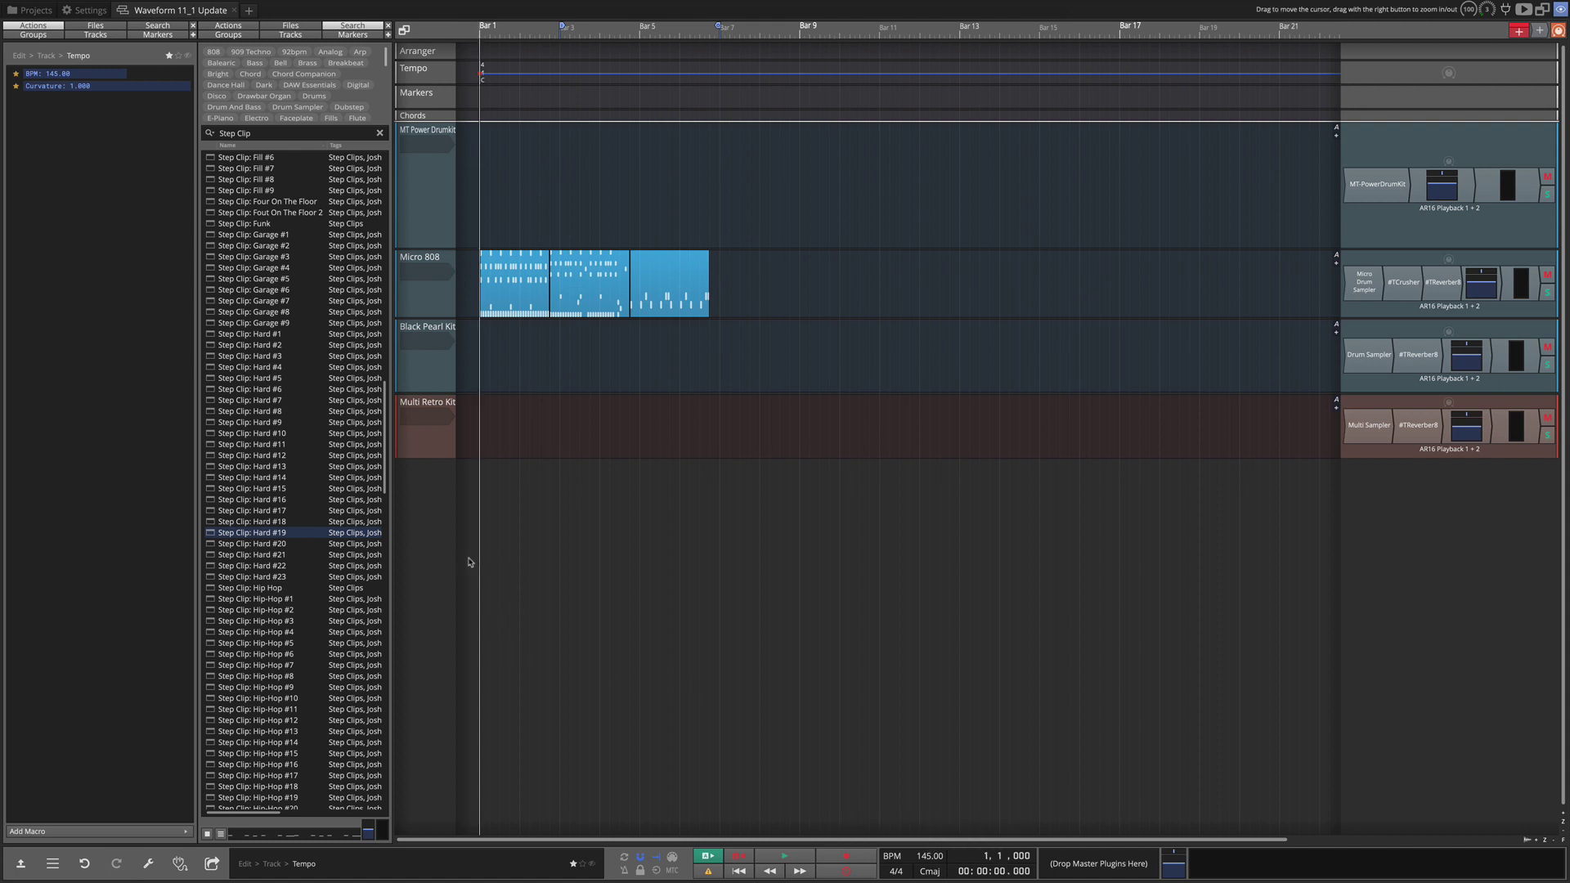
key(space)
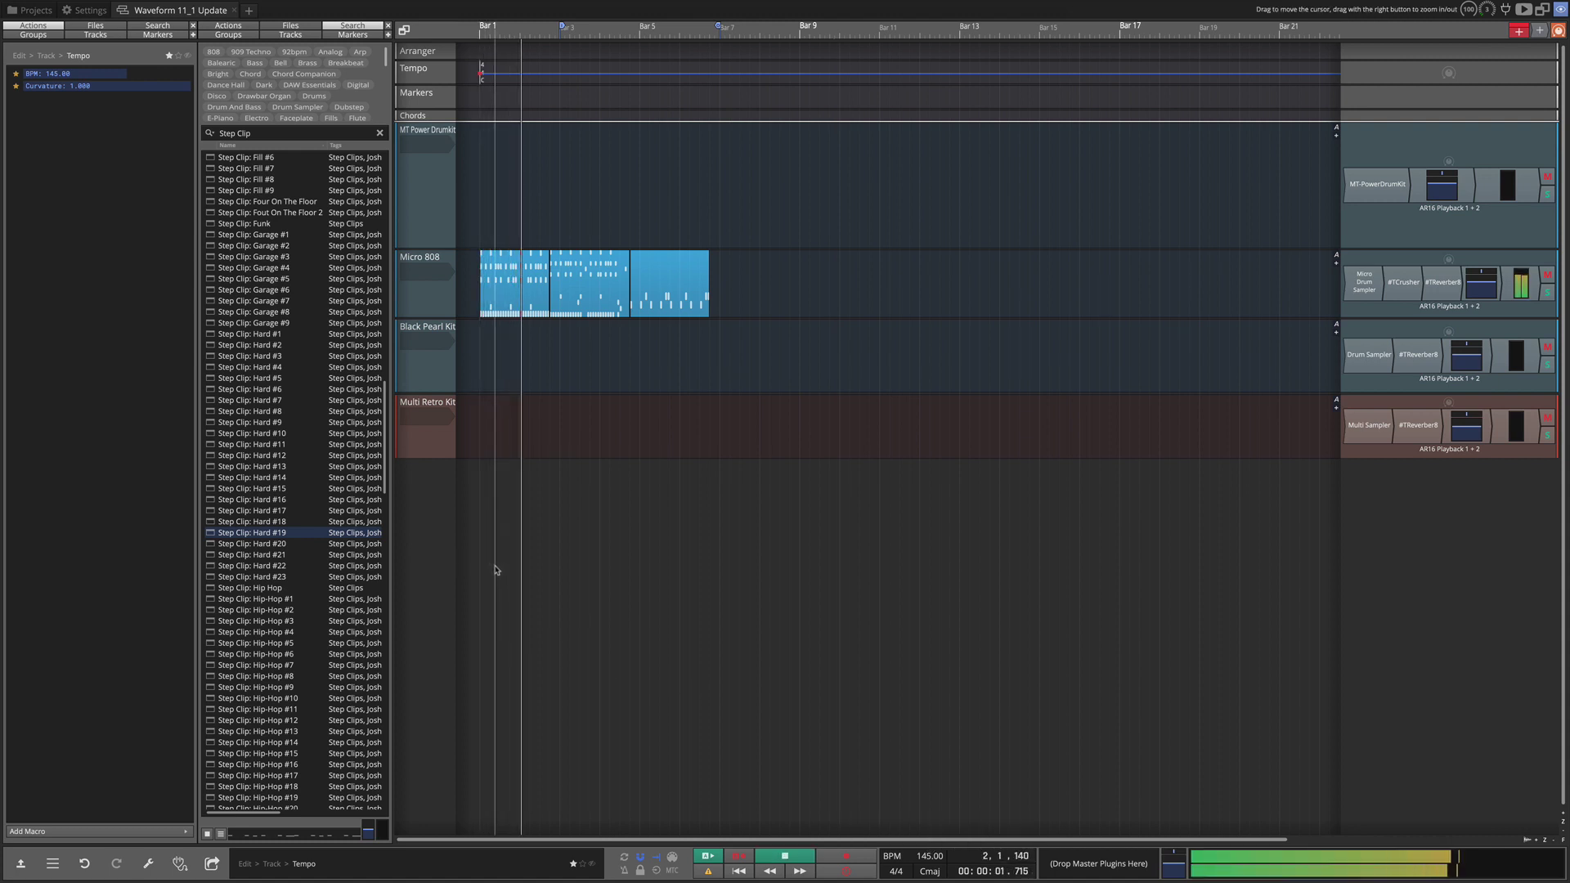
double_click(1404, 282)
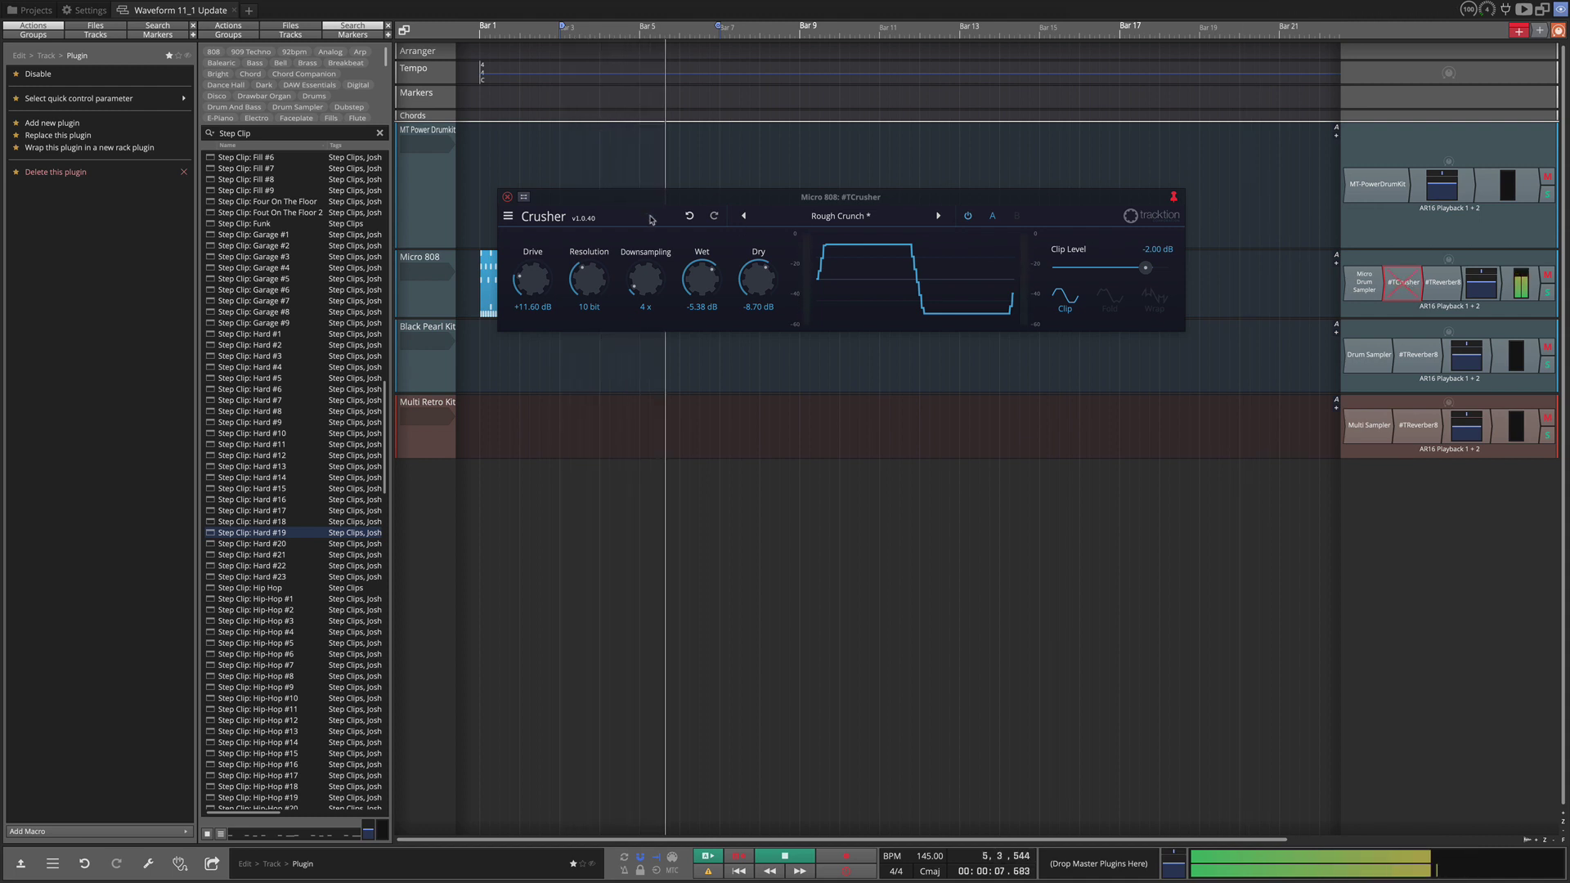
Step: Bypass the Crusher, stop playback, load the 909 kit into Black Pearl Kit's Drum Sampler, and select the clips
click(873, 494)
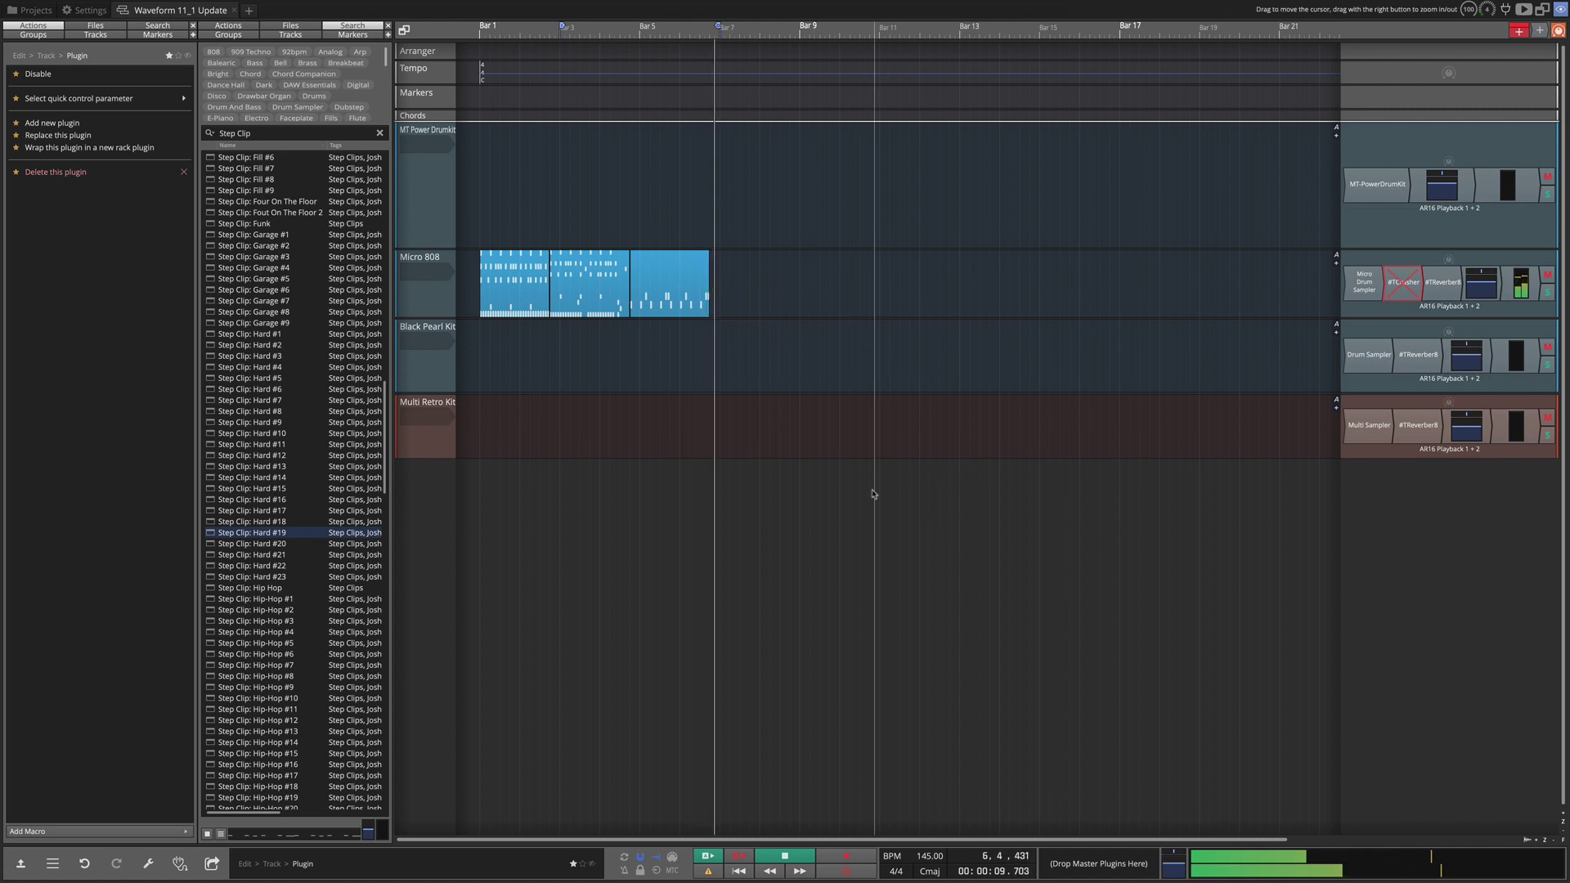
key(space)
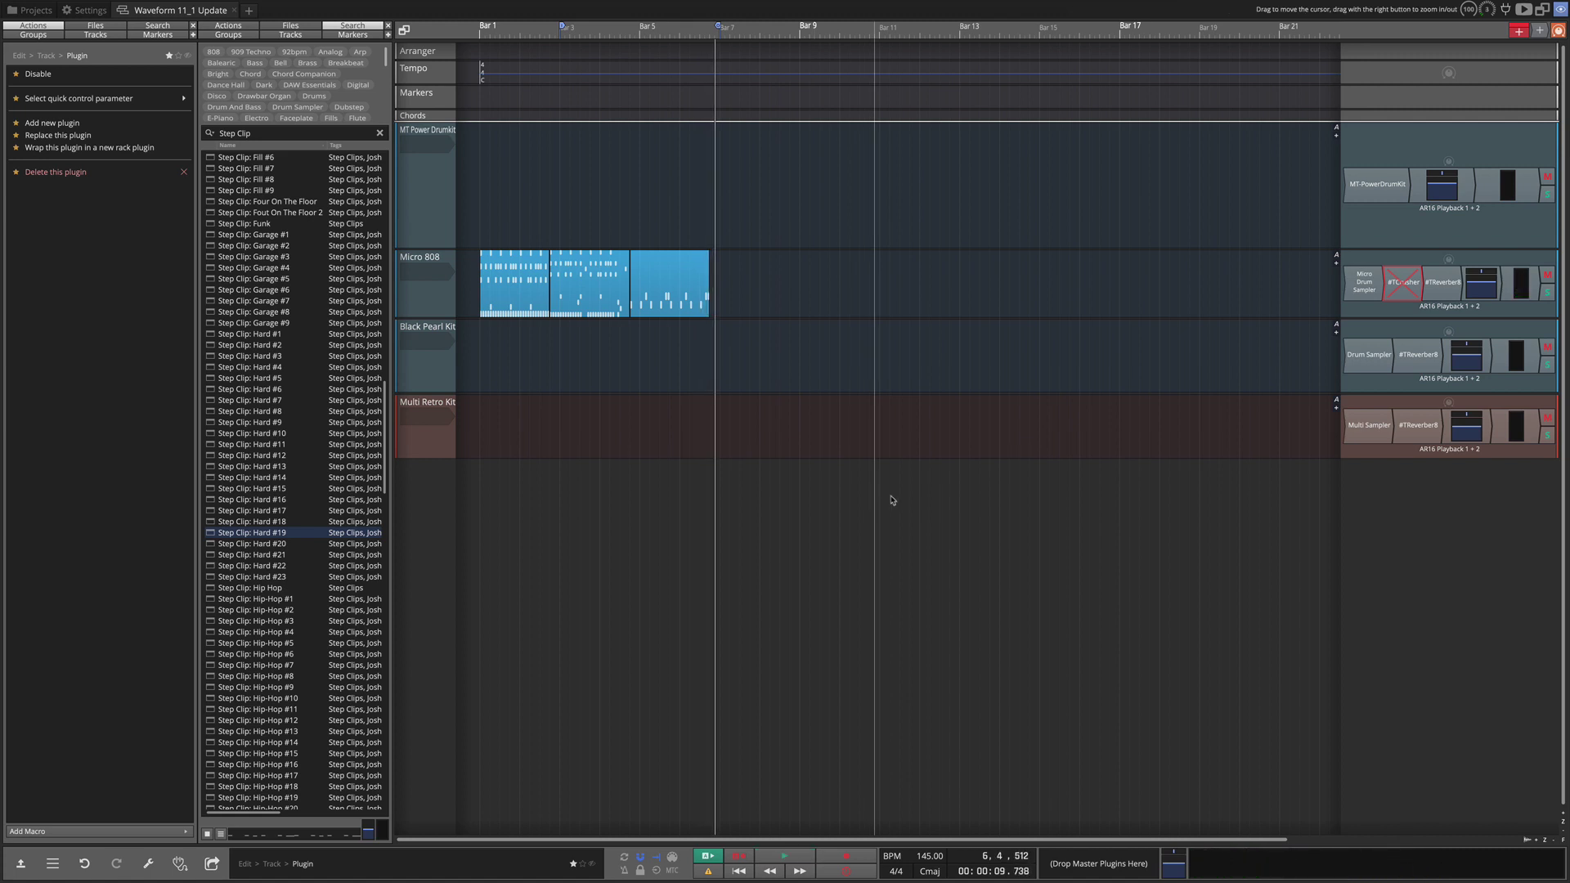
double_click(1371, 363)
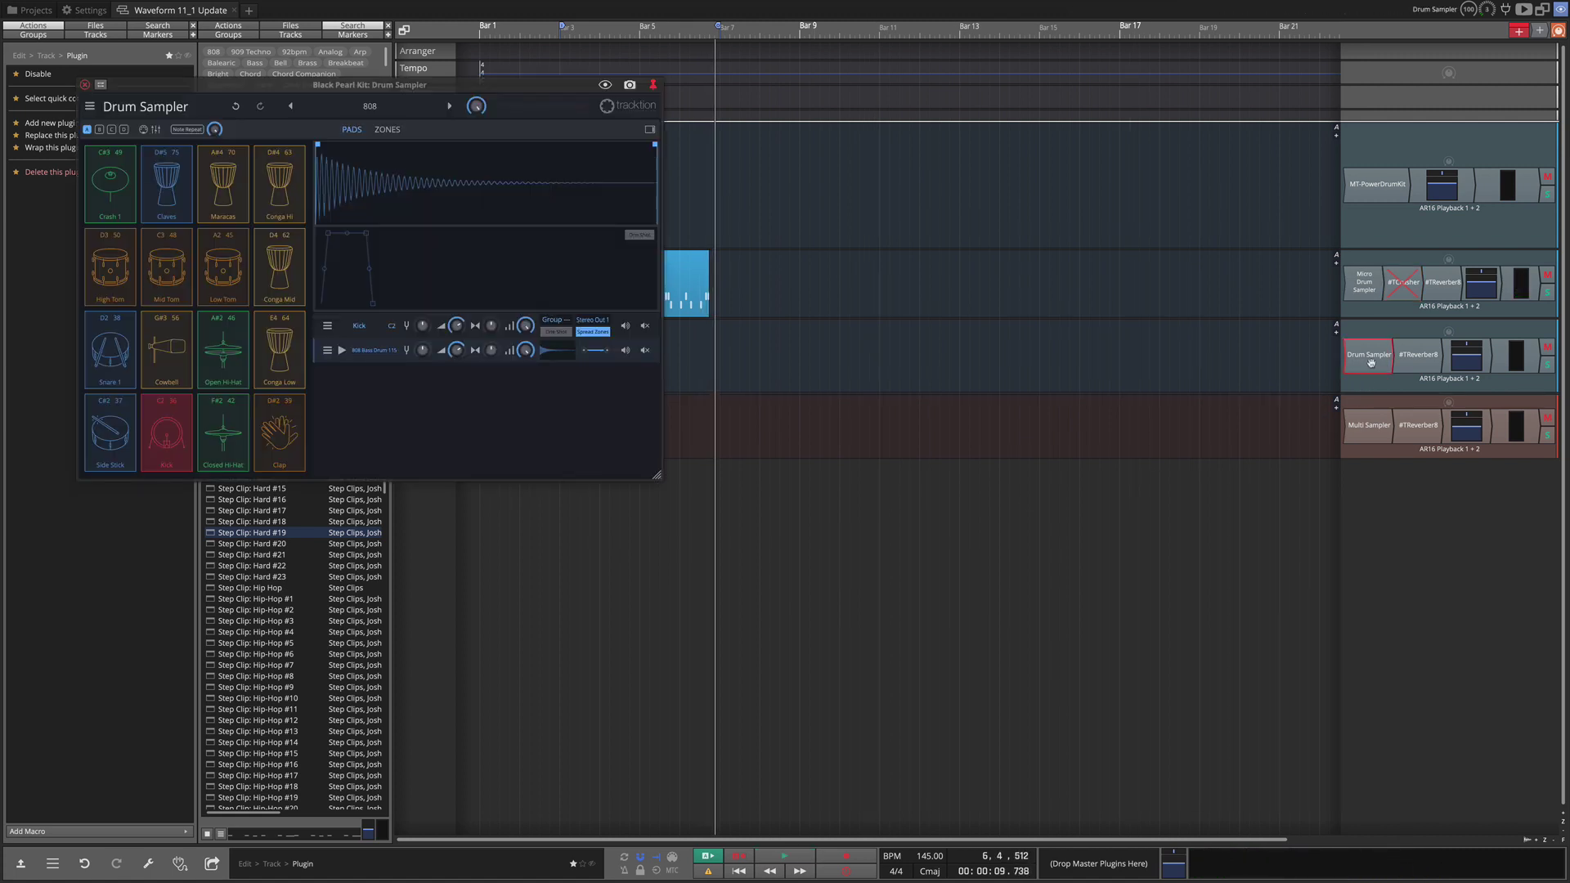
click(378, 110)
click(296, 141)
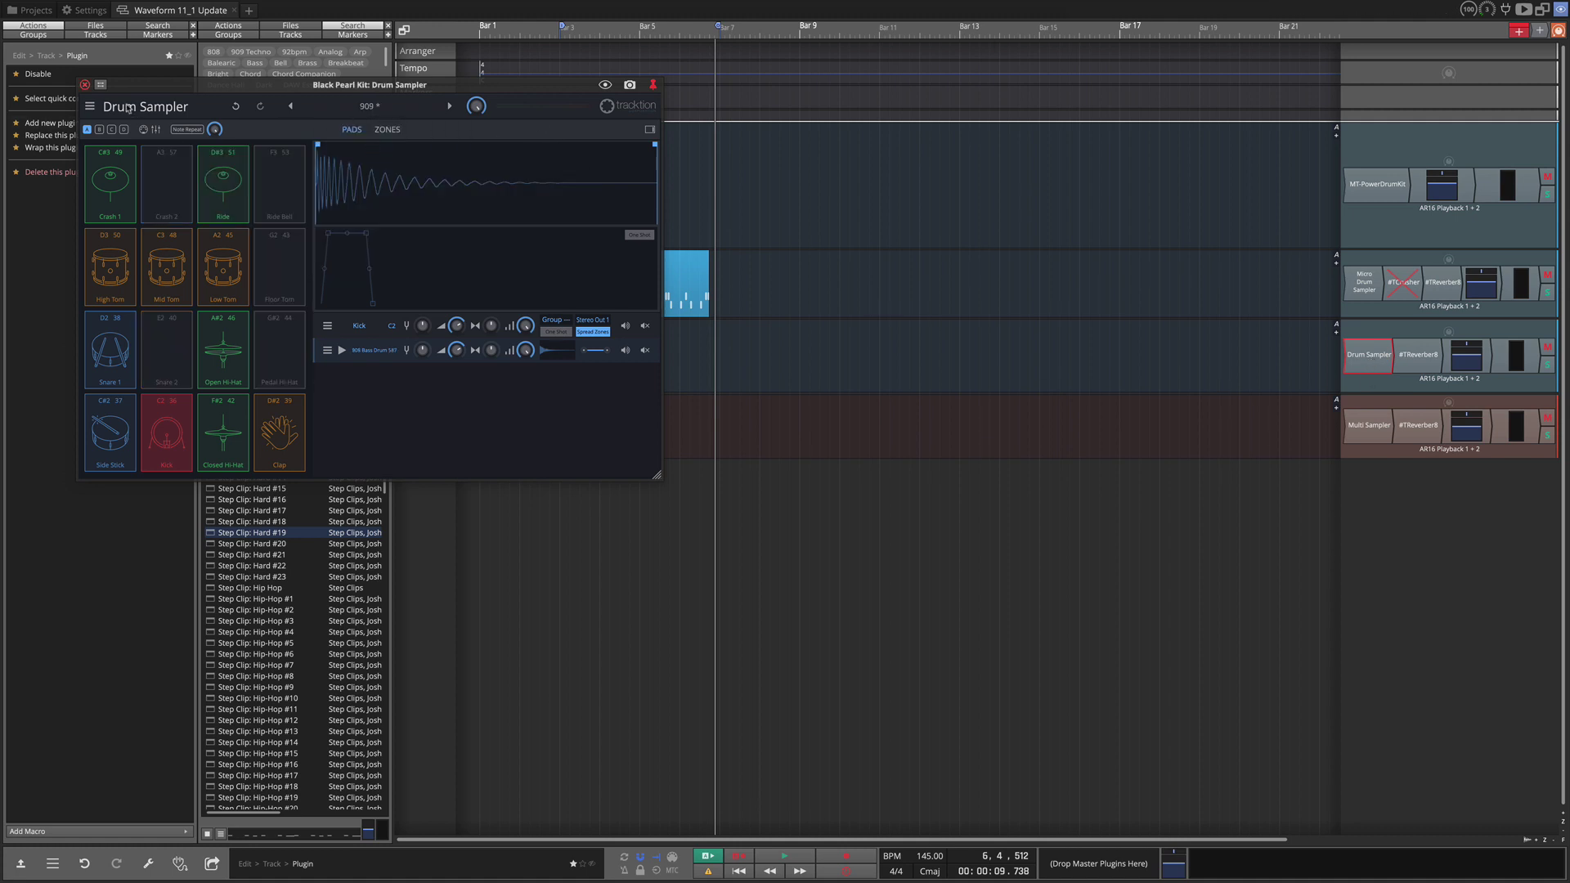
click(84, 85)
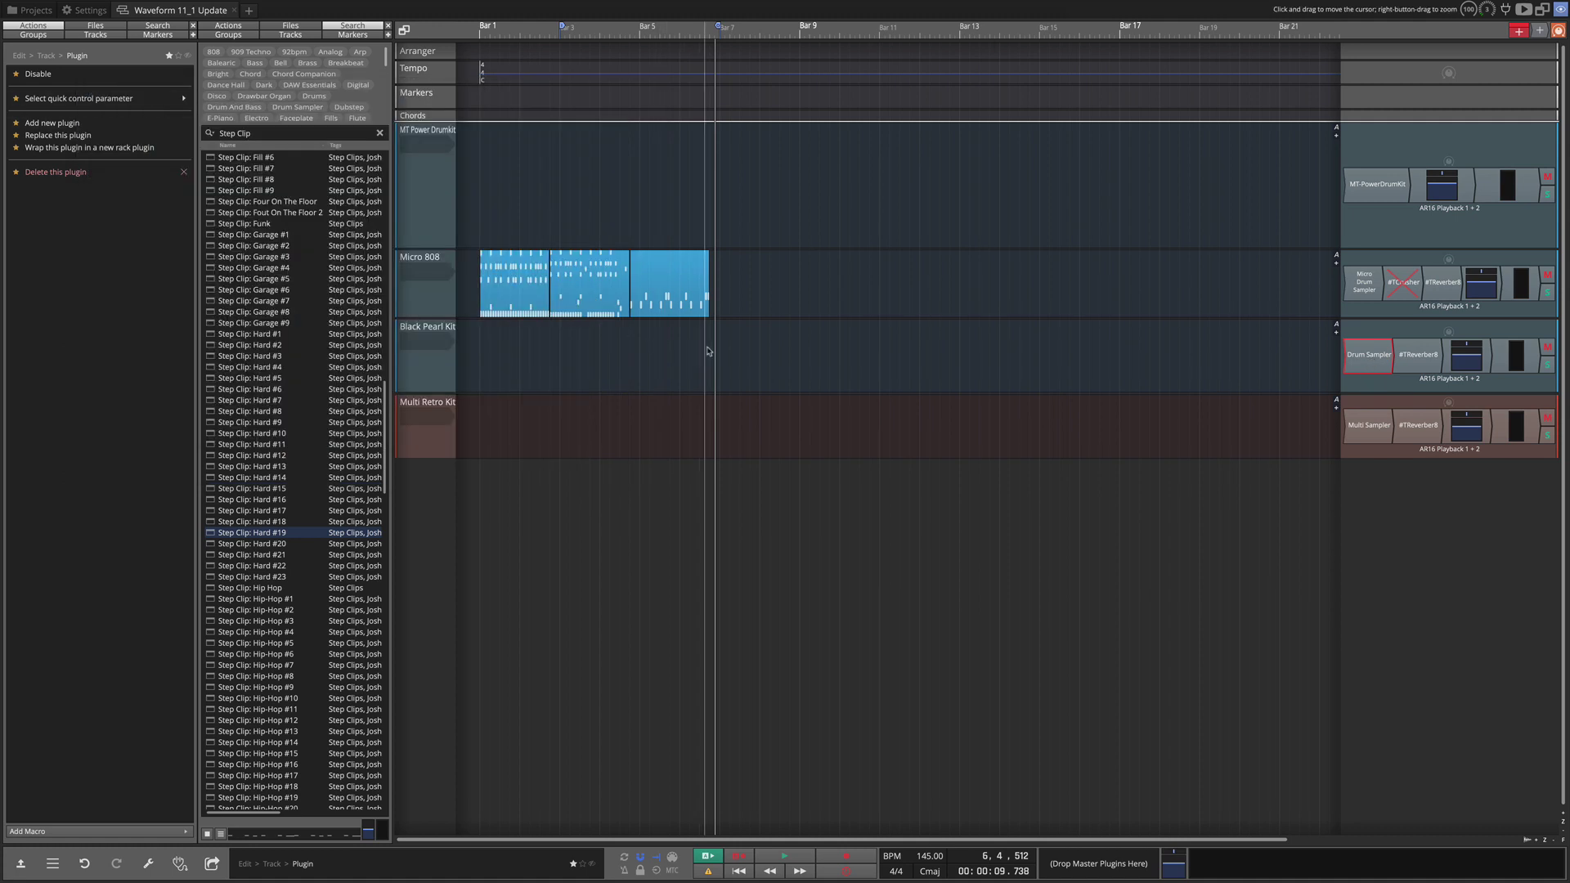
click(499, 277)
Step: Move the three Hard clips down to Black Pearl Kit, audition them with the 909 kit, then delete them
key(ctrl+Down)
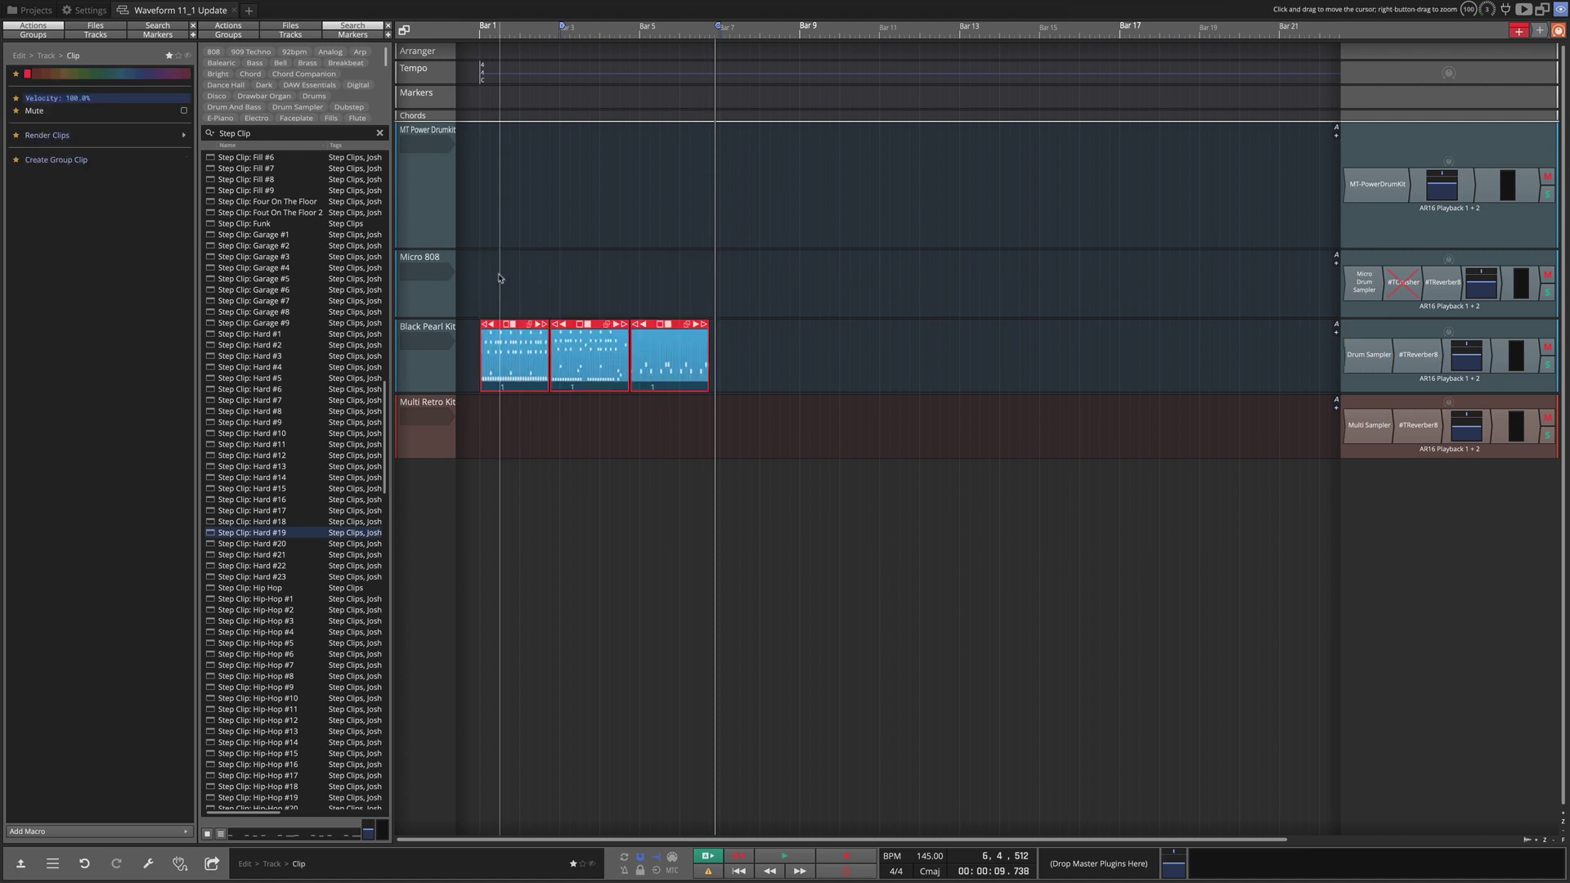
key(space)
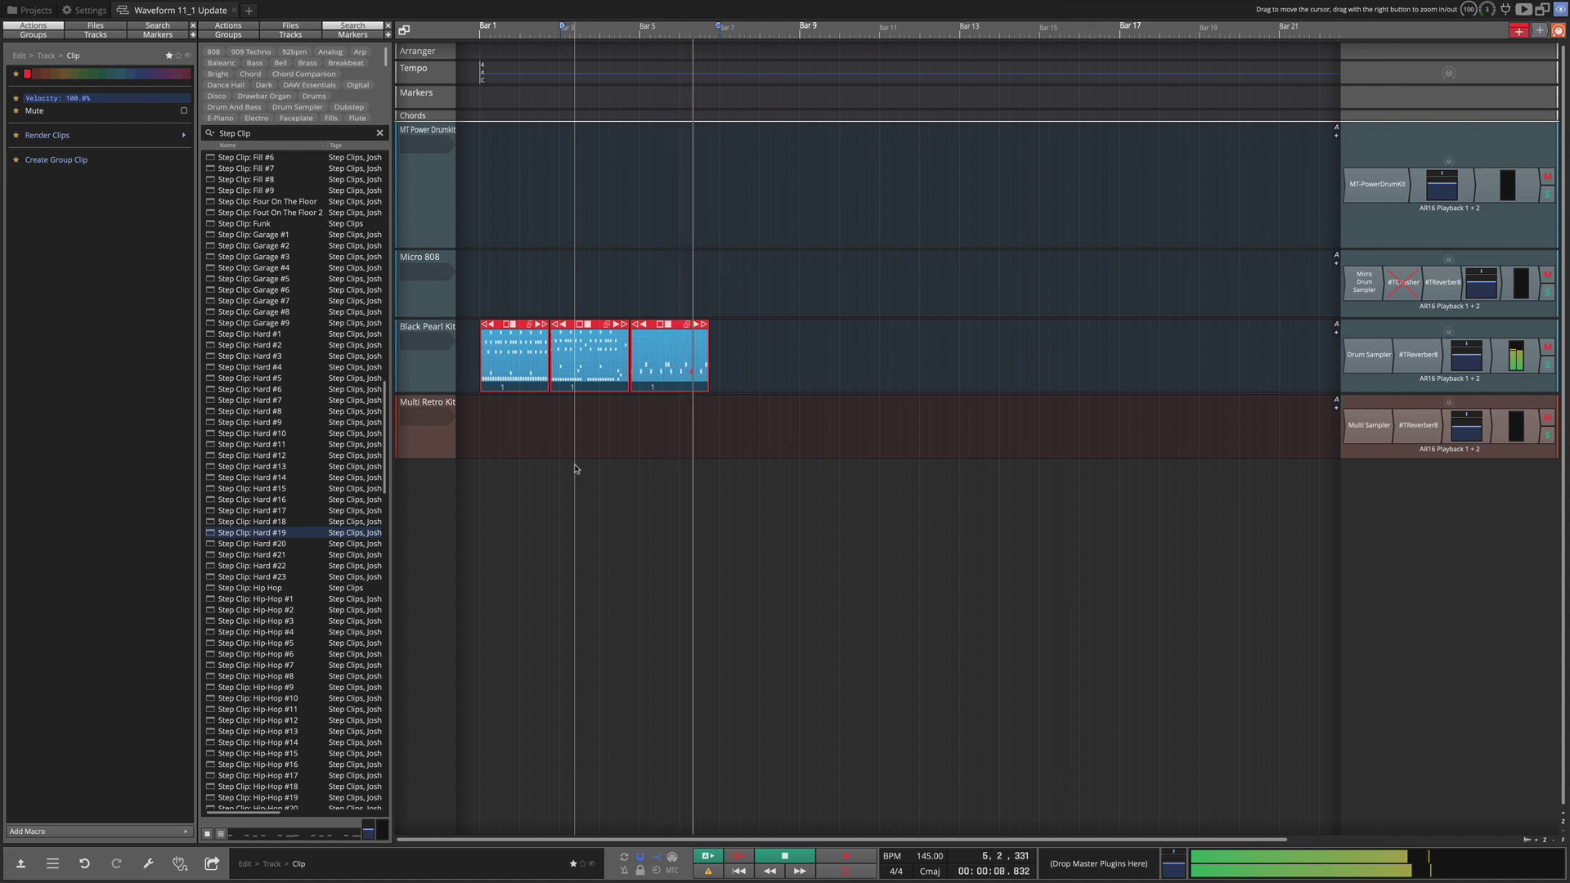
key(space)
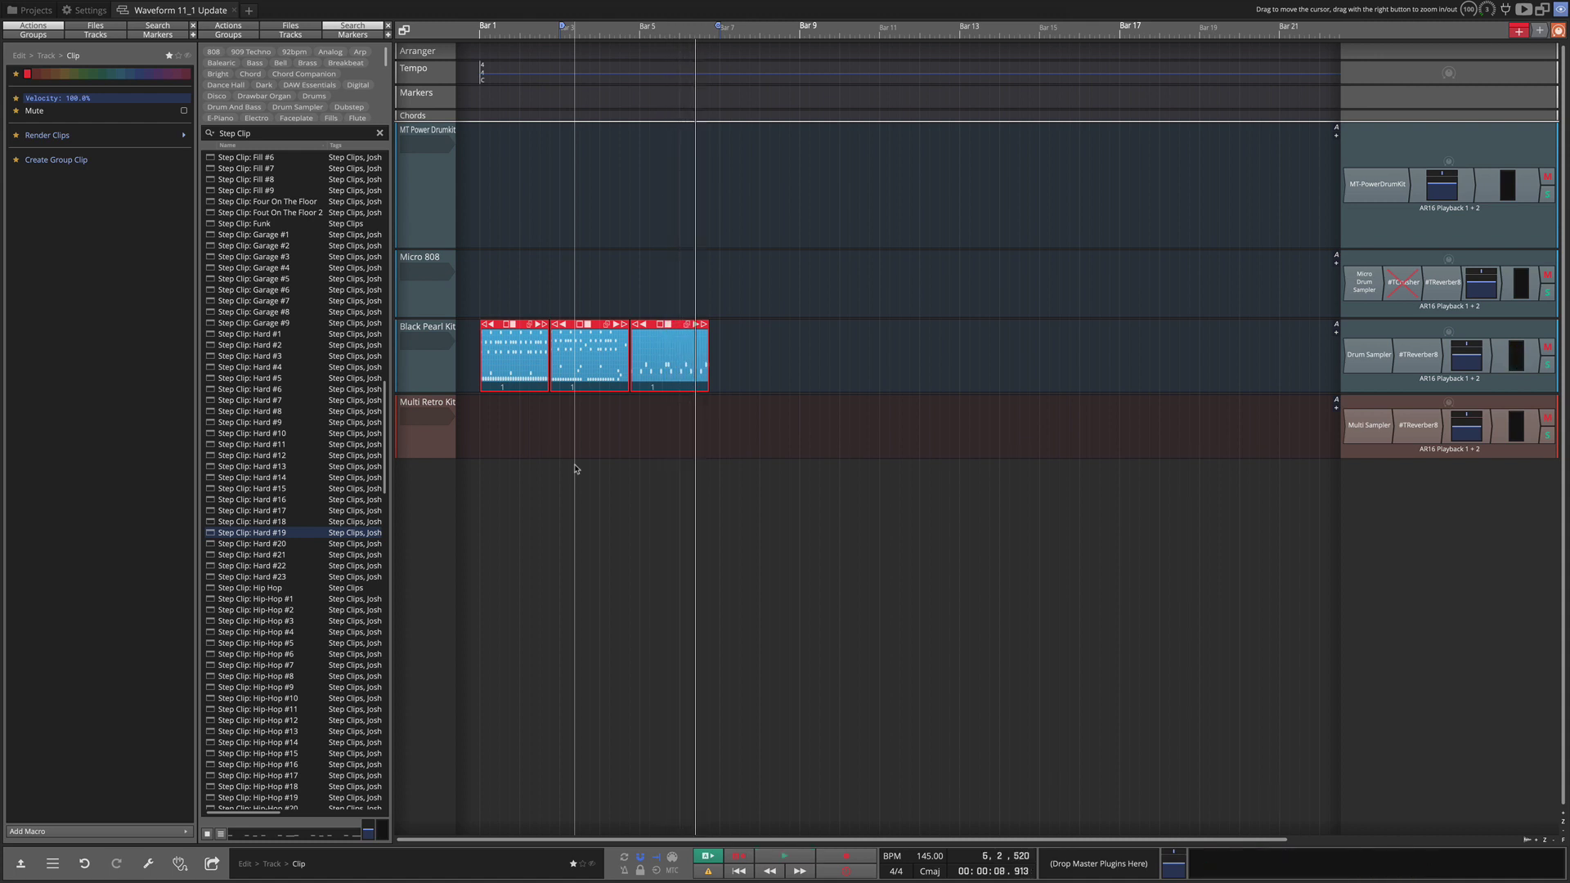
click(516, 357)
key(Delete)
scroll(336, 564, down, 18)
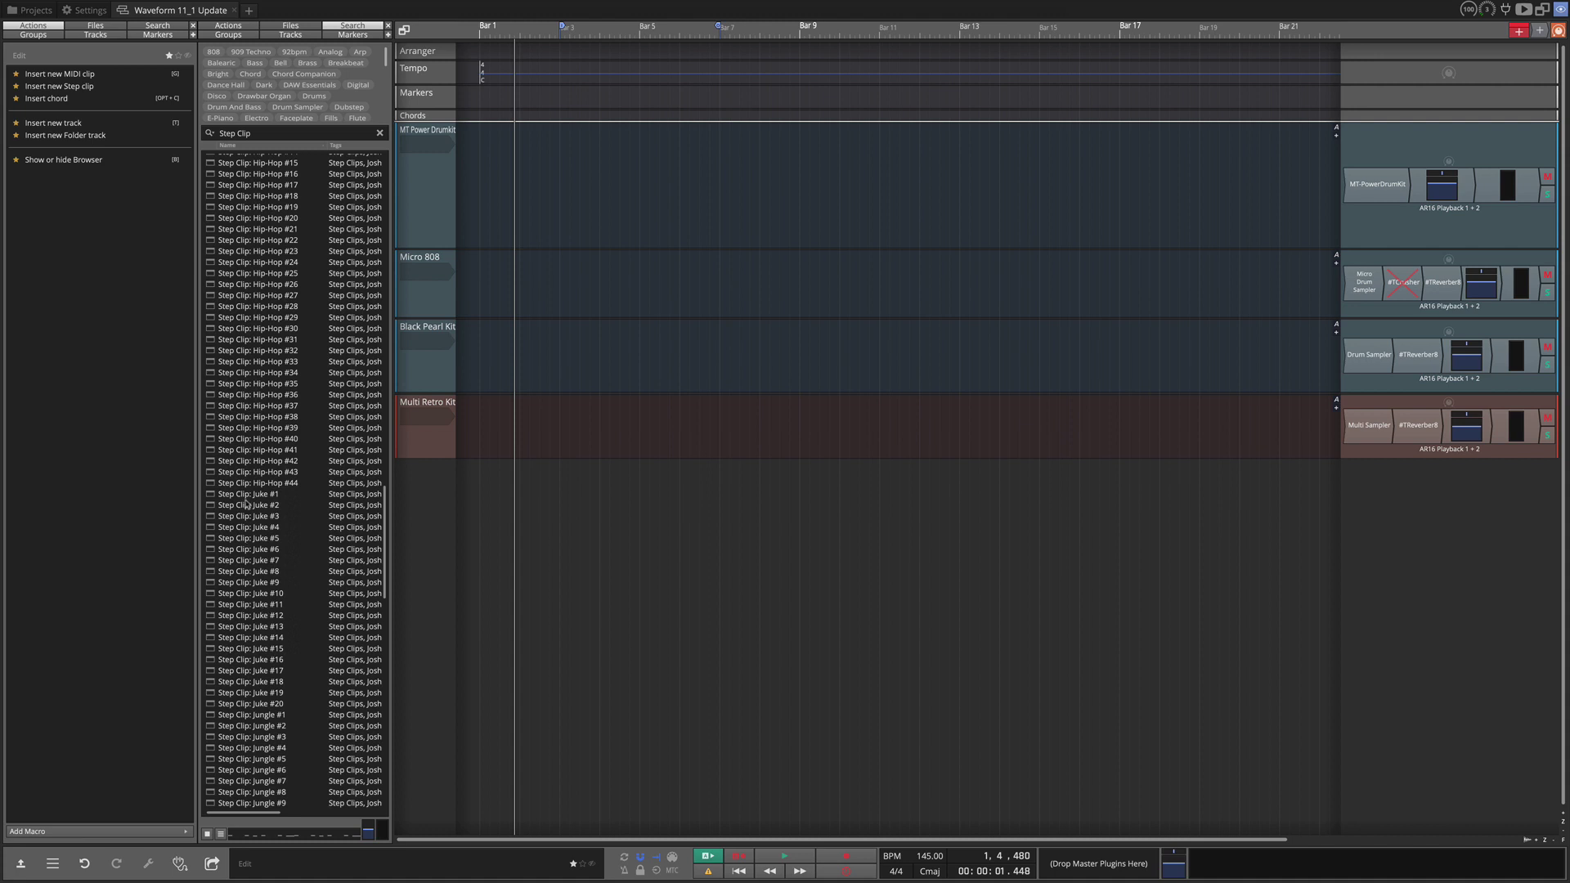
click(245, 496)
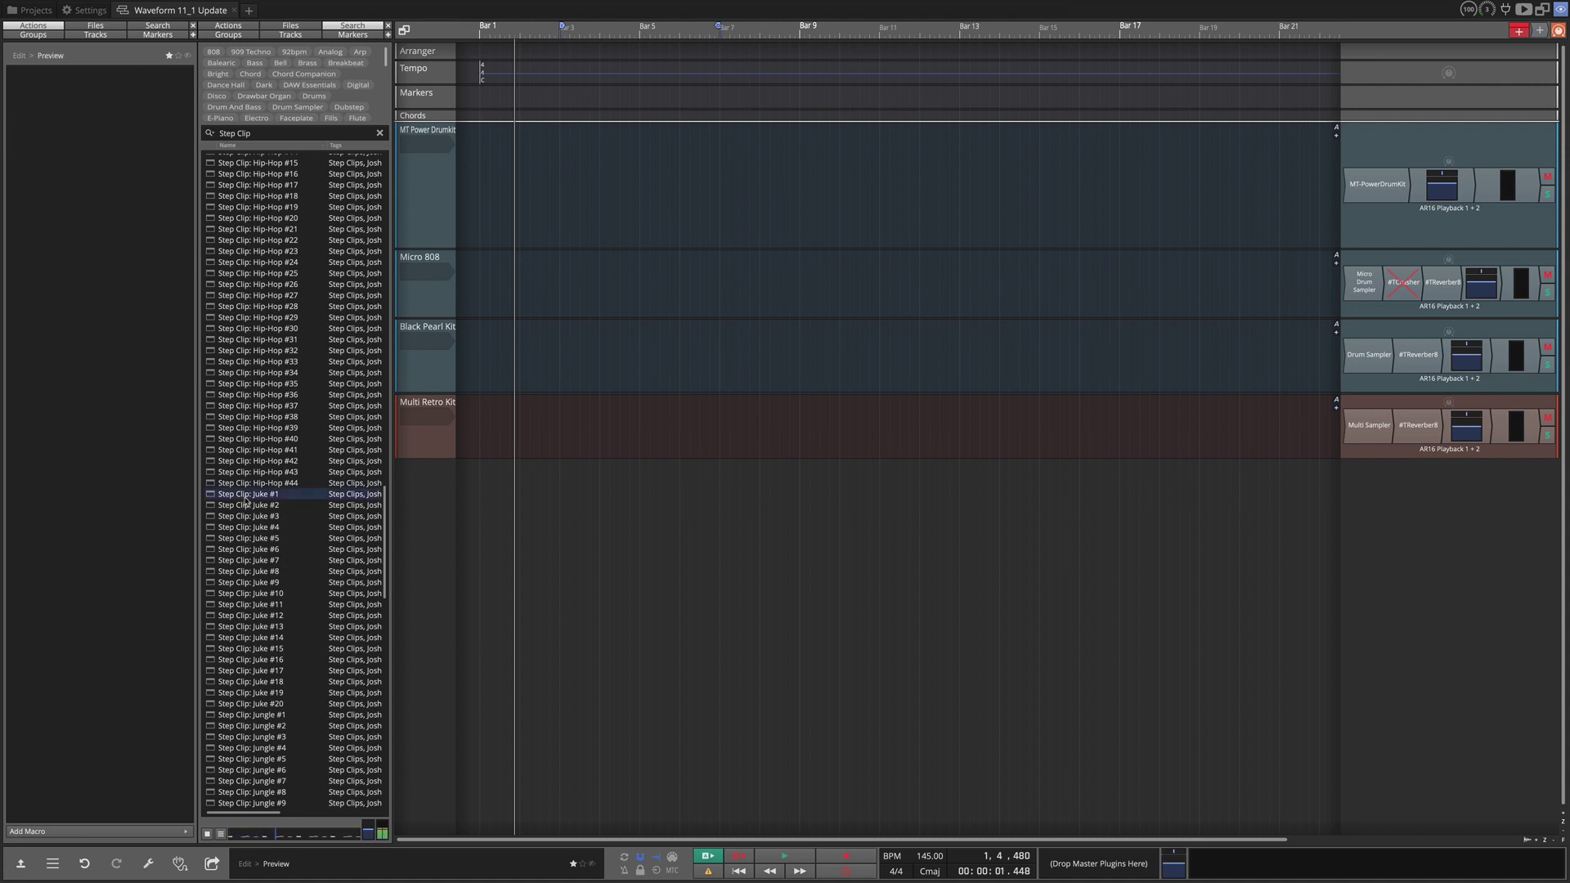
click(246, 507)
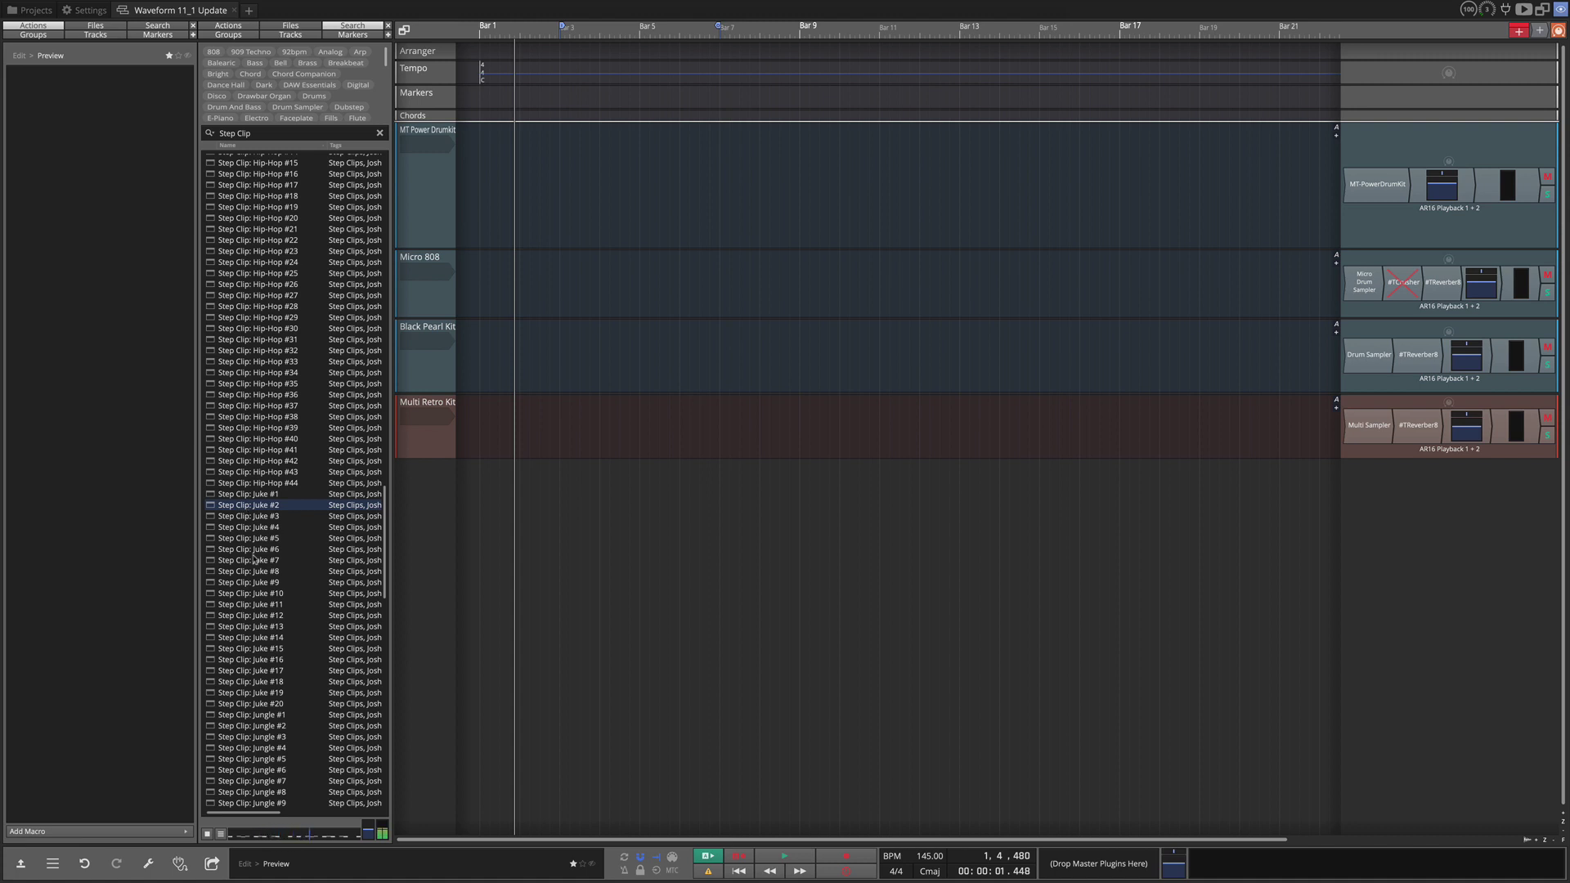
click(254, 606)
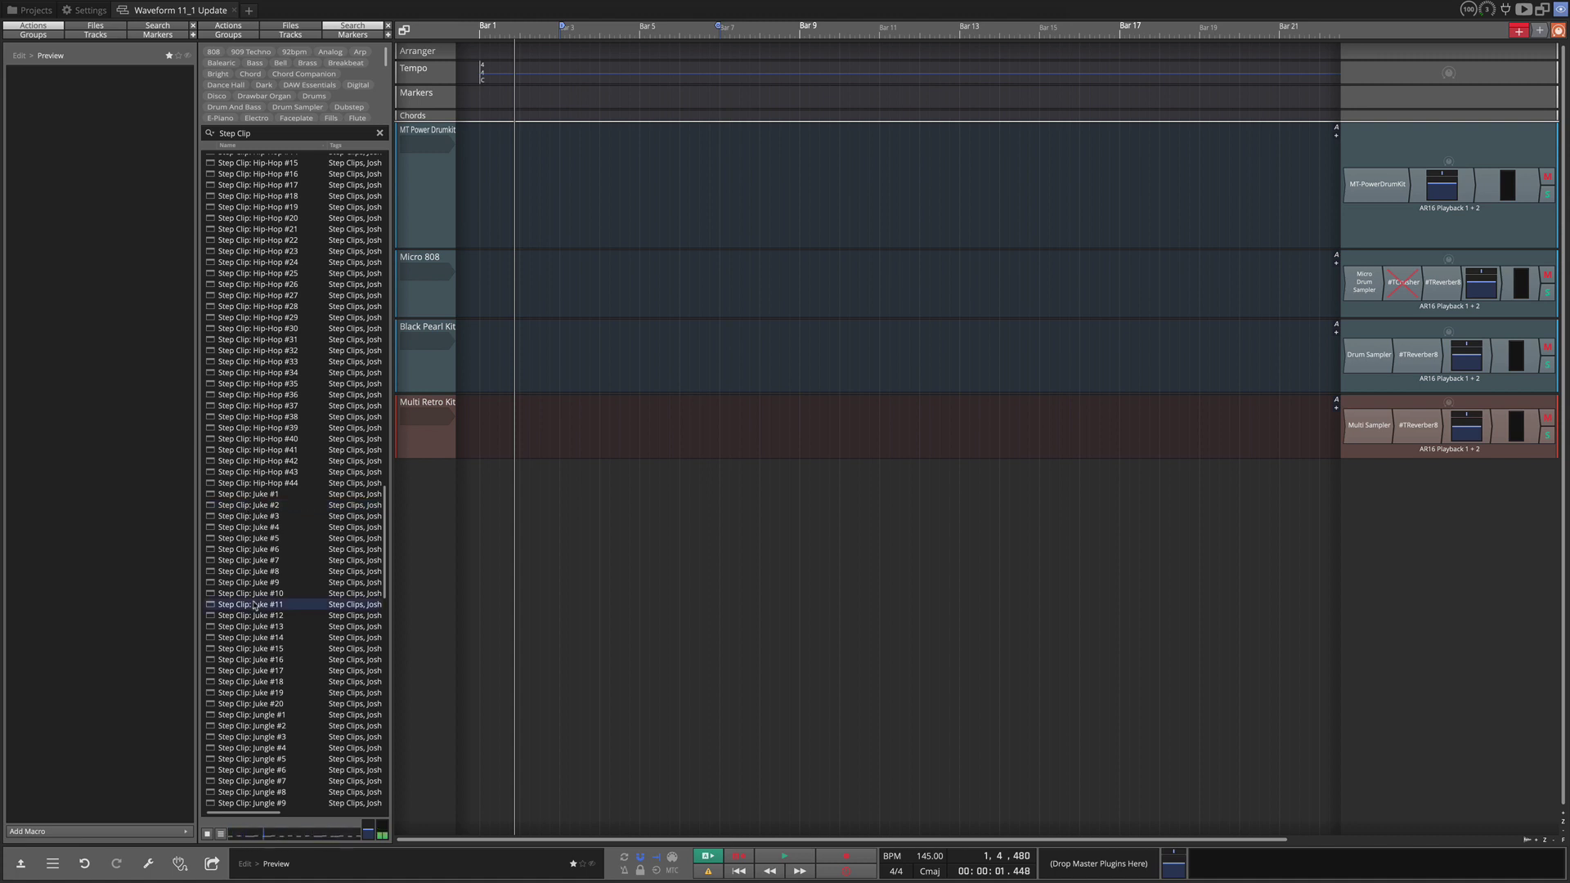
click(257, 660)
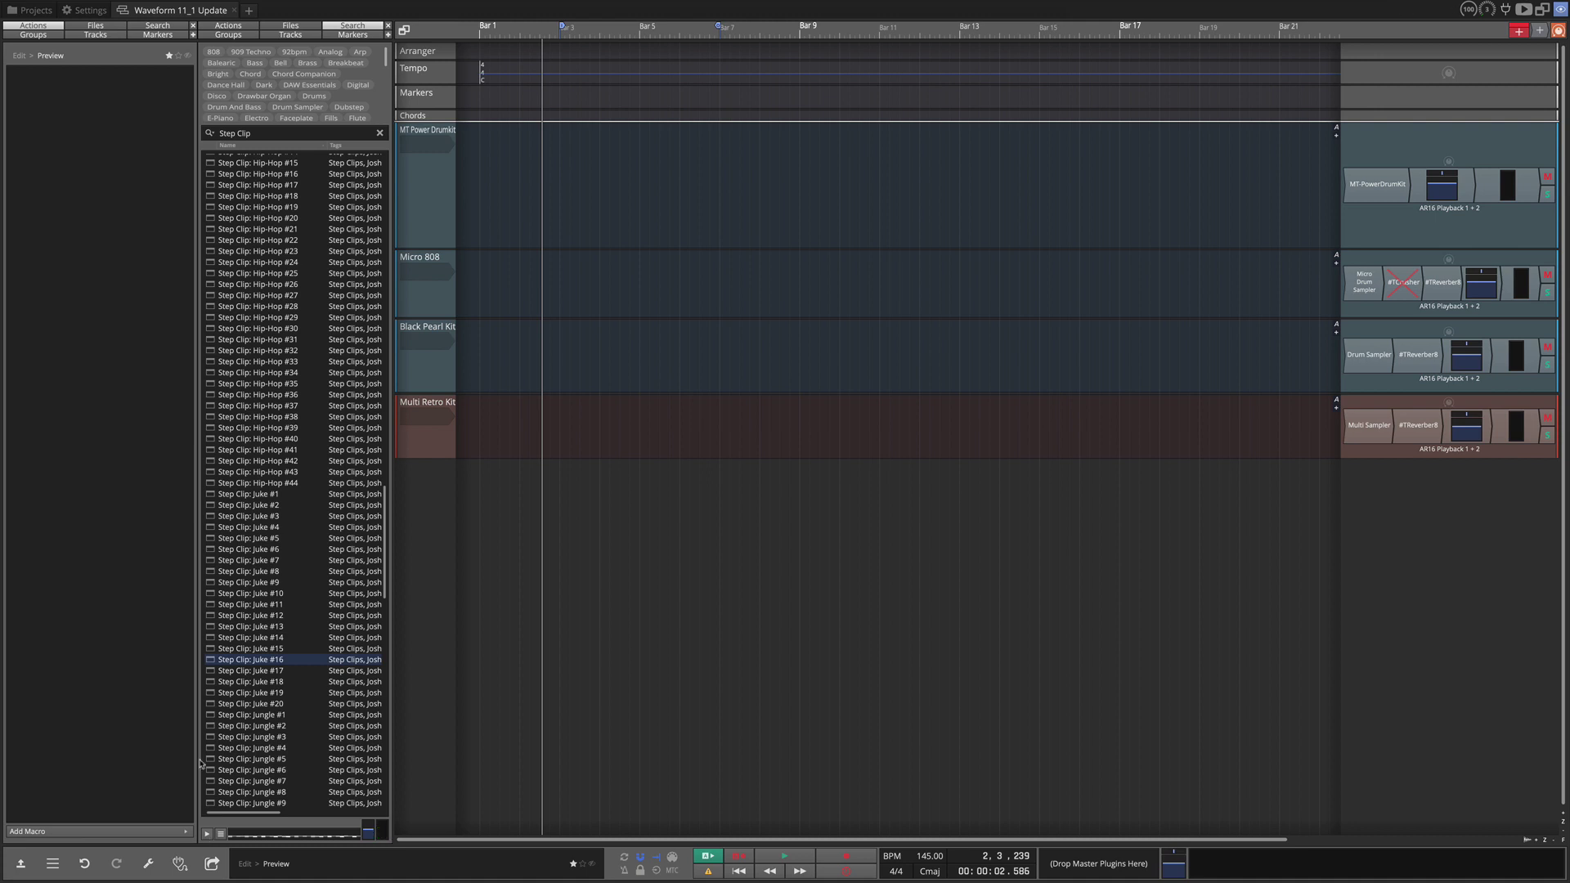
scroll(262, 572, up, 20)
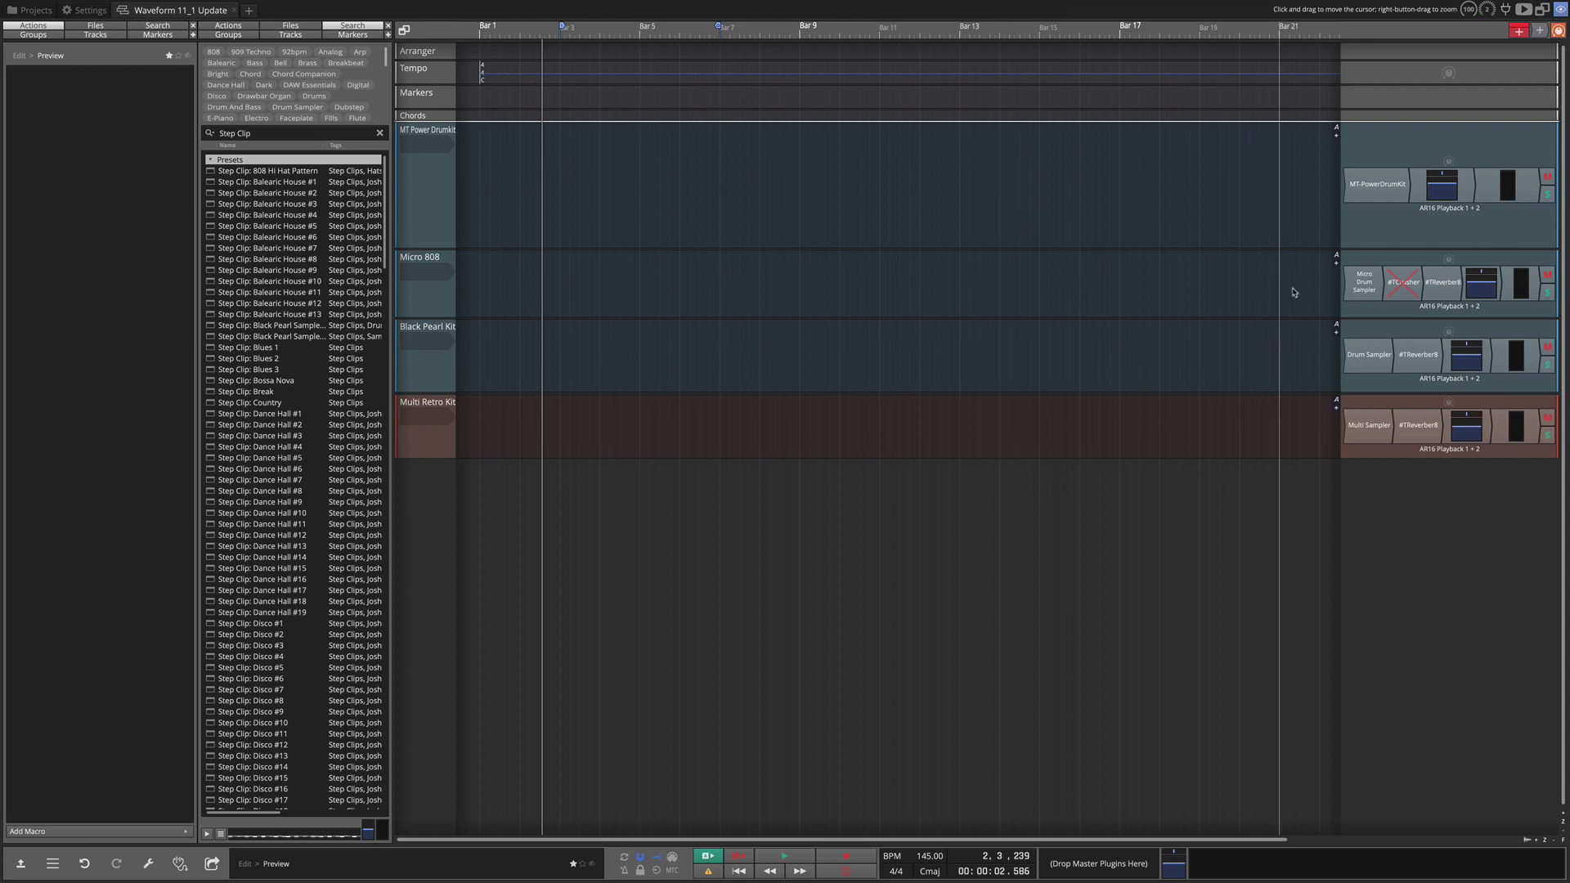
Step: Open Micro 808's Micro Drum Sampler and colour the Crash 1 pad red
double_click(1363, 285)
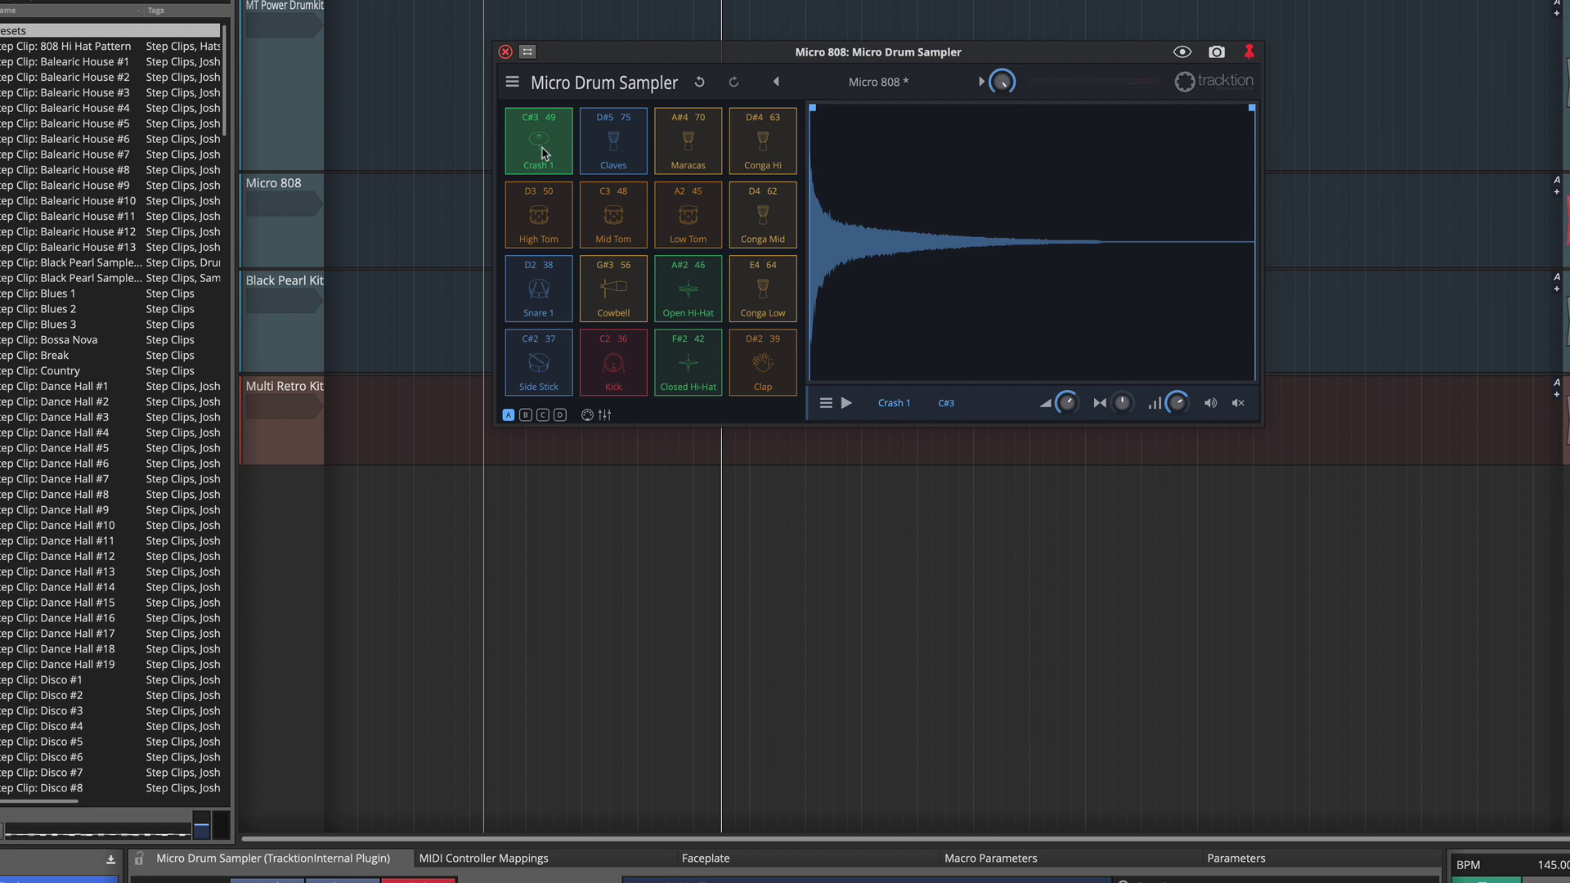
right_click(542, 153)
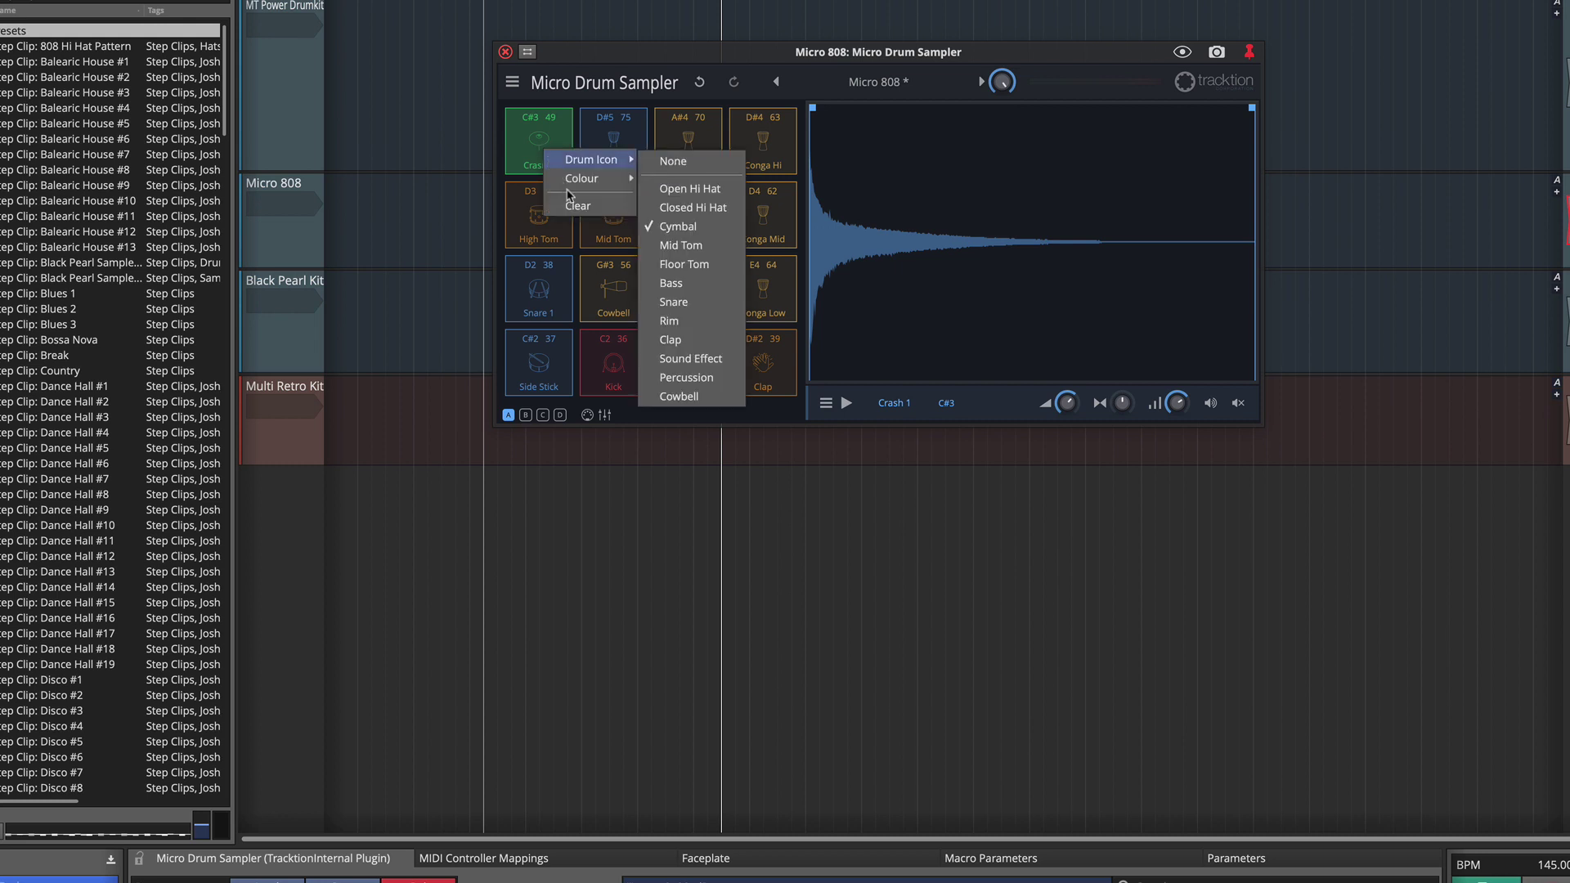
mouse_move(581, 180)
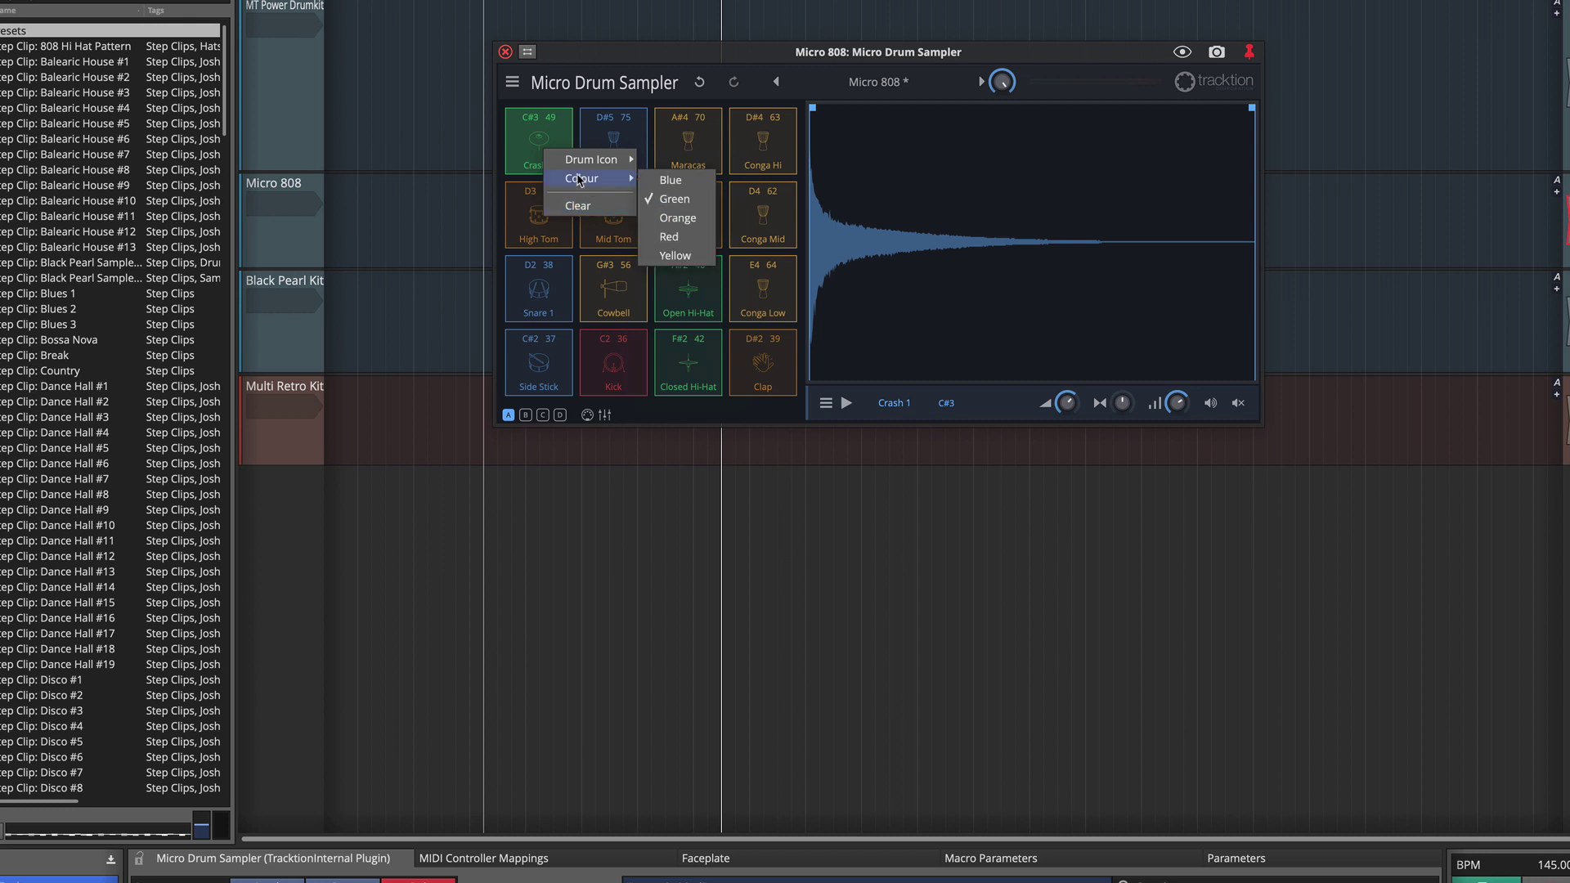
click(689, 239)
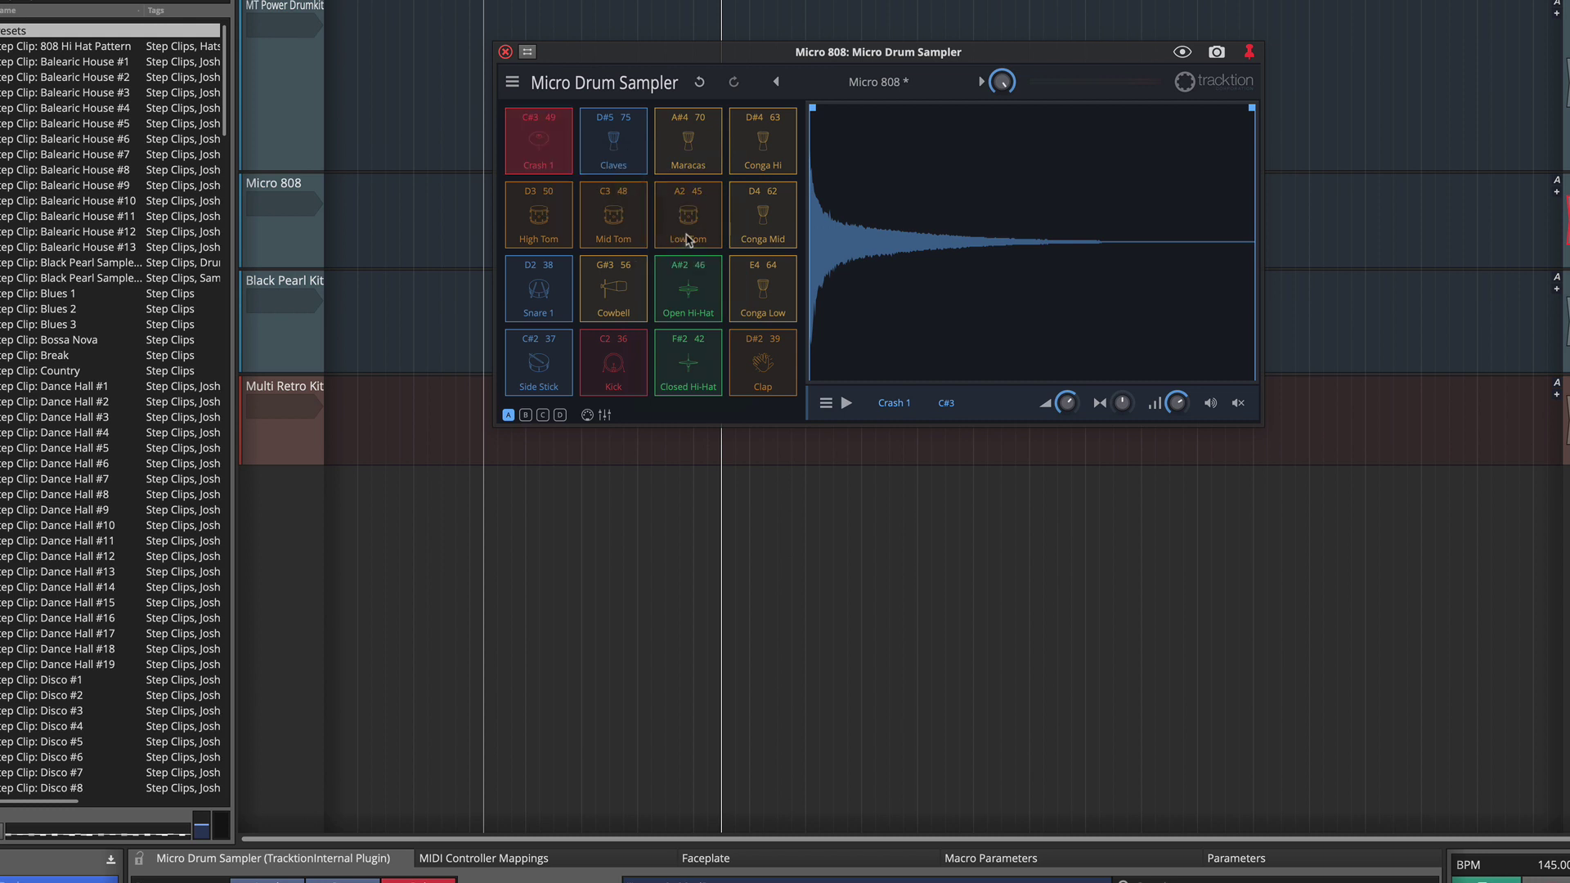
Step: Audition the Maracas pad, then set the Crash 1 drum icon to Open Hi Hat and then None
click(702, 139)
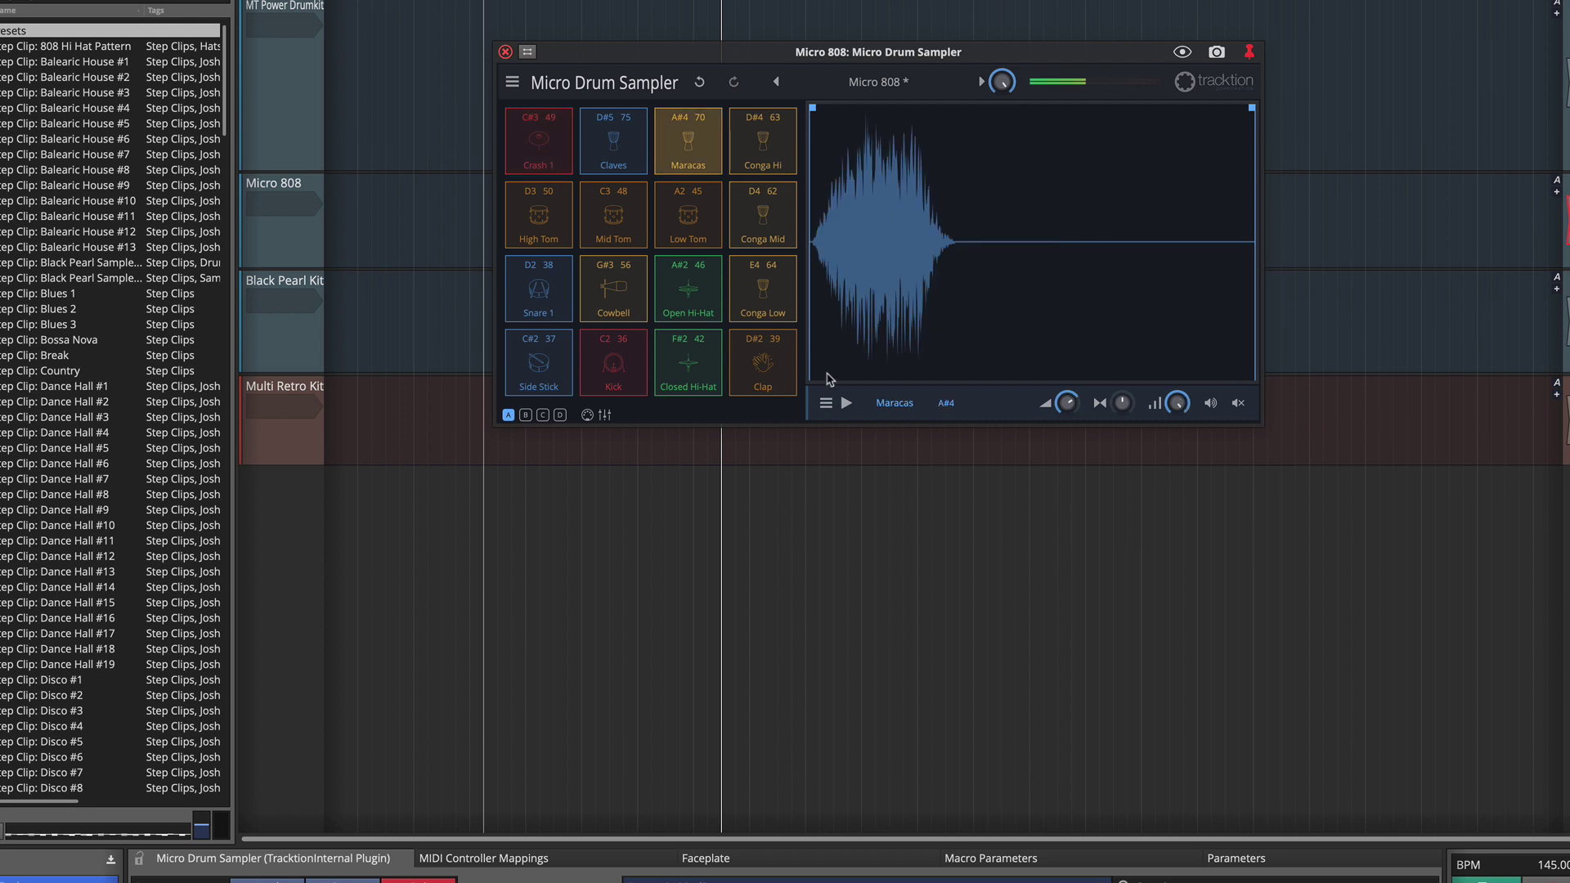
click(825, 403)
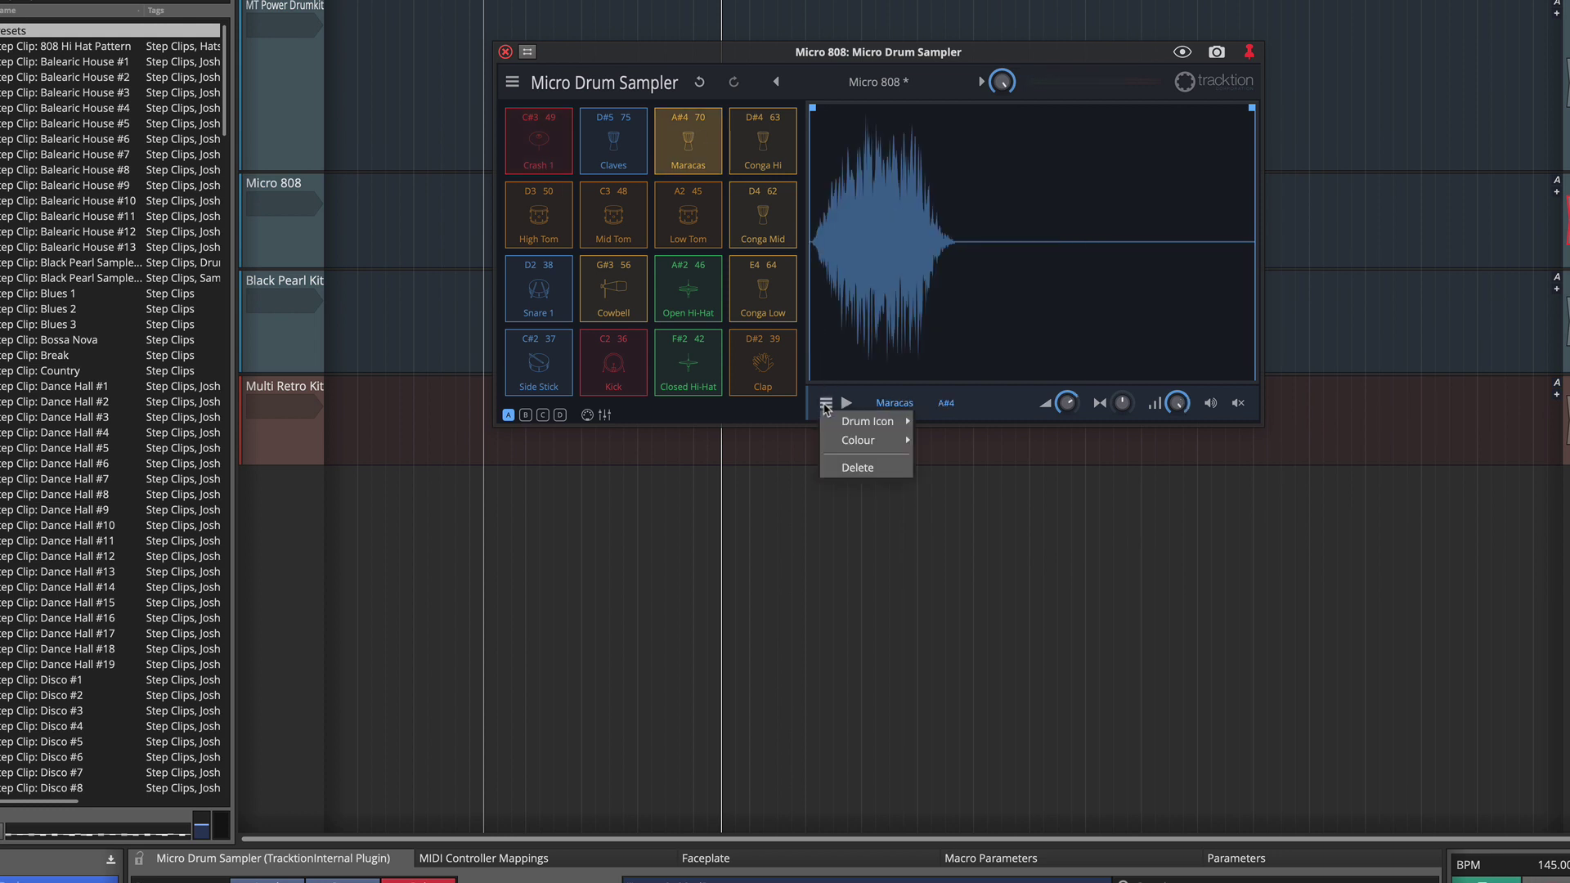
click(539, 147)
right_click(539, 150)
mouse_move(556, 157)
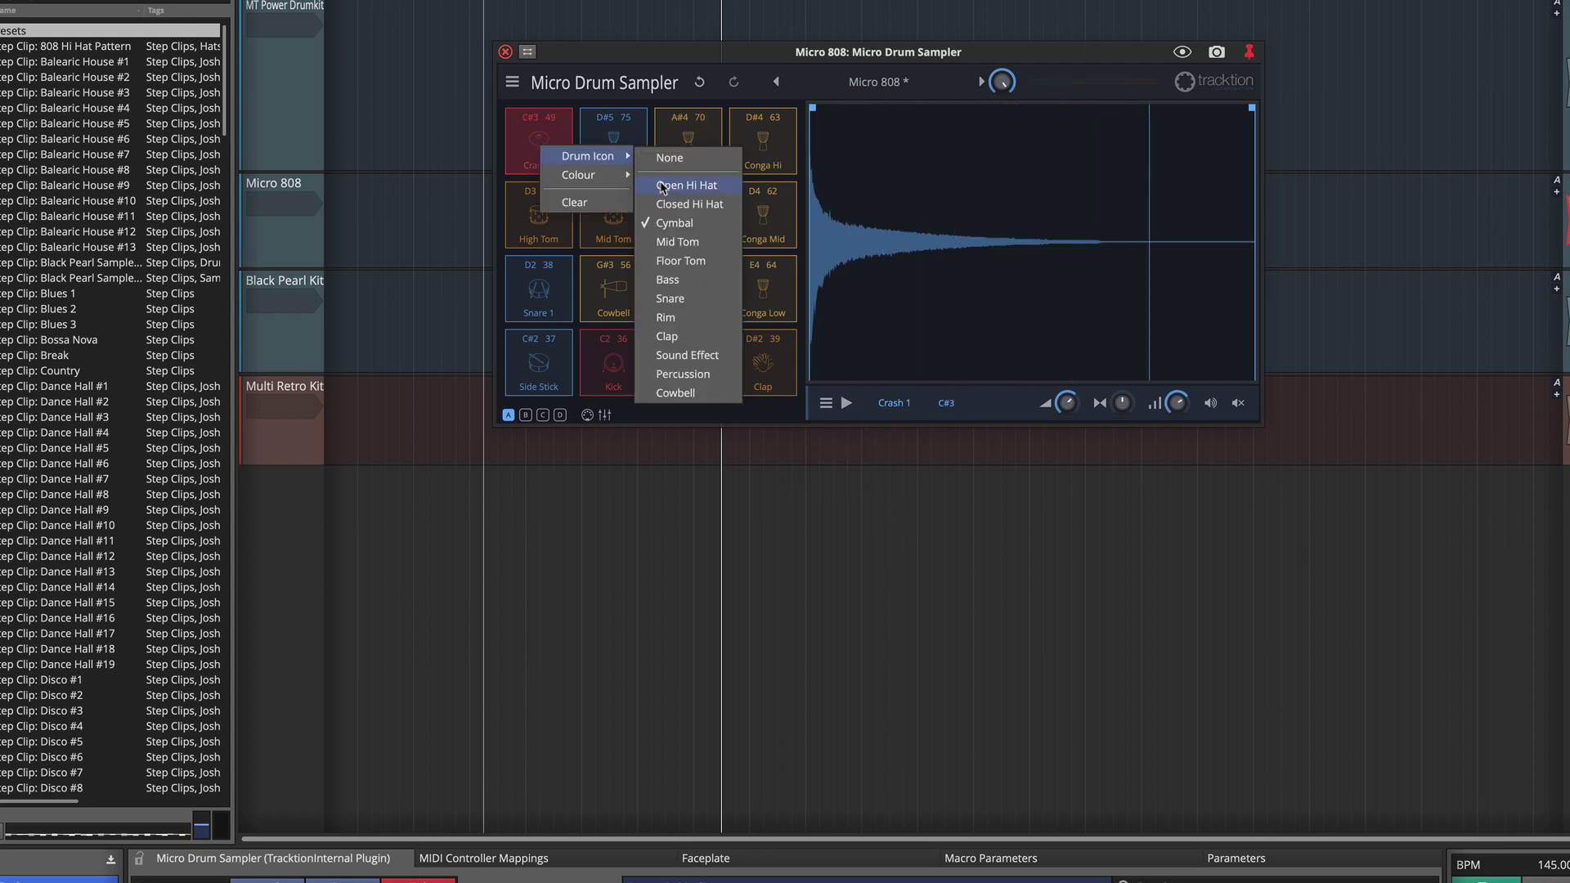
click(686, 185)
right_click(514, 154)
mouse_move(546, 157)
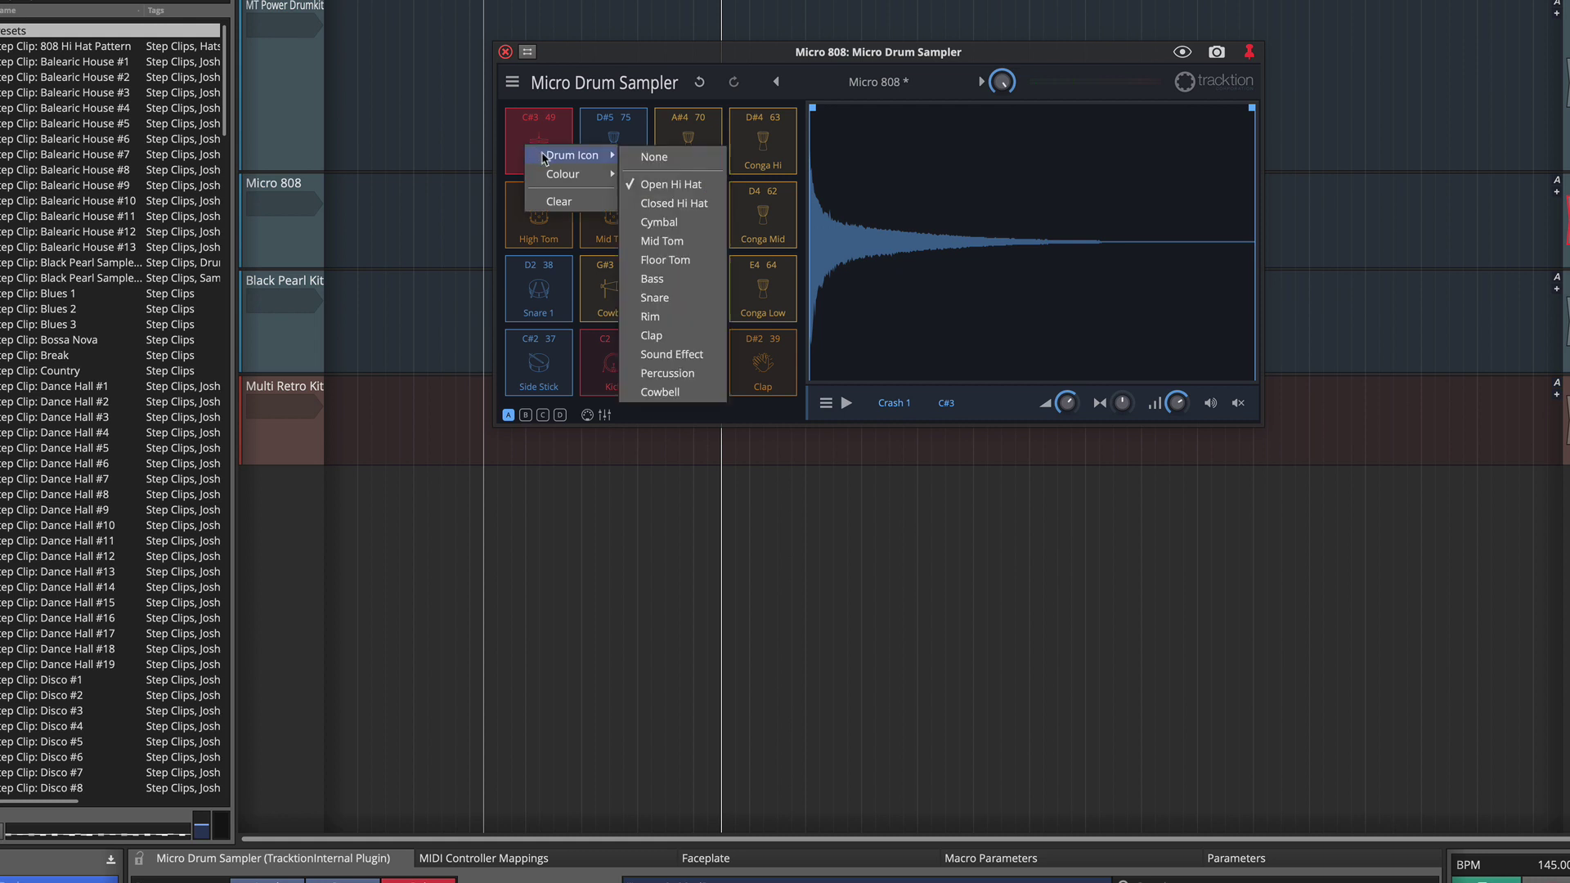
click(658, 159)
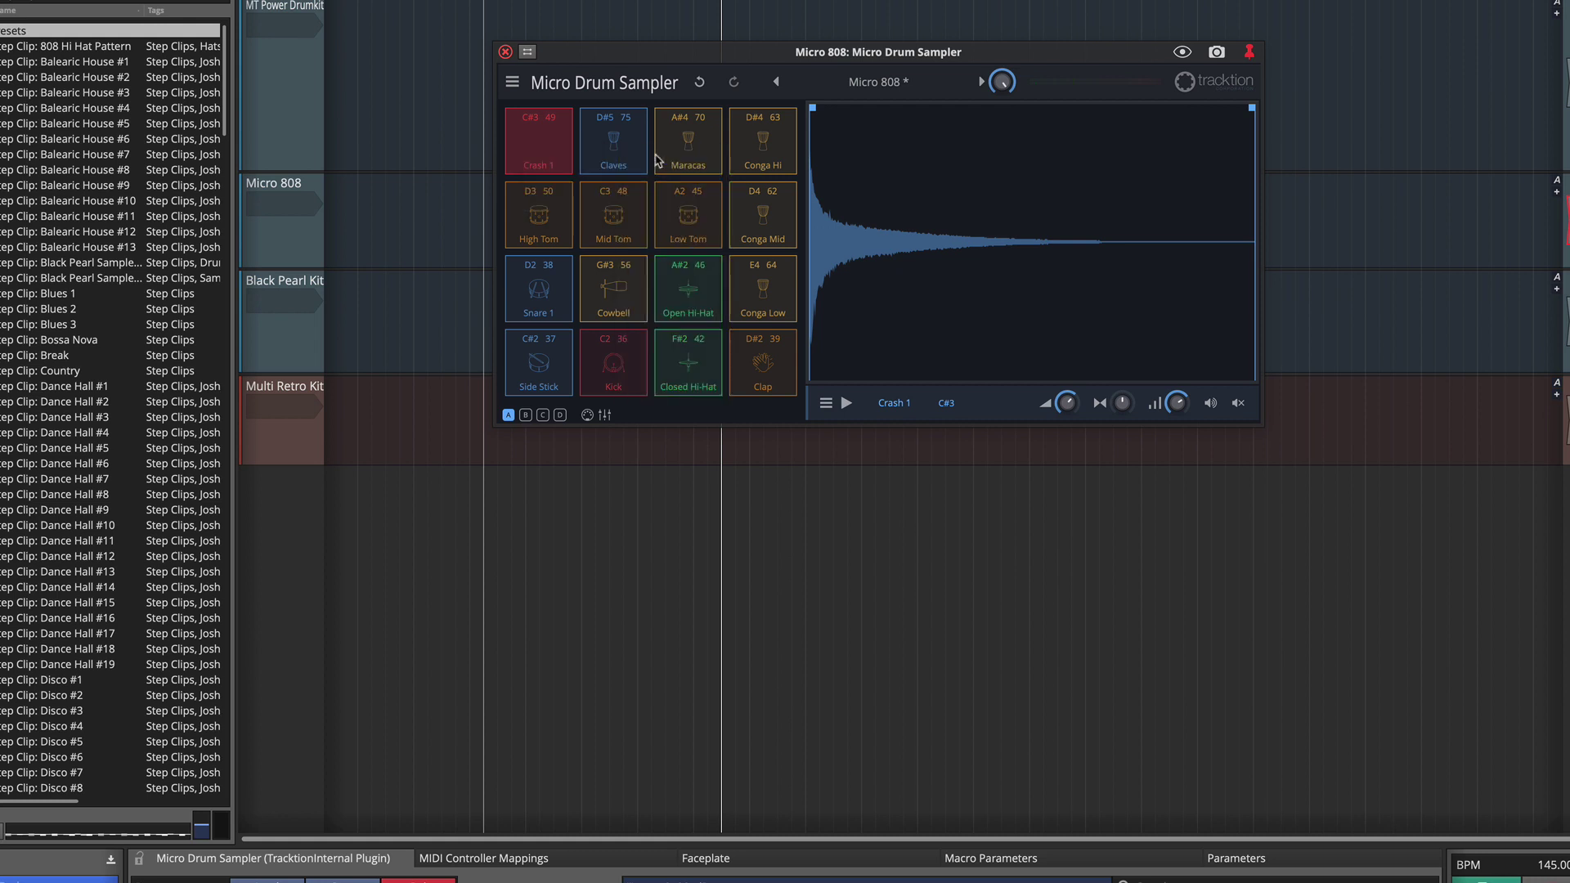
Step: Clear the top-row pads: Crash 1, Claves, Maracas and Conga Hi
right_click(544, 158)
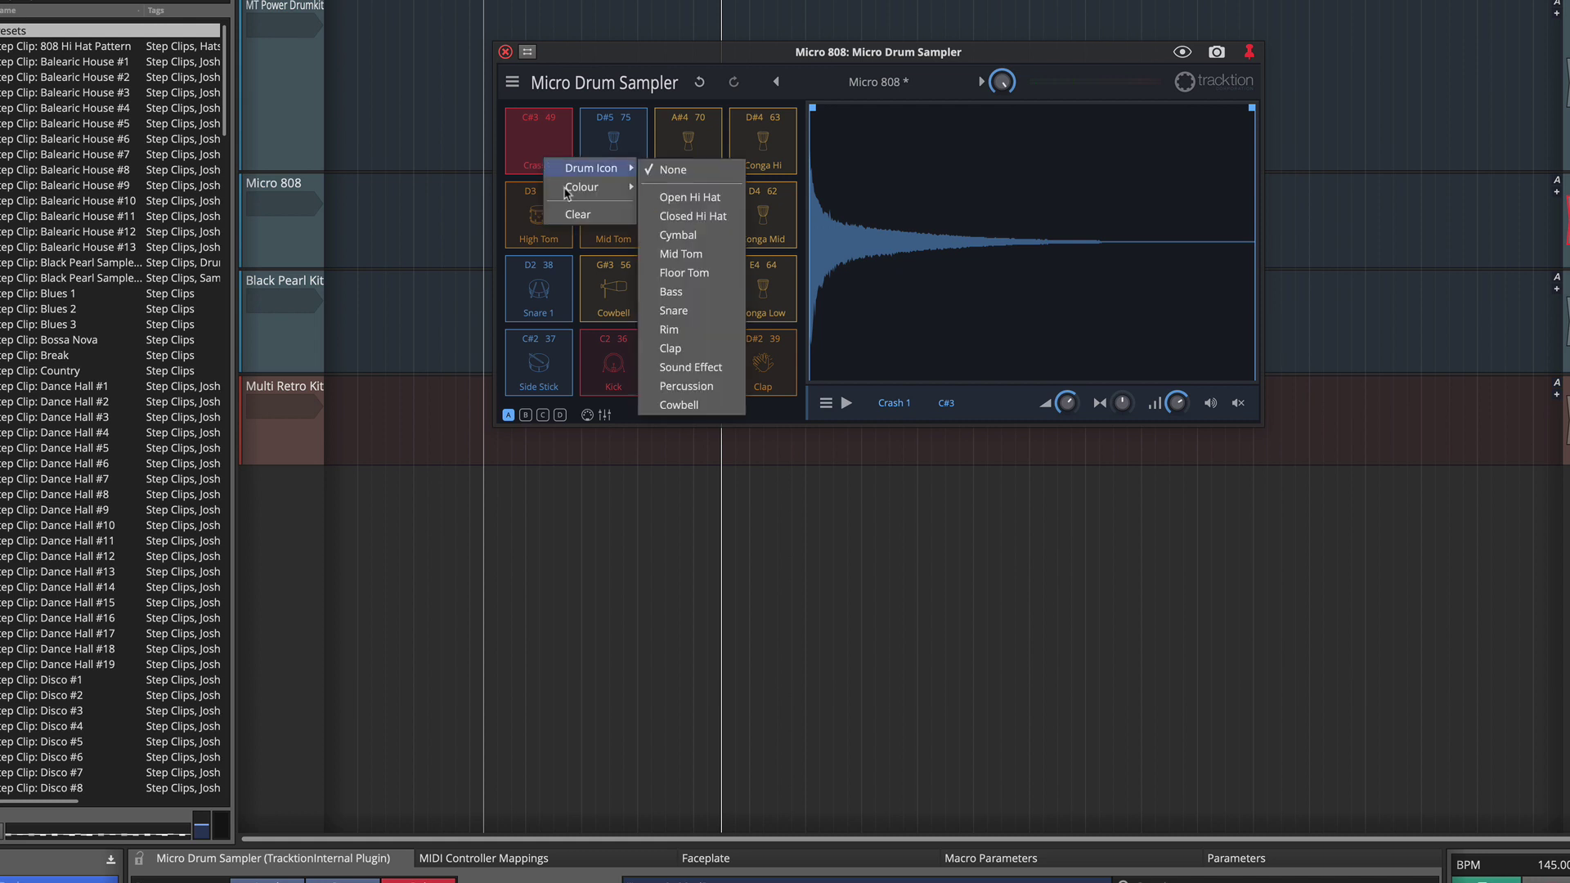
click(577, 213)
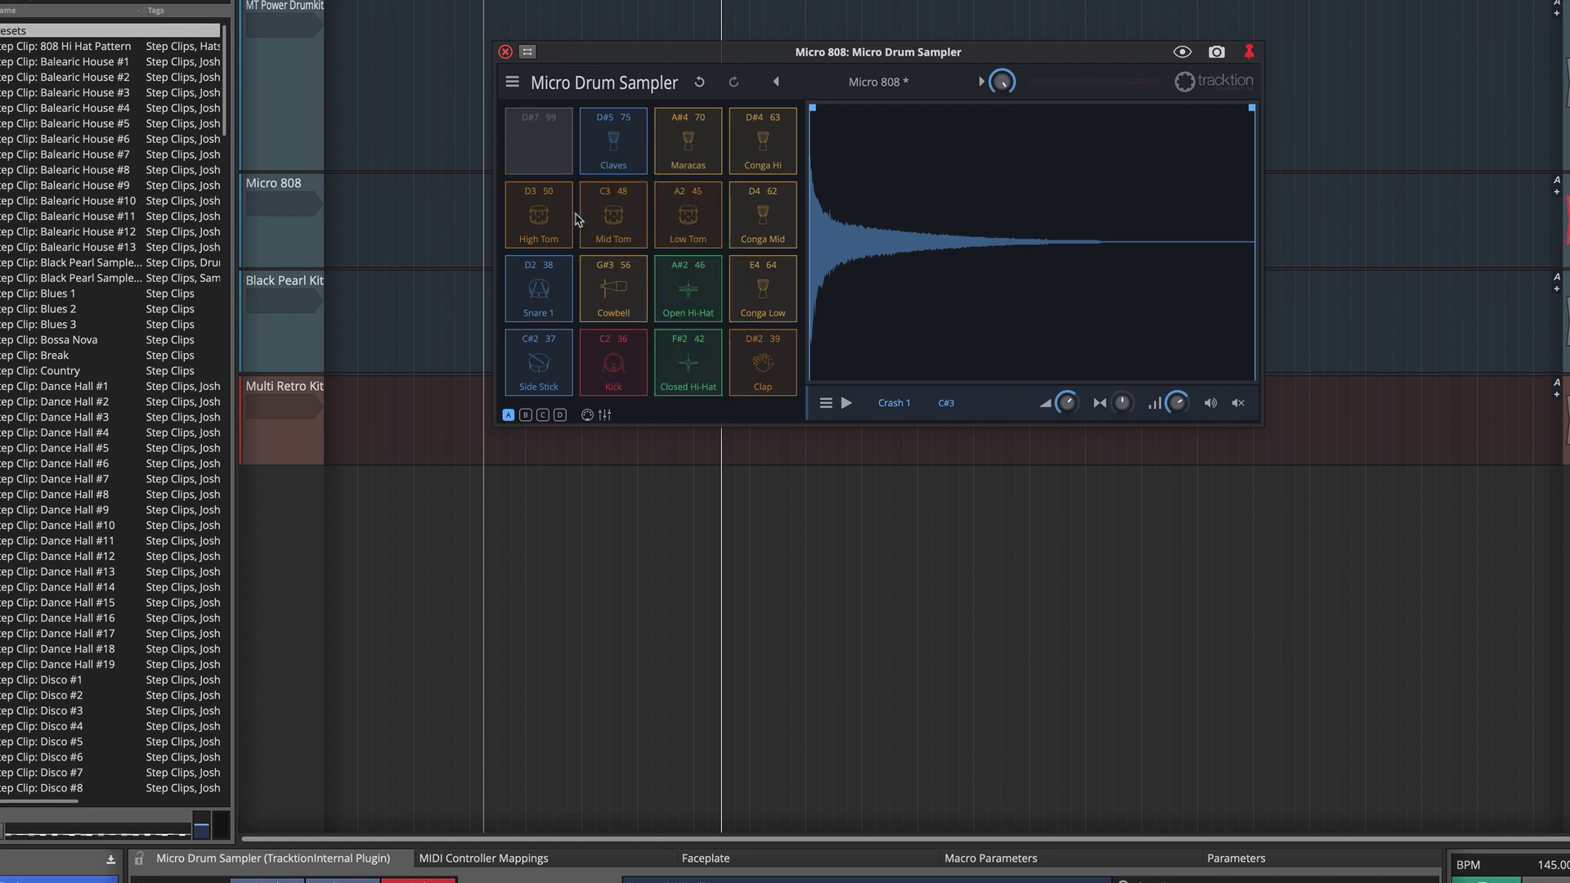
right_click(615, 164)
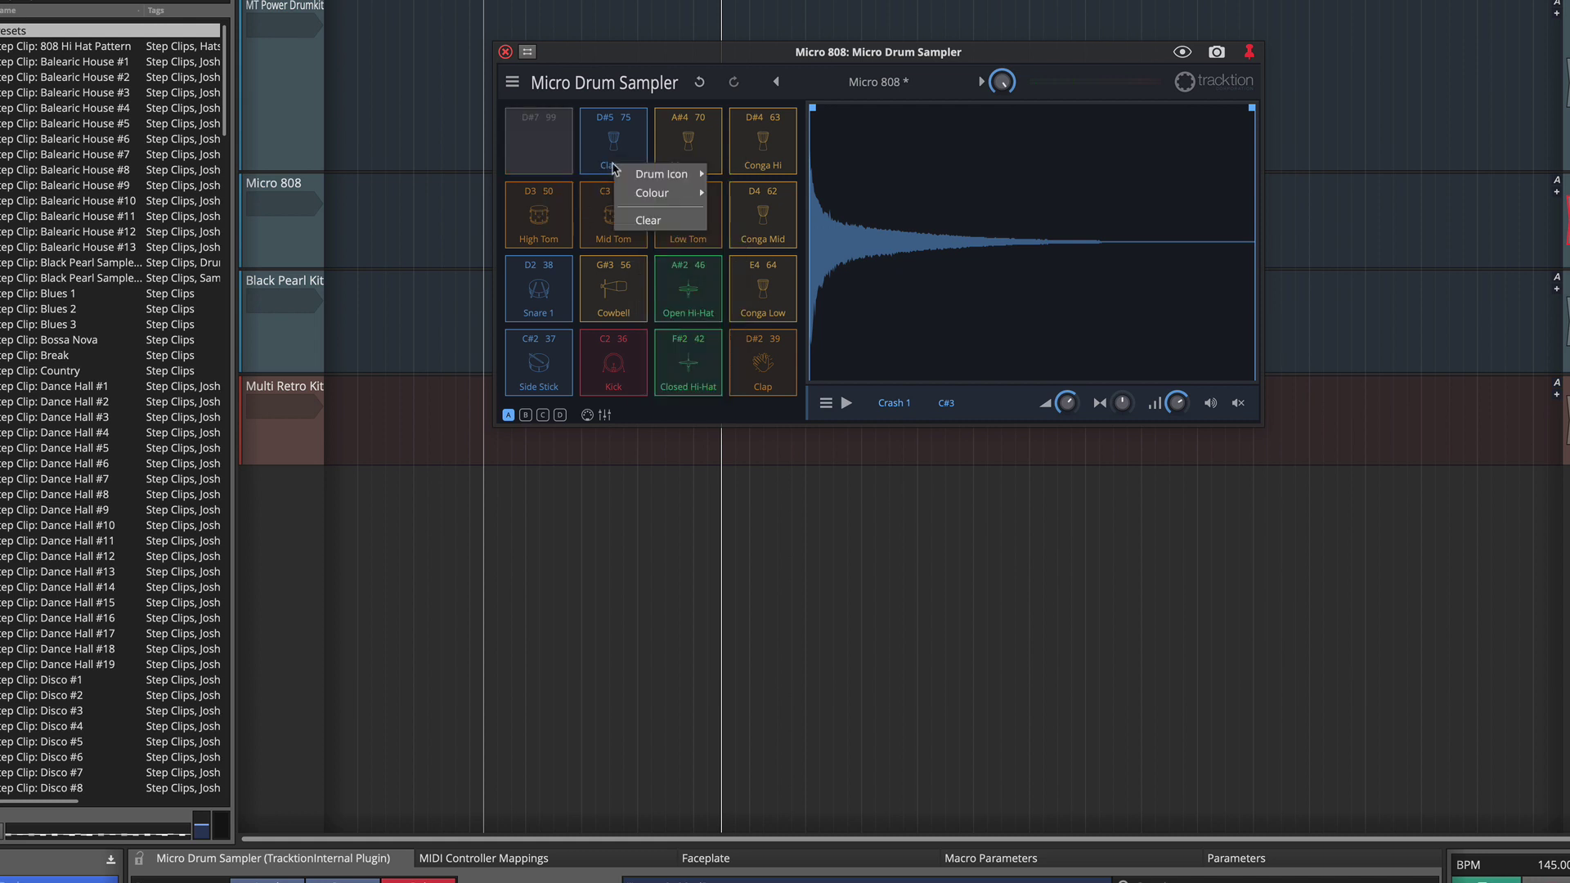
click(652, 229)
right_click(691, 164)
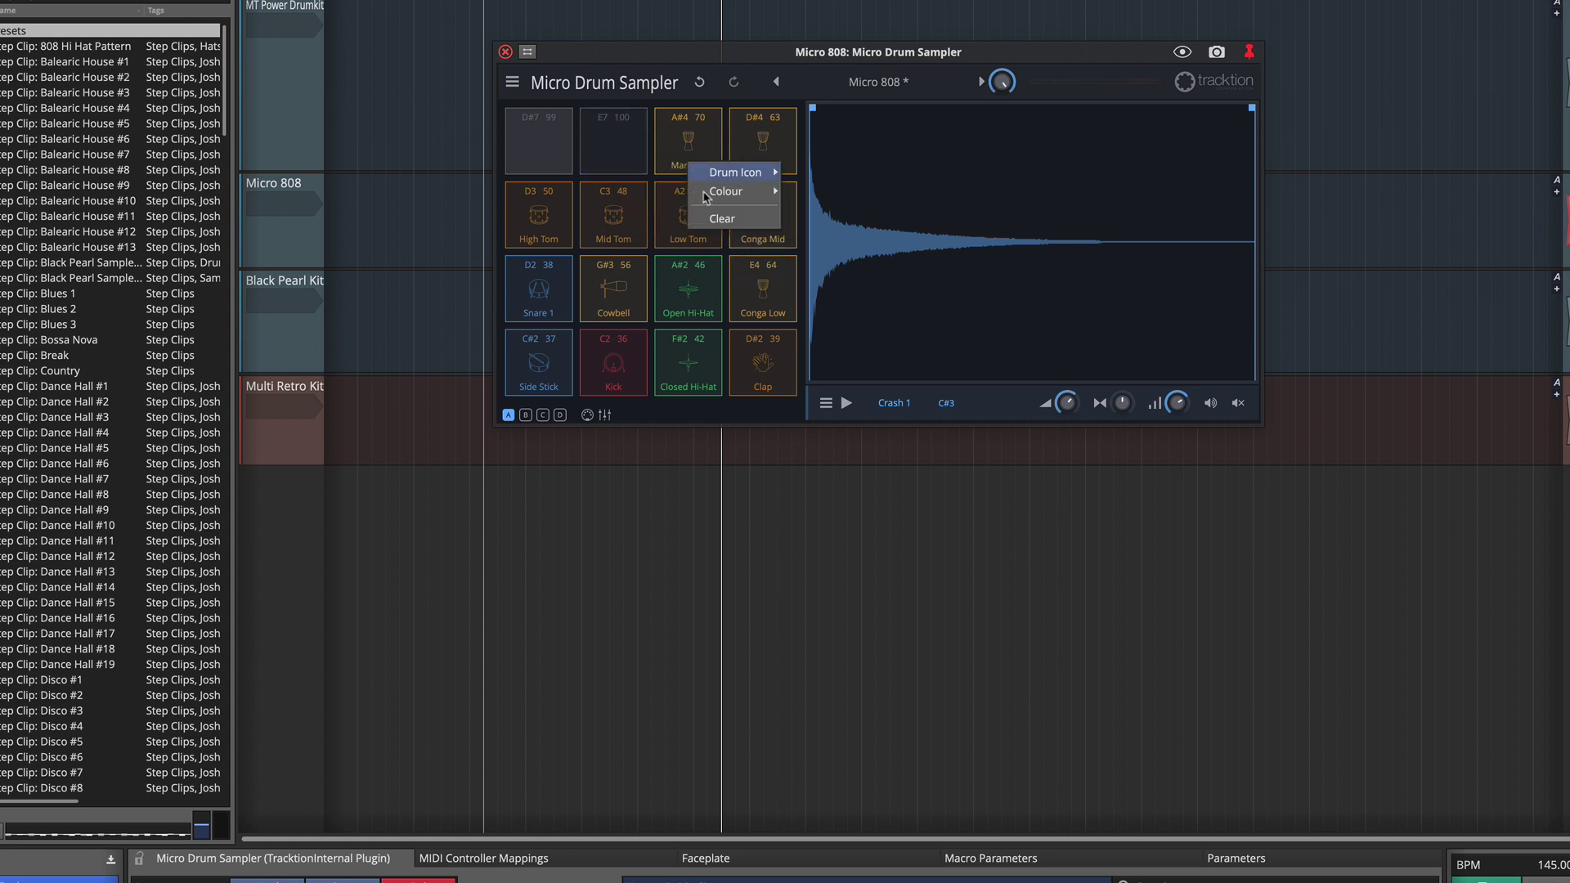
click(726, 218)
right_click(763, 161)
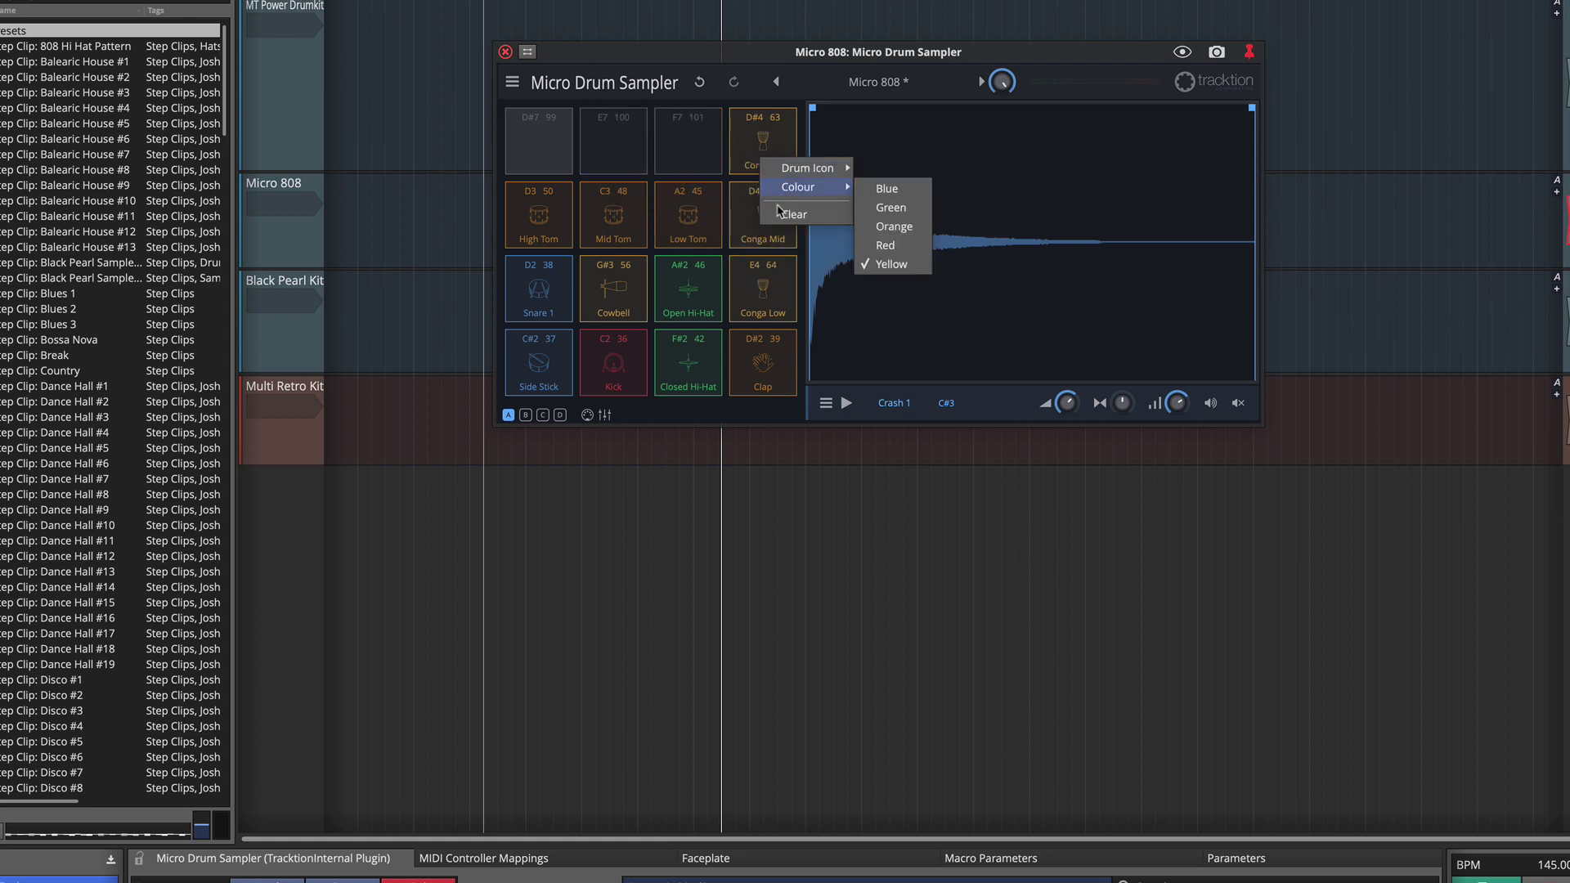
click(781, 216)
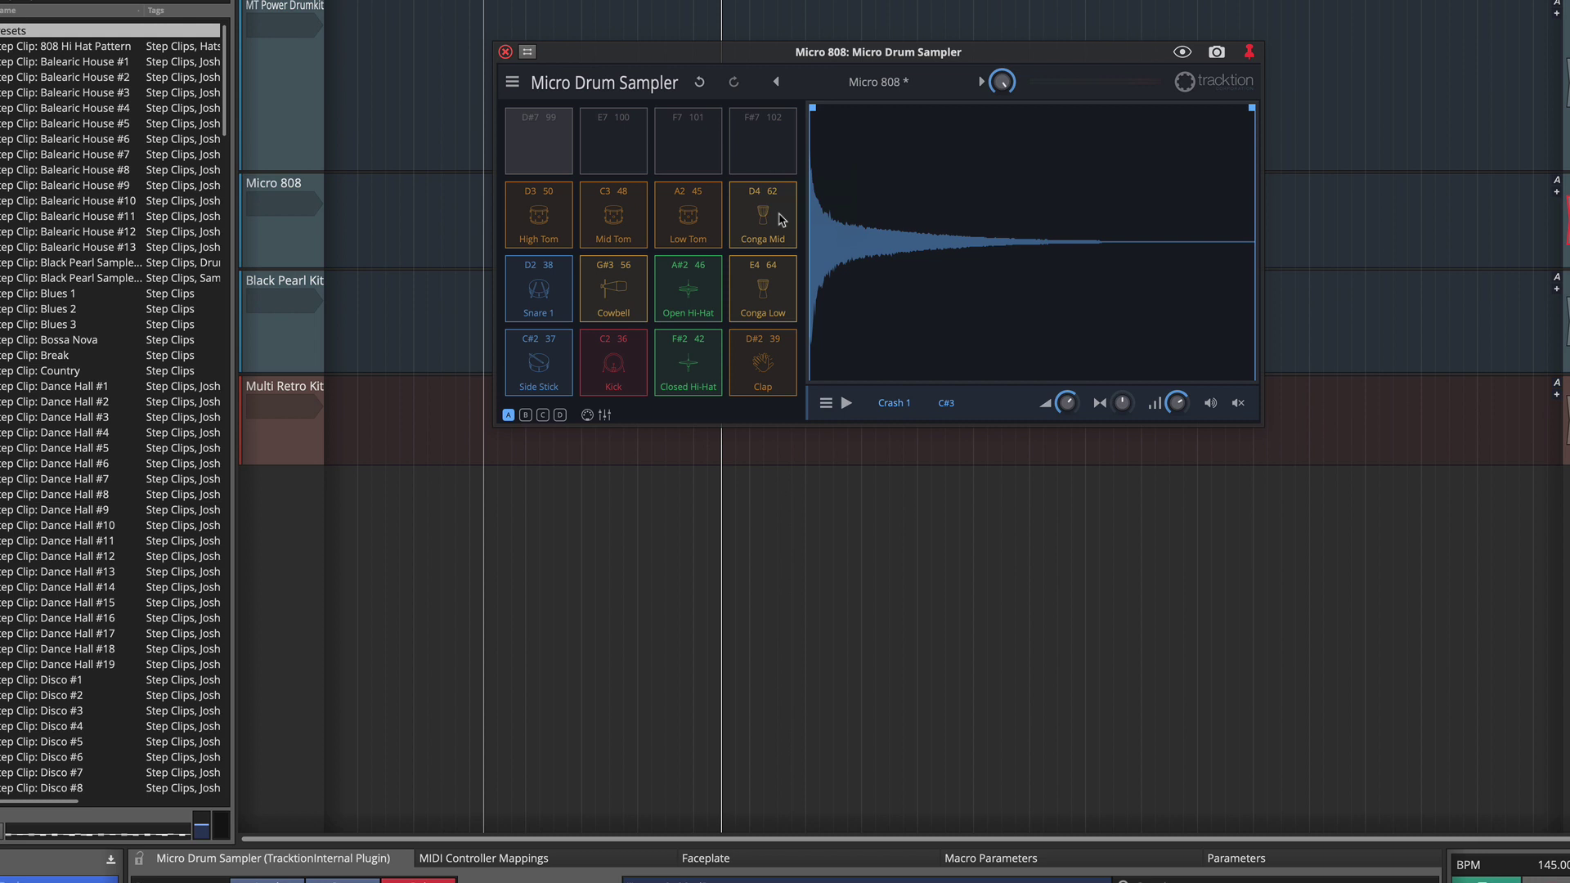
Step: Clear the High Tom, Mid Tom, Low Tom and Conga Mid pads and move the sampler window lower right
right_click(556, 233)
click(573, 286)
right_click(606, 226)
click(630, 284)
right_click(675, 231)
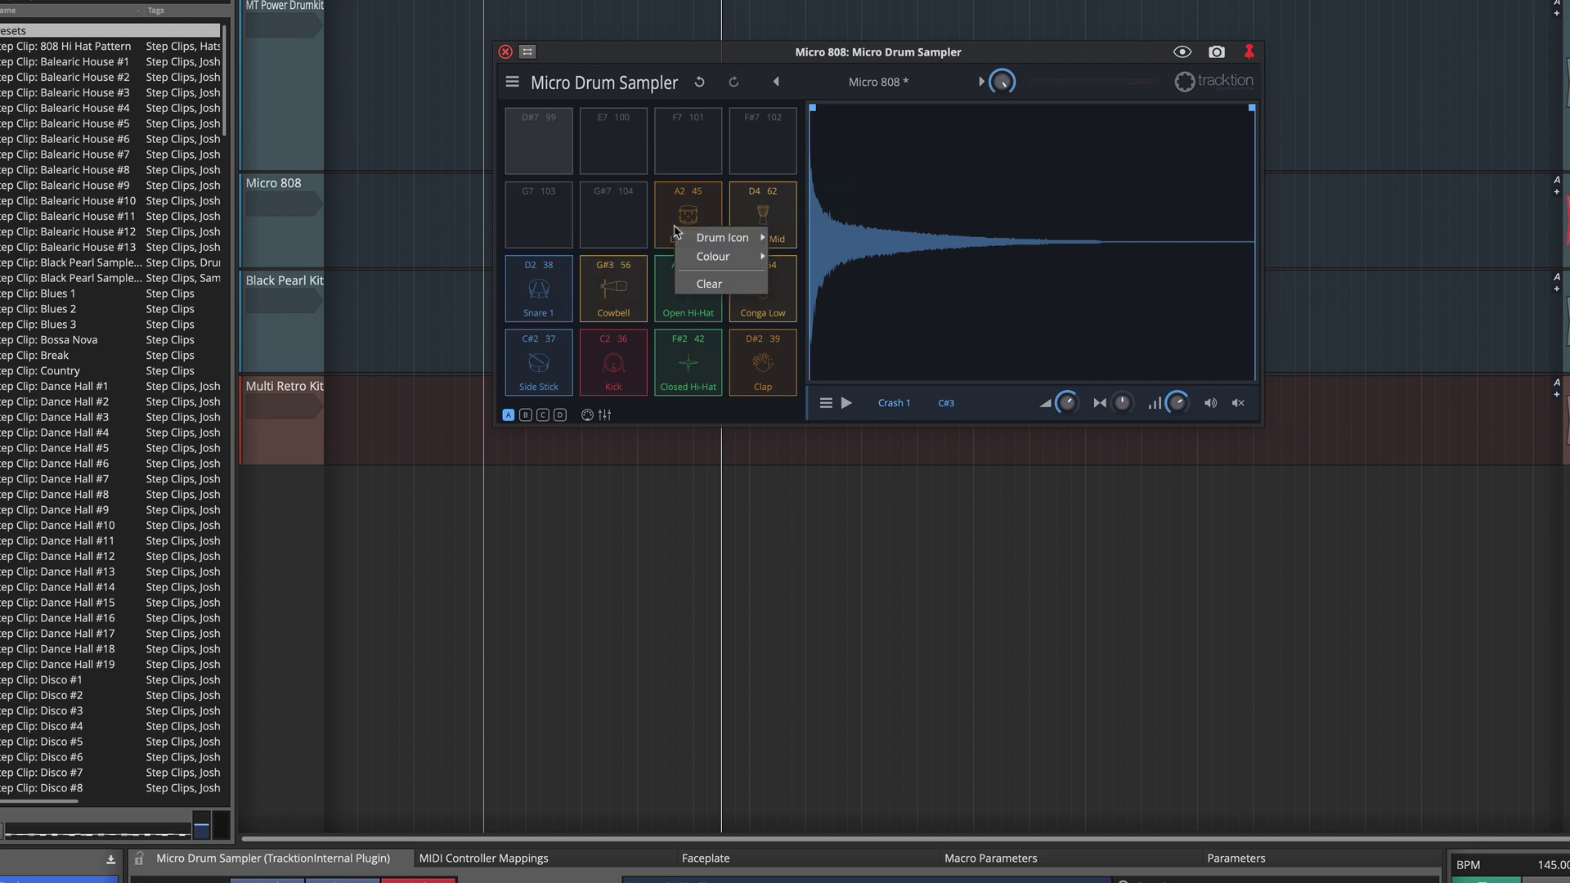
click(697, 286)
right_click(745, 216)
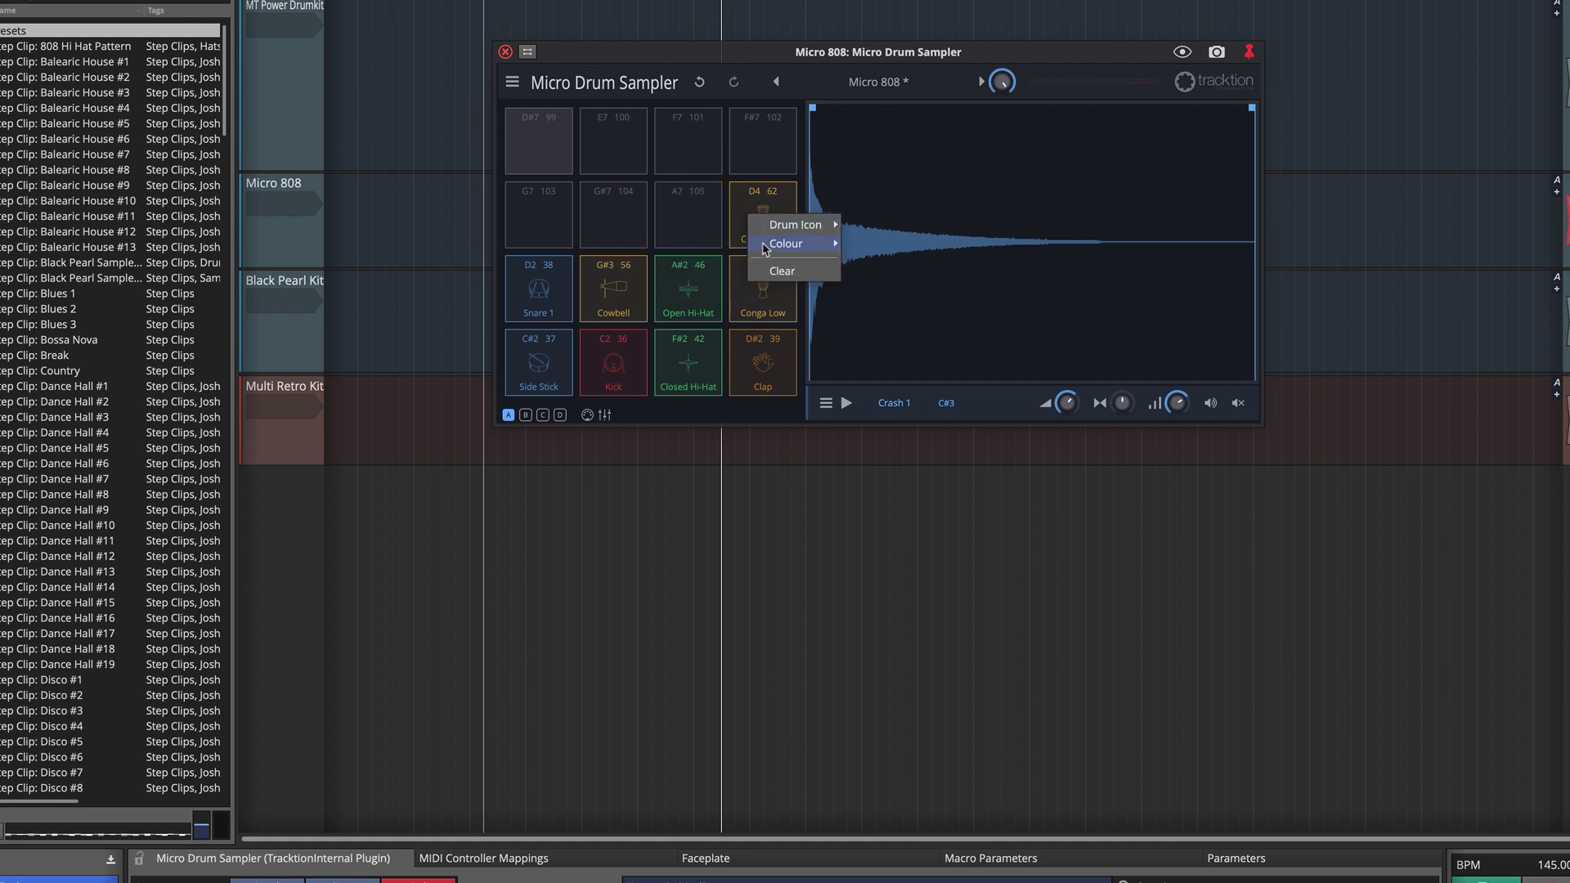
click(767, 269)
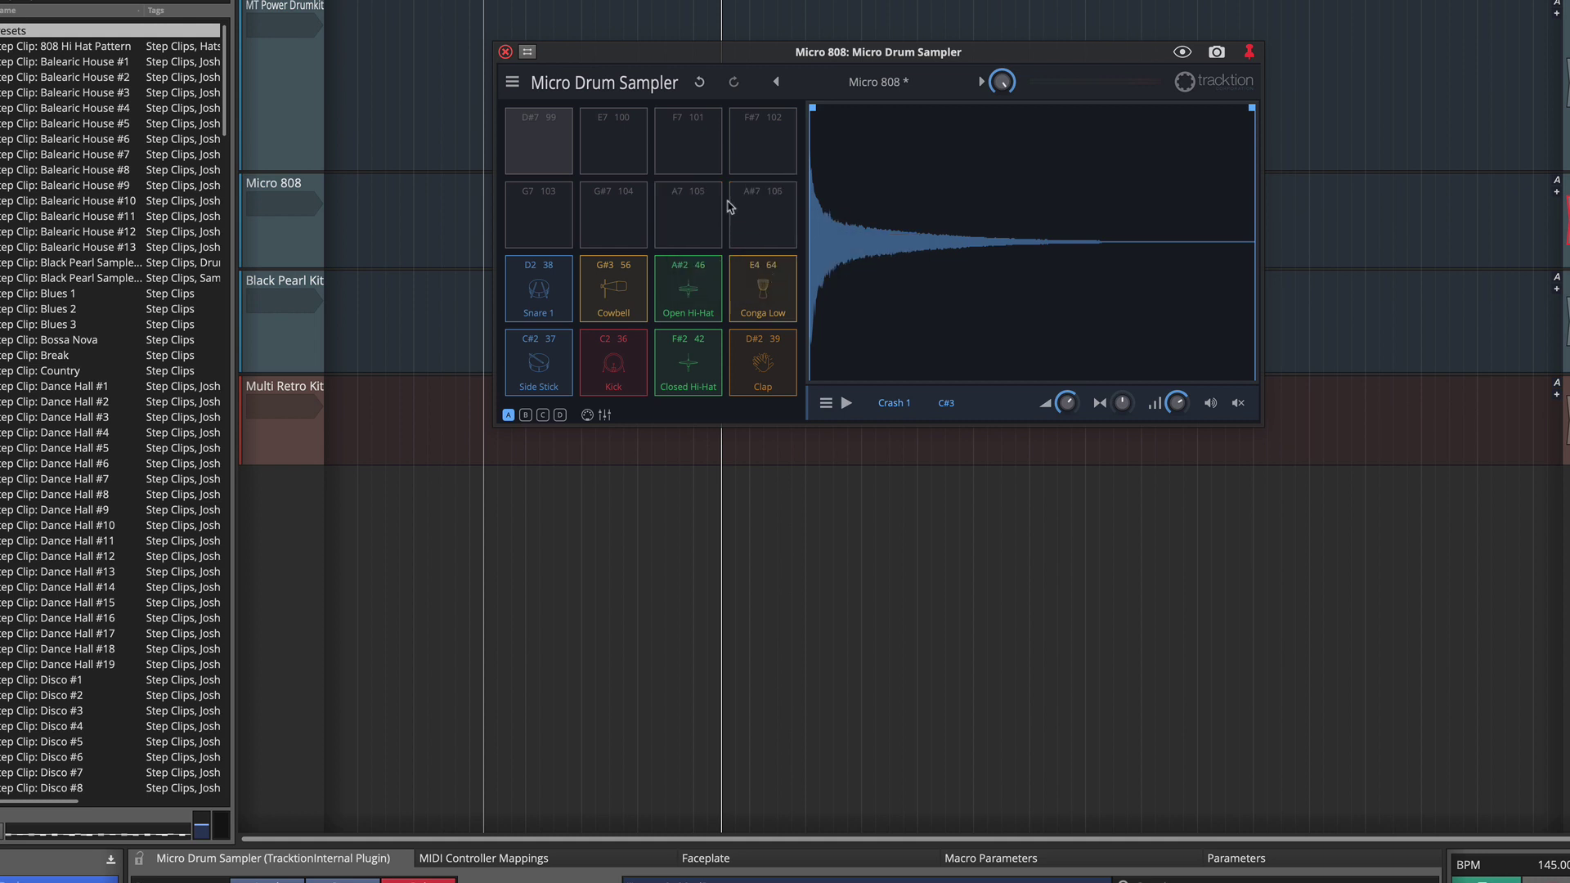
drag(726, 57, 1019, 385)
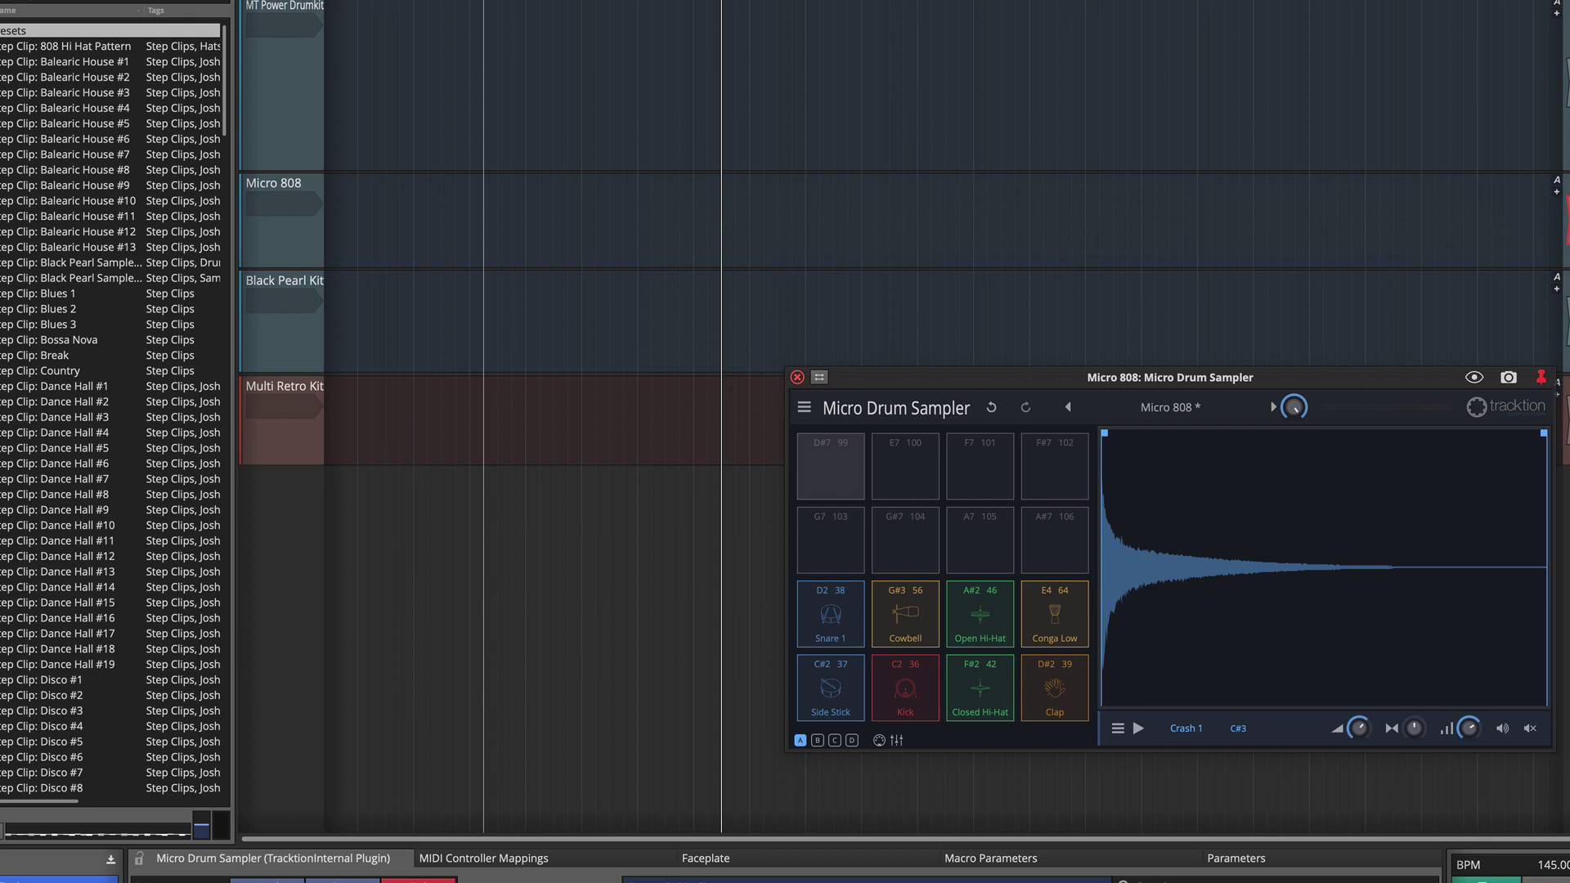
mouse_move(1463, 104)
mouse_down()
mouse_move(1202, 174)
mouse_move(494, 259)
mouse_move(311, 258)
mouse_move(325, 262)
mouse_up()
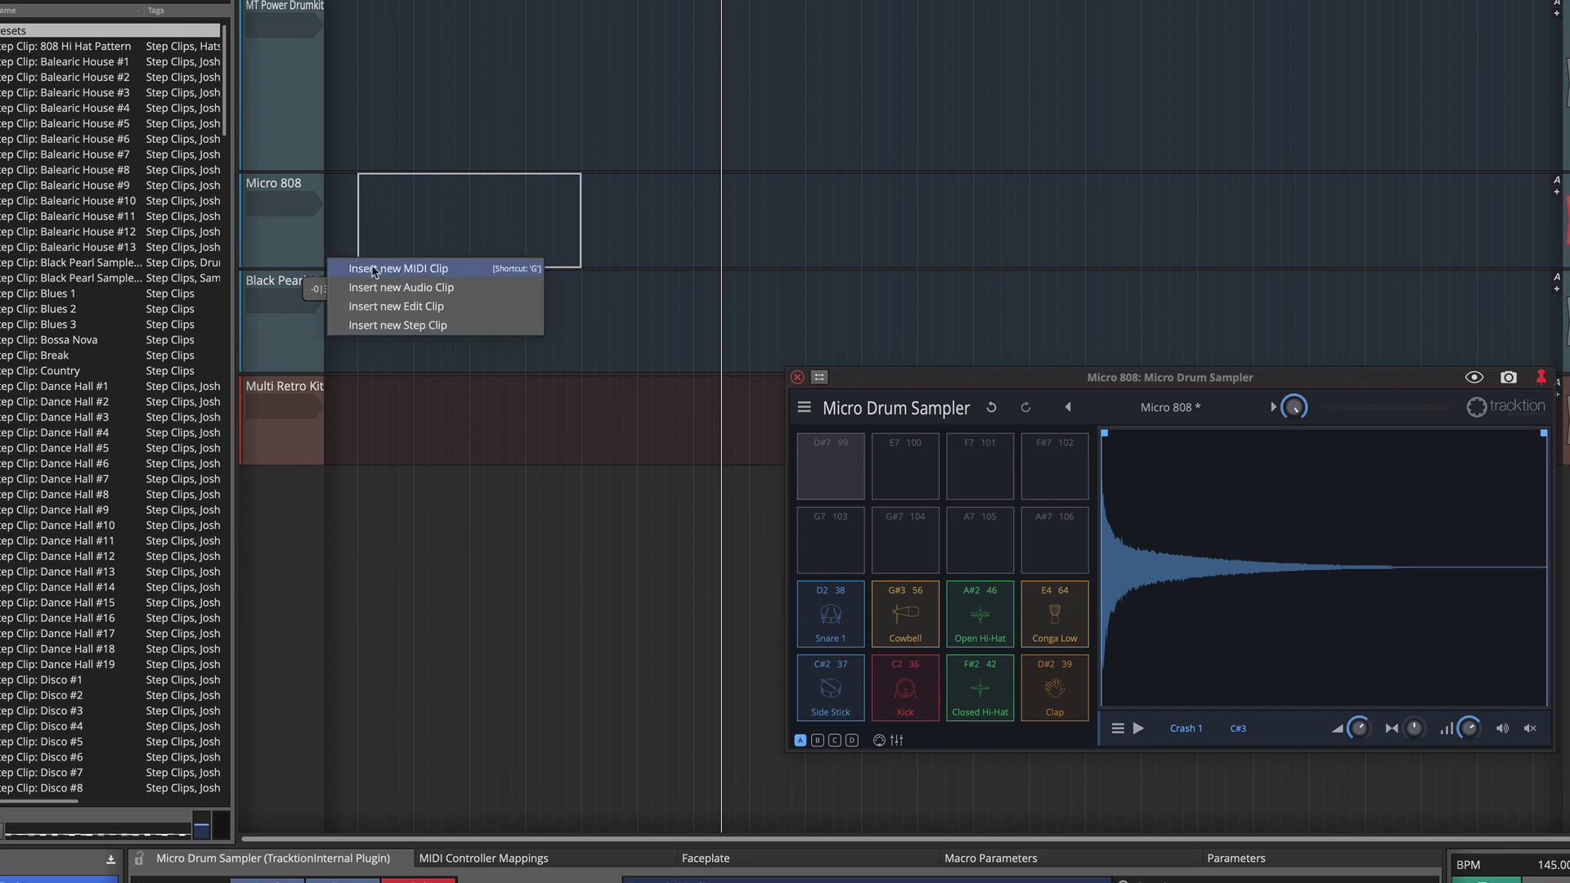
Step: Insert a new step clip in the outlined area on Micro 808, then enlarge the track and zoom in
click(415, 325)
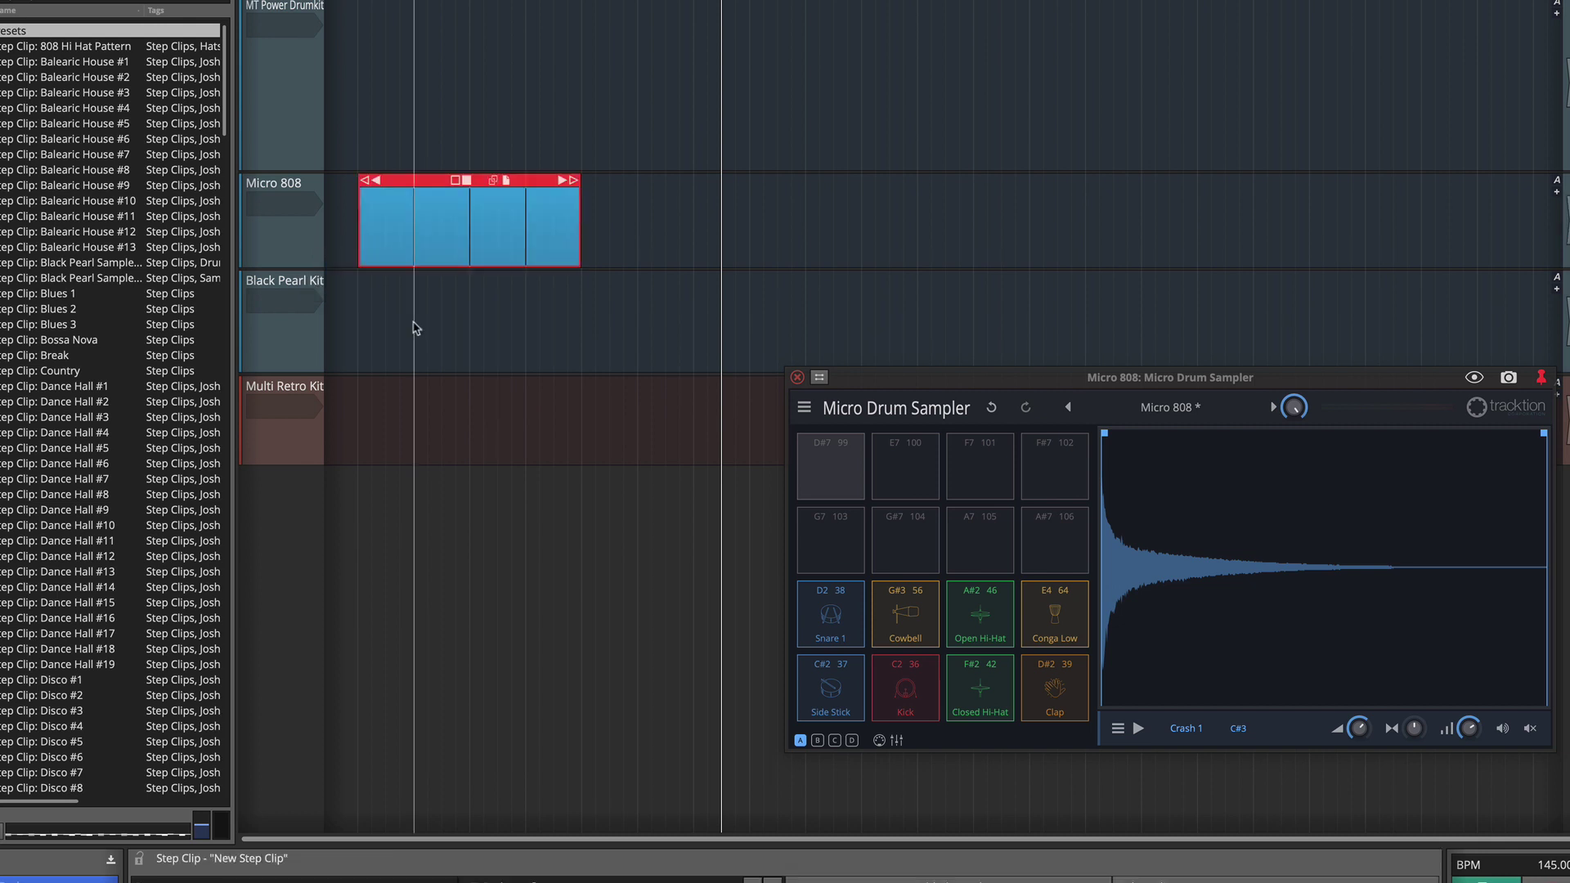
drag(311, 269, 312, 293)
scroll(376, 227, up, 5)
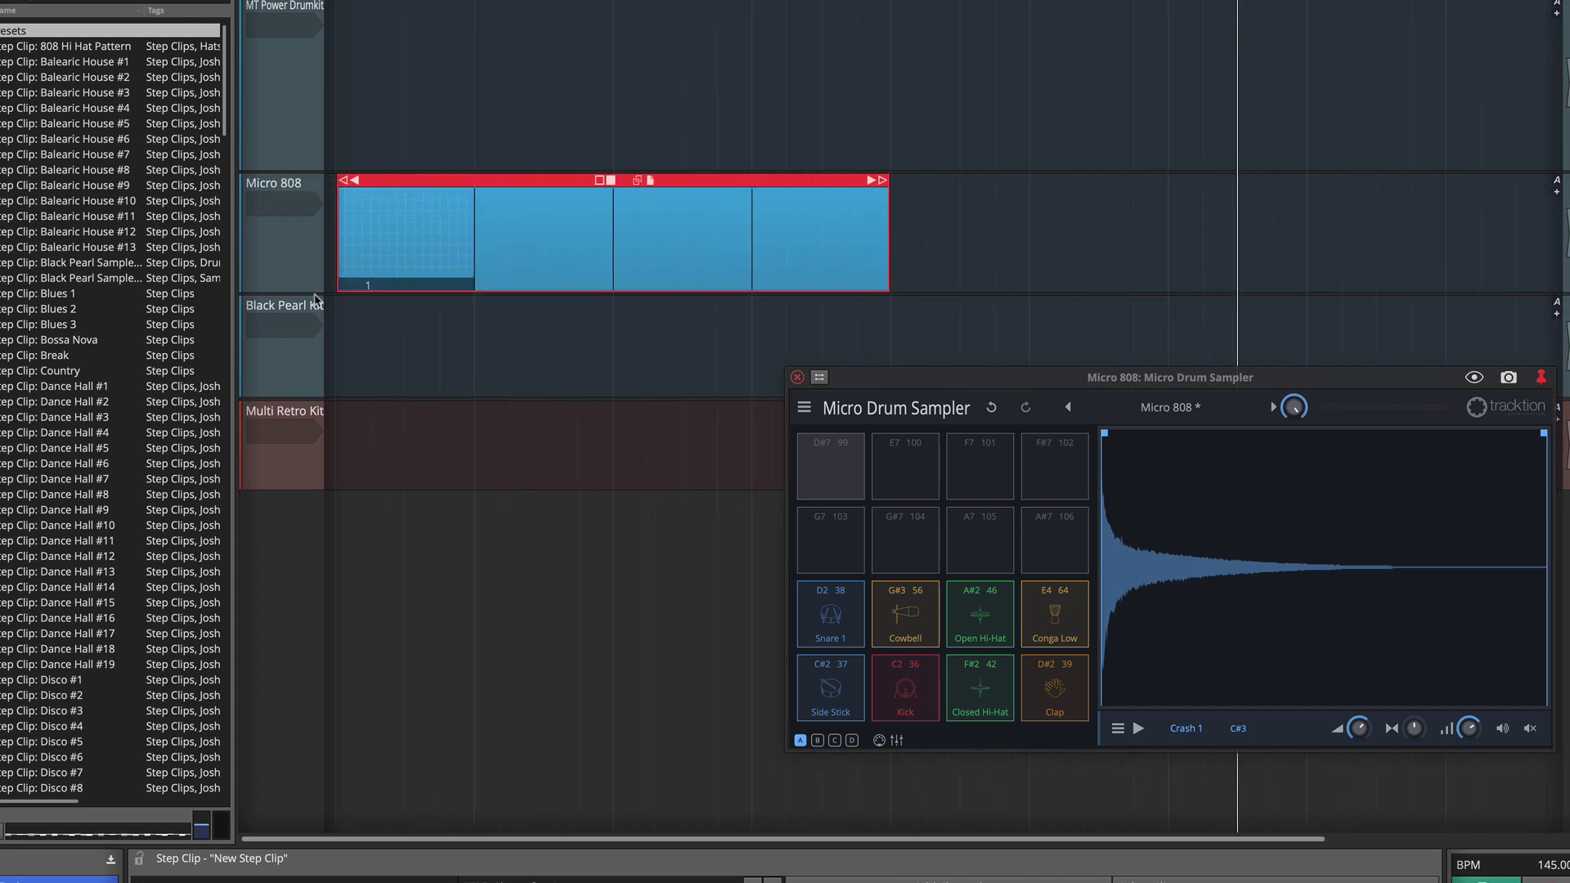
drag(314, 297, 313, 405)
scroll(383, 300, up, 5)
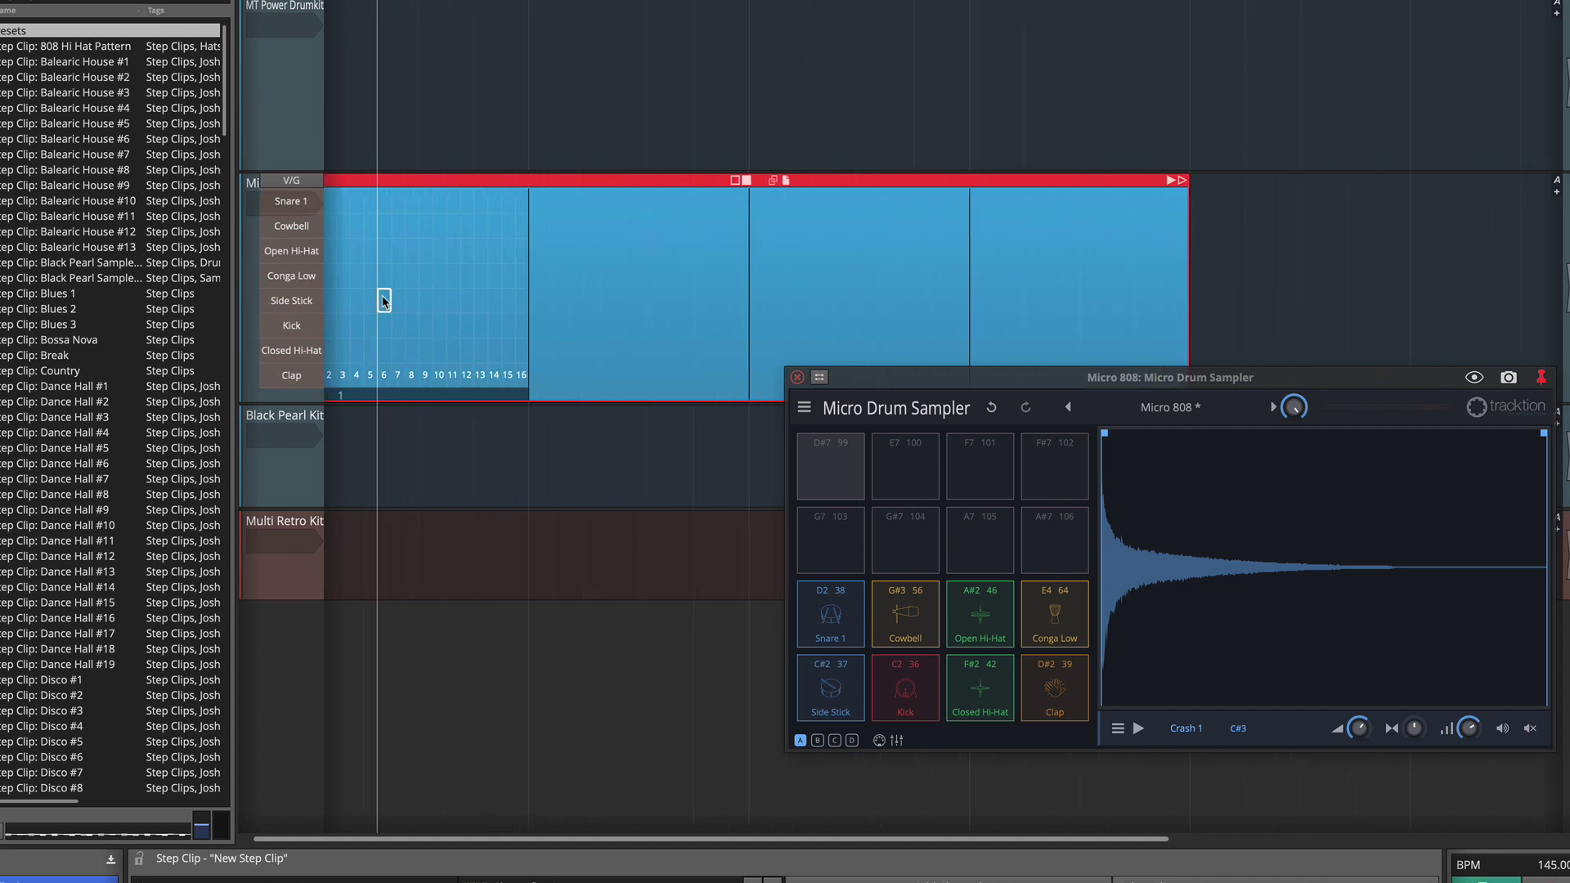
scroll(383, 301, left, 3)
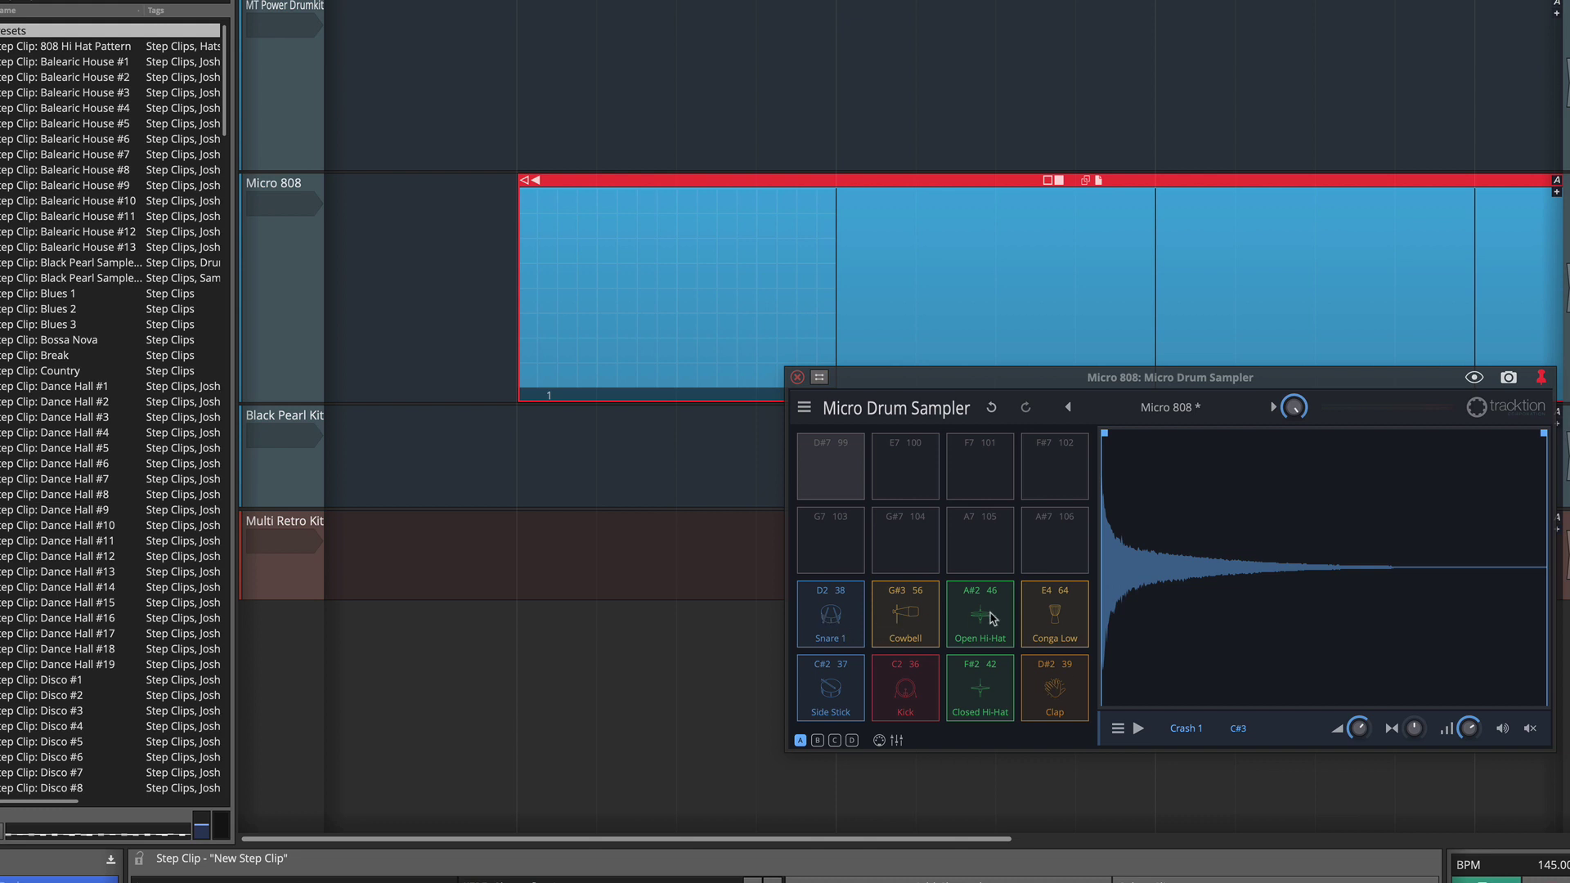
mouse_move(585, 305)
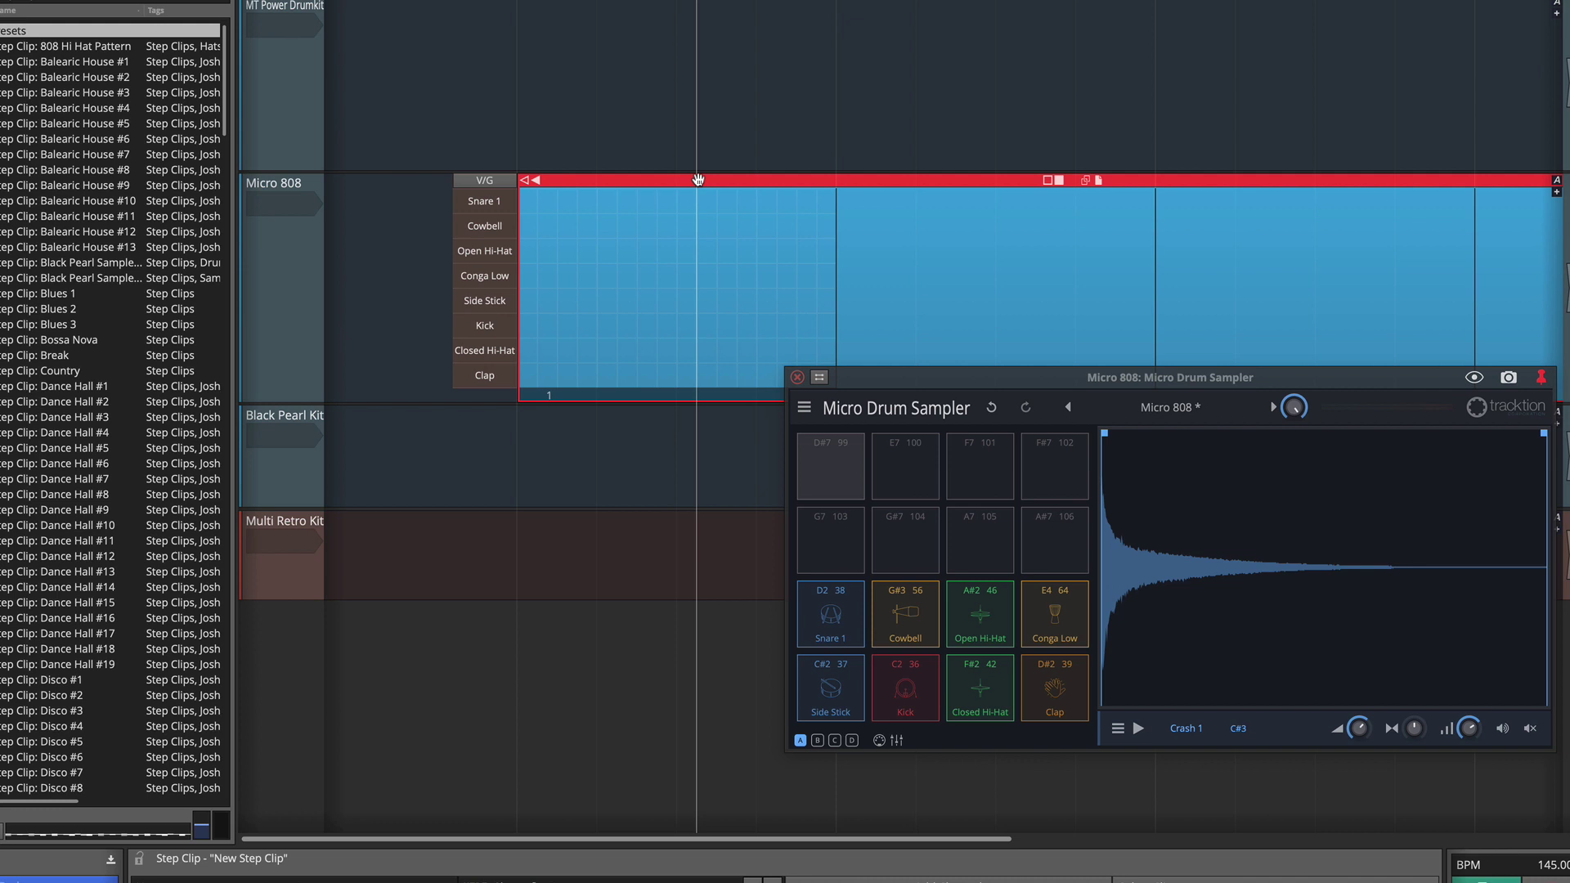
Step: Delete the new step clip, then clear the Cowbell, Side Stick and Conga Low pads
key(Delete)
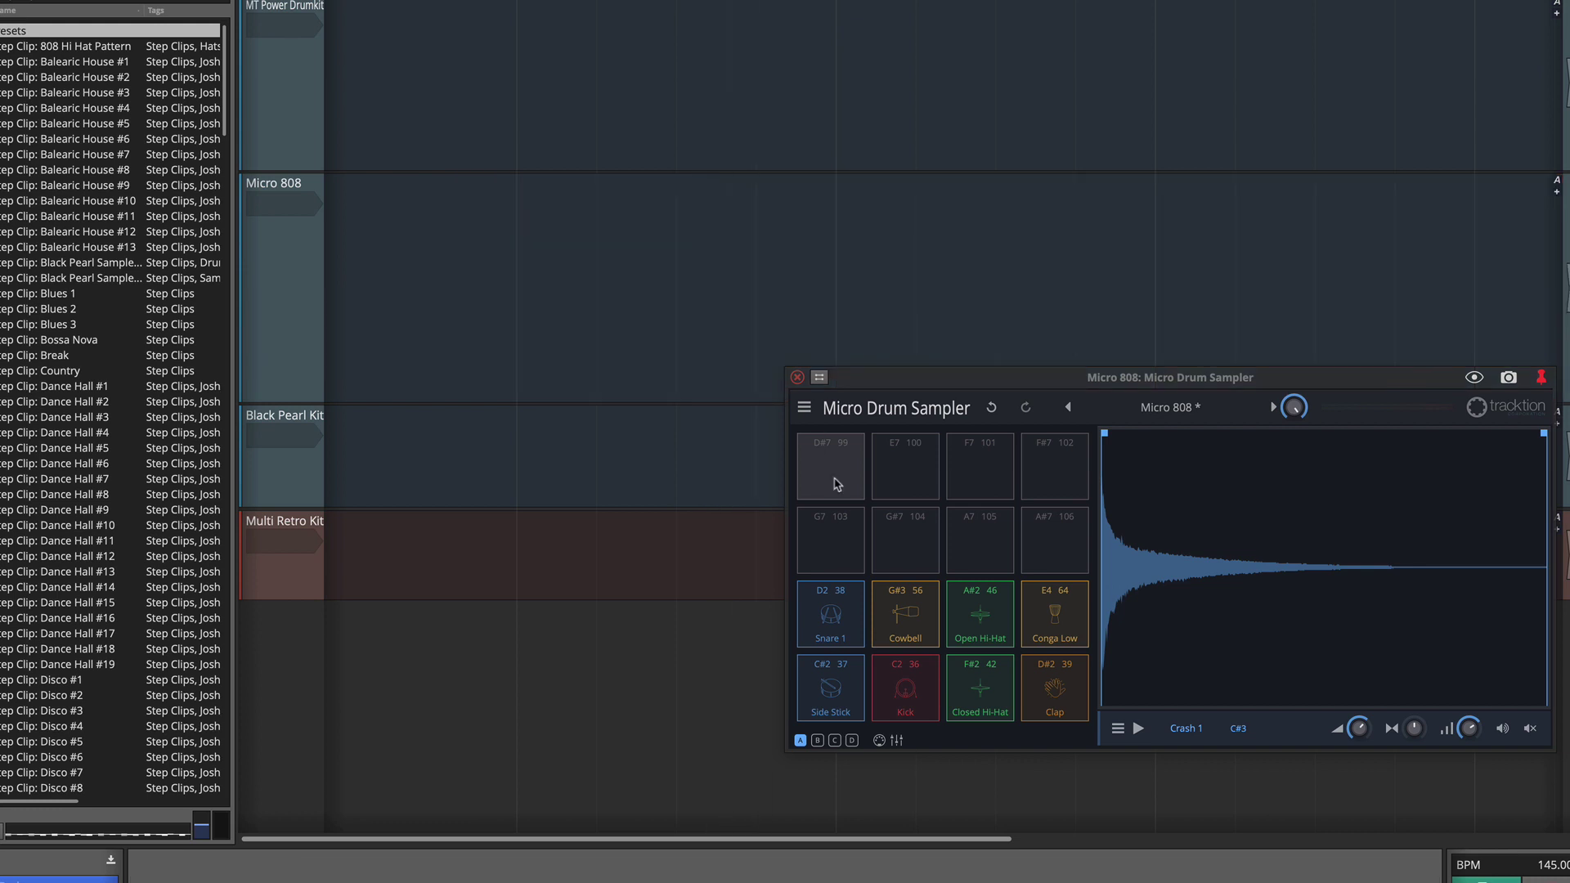
right_click(906, 612)
click(845, 598)
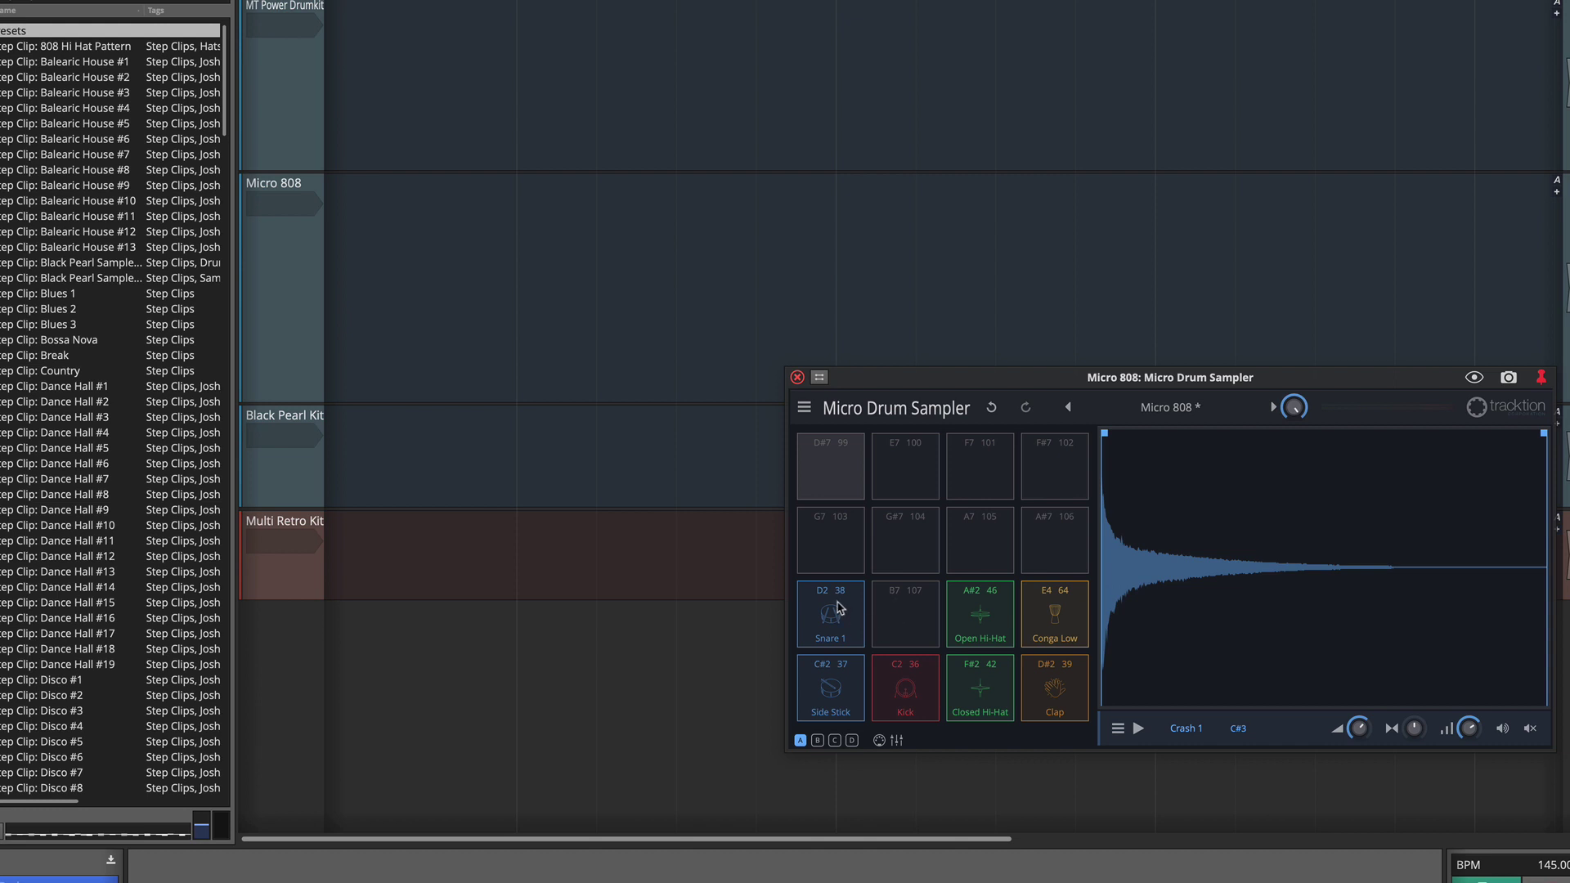
right_click(850, 700)
click(837, 685)
right_click(1073, 621)
click(1056, 607)
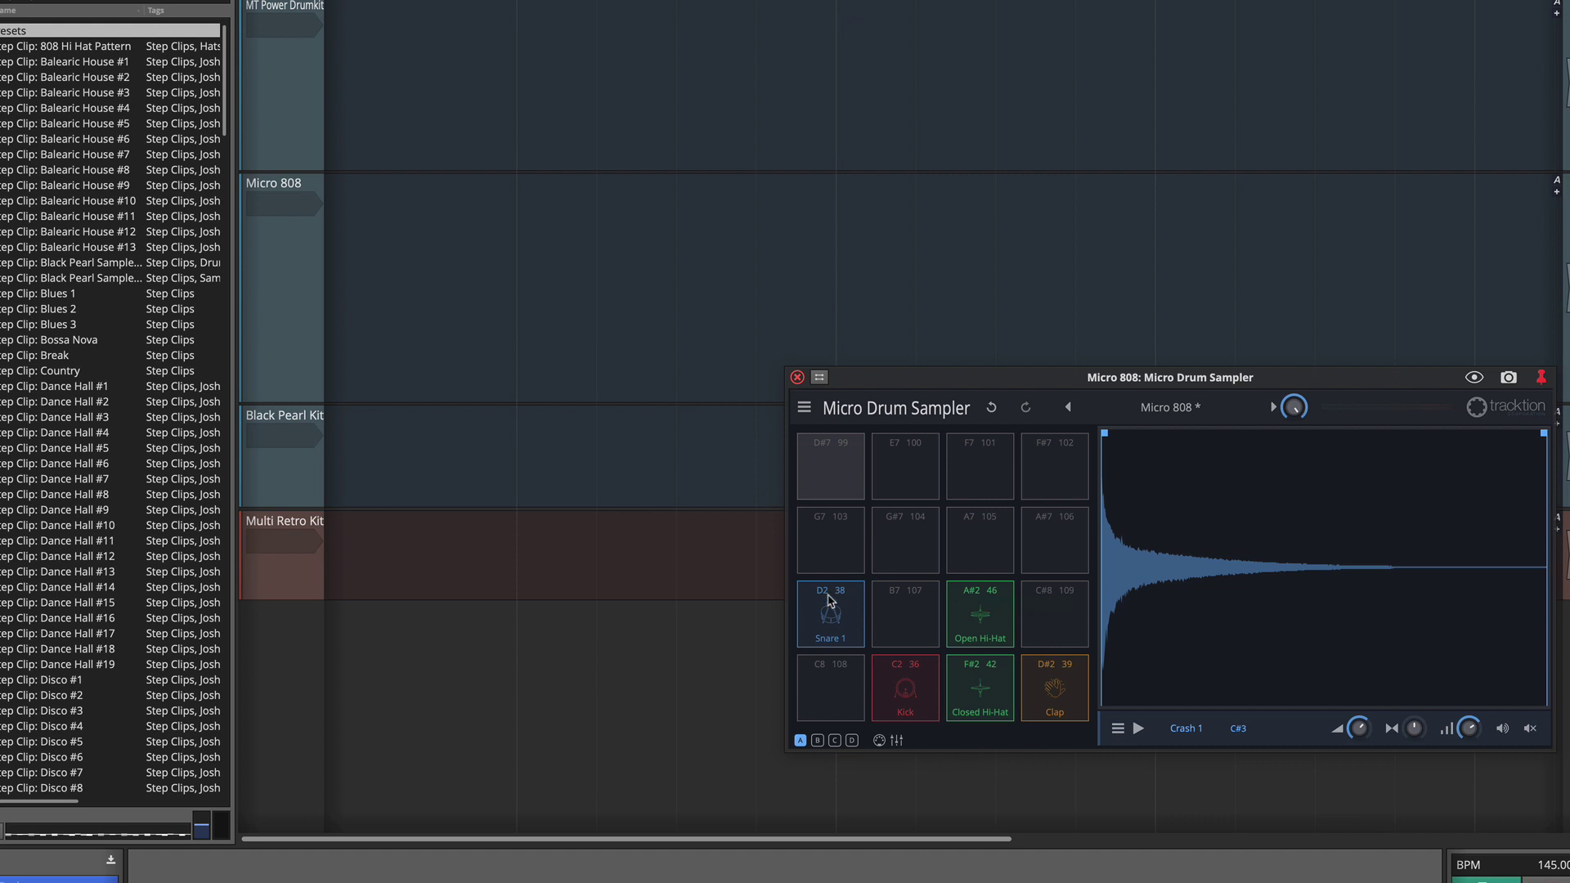
Step: Insert a new step clip on Micro 808 with Clap steps 1 and 6, Kick 8 and Open Hi-Hat 6
drag(830, 599, 518, 267)
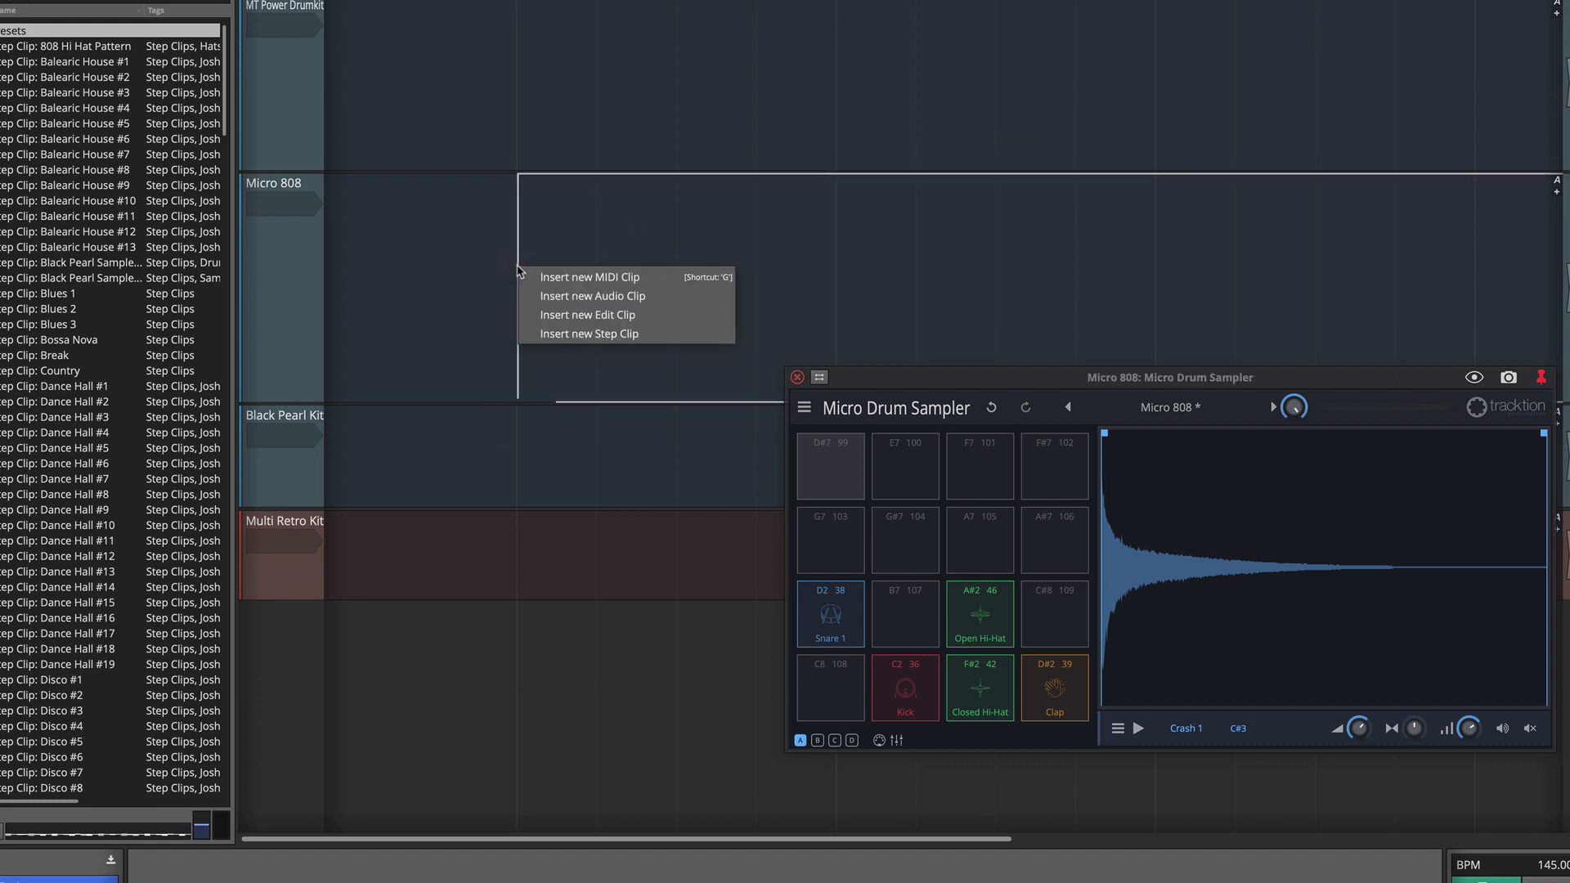
click(563, 335)
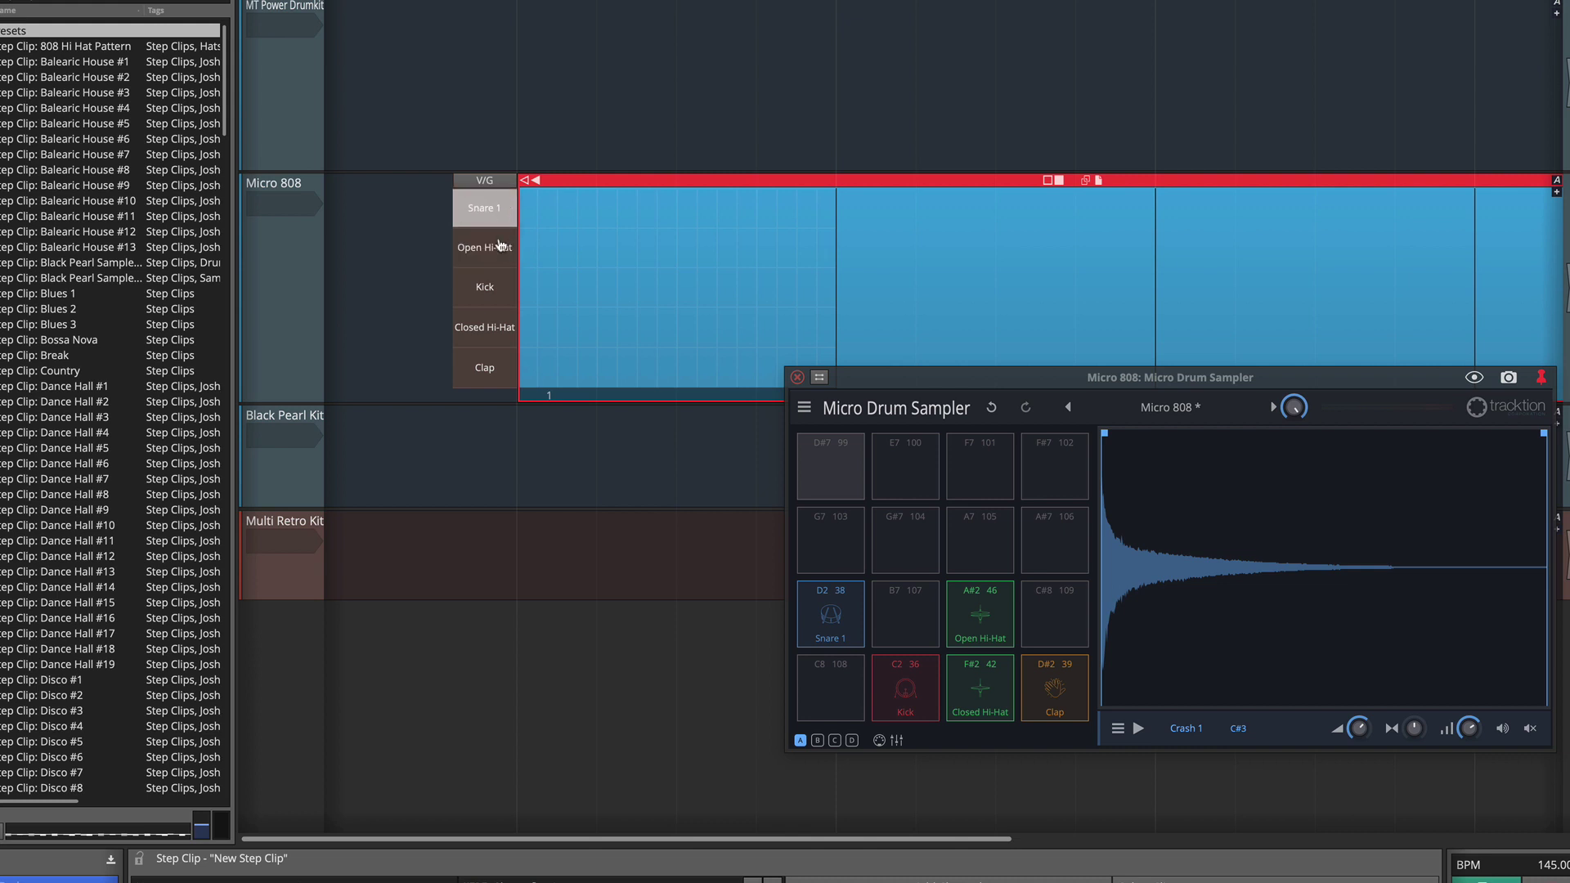
click(526, 368)
click(626, 368)
click(666, 291)
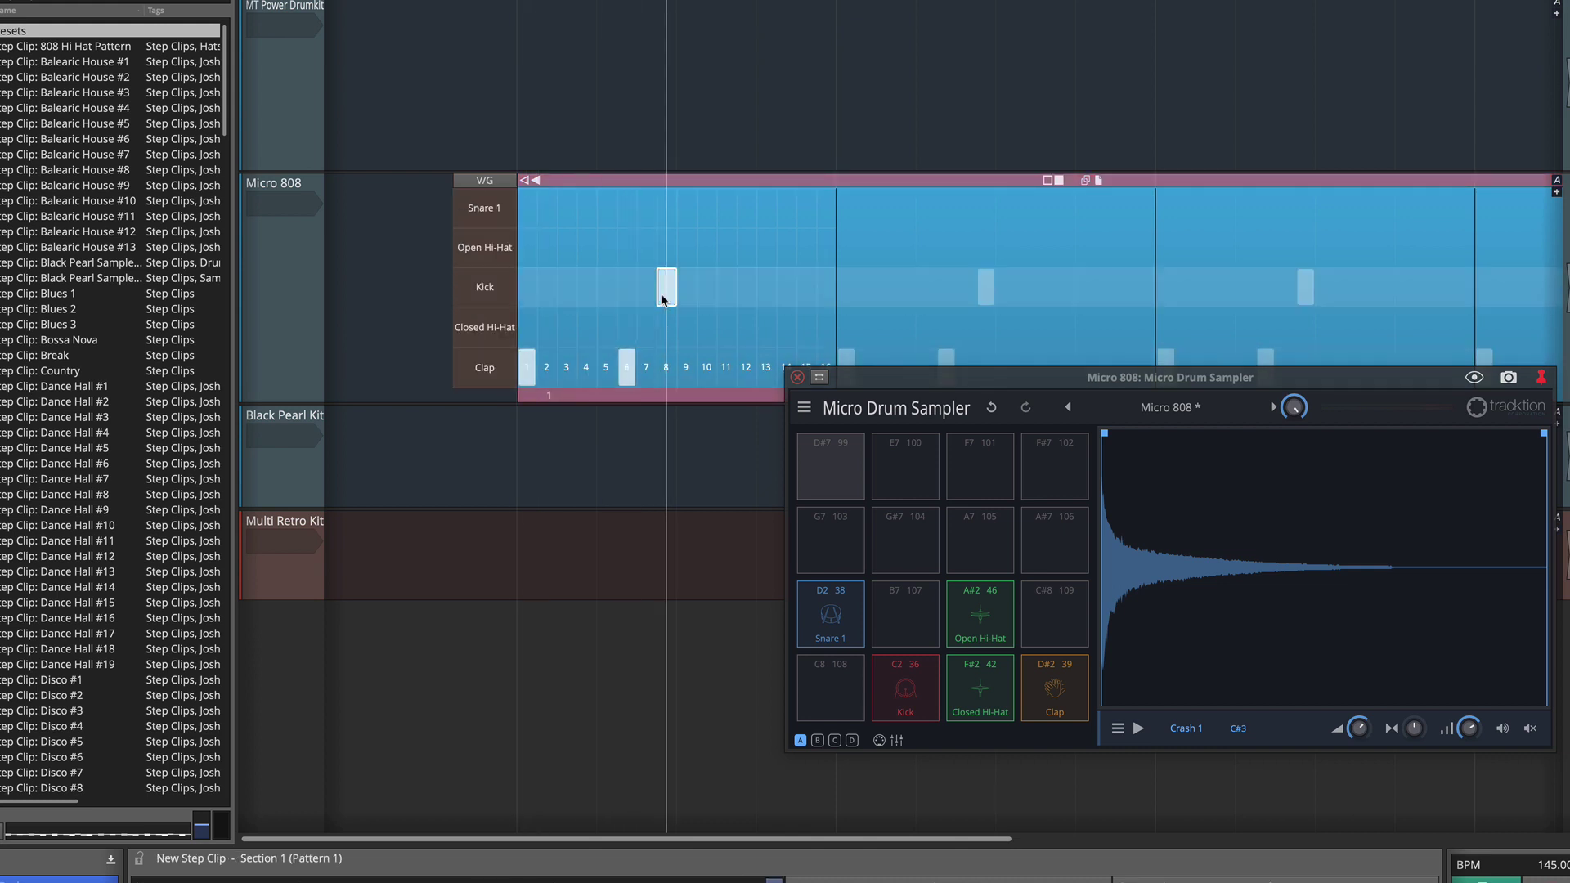
click(626, 247)
Step: Add Kick steps 5 and 14, Snare step 12 and Clap step 14, then move the sampler window up
click(606, 286)
click(746, 208)
click(786, 286)
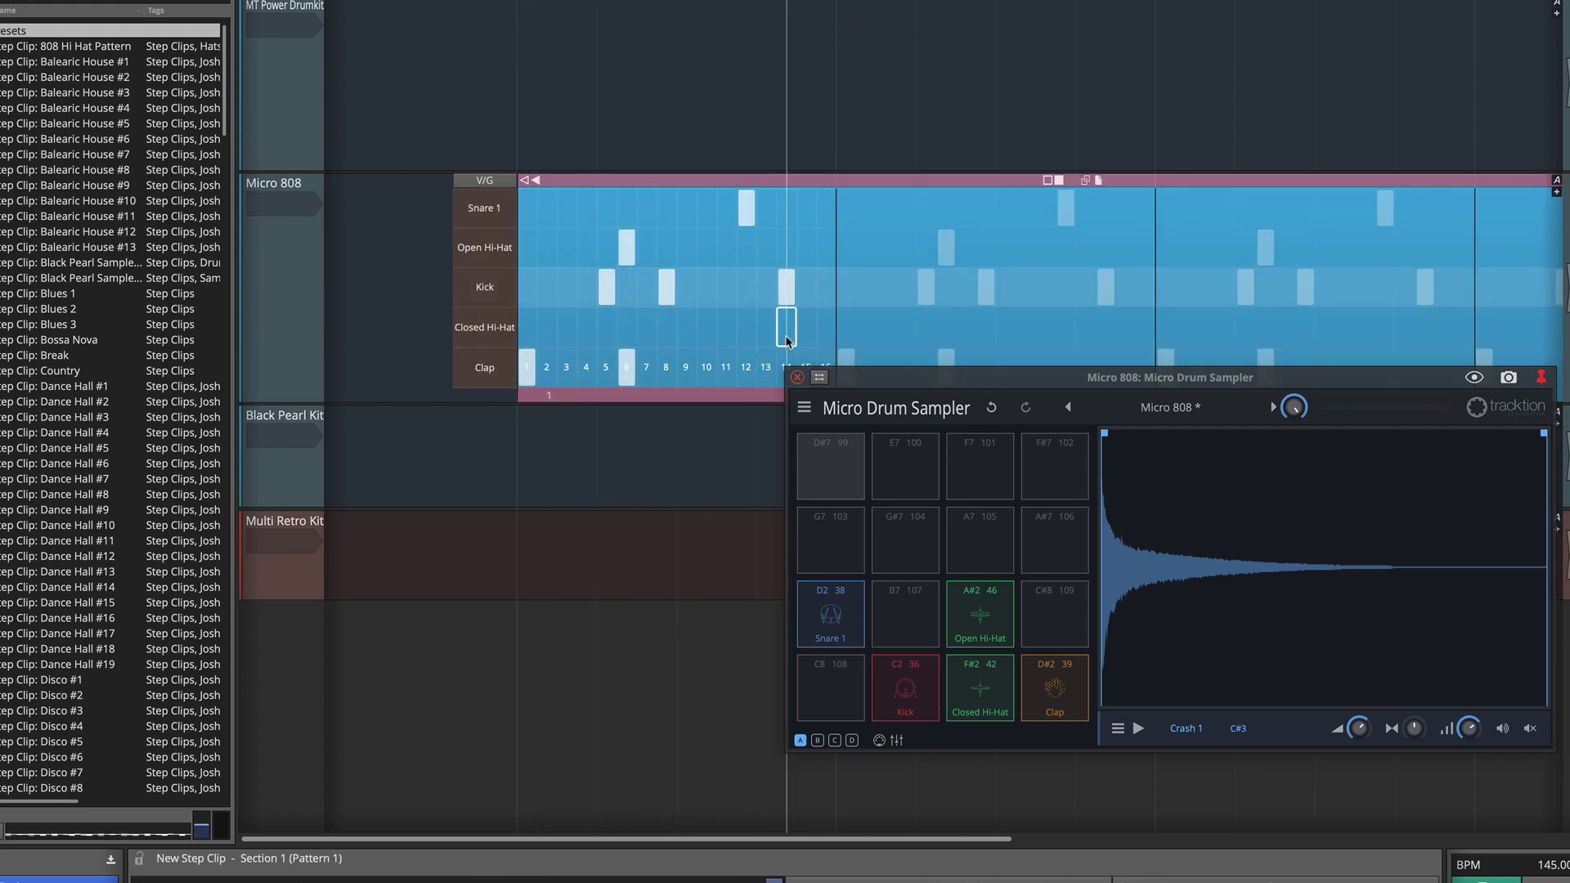
click(787, 356)
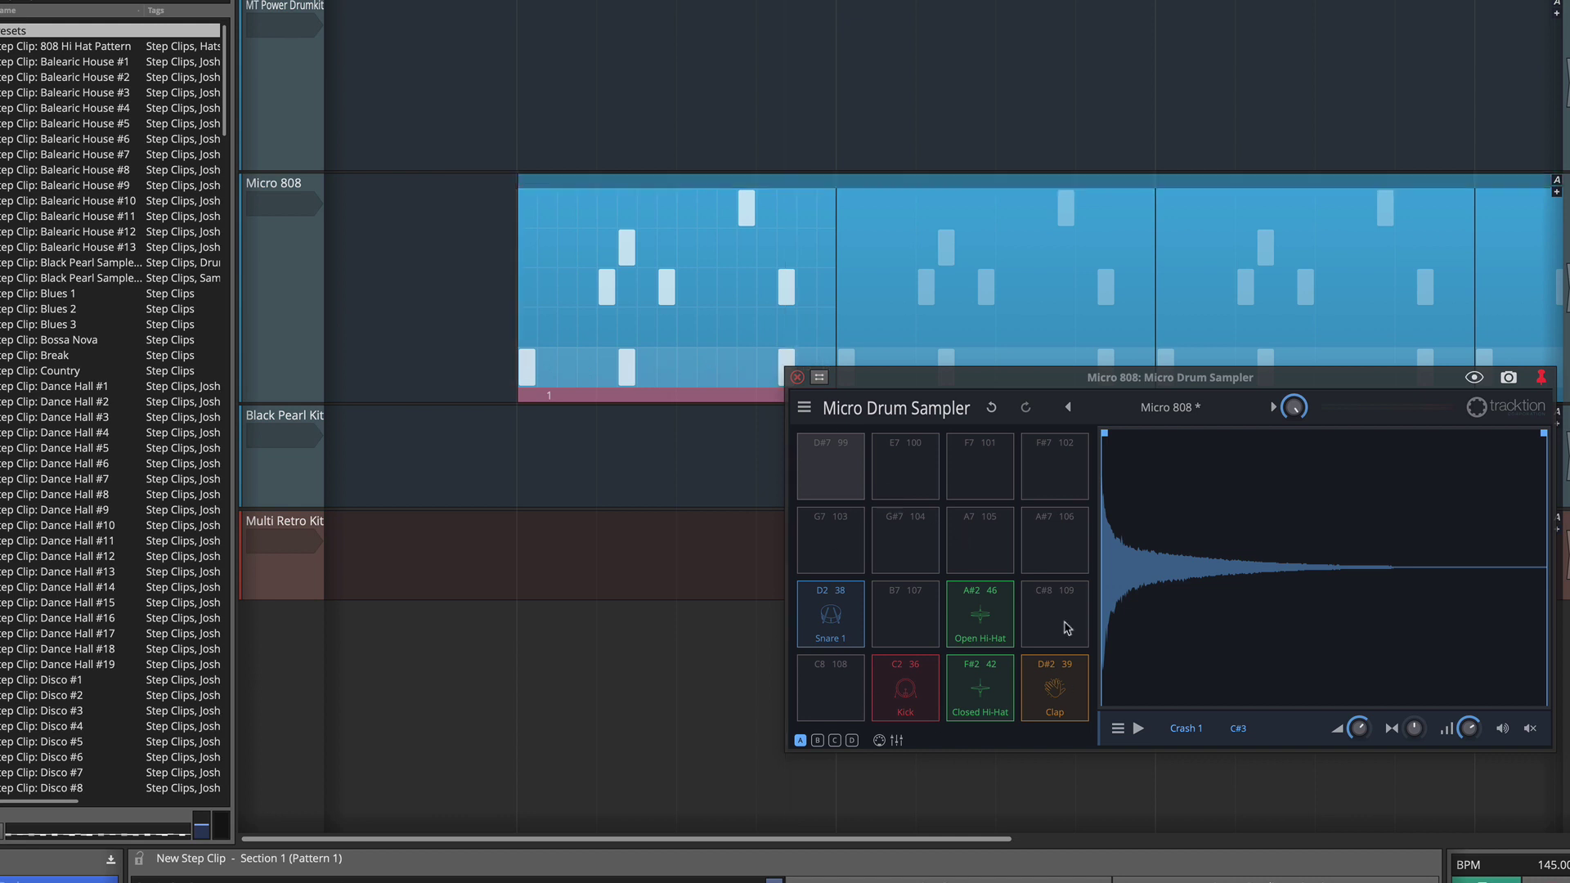
drag(1025, 383, 694, 57)
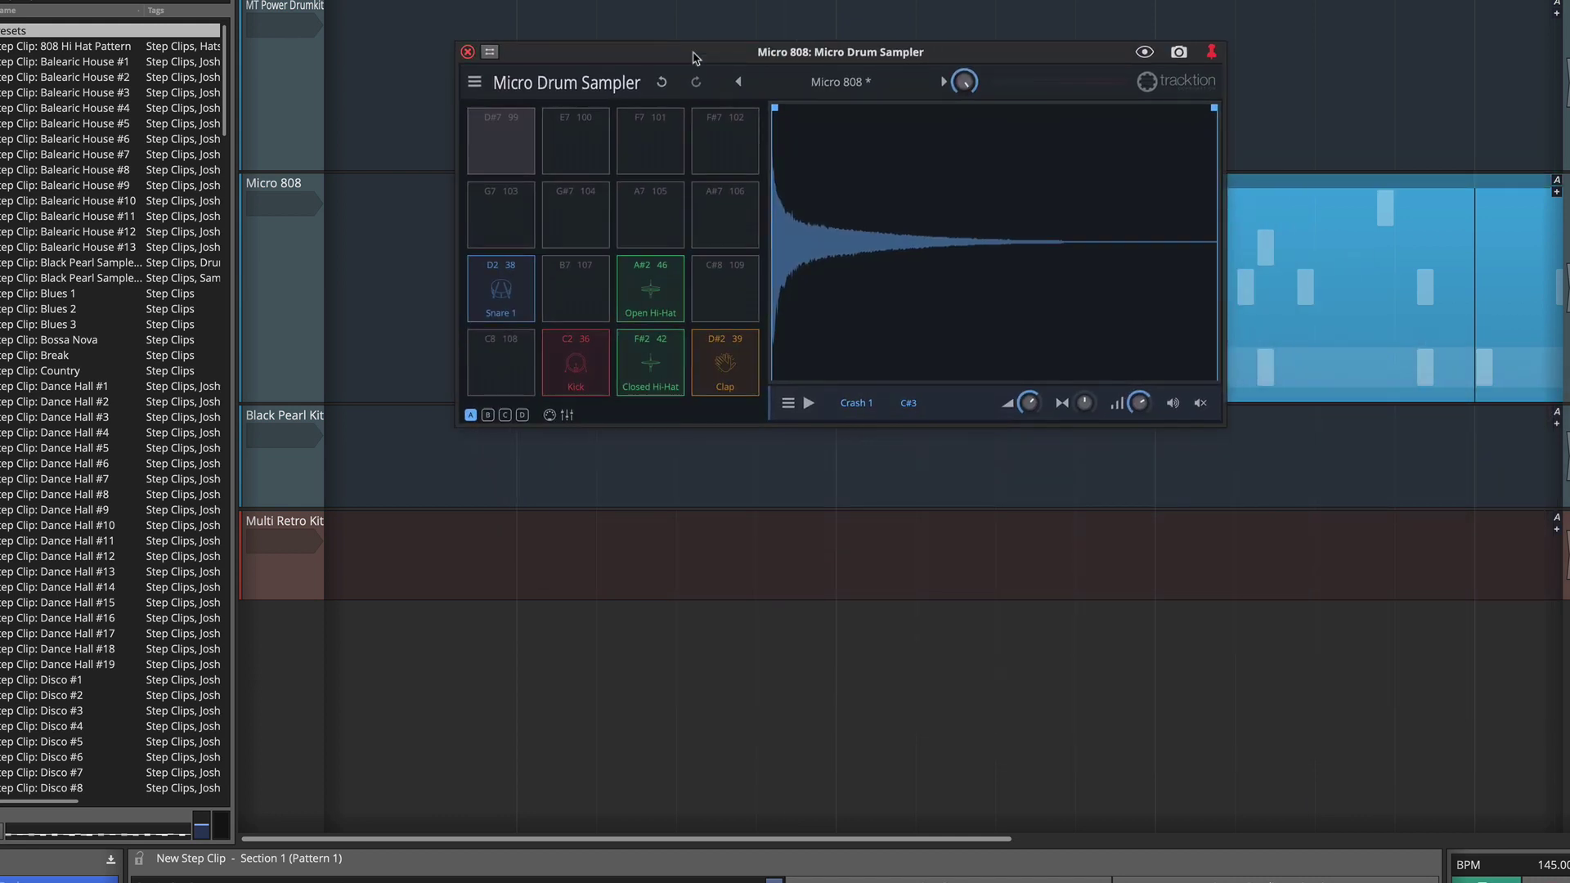
Step: Set the drum icon to None on the Snare 1, Open Hi-Hat and Closed Hi-Hat pads
right_click(506, 295)
mouse_move(523, 302)
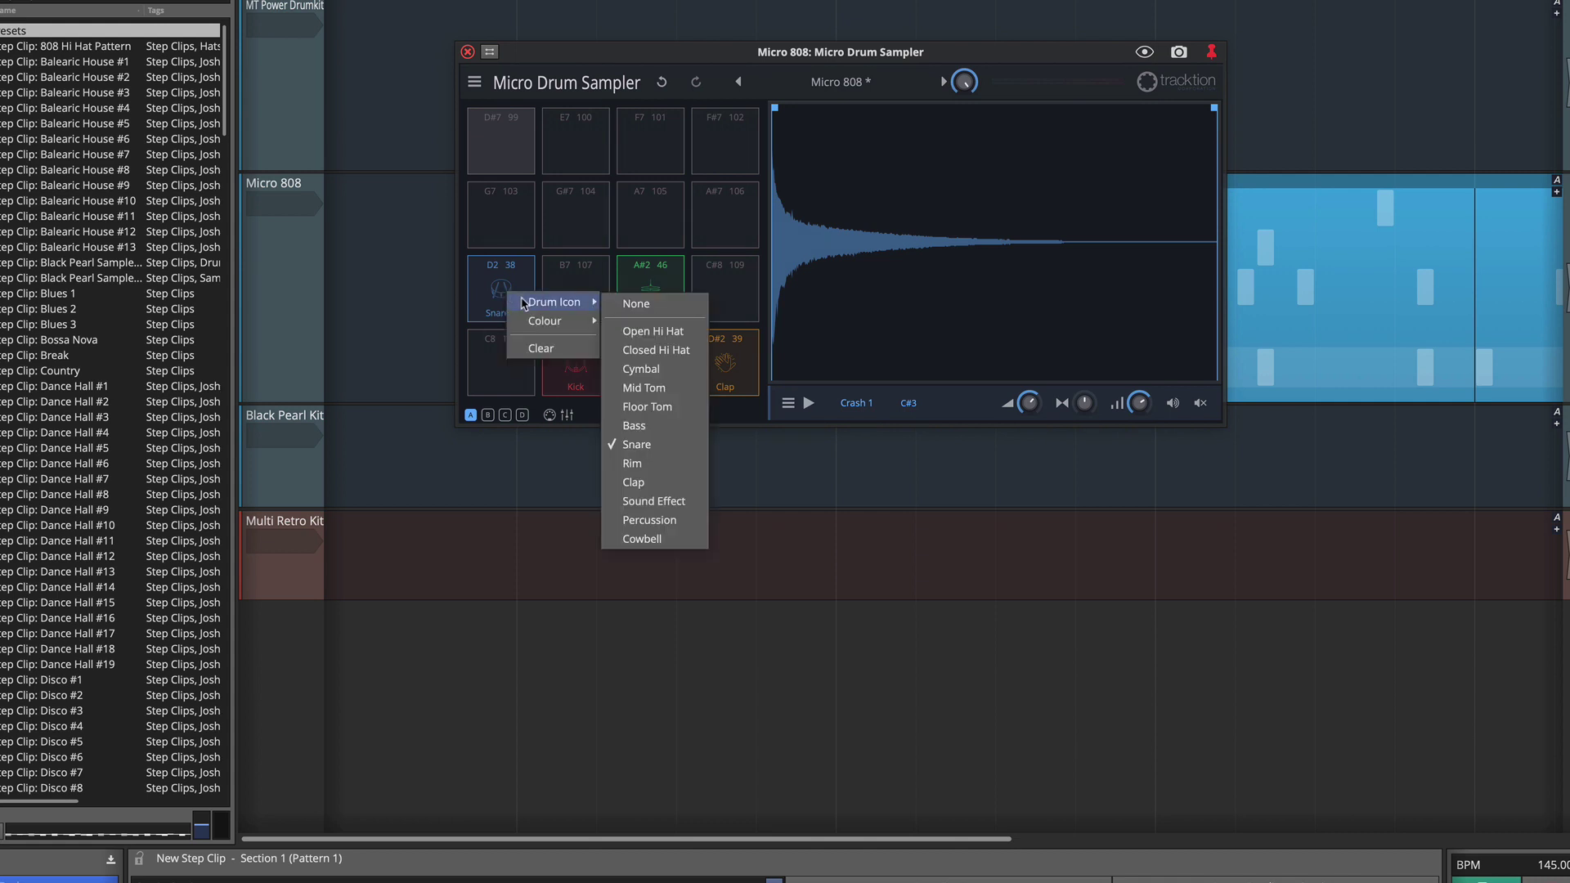
click(642, 304)
right_click(641, 304)
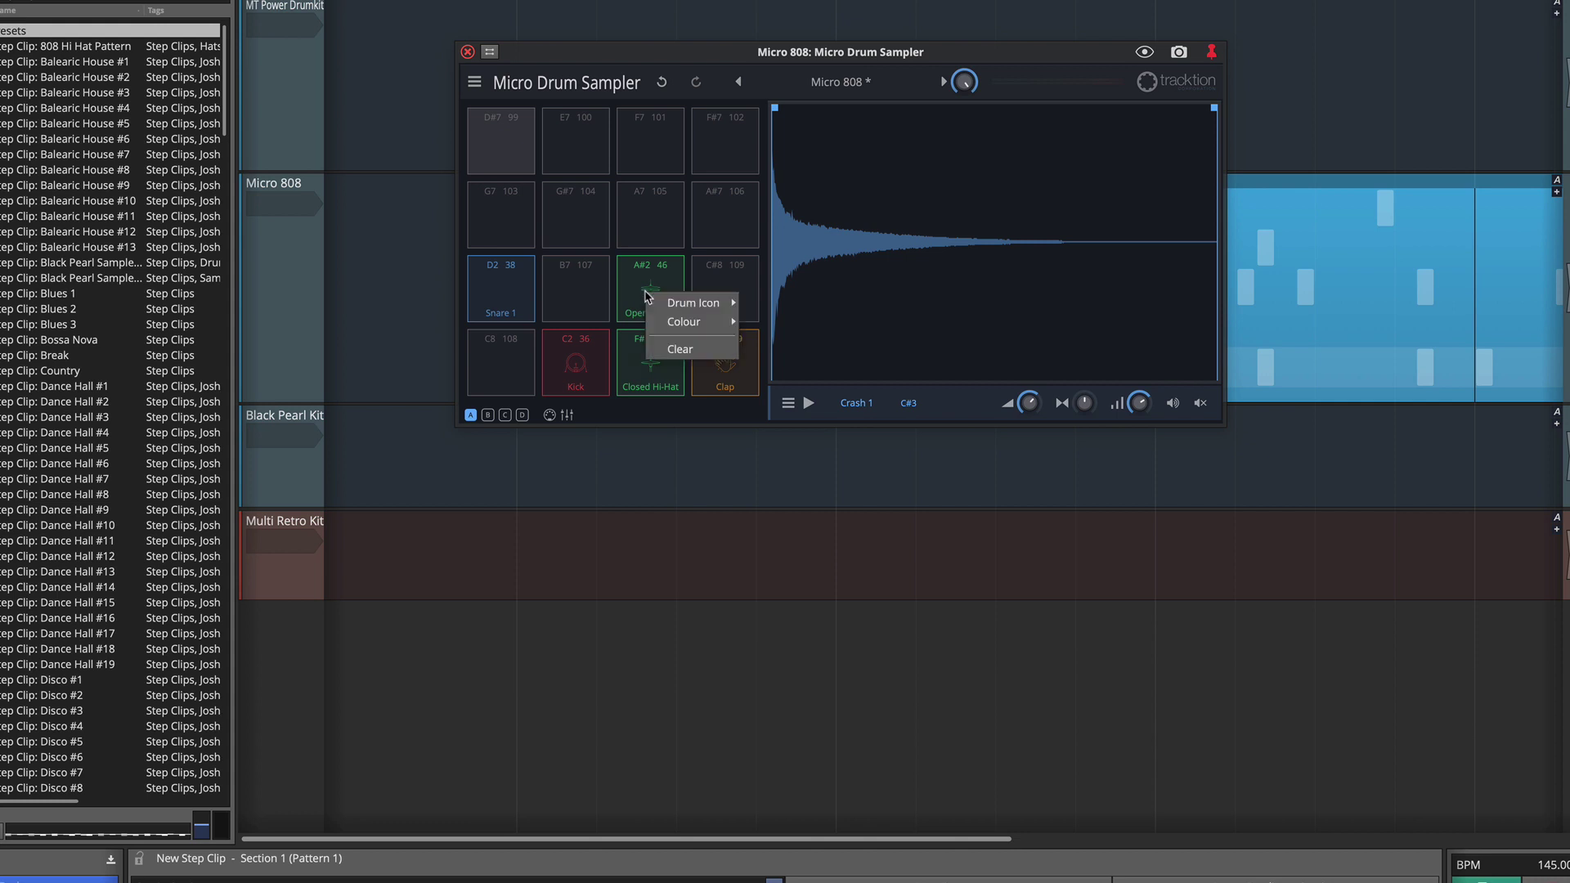
mouse_move(667, 307)
click(789, 308)
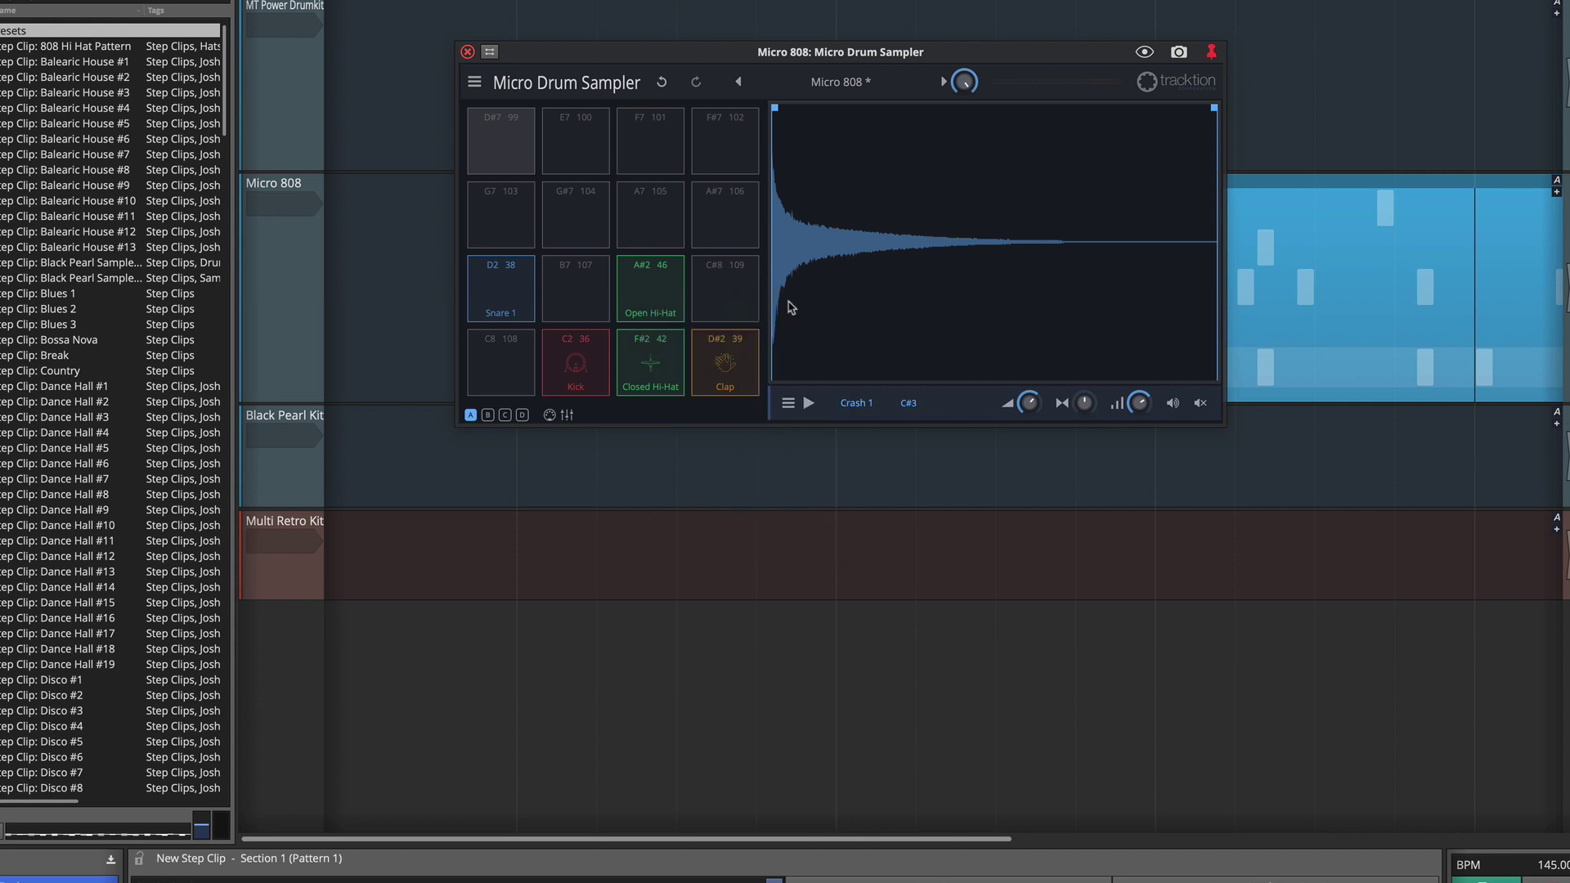
right_click(654, 378)
mouse_move(680, 384)
click(789, 387)
Step: Move Kick onto the empty C8 pad, clear its drum icon, and place Snare 1 beside it
drag(592, 385, 511, 373)
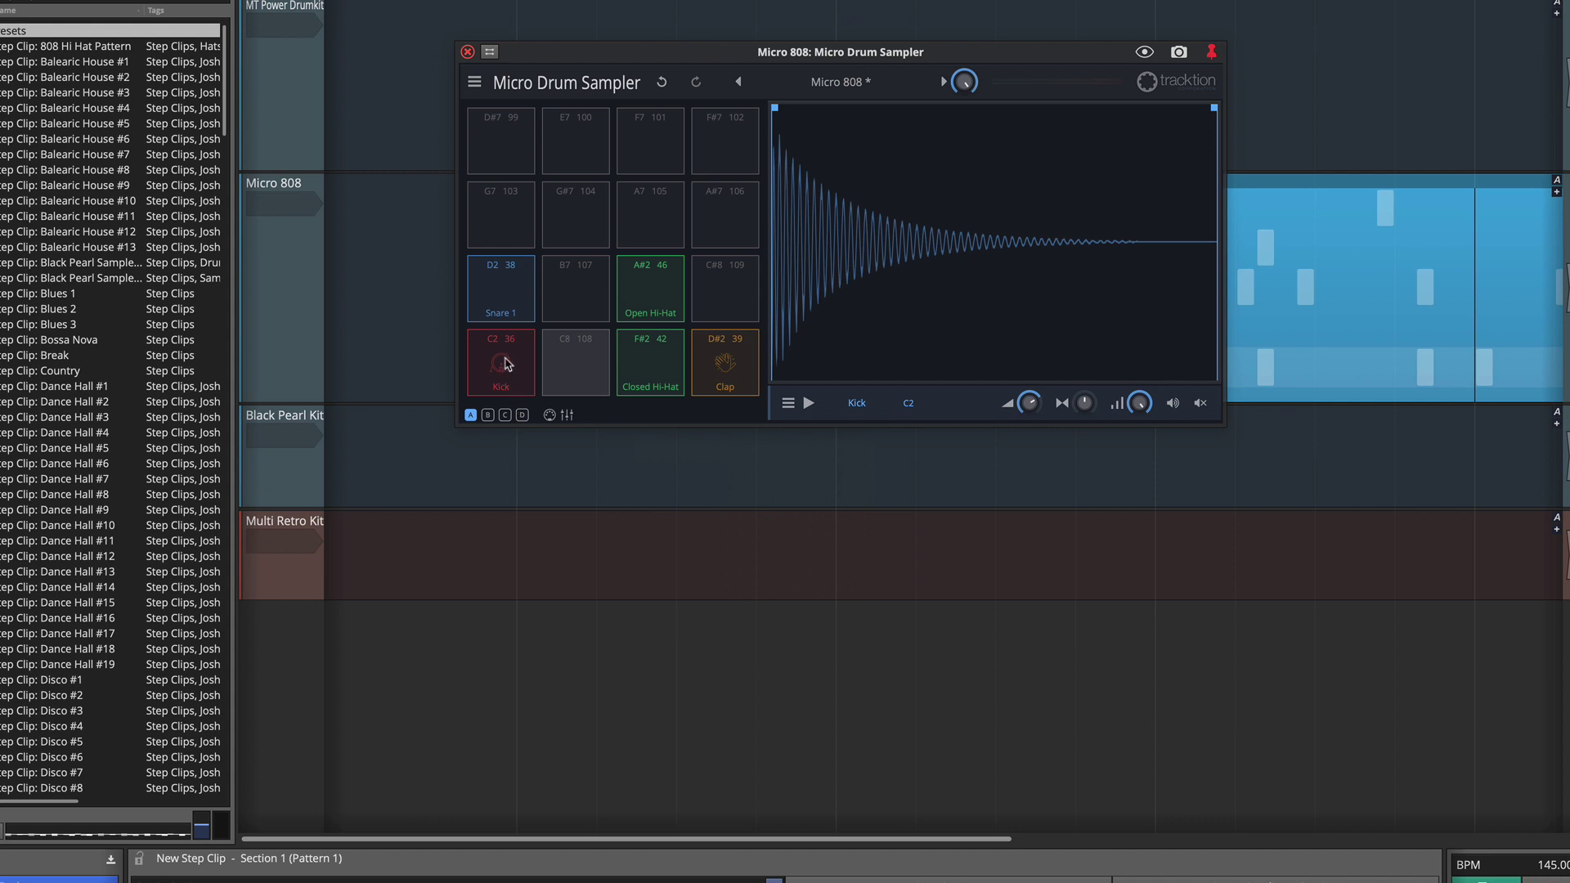
right_click(507, 365)
mouse_move(532, 373)
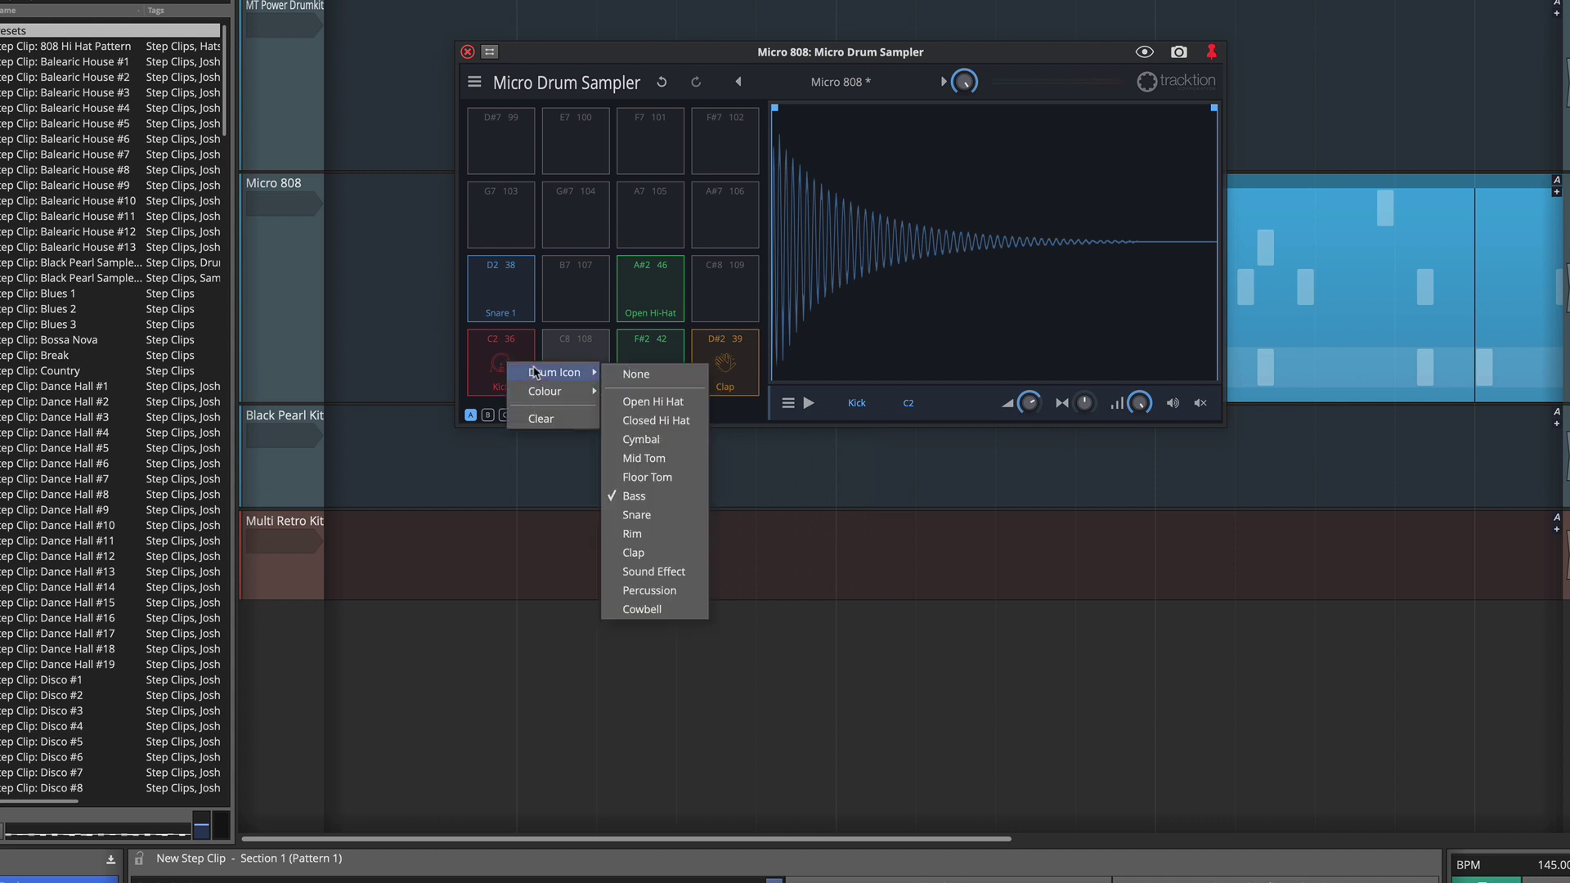
click(654, 381)
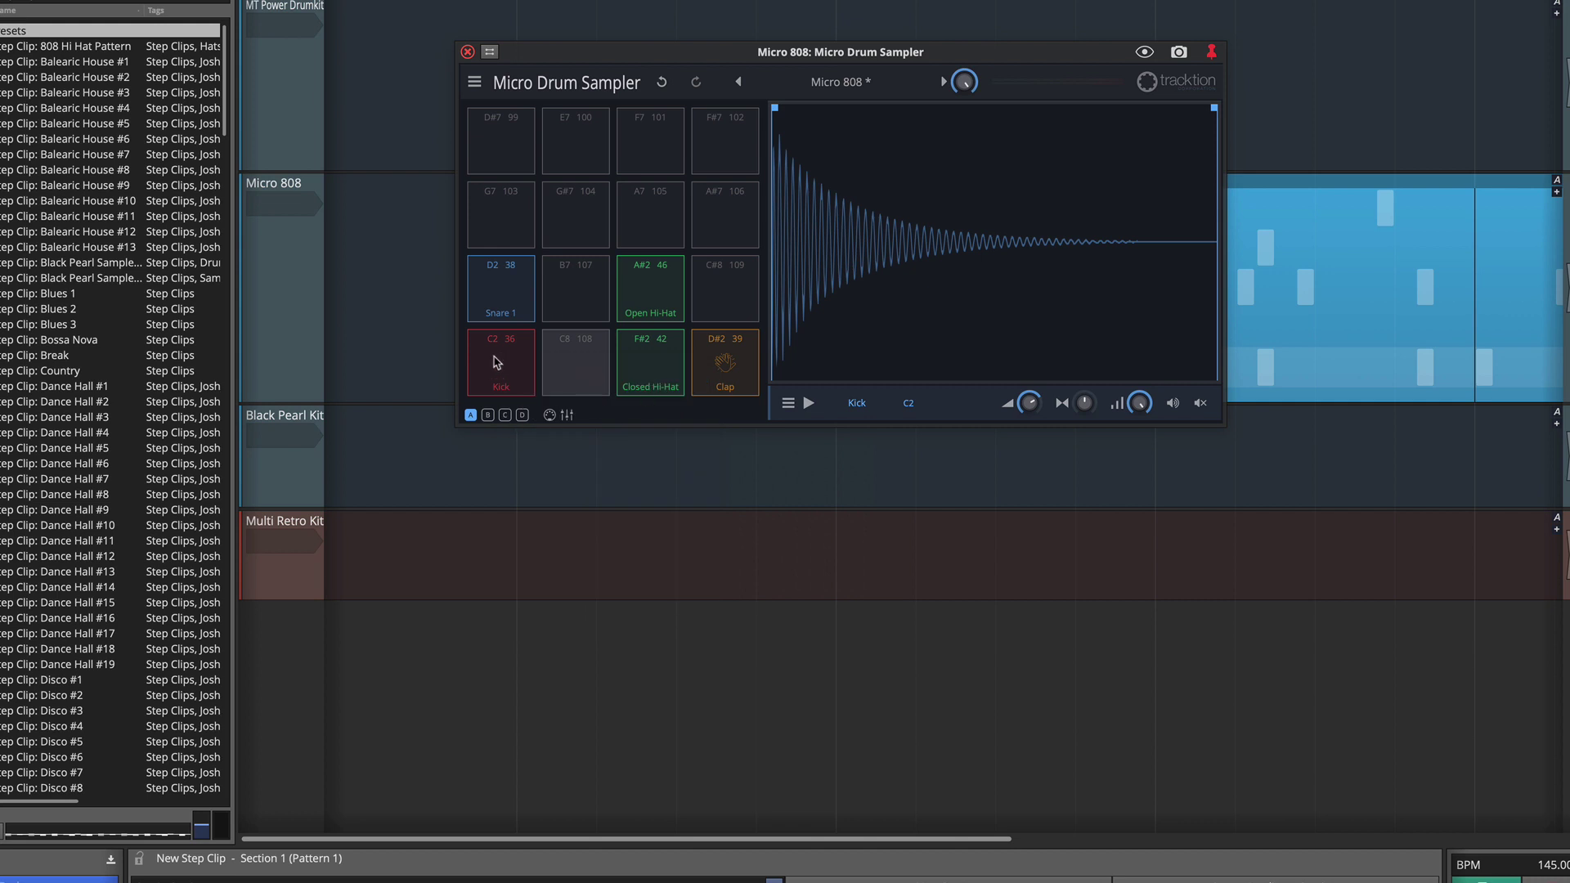
drag(498, 309, 504, 366)
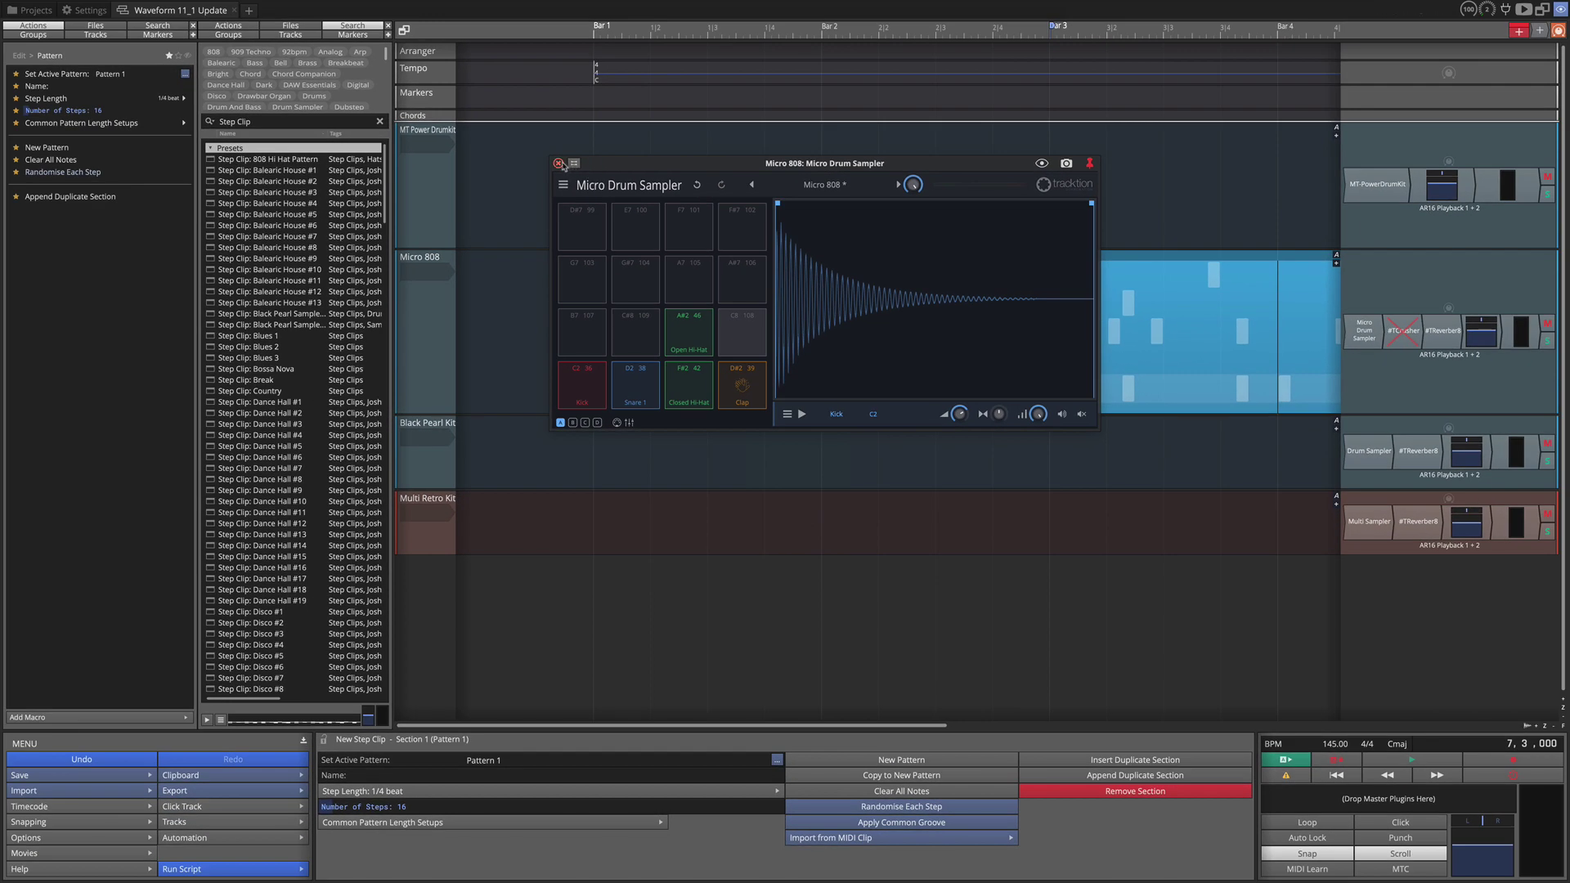
Step: Close the Micro Drum Sampler and swap Ride with Ride Bell in the Black Pearl Kit Drum Sampler
click(467, 52)
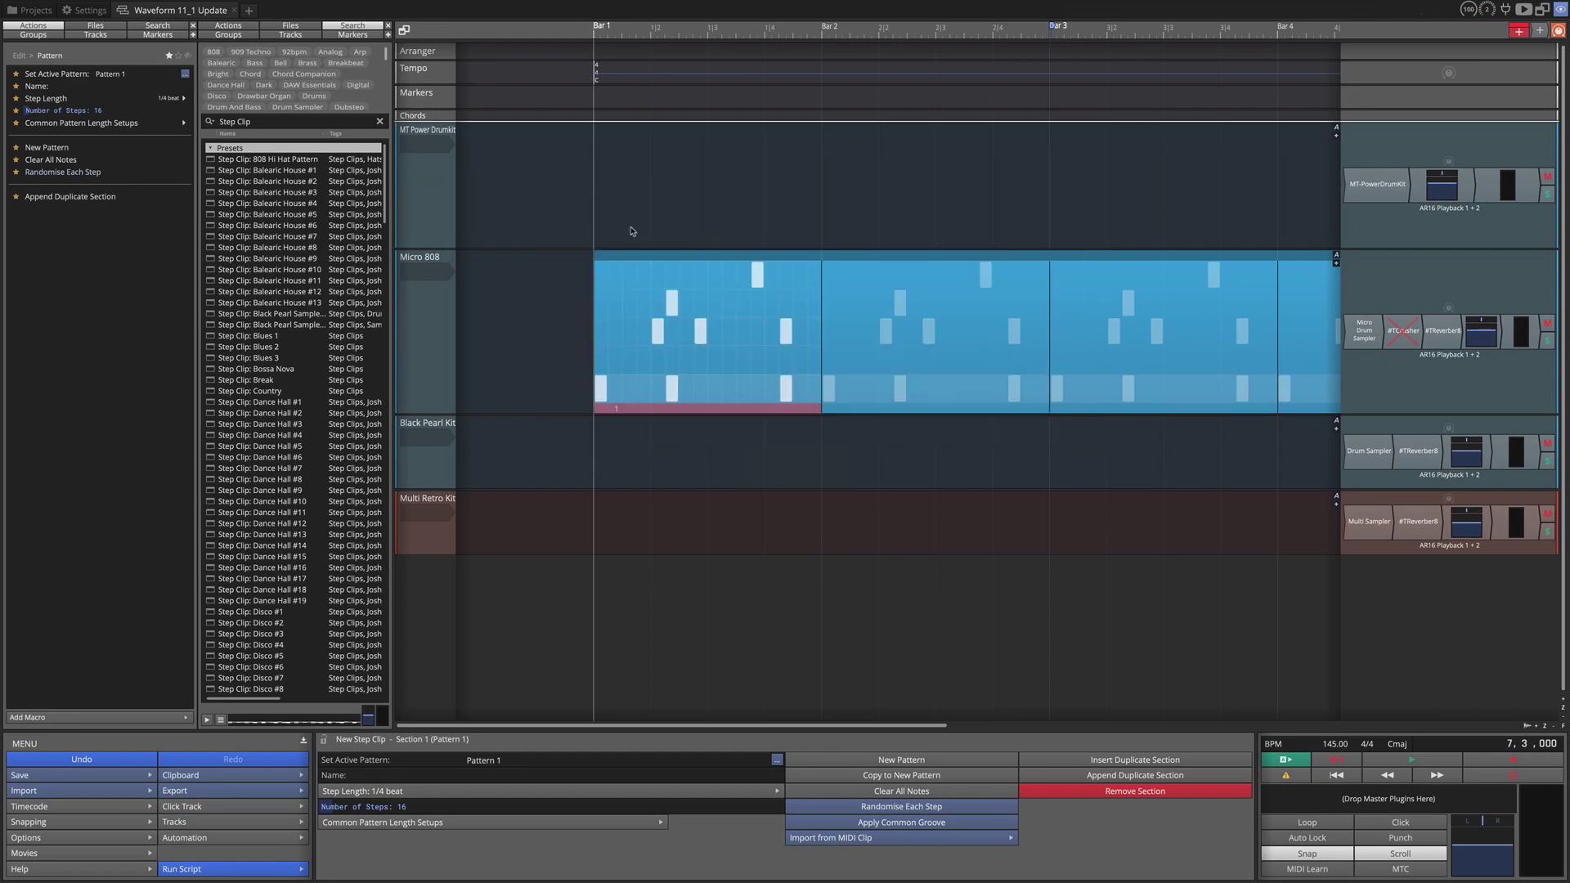
double_click(1369, 451)
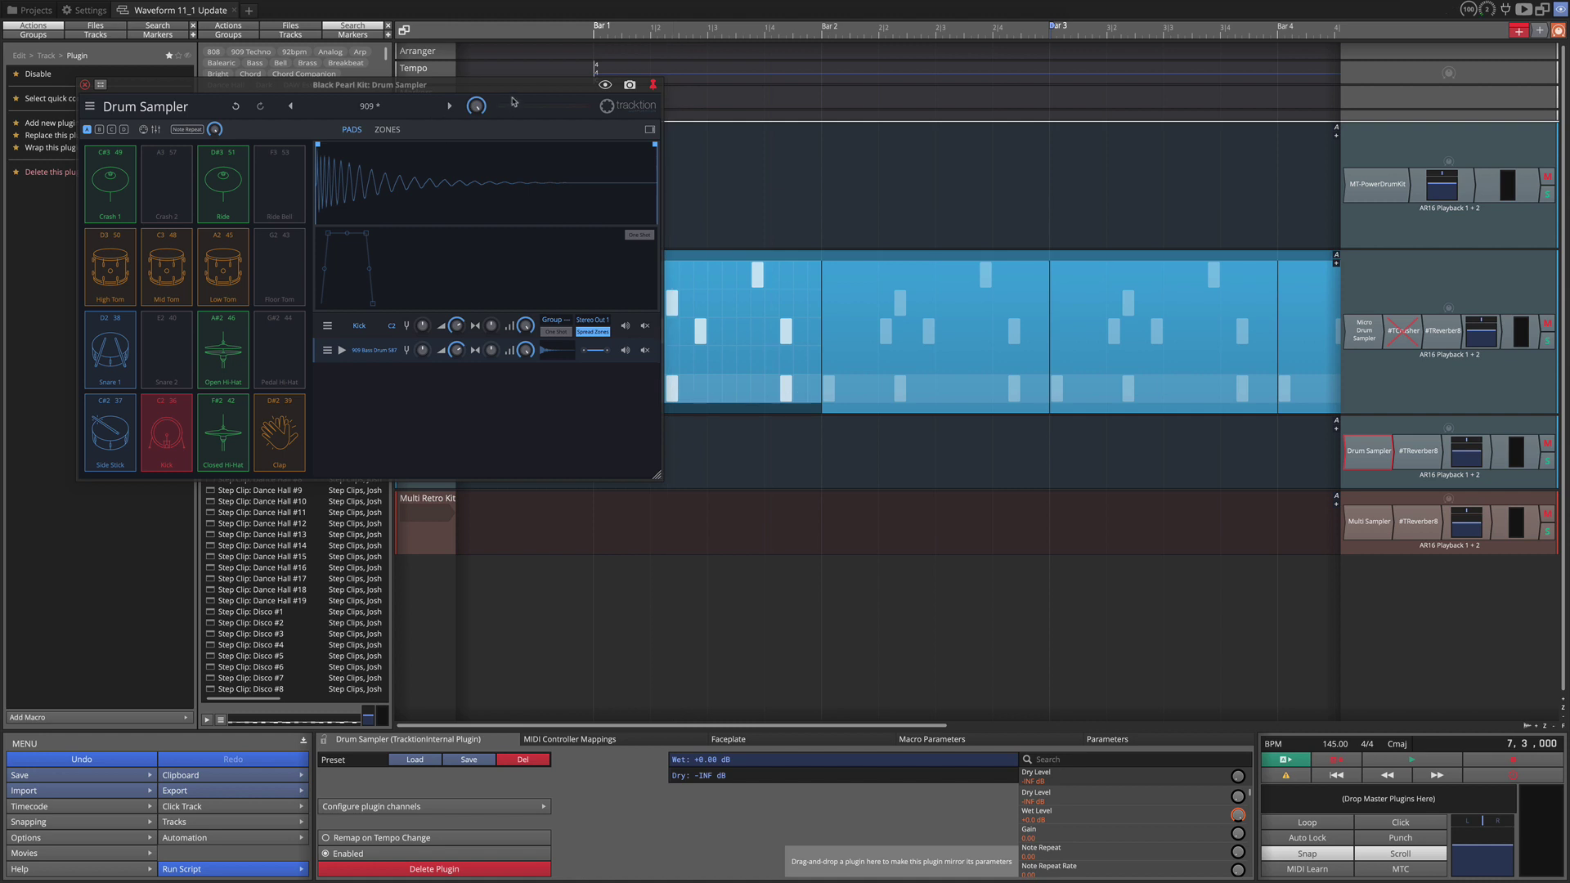
drag(562, 92, 1028, 230)
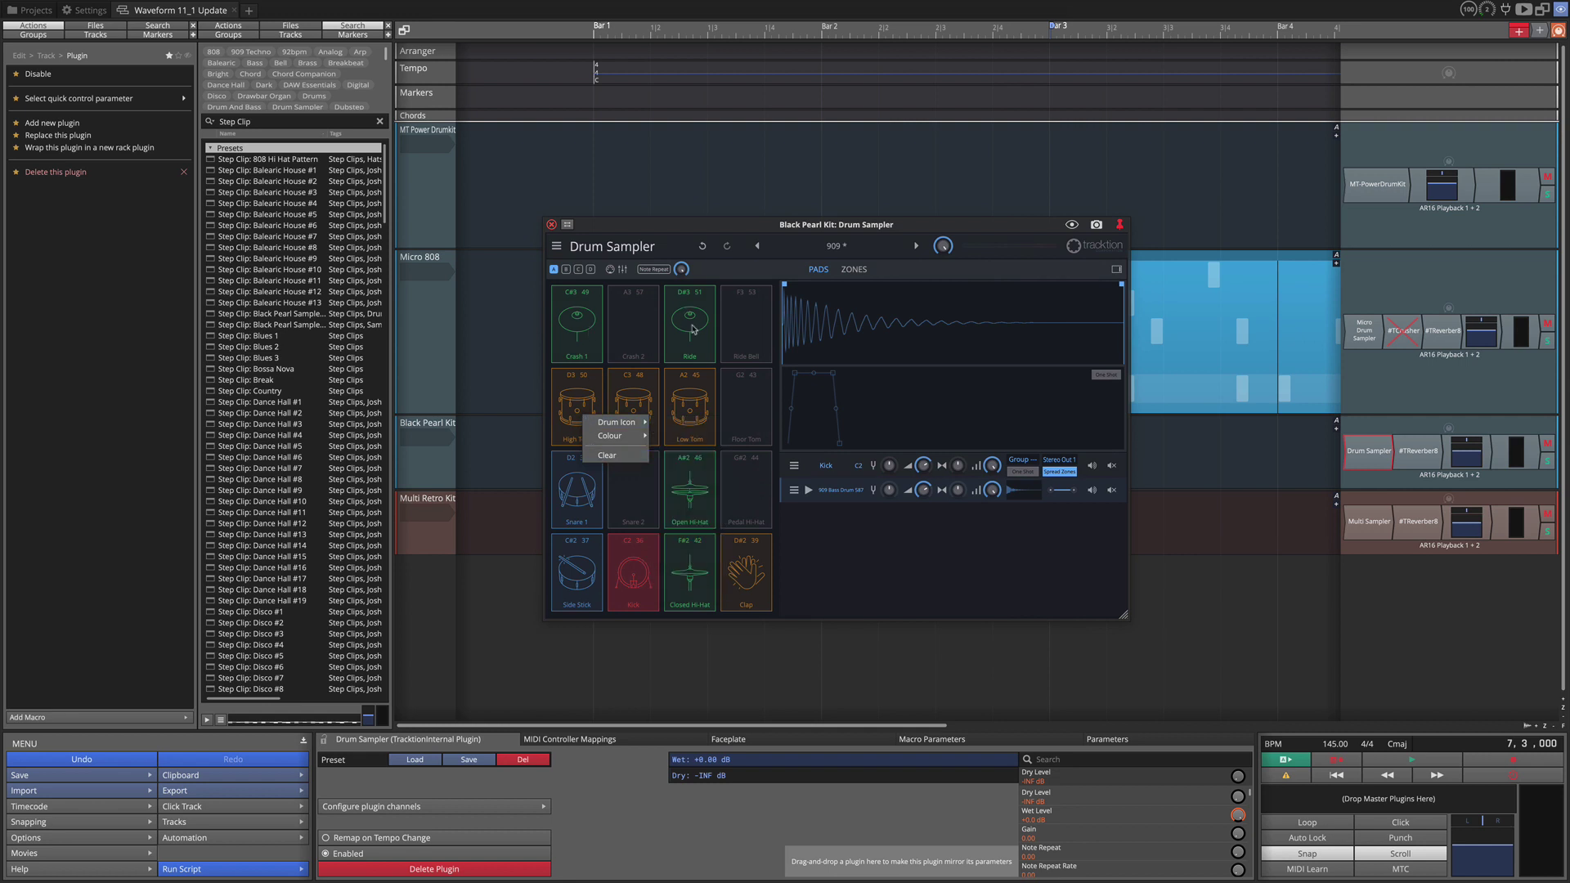
click(646, 337)
drag(699, 340, 730, 339)
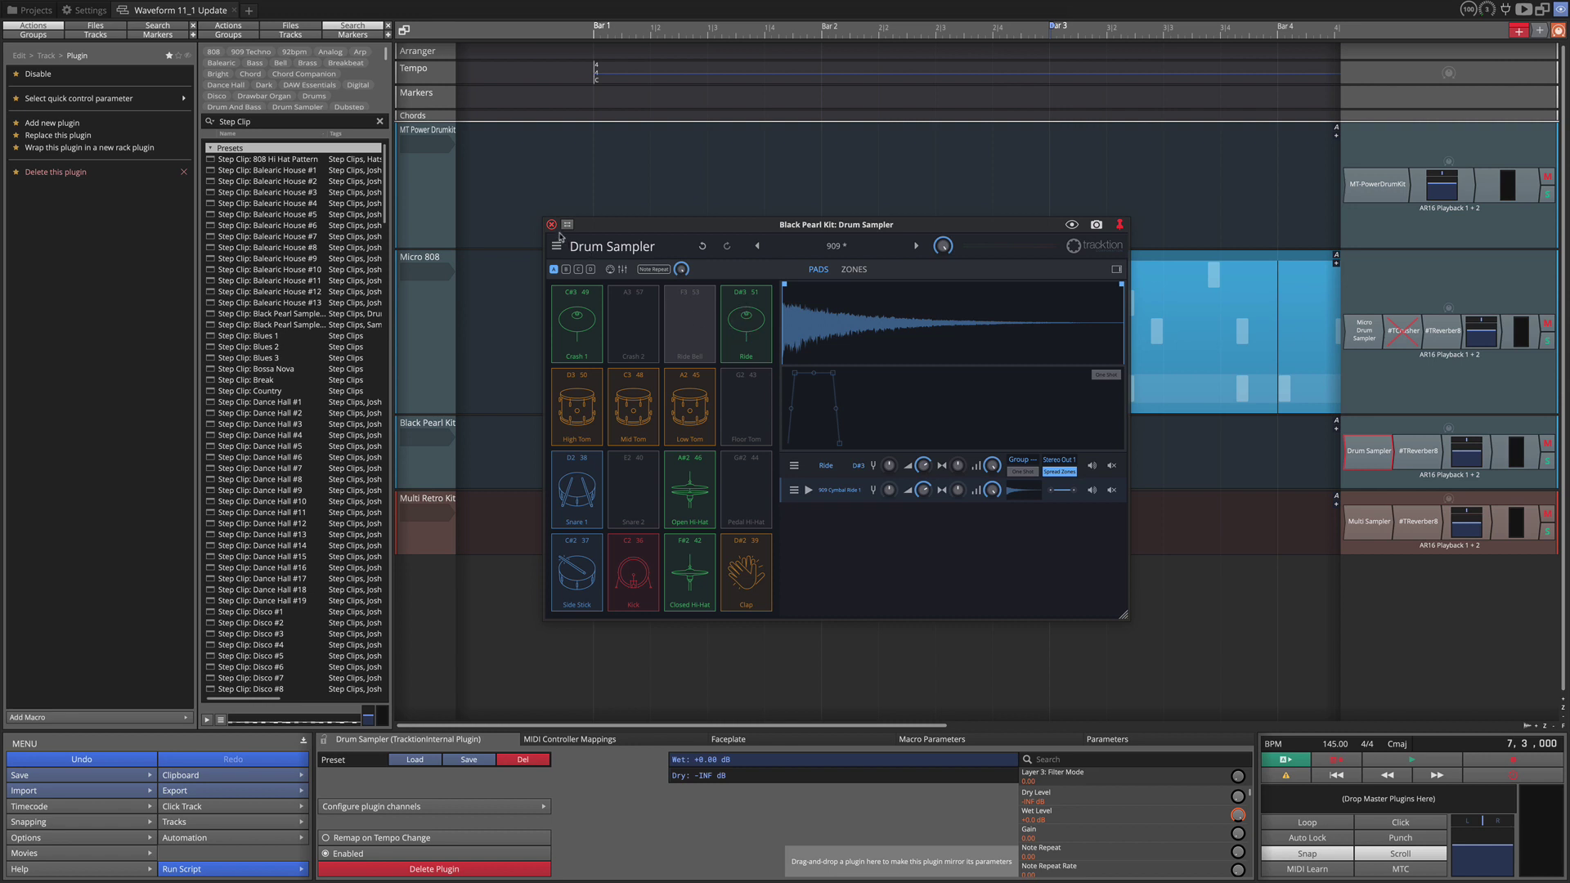
Step: Reopen the Black Pearl Kit Drum Sampler to check its preset list, leaving it unchanged, then close it
click(551, 224)
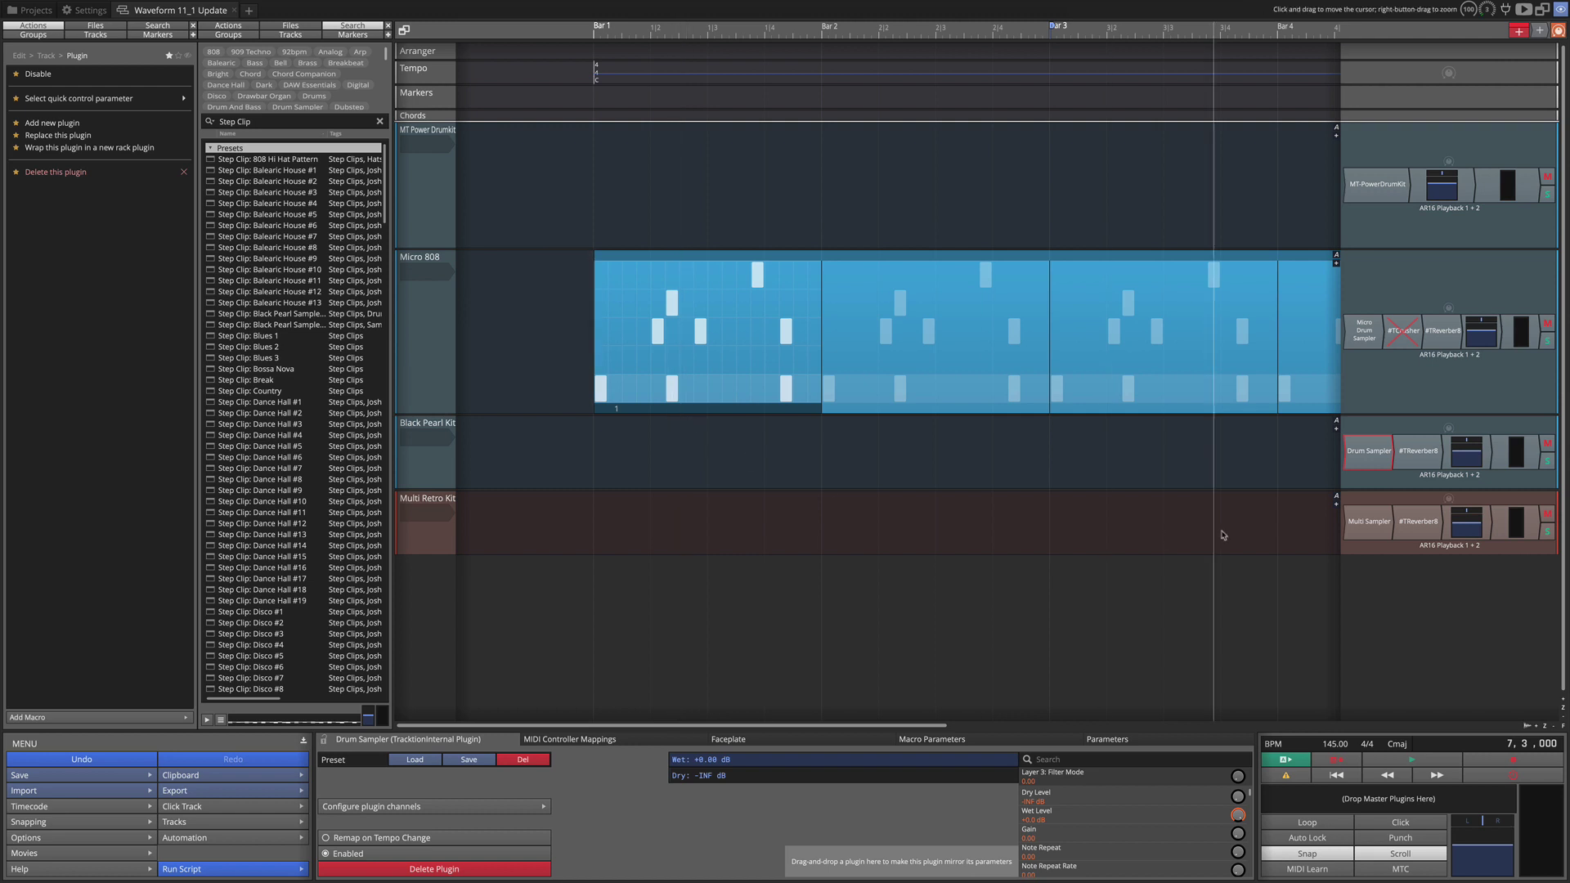
double_click(1376, 458)
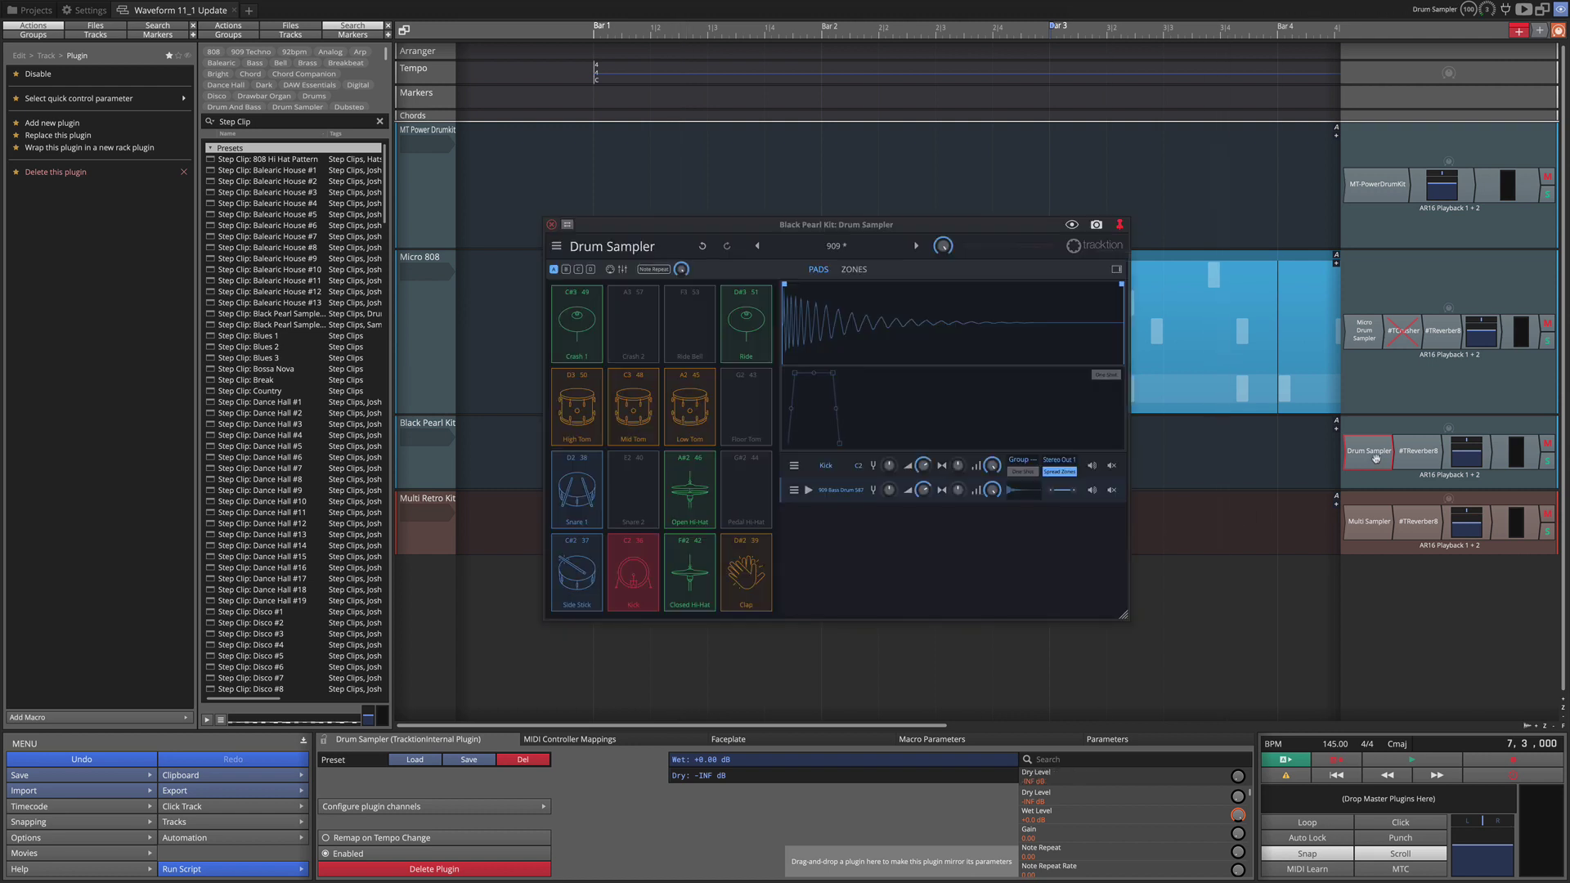
click(833, 247)
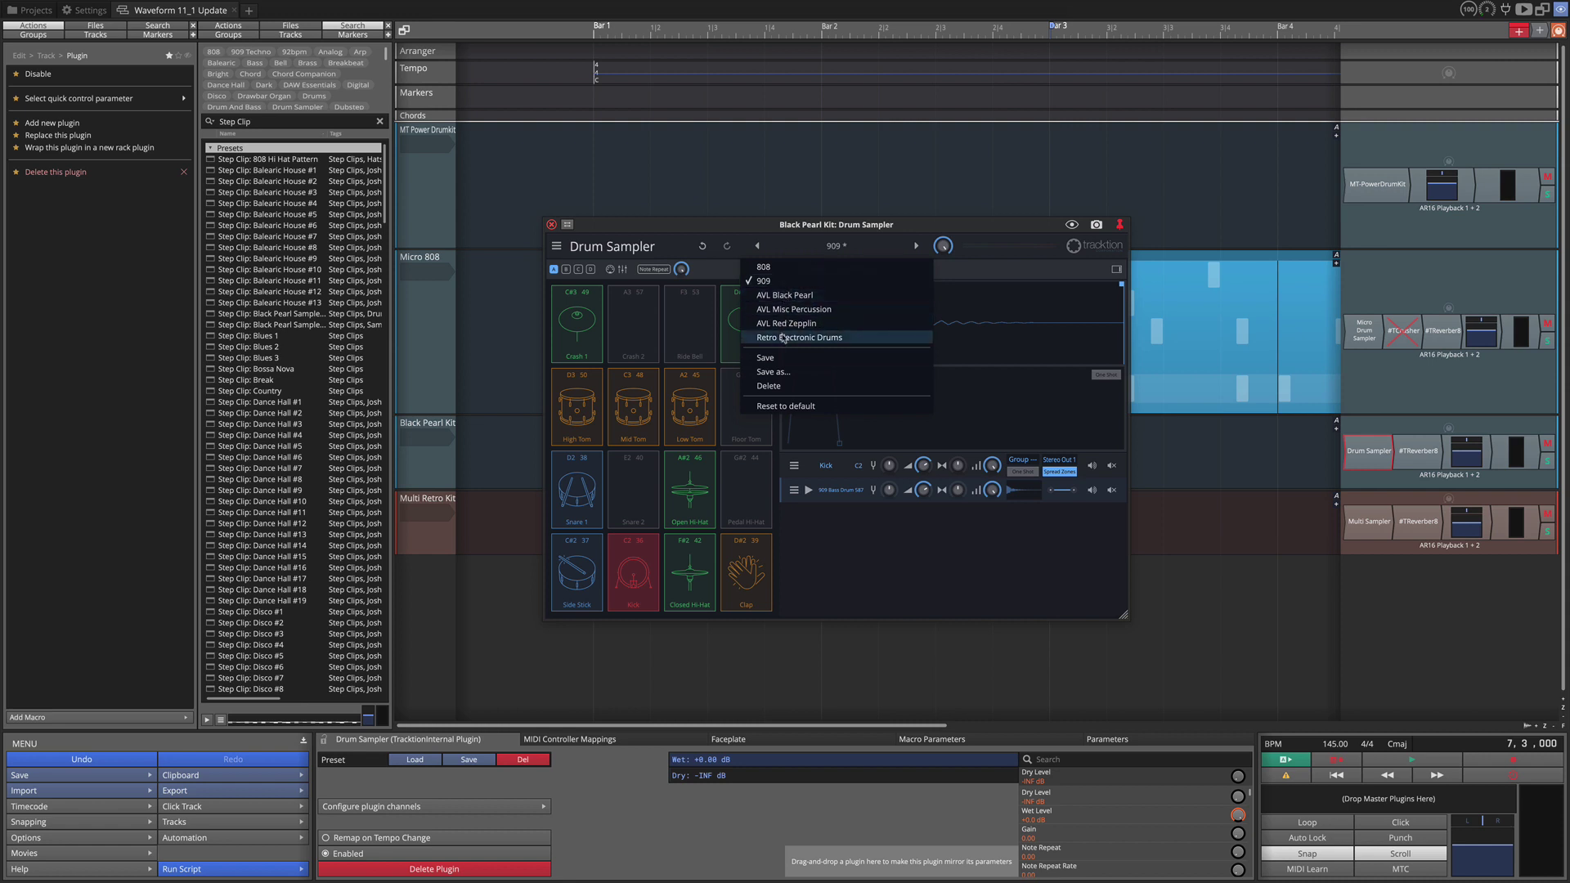
click(551, 224)
click(551, 224)
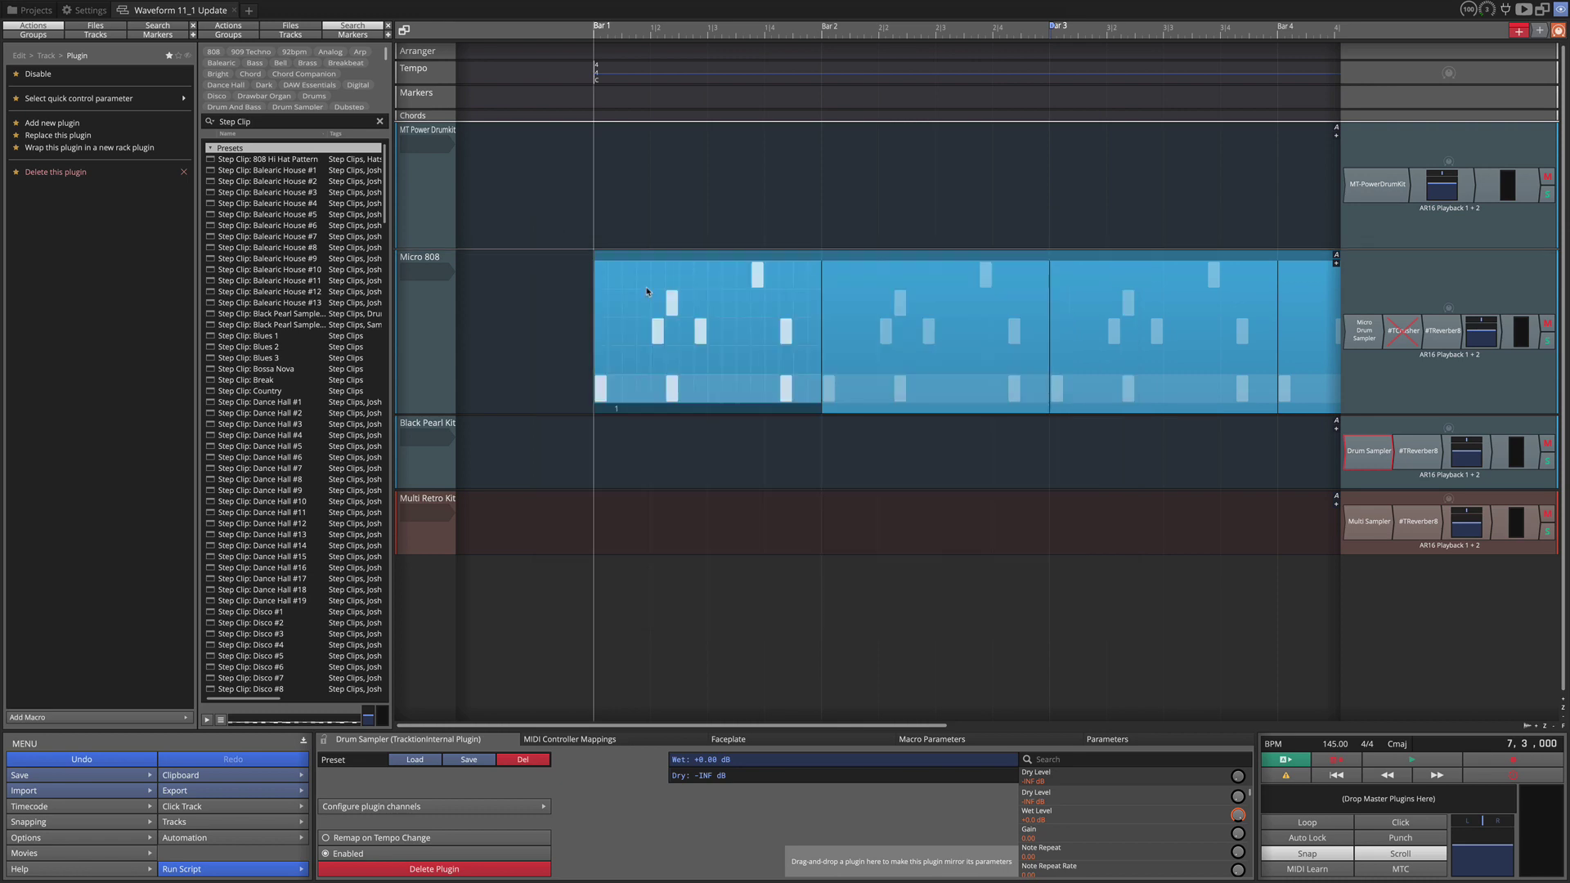
Step: Load the 808 preset into the Multi Retro Kit's Multi Sampler
double_click(1369, 521)
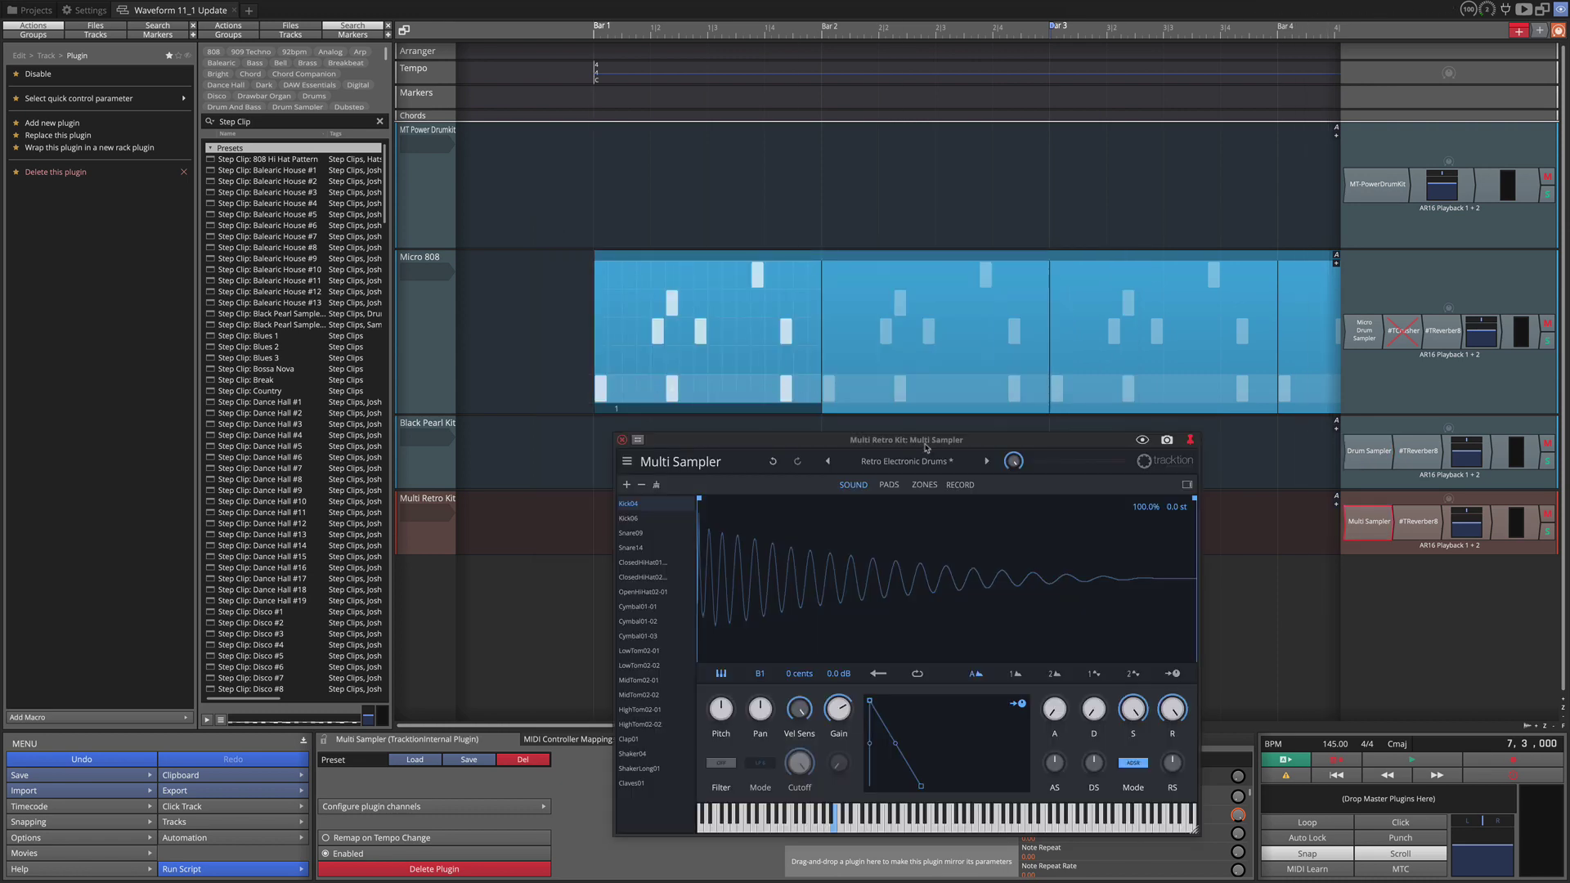
drag(932, 446, 770, 124)
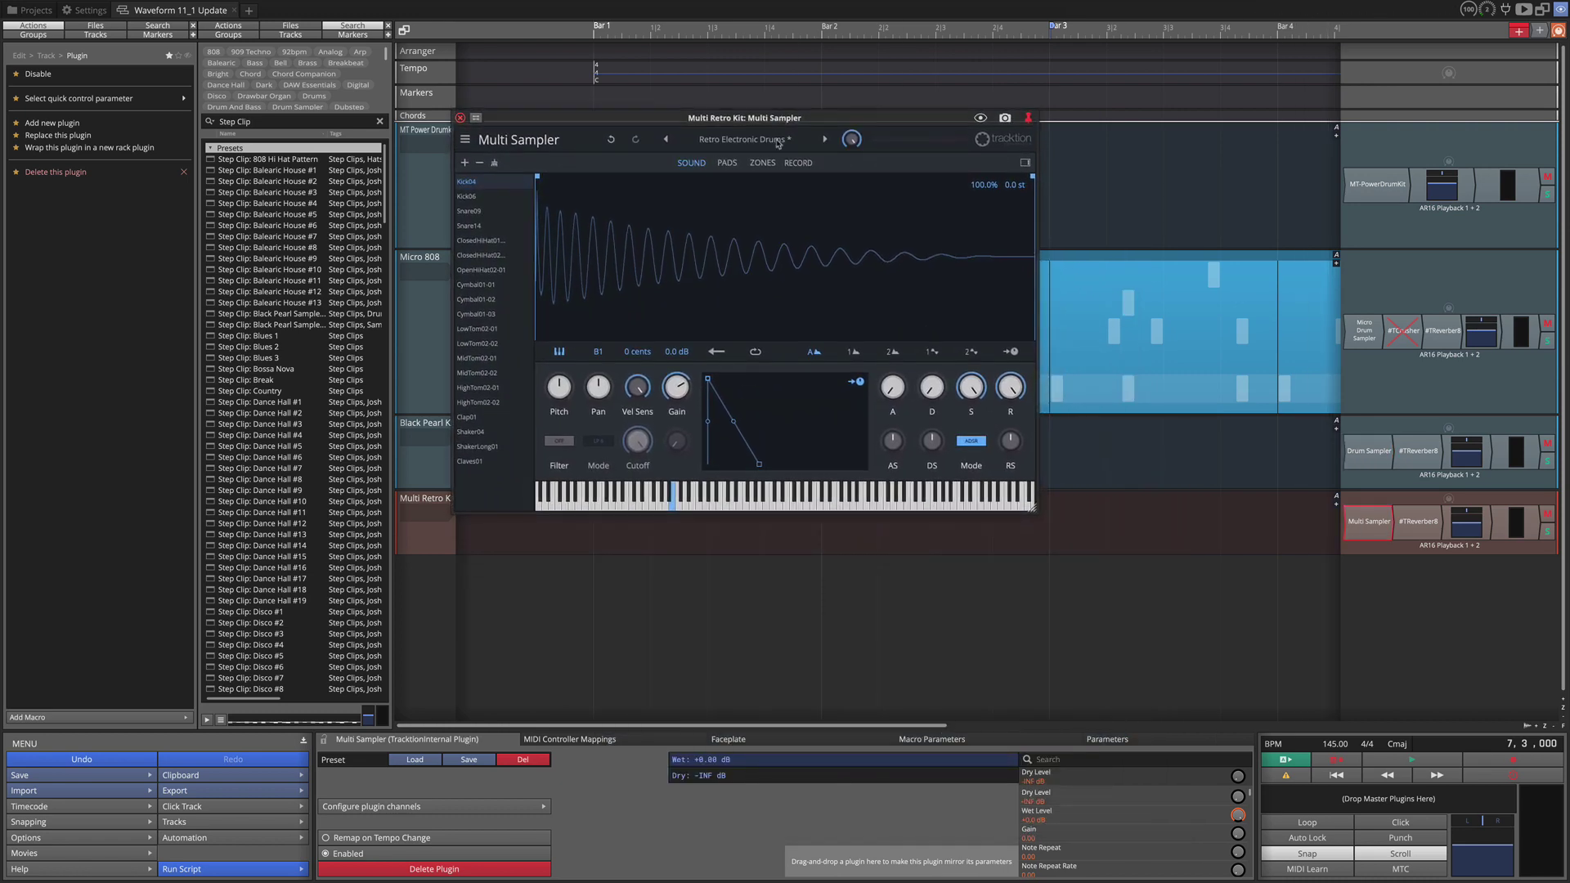
click(778, 140)
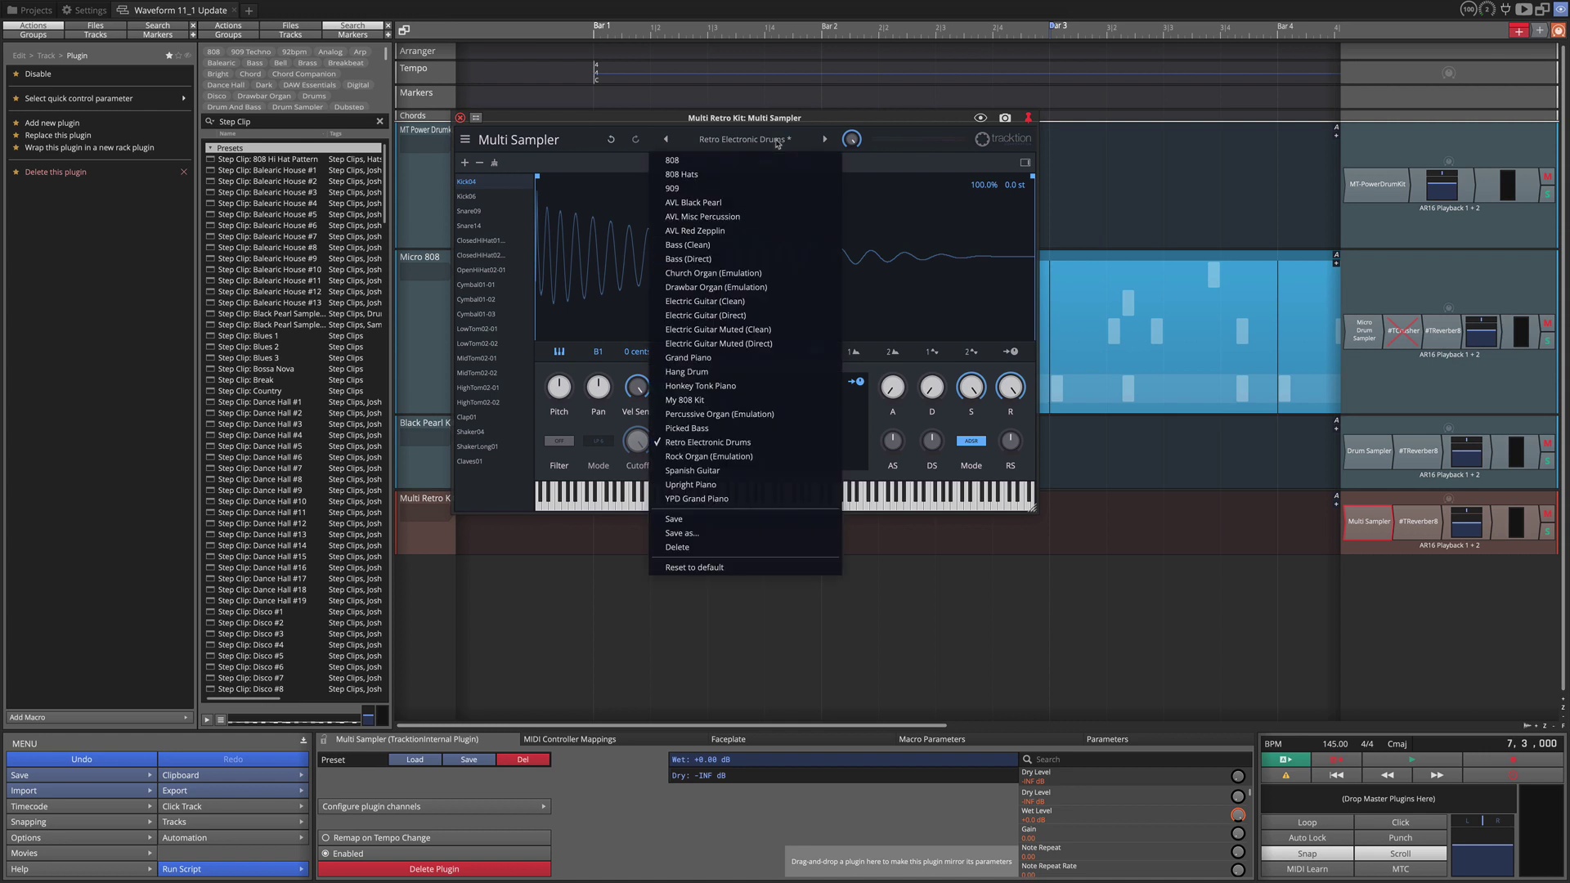
click(683, 162)
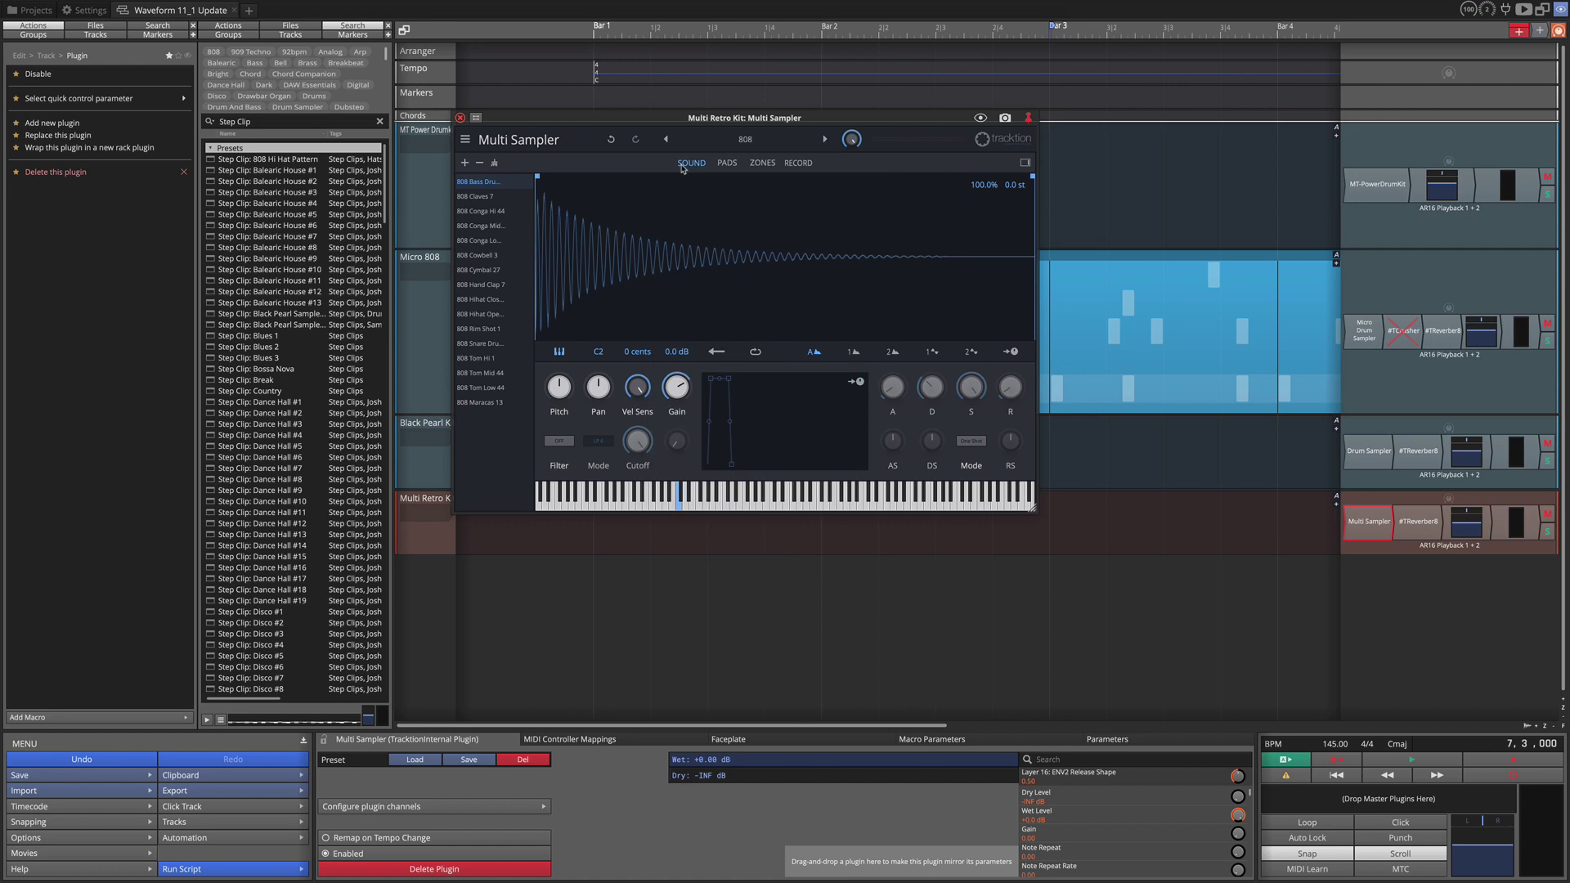
Step: Show the enlarged PADS grid, inspect the Low Tom pad's options, then close the Multi Sampler
click(727, 163)
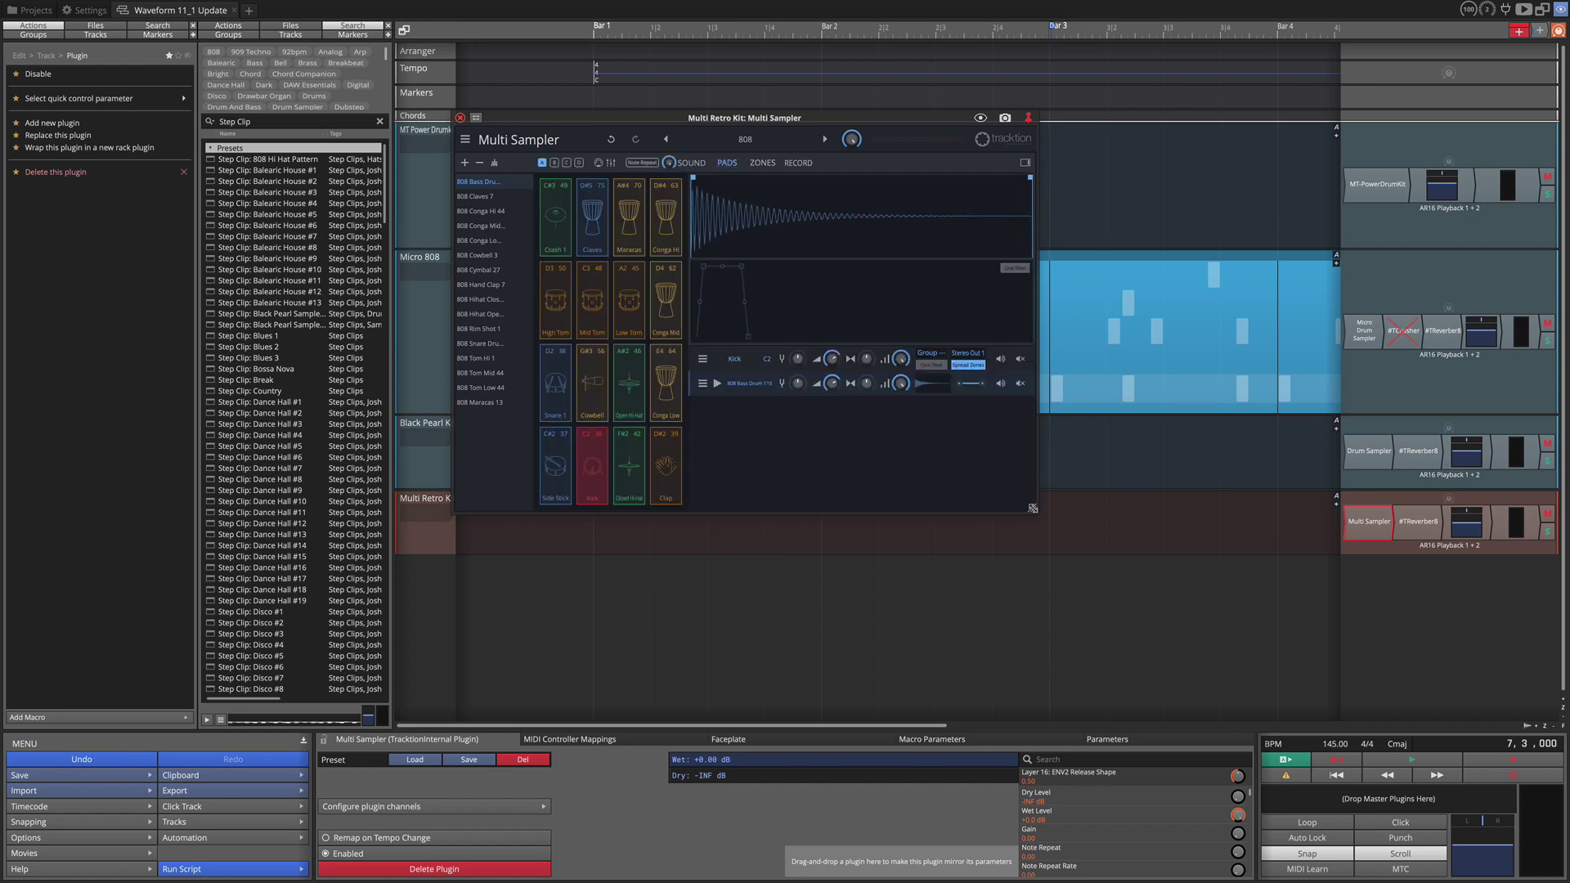
drag(1031, 508, 1324, 620)
right_click(819, 362)
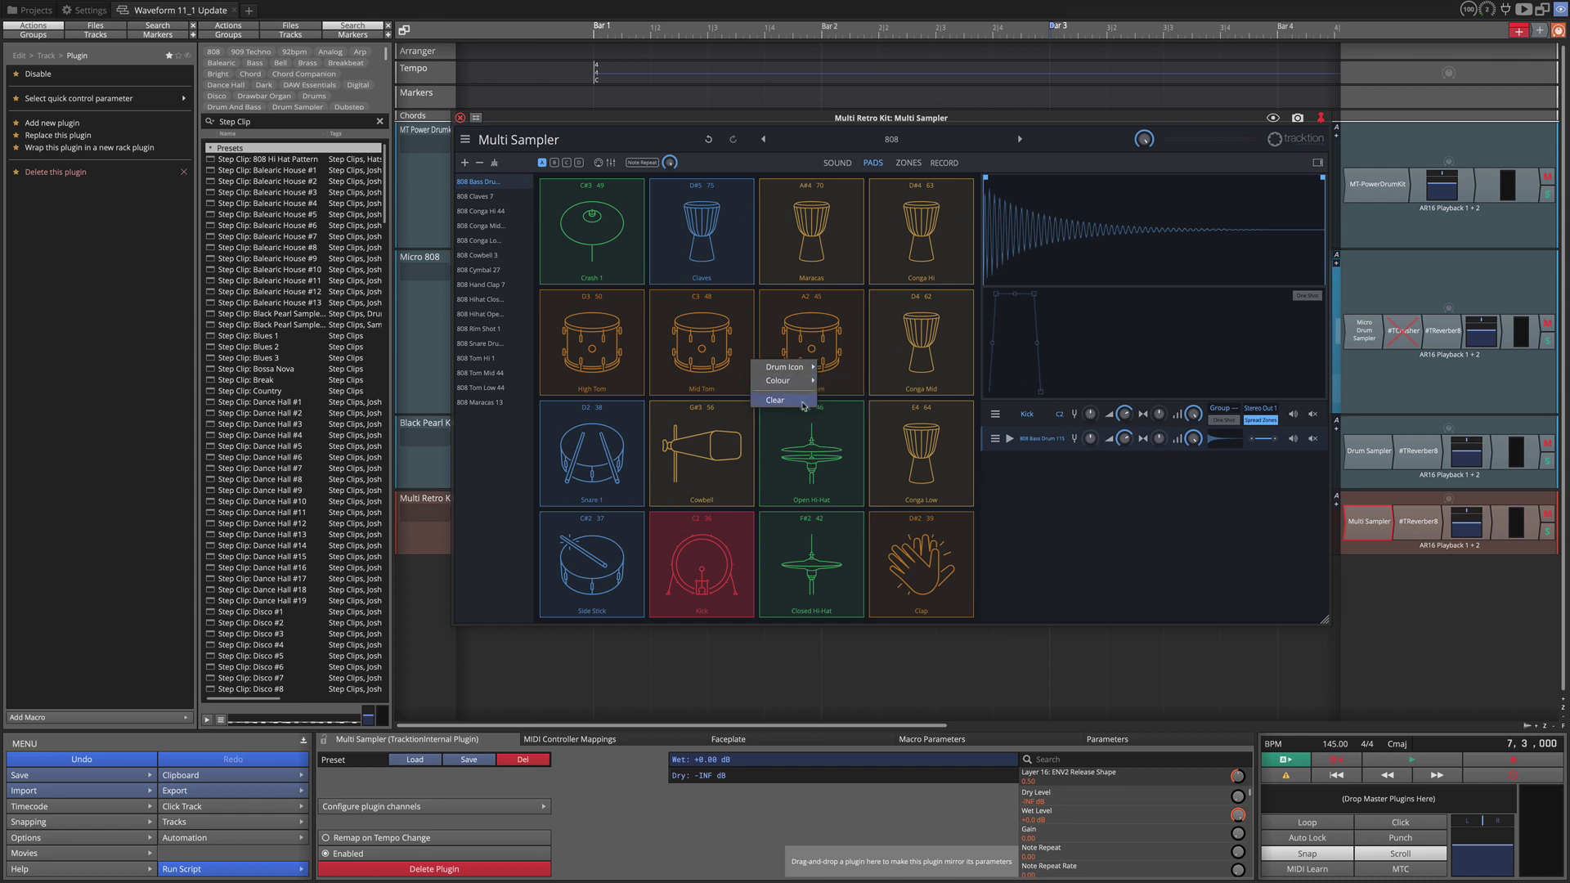
click(460, 117)
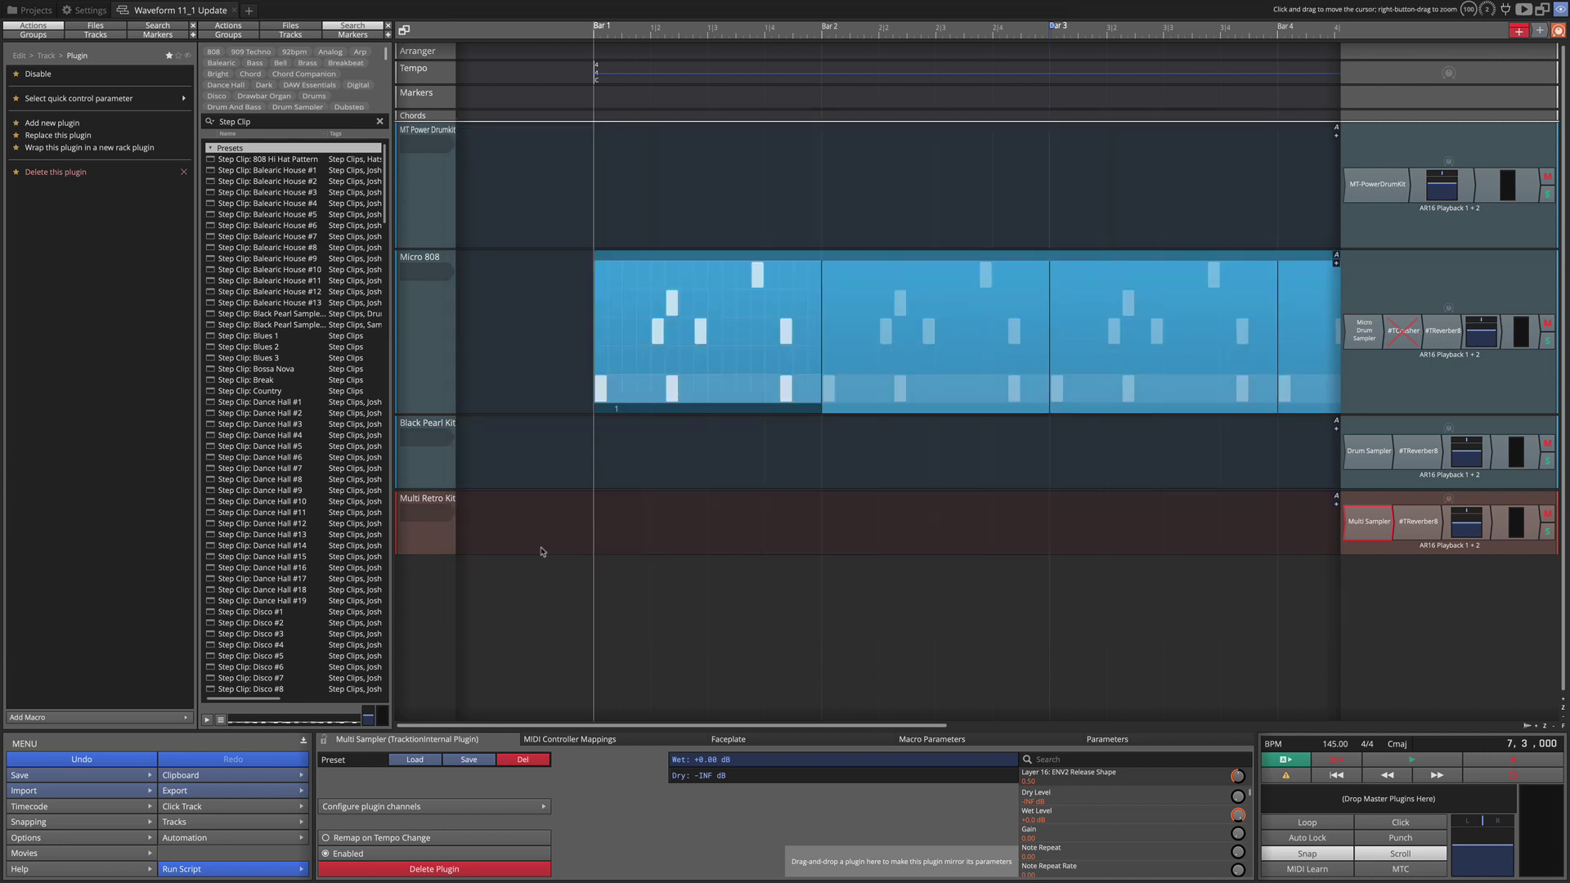
Step: Go to the Settings tab and select Plugins in the sidebar
click(85, 10)
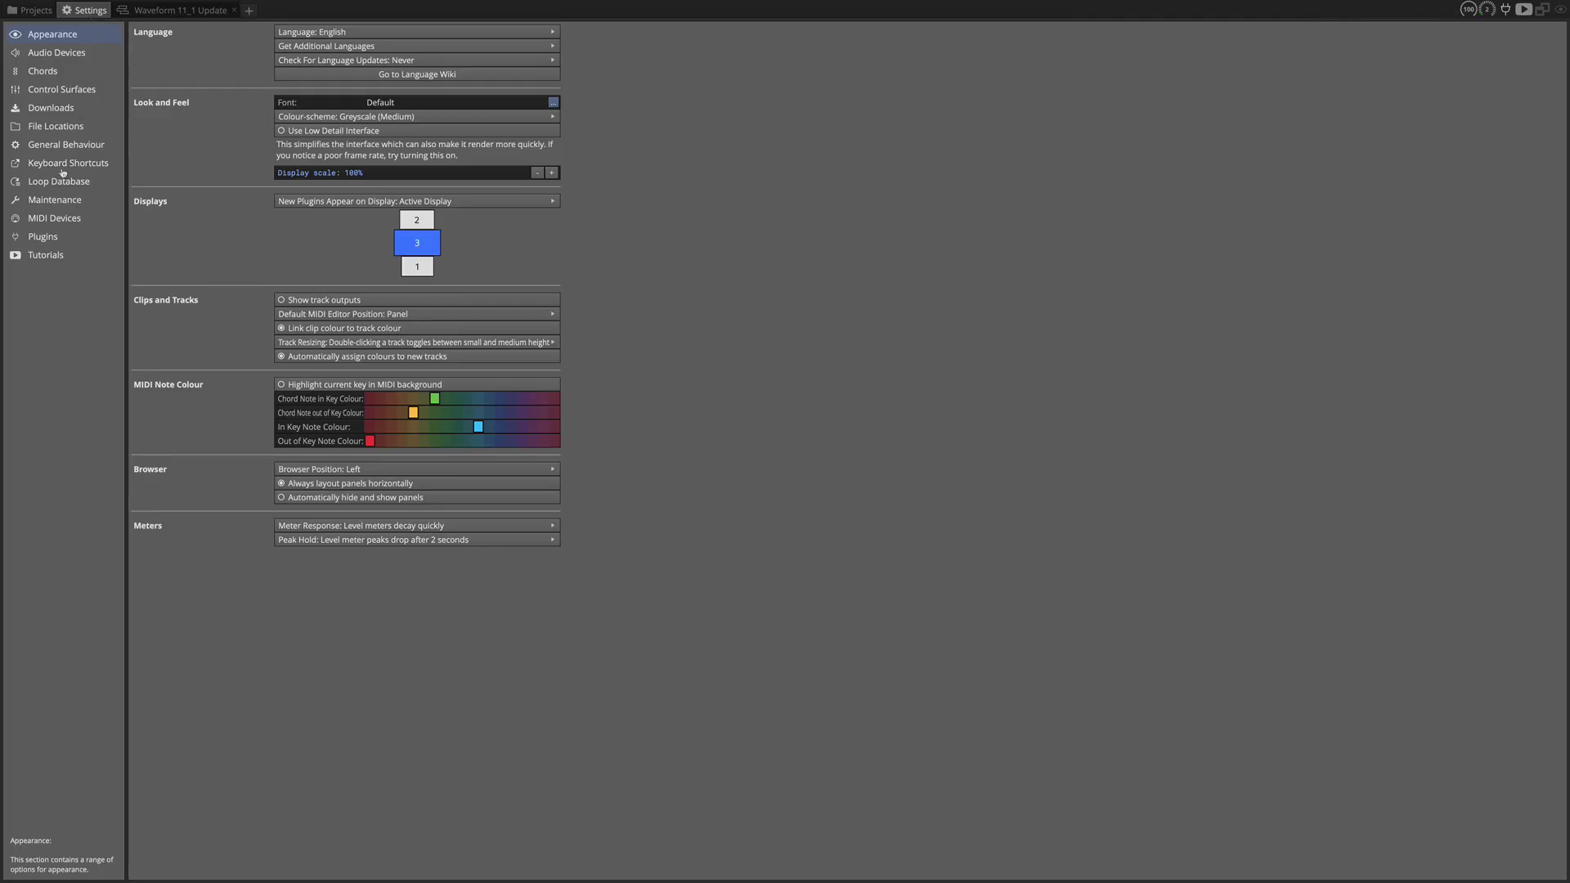
click(41, 237)
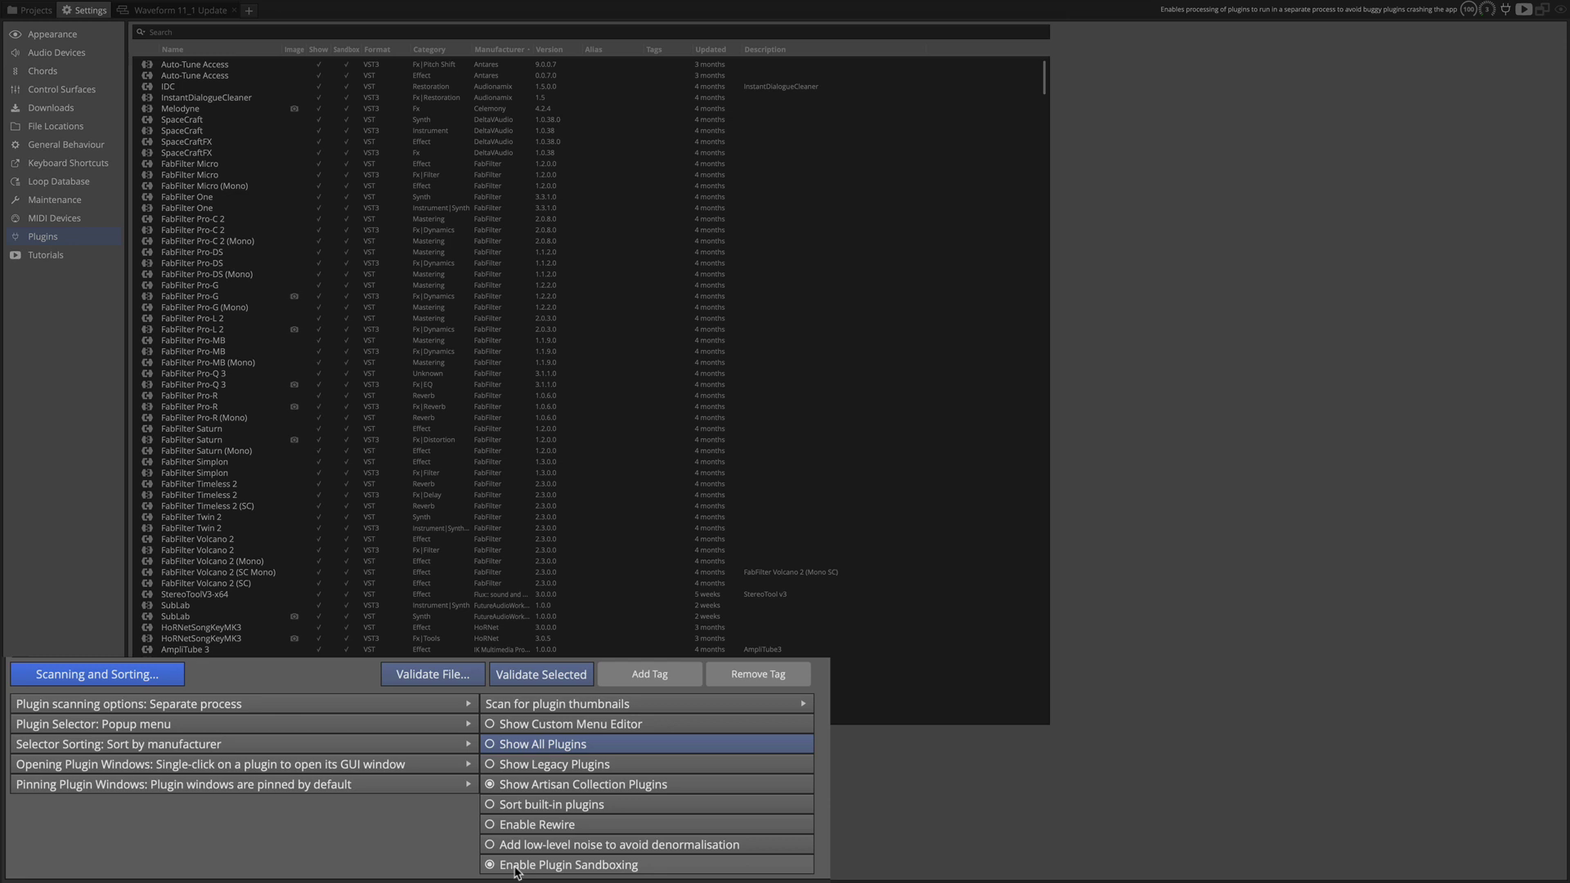
Step: Turn Enable Plugin Sandboxing off and back on, confirming the Close Open Edits warning each time
click(517, 865)
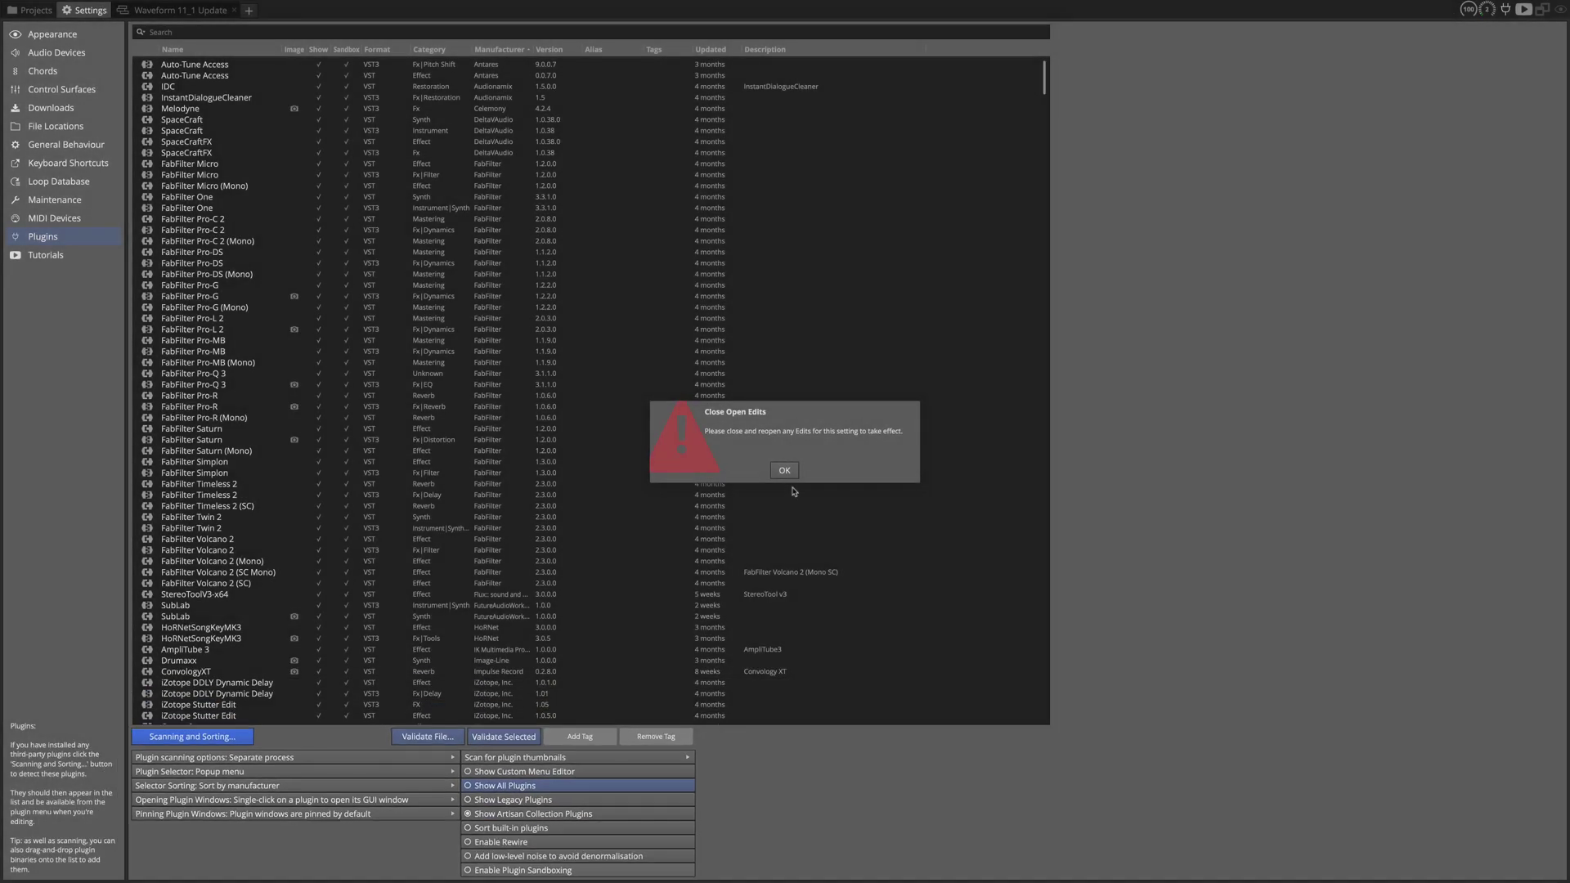
click(786, 472)
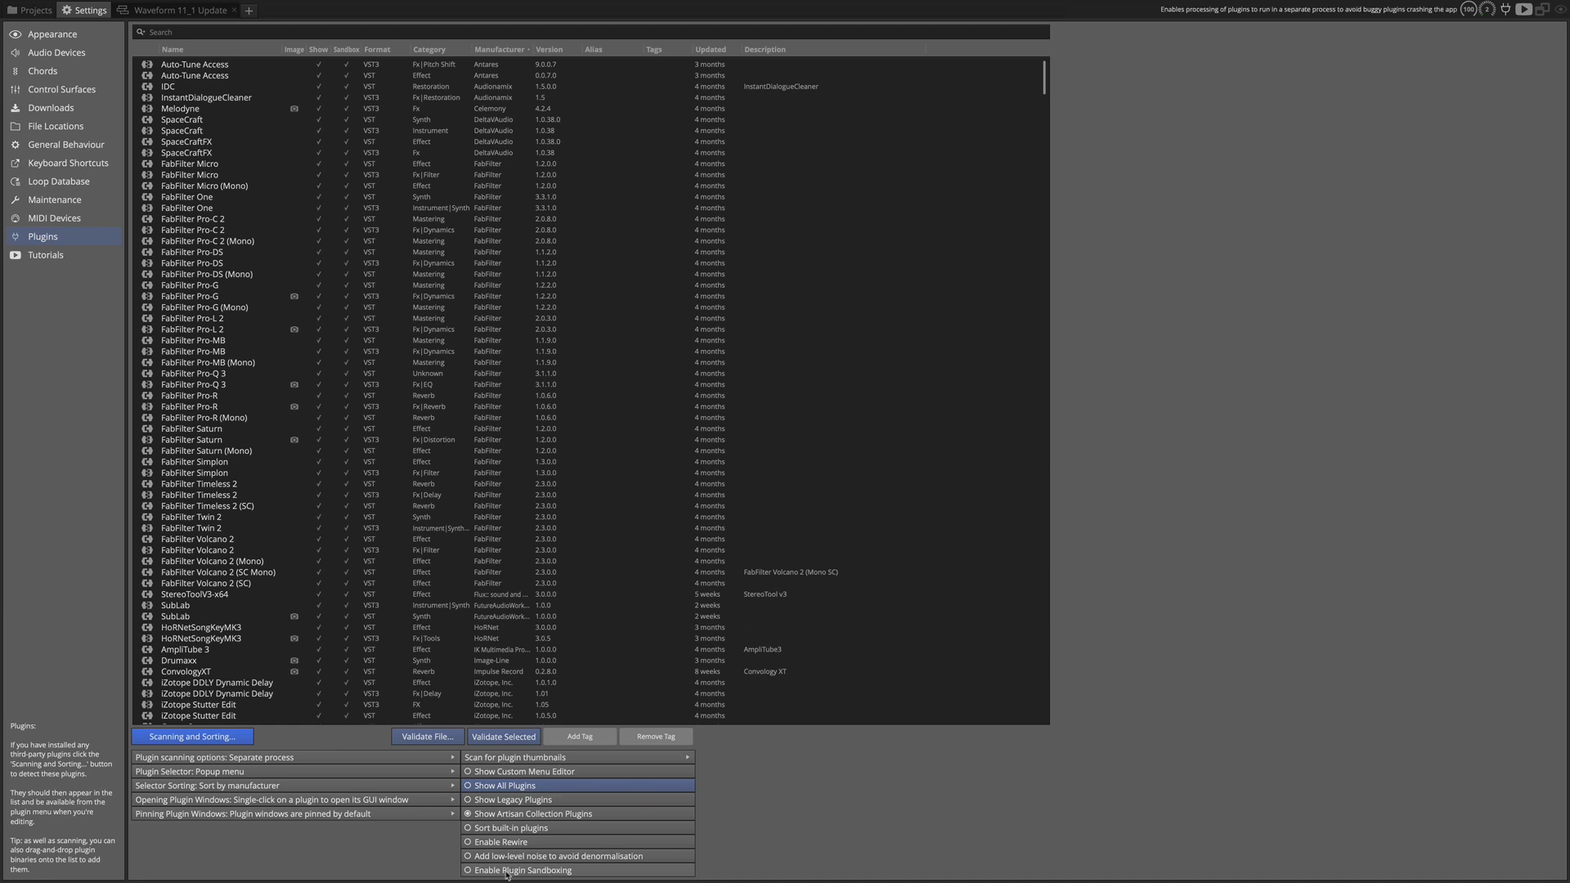
click(507, 871)
click(783, 471)
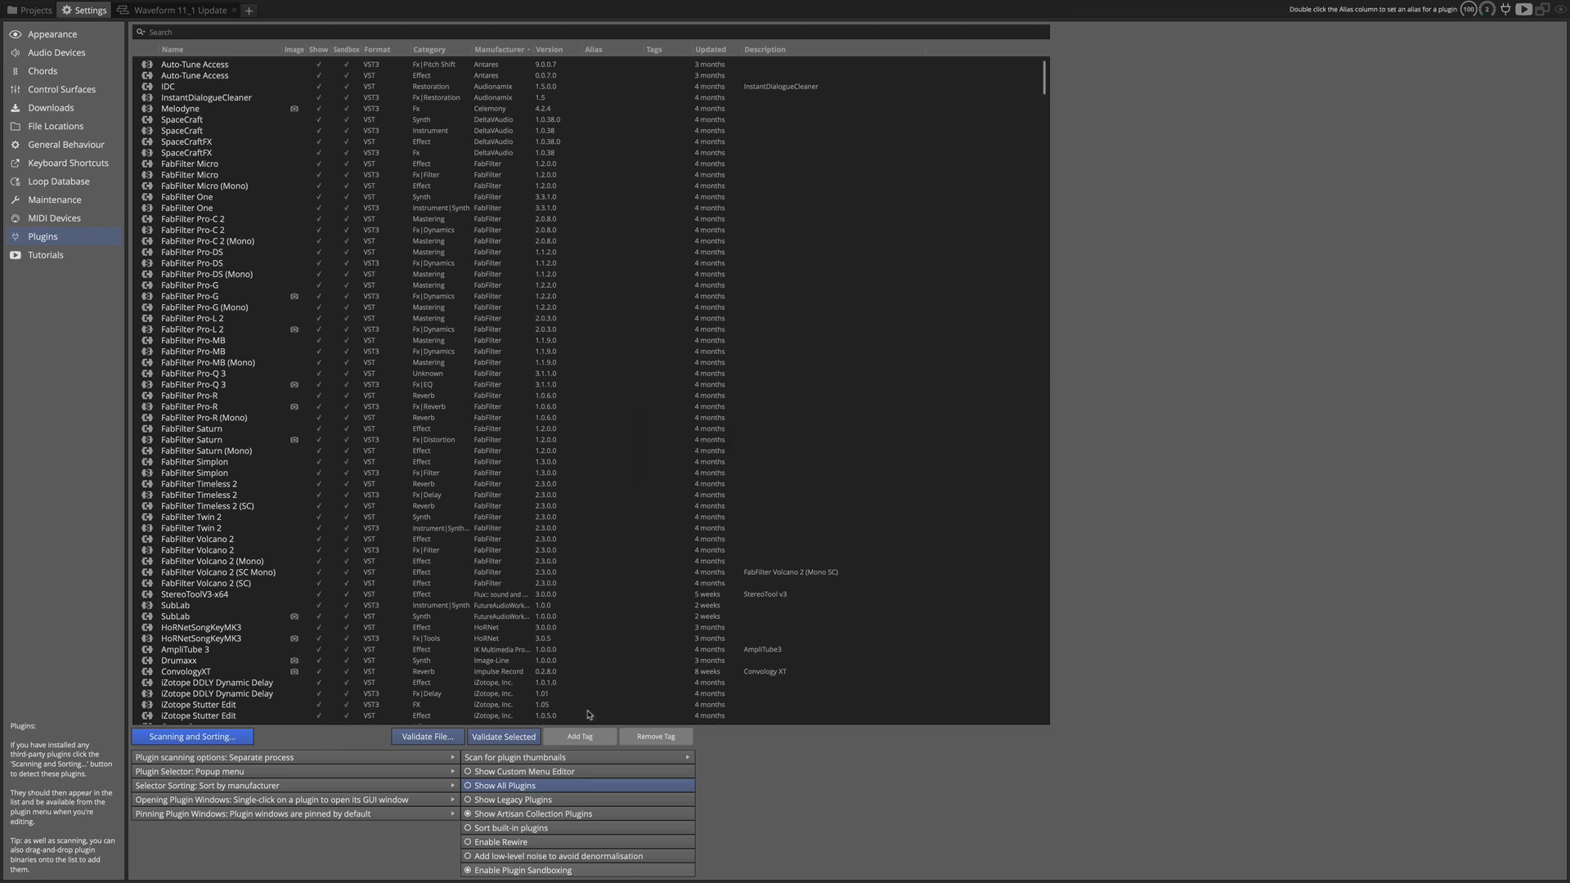